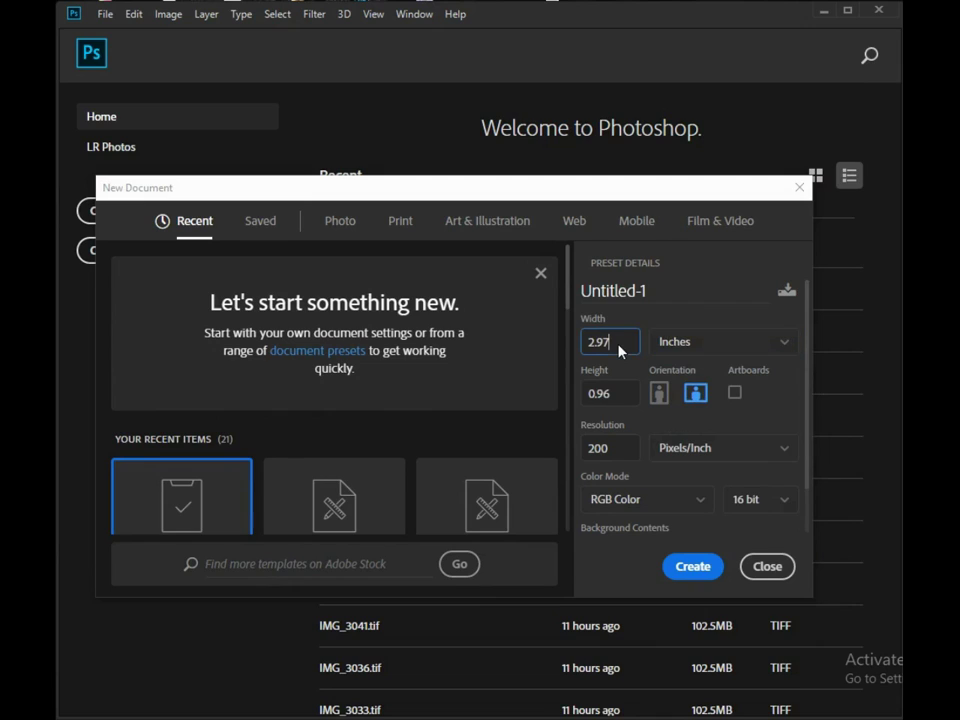
Create a new 12 by 12 inch document at 200 pixels/inch in 8-bit RGB Color.
double_click(619, 349)
left_click(620, 341)
type("12")
double_click(596, 392)
type("12")
double_click(623, 448)
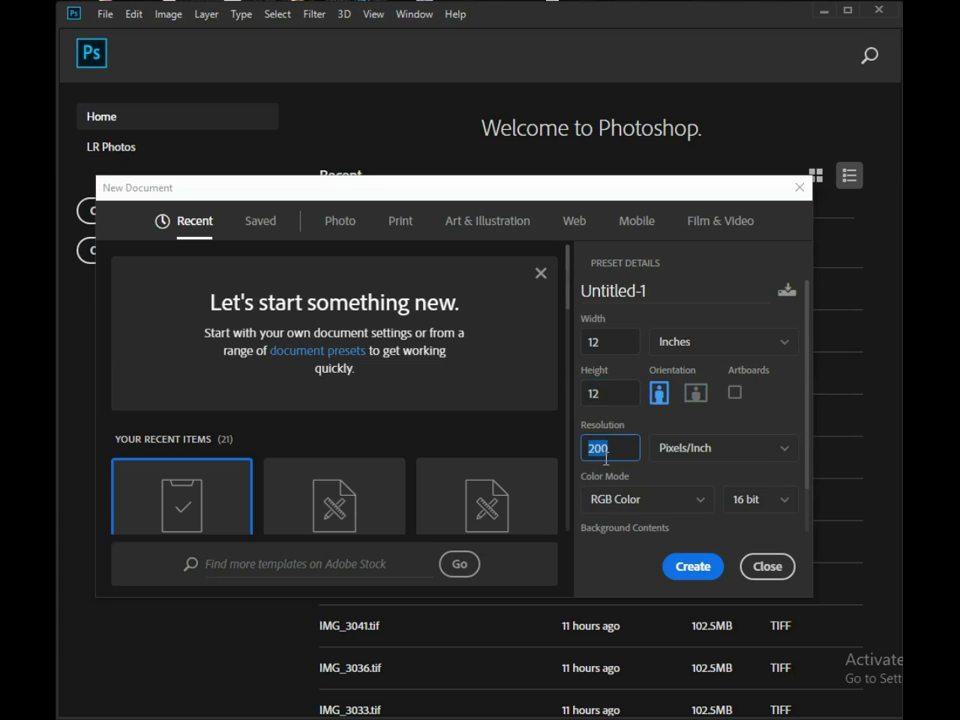
scroll(411, 443, "down", 3)
scroll(411, 443, "up", 3)
left_click(632, 447)
double_click(607, 450)
left_click(623, 449)
left_click(675, 564)
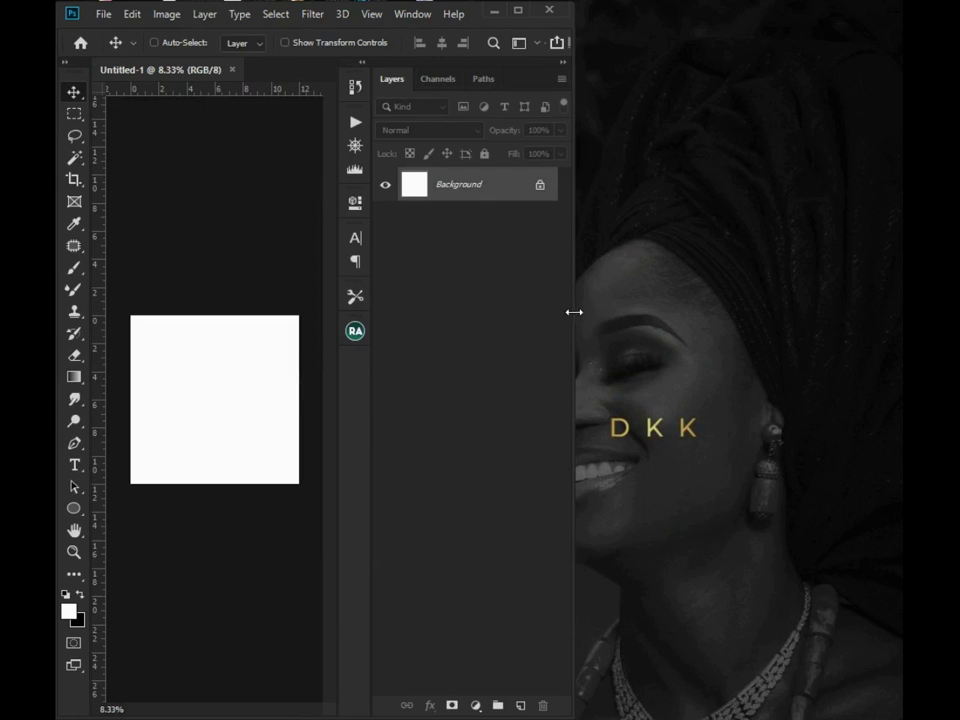
Place the photo Edited 21.jpg from the CK 2022 Traditional Marriage folder onto the canvas.
left_click_drag(572, 313, 897, 345)
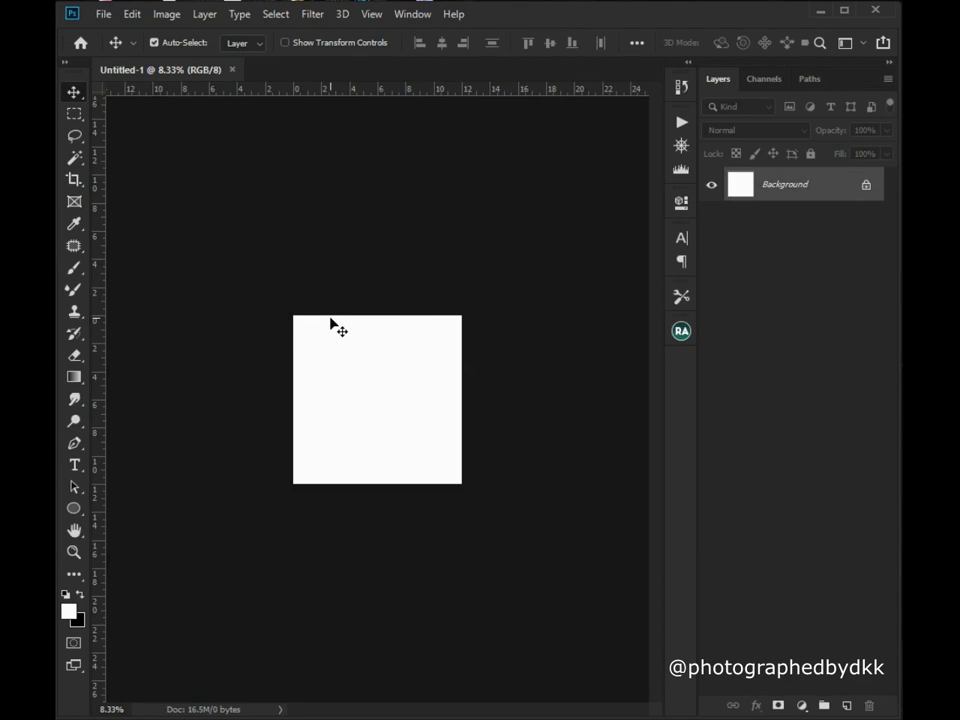
key("ctrl+0")
key("ctrl+minus")
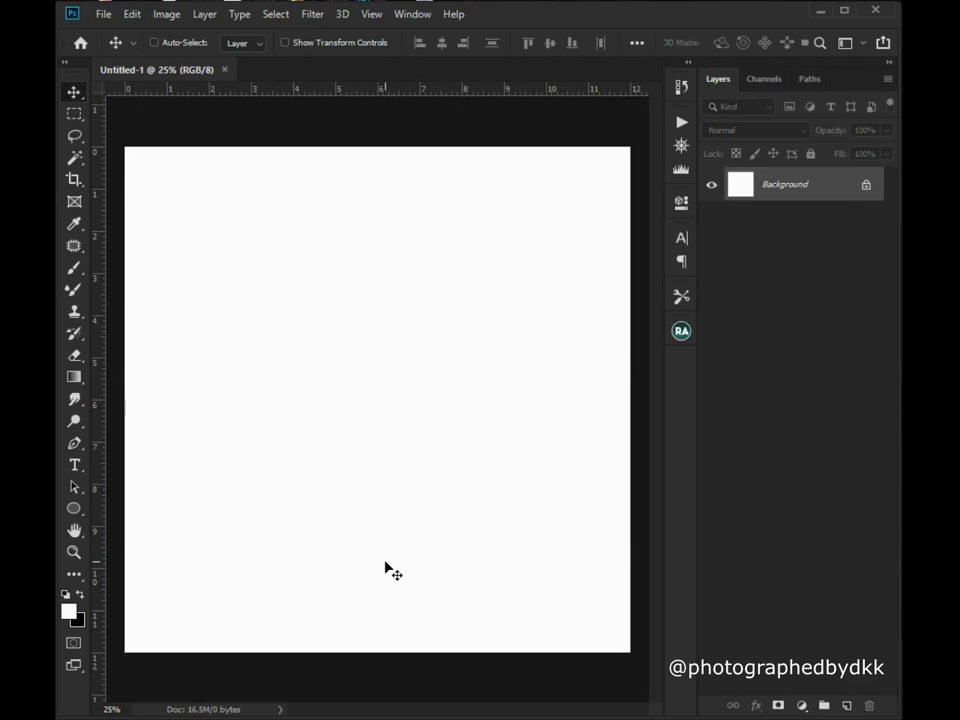
mouse_move(212, 715)
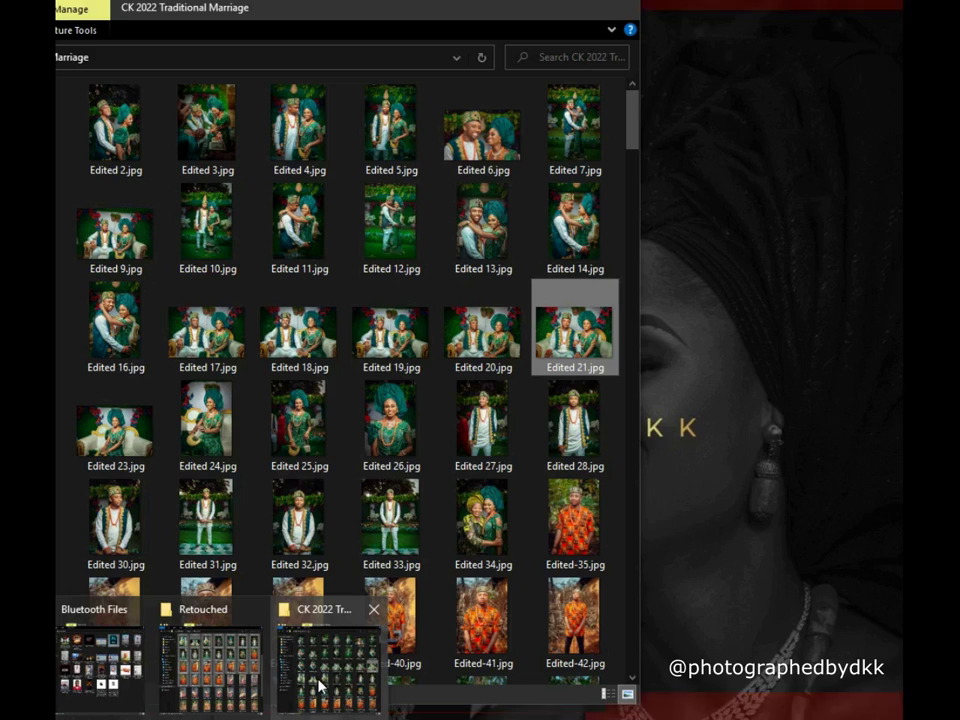
left_click(320, 685)
left_click_drag(398, 20, 222, 75)
left_click(559, 360)
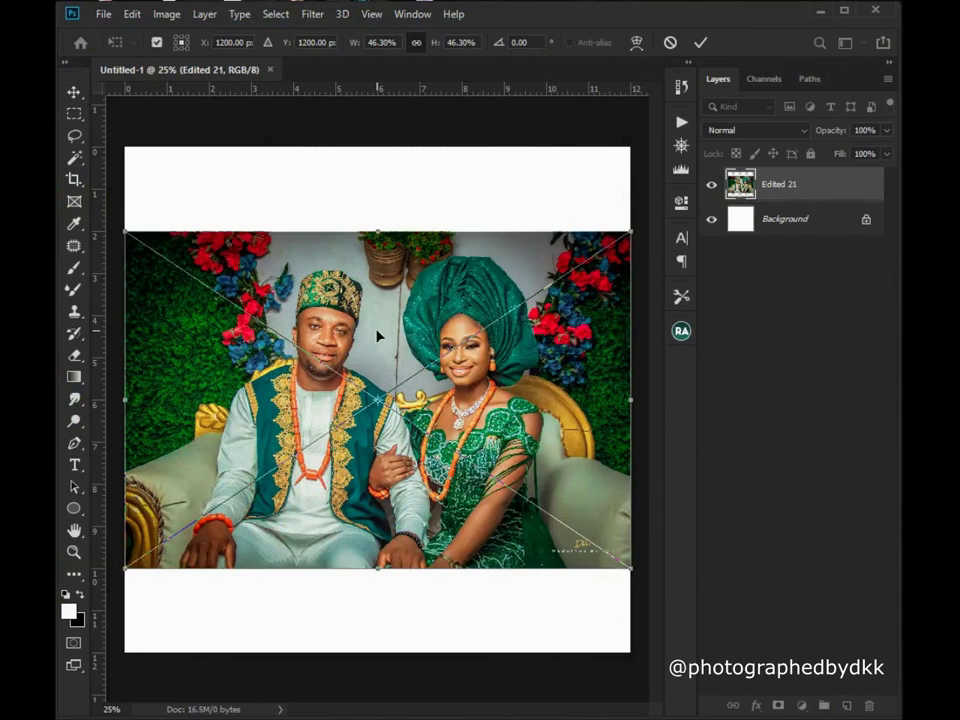
key("Return")
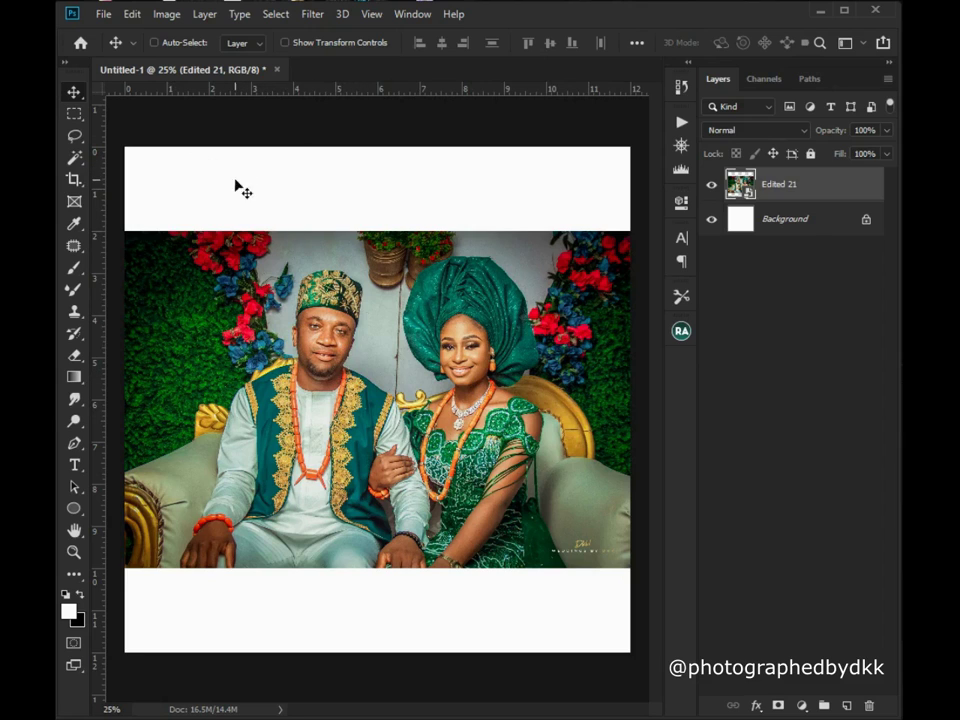
Scale the placed photo to about 55%, align its upper edge with the canvas edge and shift it slightly left, leaving a strip empty below.
key("ctrl")
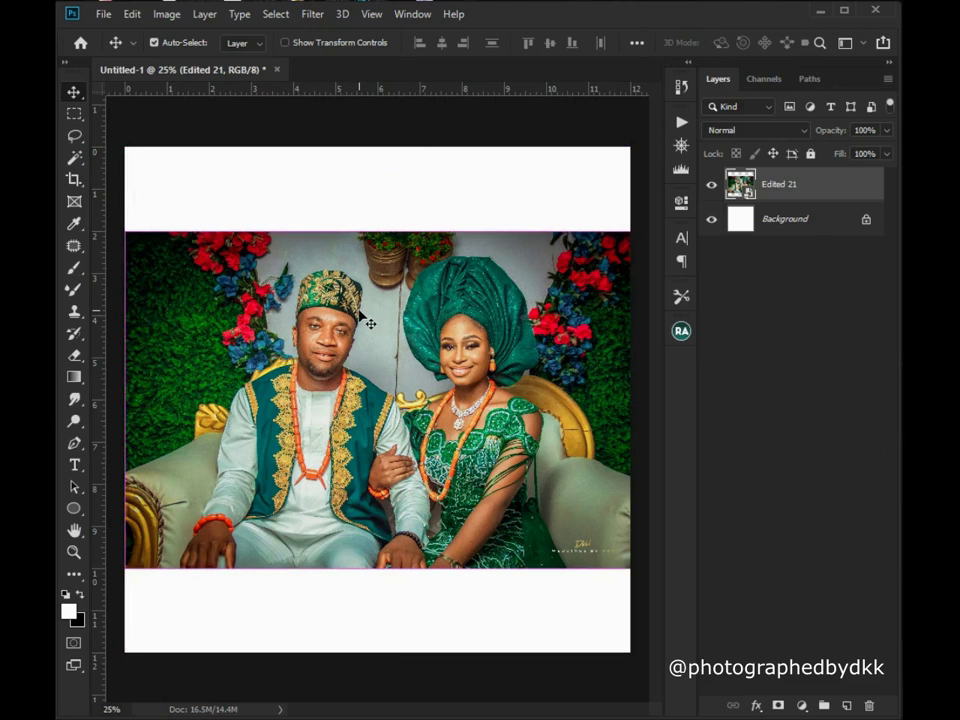
key("ctrl+t")
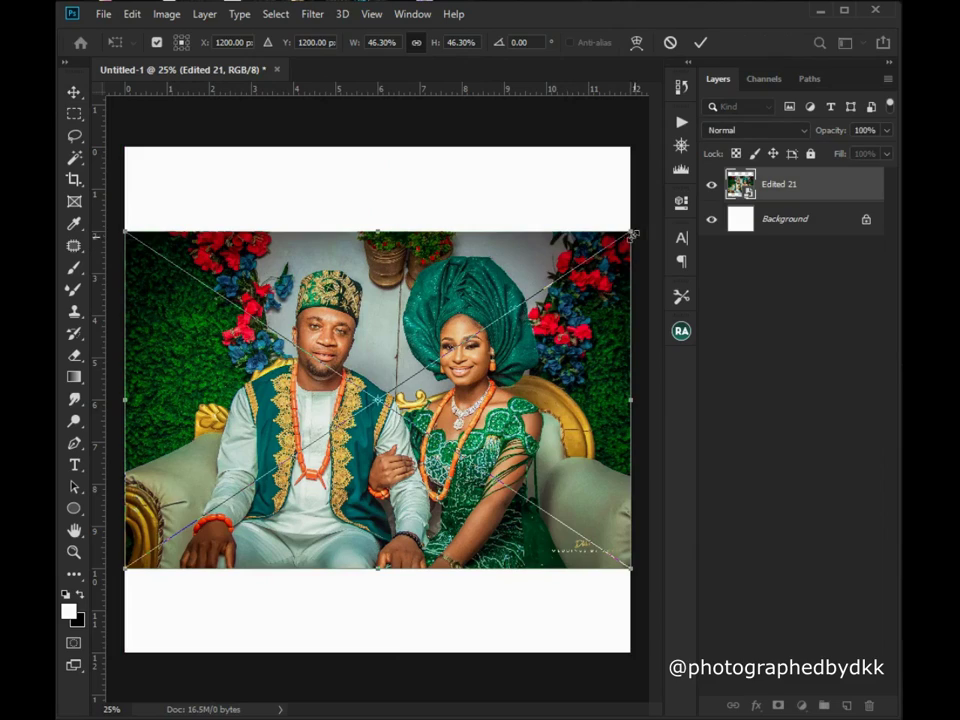
left_click_drag(628, 231, 712, 176)
left_click_drag(578, 346, 569, 315)
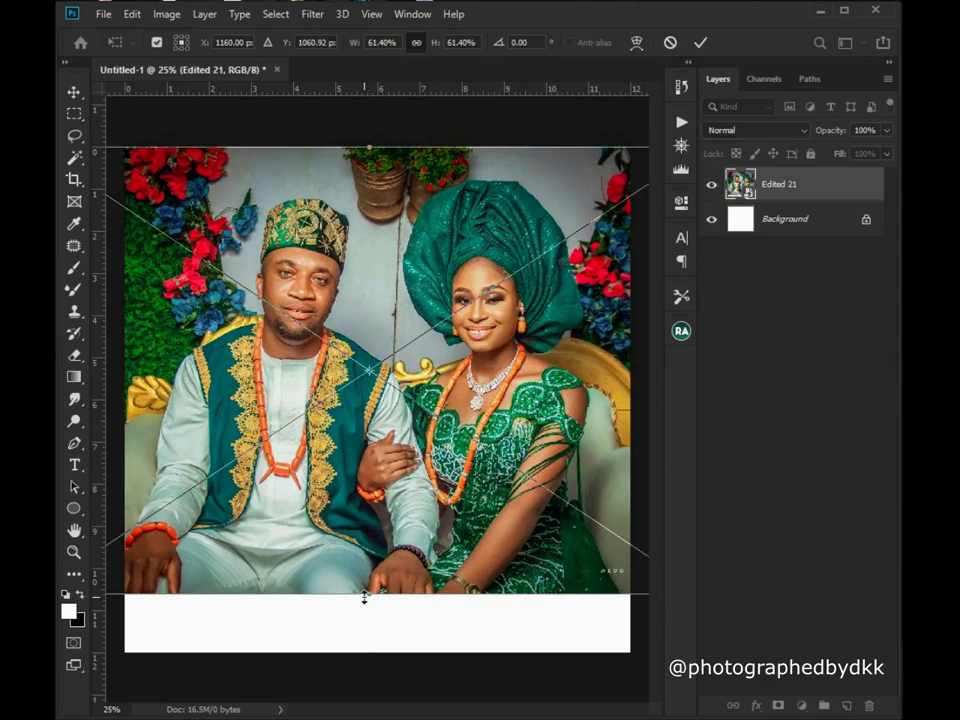
left_click_drag(364, 592, 366, 651)
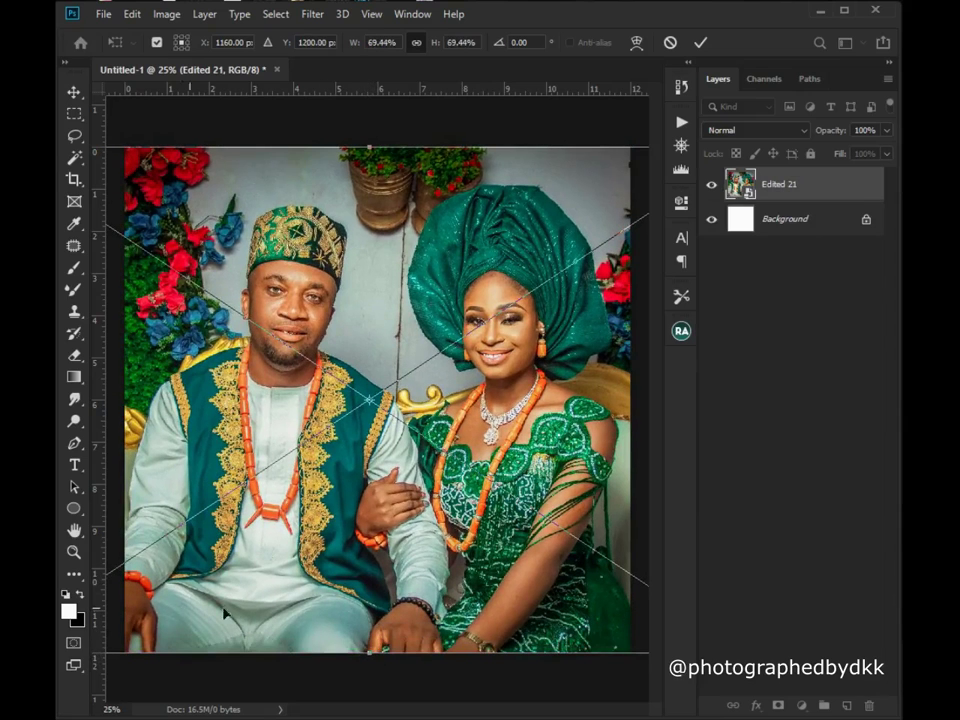
left_click_drag(372, 648, 380, 550)
left_click_drag(370, 488, 378, 490)
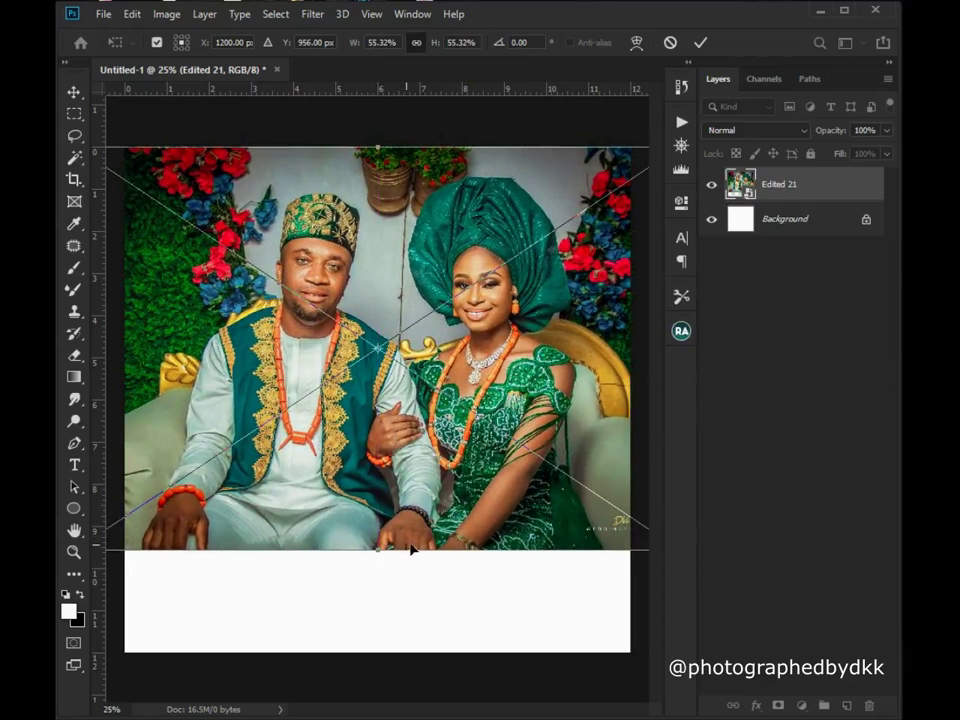
left_click_drag(380, 551, 380, 697)
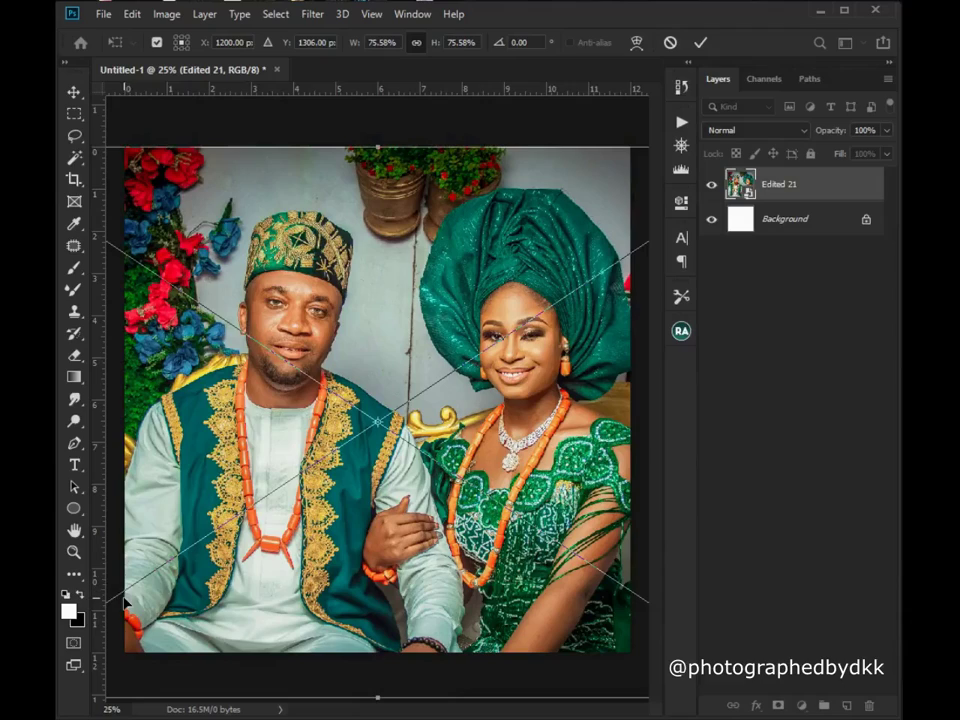
left_click_drag(378, 697, 377, 551)
key("Return")
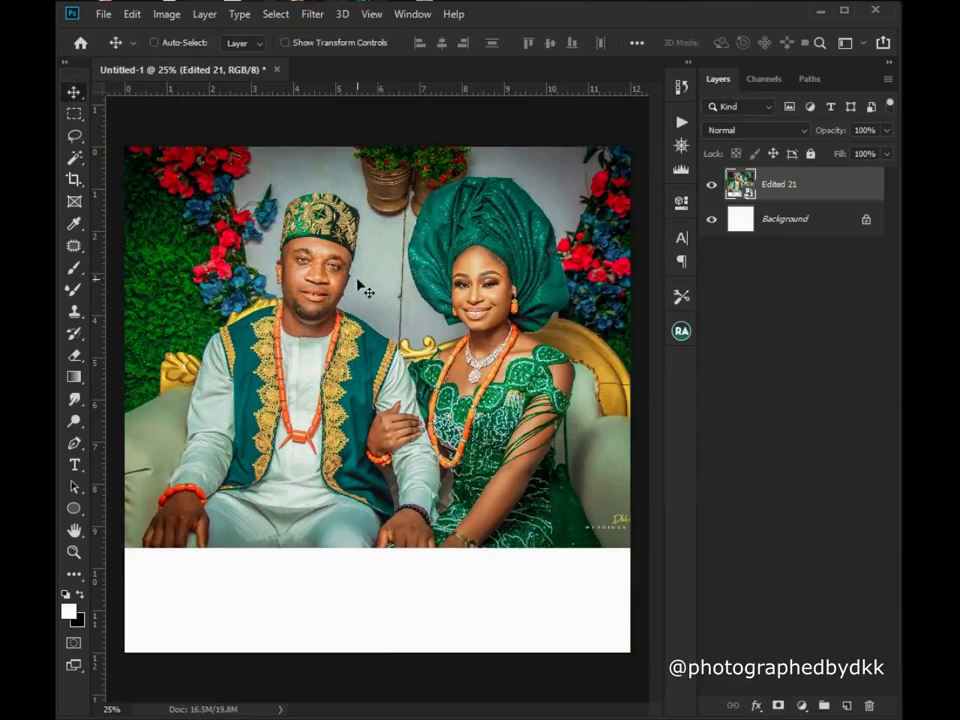
left_click_drag(399, 285, 389, 287)
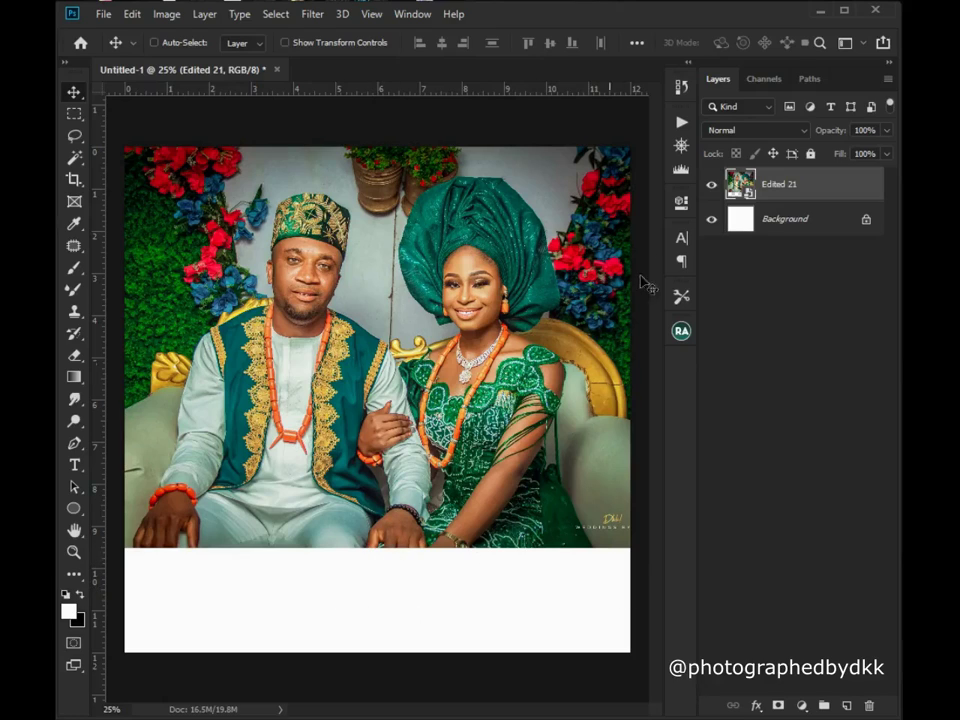
Fill the Background layer with a dark green sampled from the woman's headwrap, using the Paint Bucket tool.
left_click(758, 221)
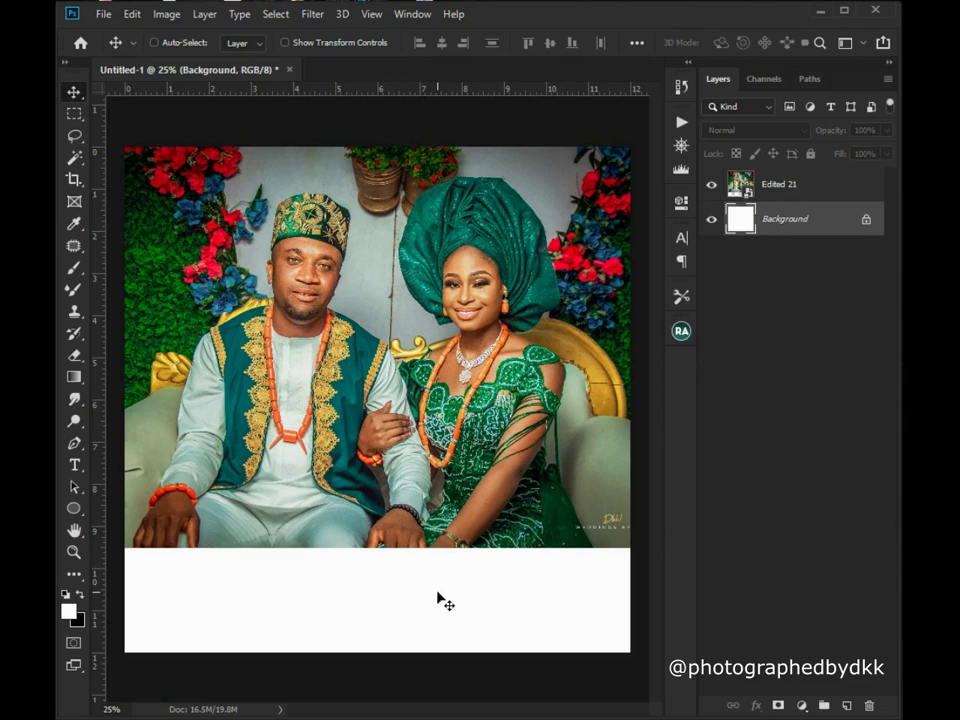
left_click(80, 385)
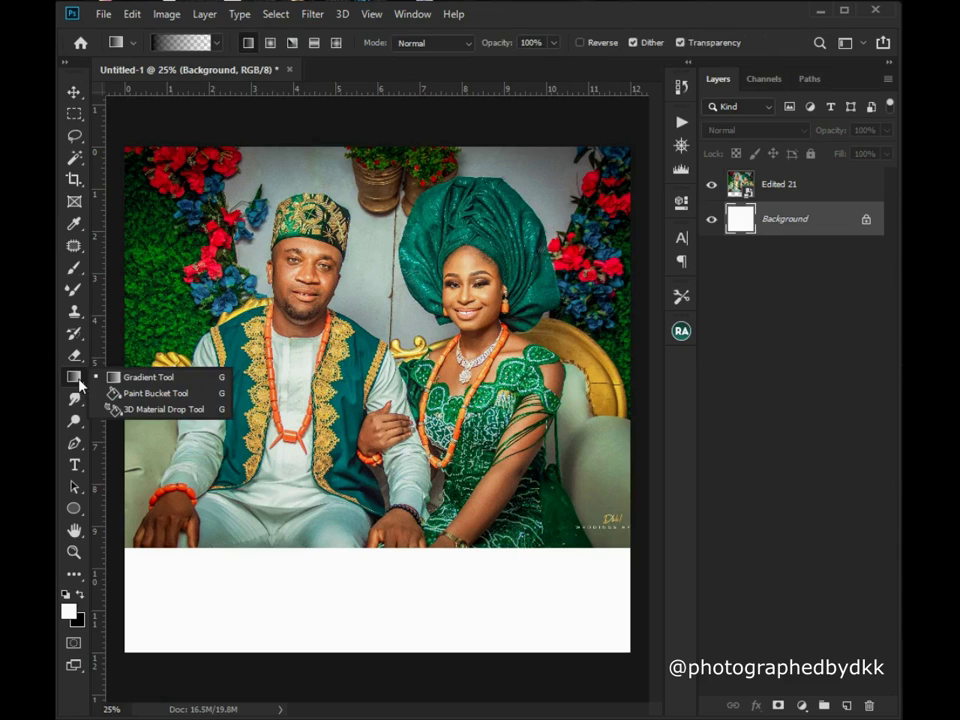
left_click(148, 400)
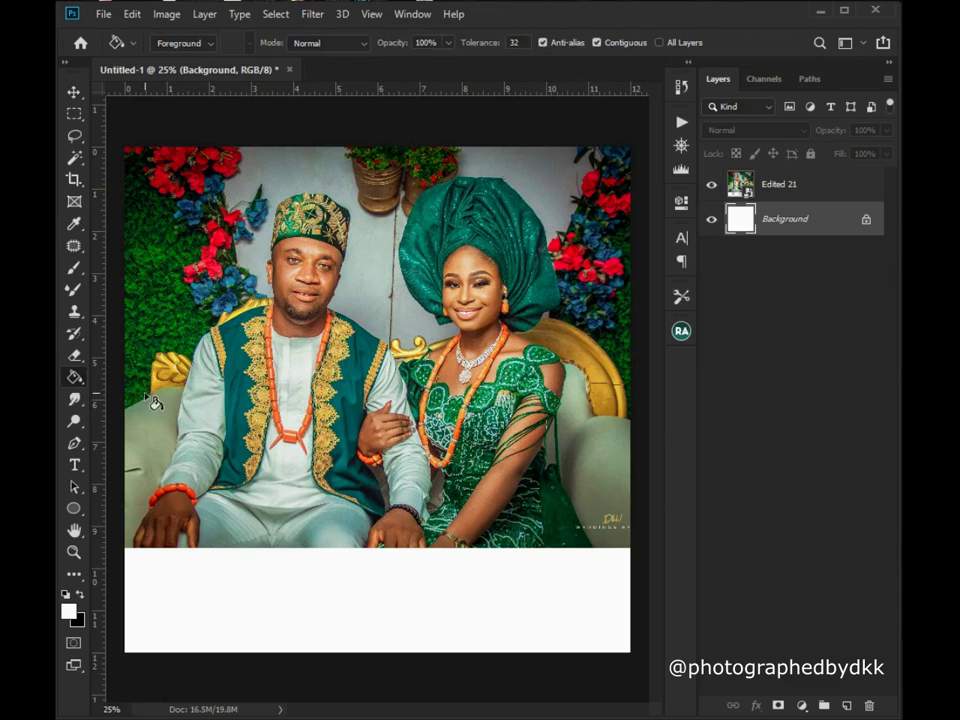
left_click(70, 612)
left_click_drag(748, 398, 545, 424)
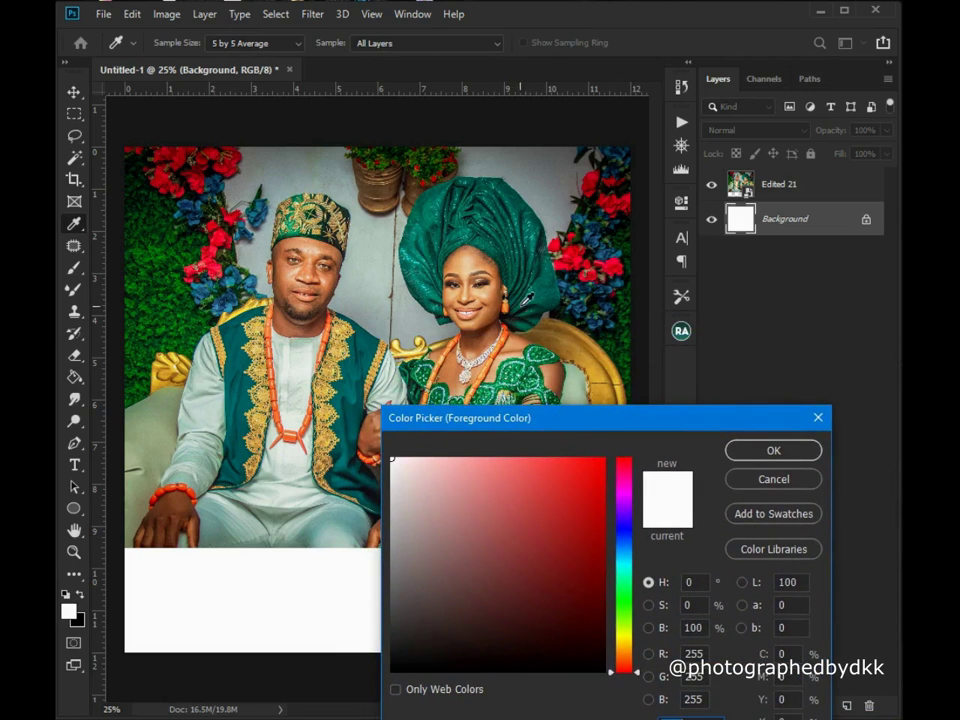
left_click(531, 330)
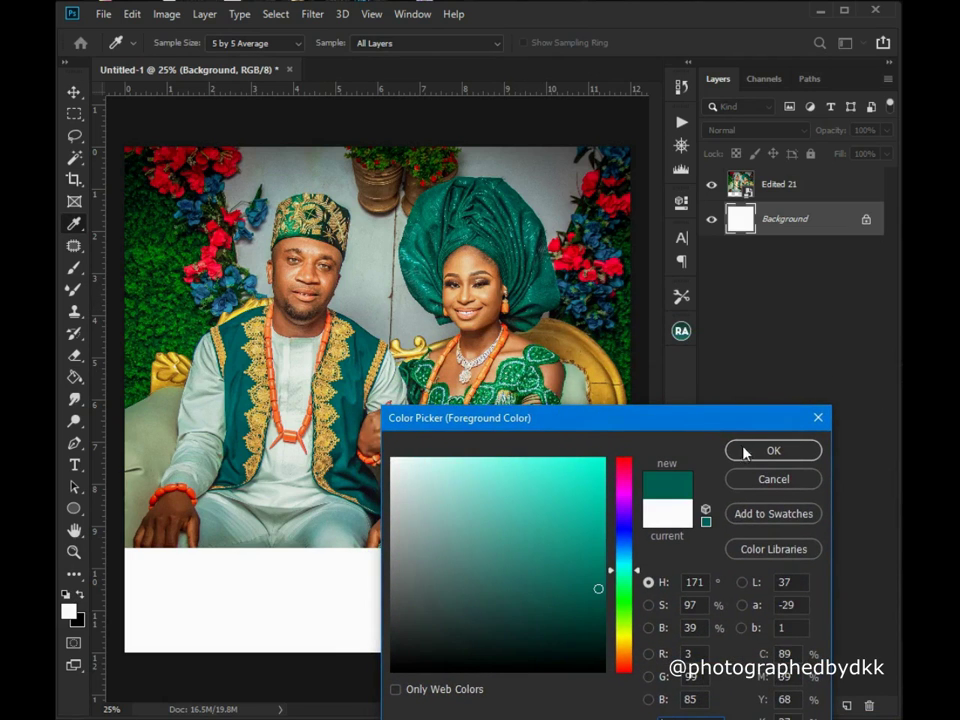
left_click(773, 451)
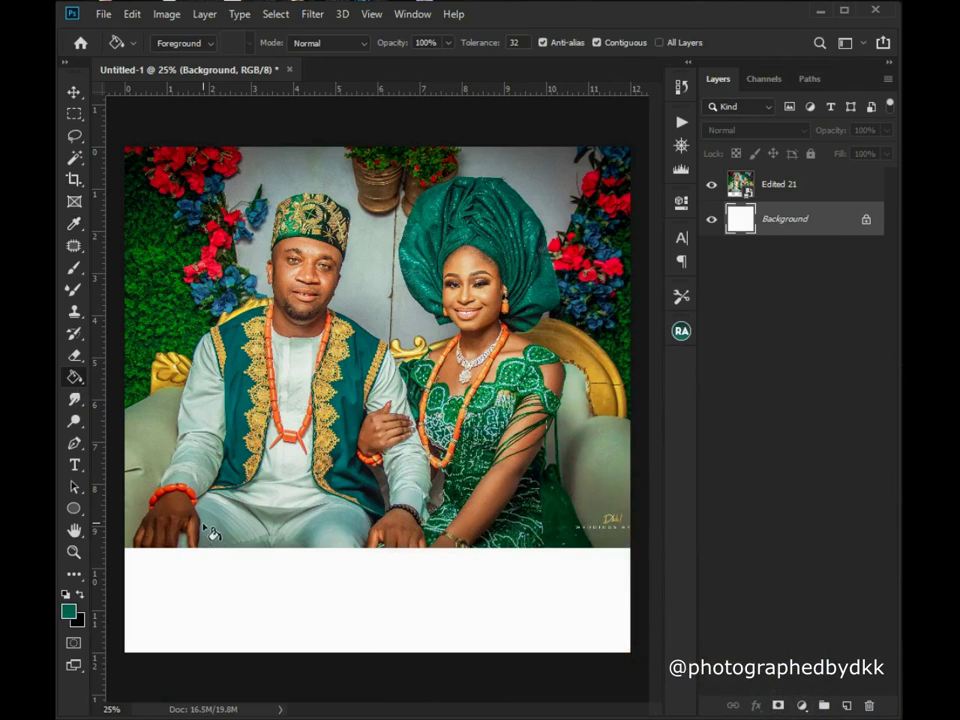
left_click(261, 595)
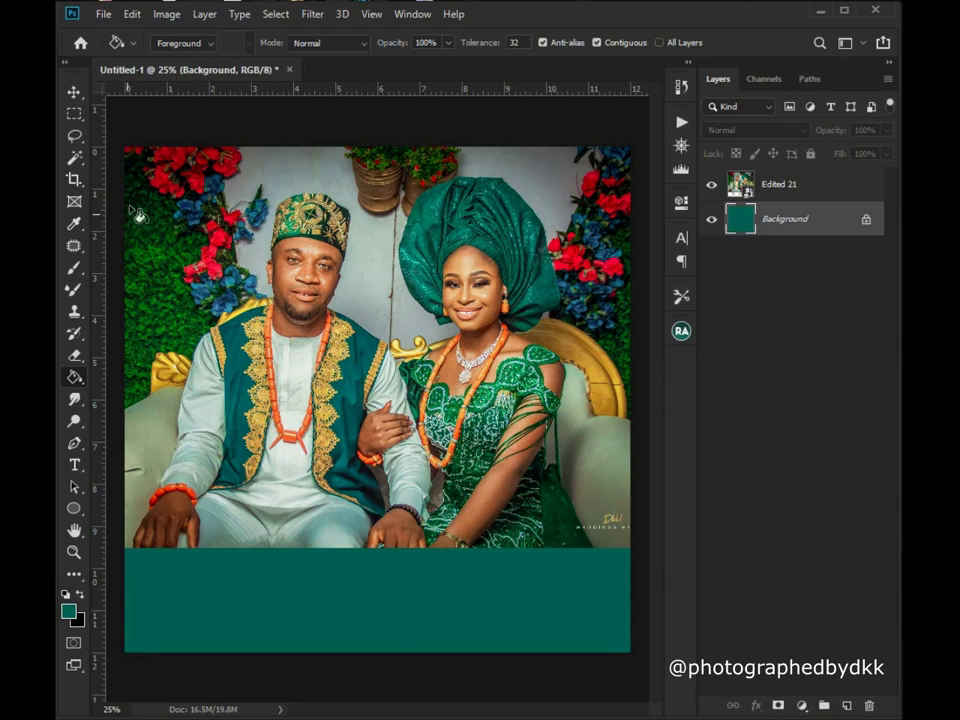
left_click(74, 92)
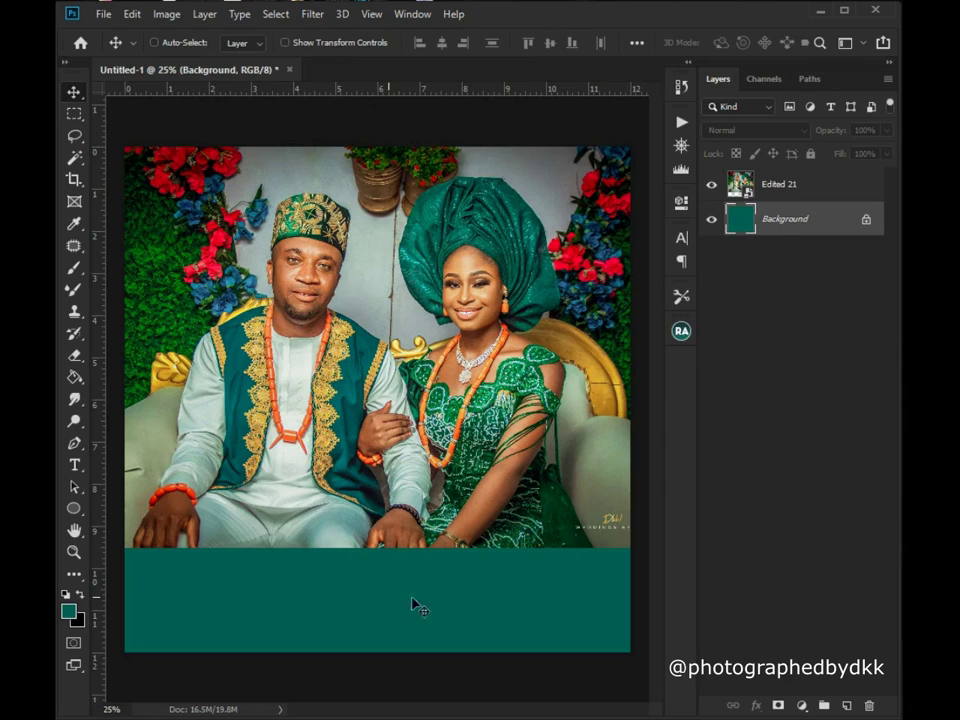
Add a layer mask to the Edited 21 layer.
left_click(798, 185)
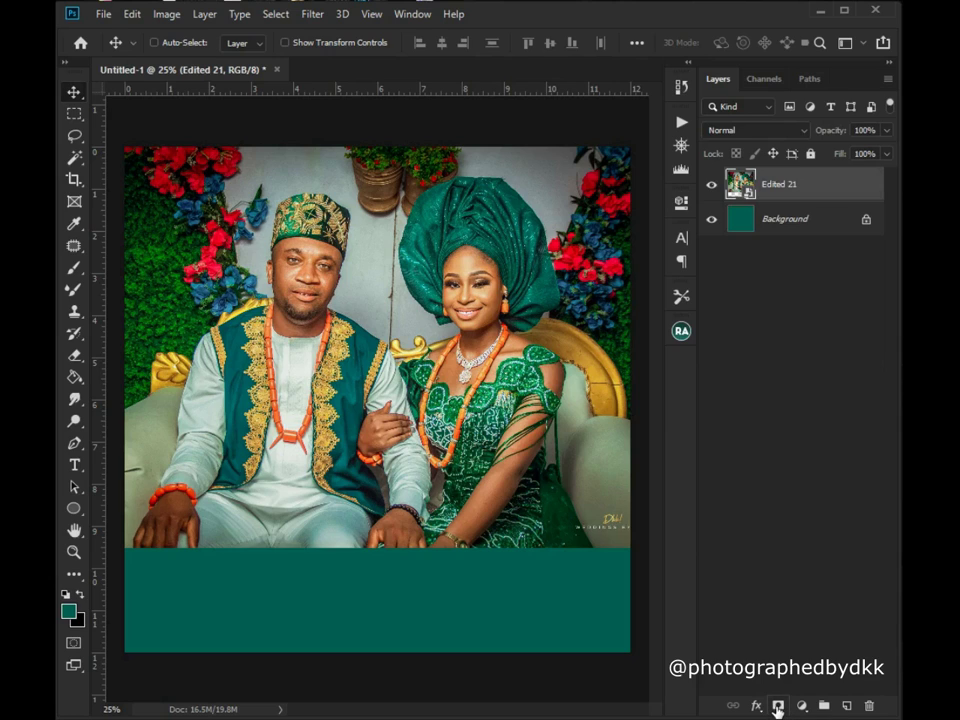
left_click(777, 706)
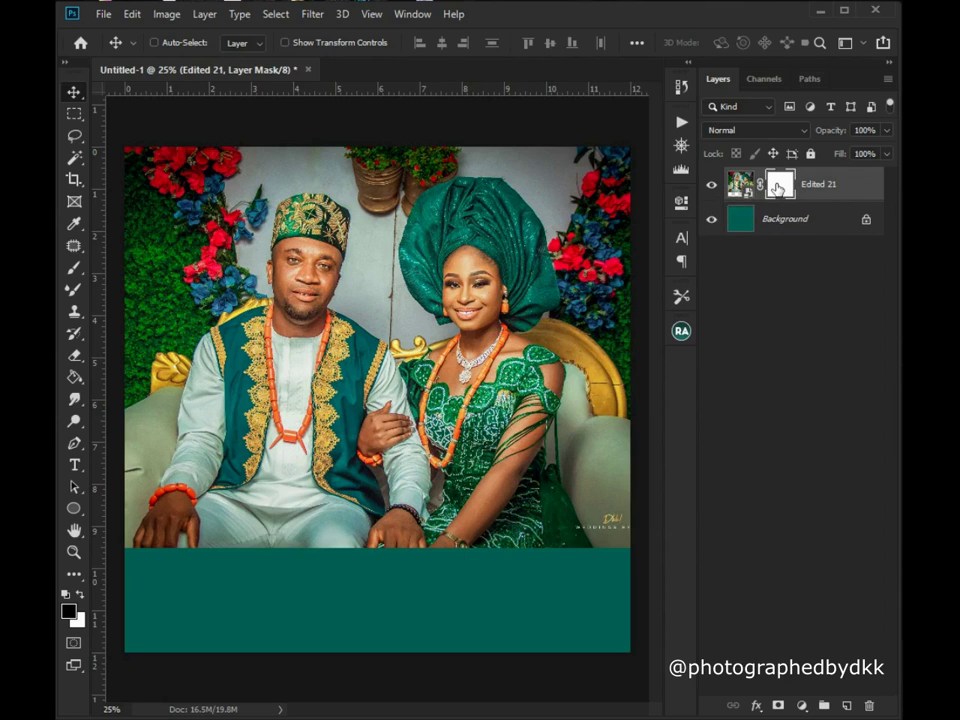
Paint black on the photo's layer mask with a soft 700 px brush to hide the woman's head.
key("b")
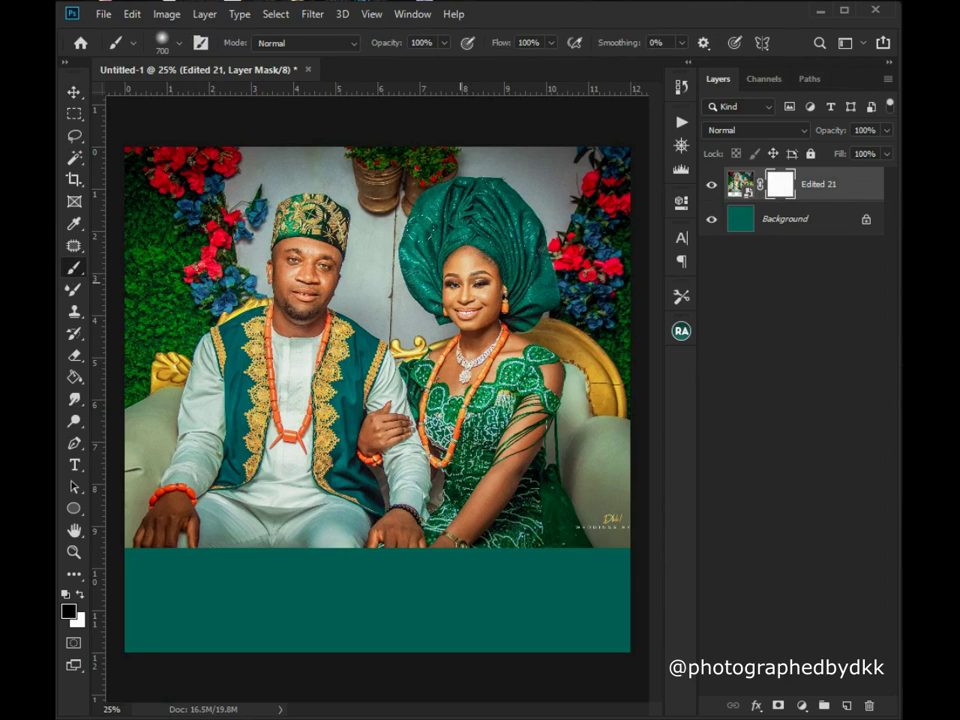
left_click(478, 258)
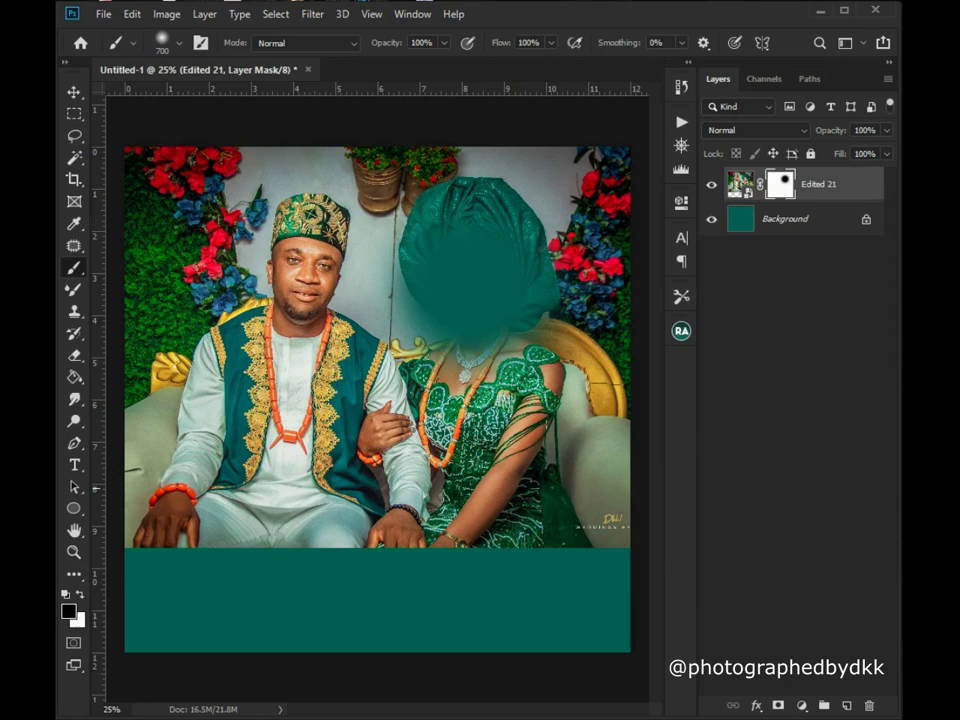
mouse_move(460, 222)
left_mouse_down()
mouse_move(452, 272)
mouse_move(507, 243)
mouse_move(489, 229)
mouse_move(456, 241)
mouse_move(475, 259)
mouse_move(480, 301)
mouse_move(441, 281)
mouse_move(485, 236)
mouse_move(400, 245)
left_mouse_up()
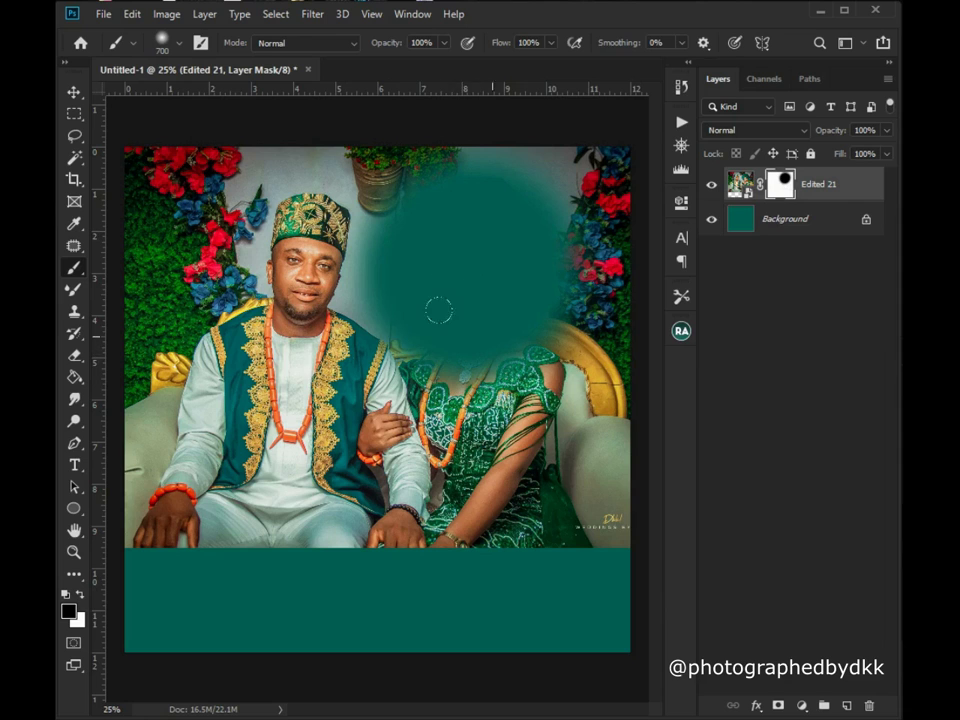
Set the foreground color to white (ffffff) and paint over the hidden area of the mask to restore the woman's head.
left_click(70, 609)
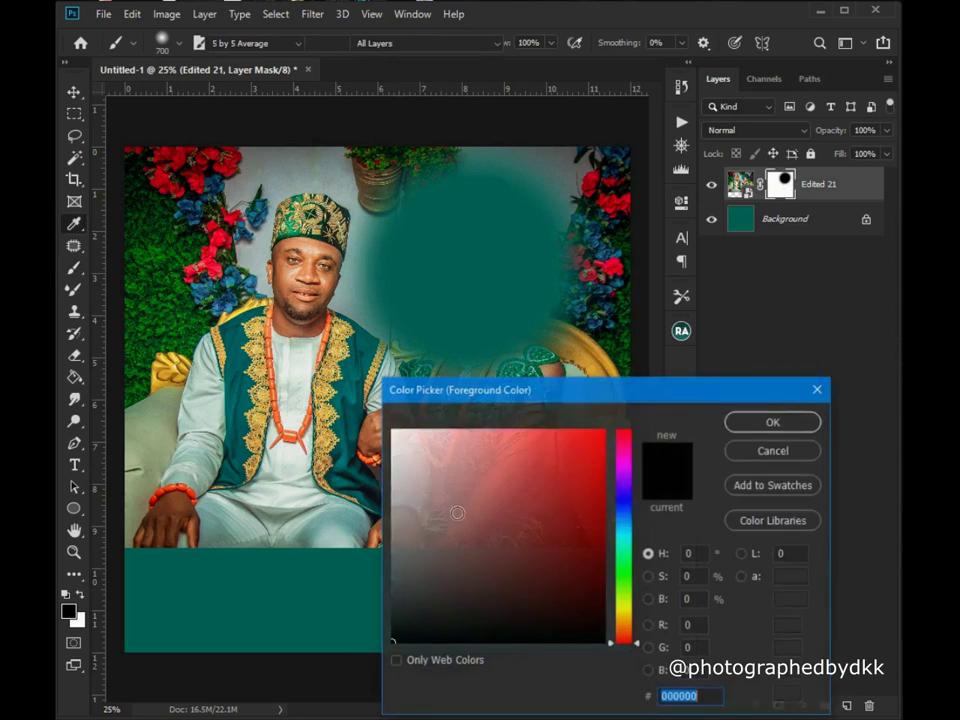
type("ffffff")
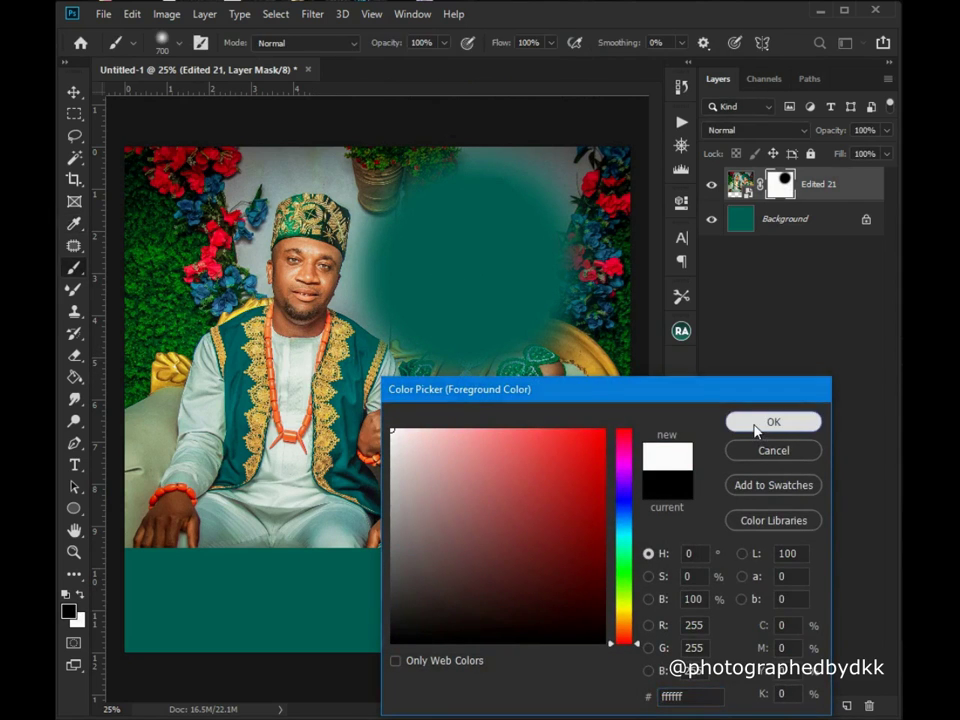
left_click(758, 432)
mouse_move(529, 287)
left_mouse_down()
mouse_move(470, 230)
mouse_move(423, 145)
mouse_move(330, 118)
mouse_move(344, 121)
mouse_move(335, 240)
mouse_move(352, 285)
left_mouse_up()
left_click_drag(442, 386, 413, 365)
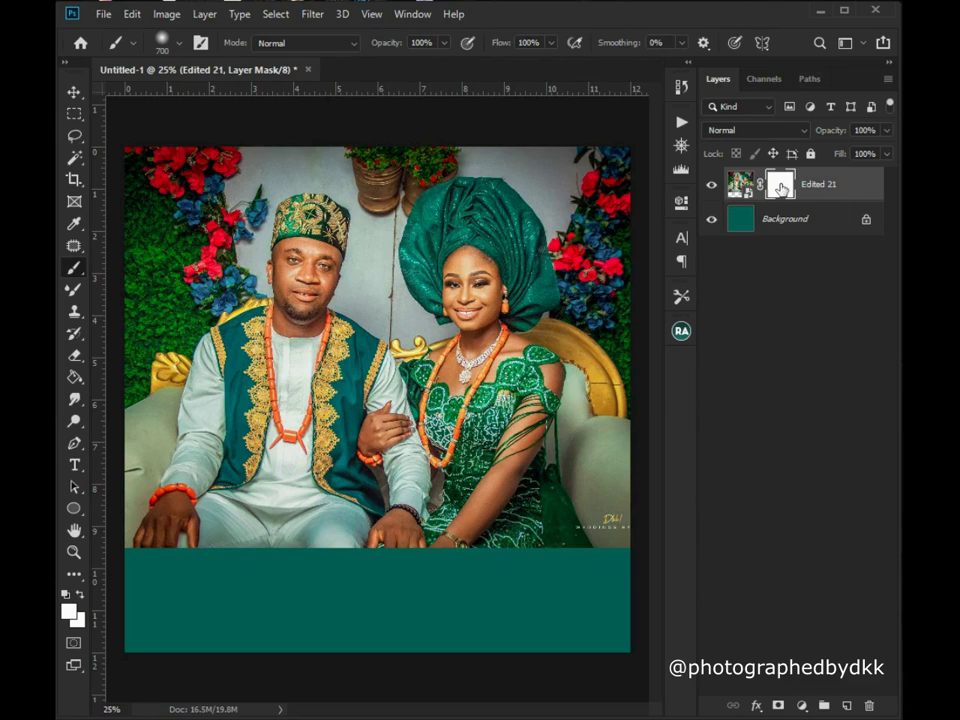
Set the foreground color to black (000000).
left_click(69, 612)
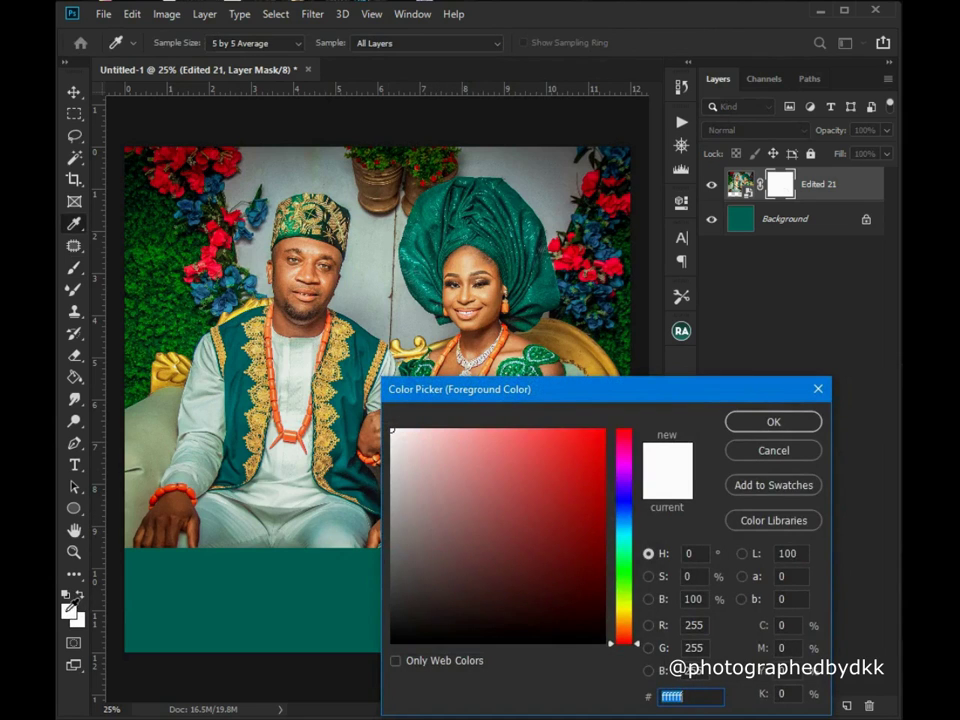
left_click_drag(416, 609, 302, 672)
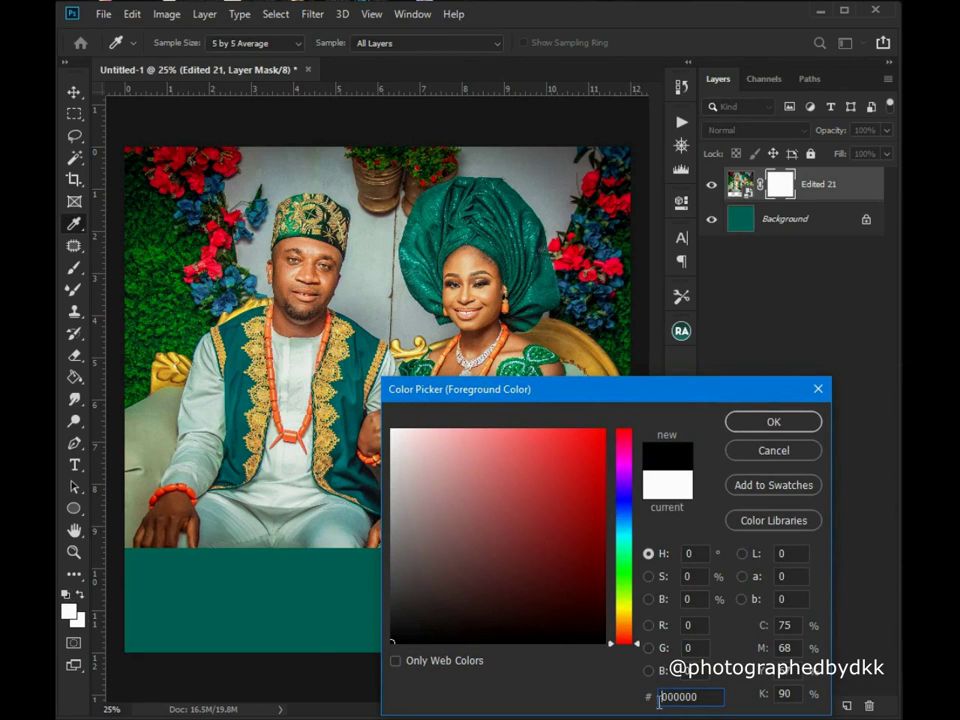
left_click(773, 422)
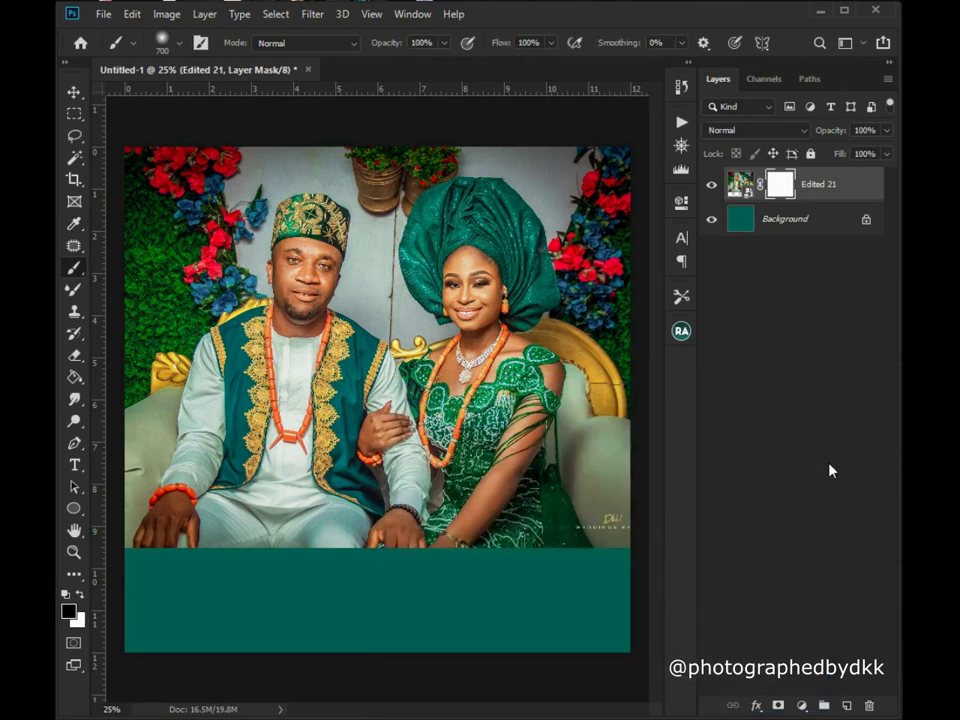
Switch to the Gradient tool and choose the foreground-to-transparent preset, fading from black to transparent.
left_click(74, 377)
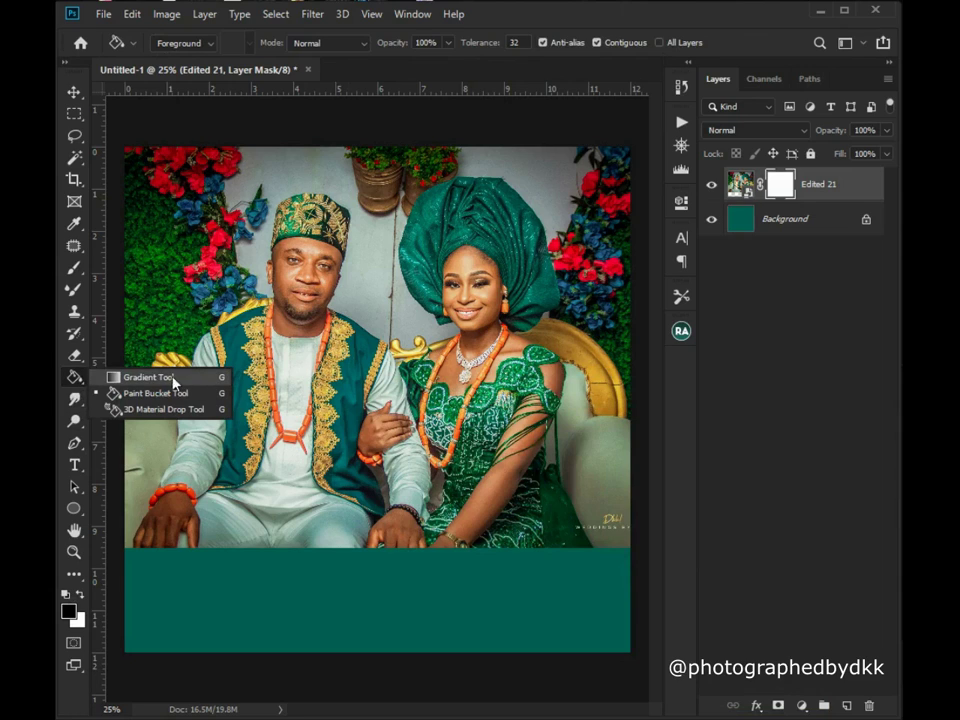
left_click(150, 377)
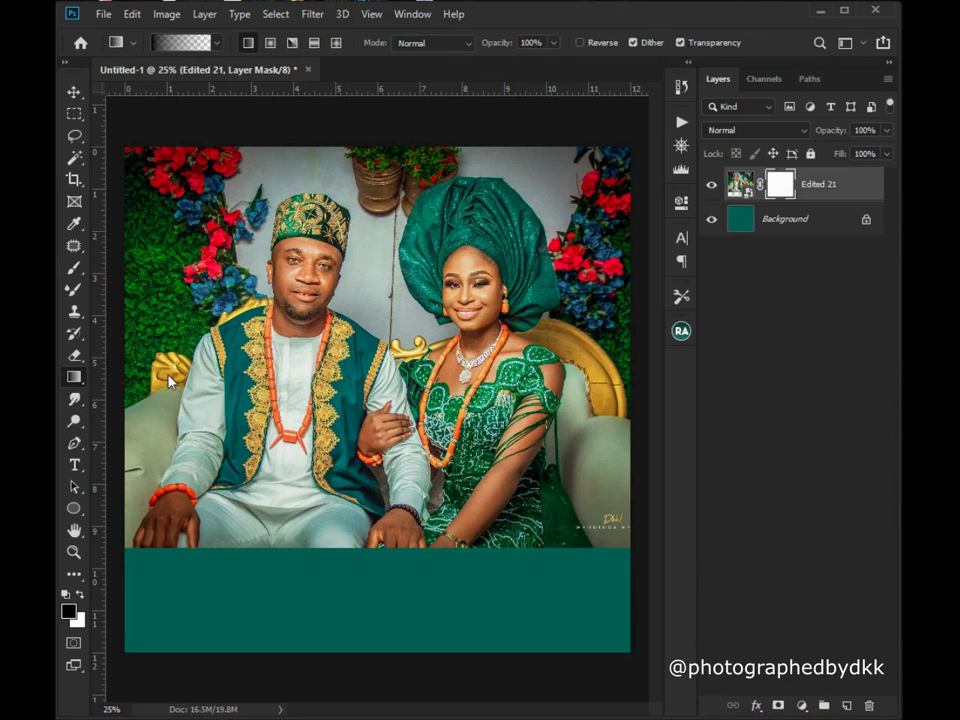
left_click(216, 43)
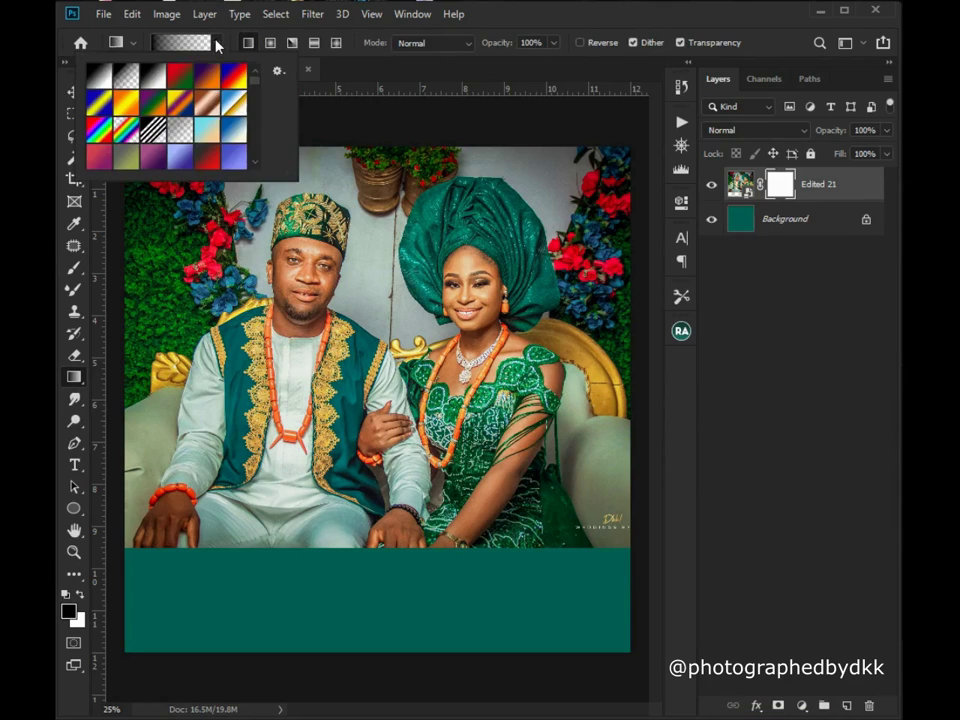
left_click(127, 78)
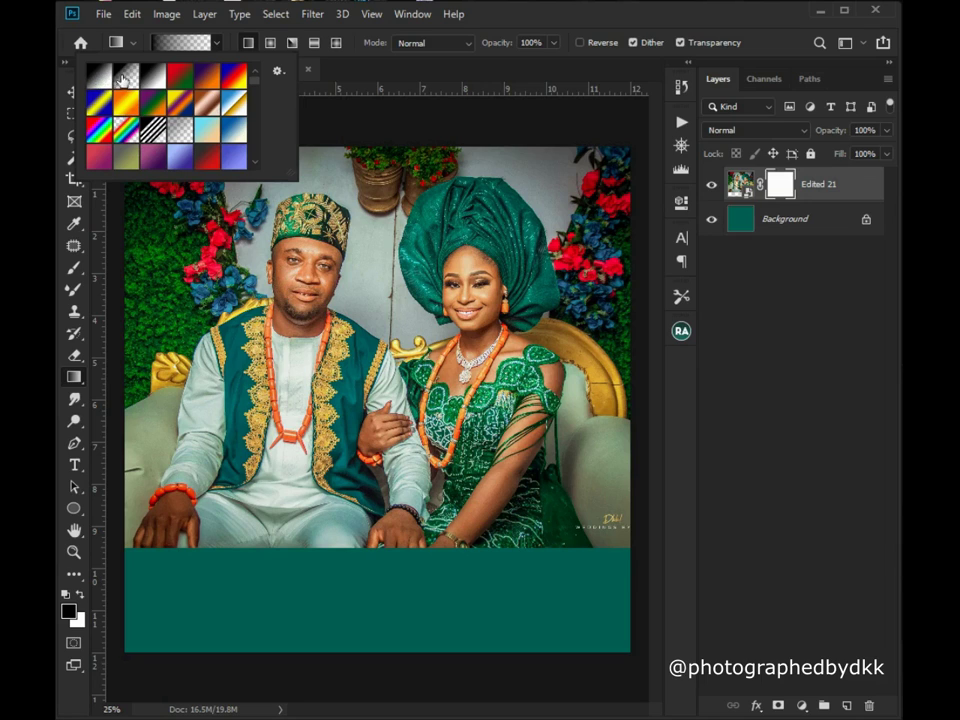
left_click(129, 78)
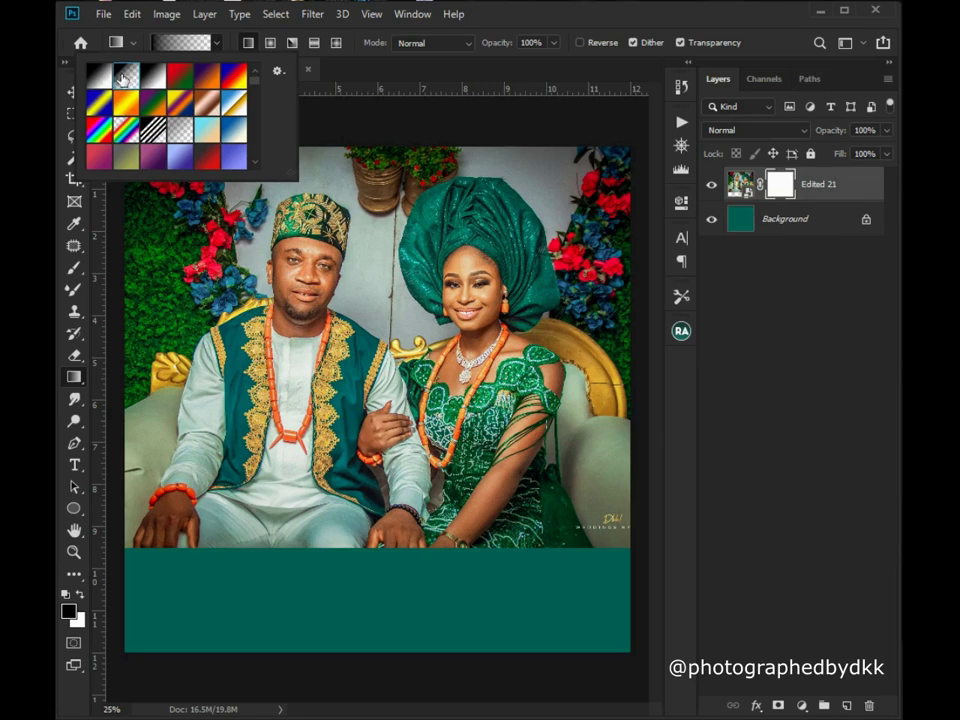
Try an upward black-to-transparent gradient on the Edited 21 layer mask, starting just below the photo's lower edge.
left_click(776, 188)
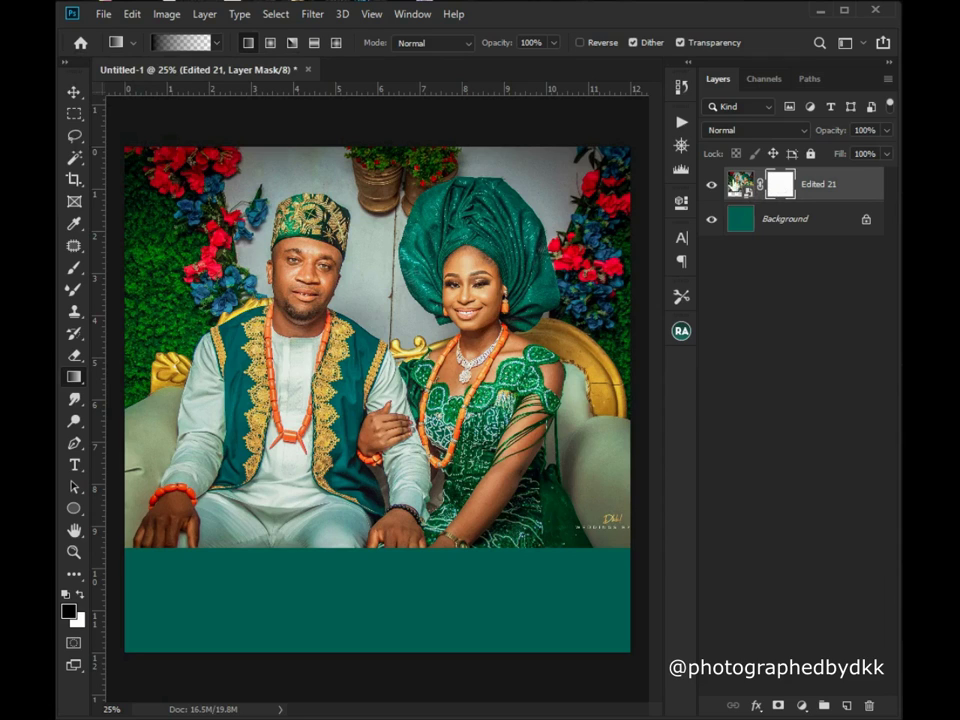
left_click(743, 188)
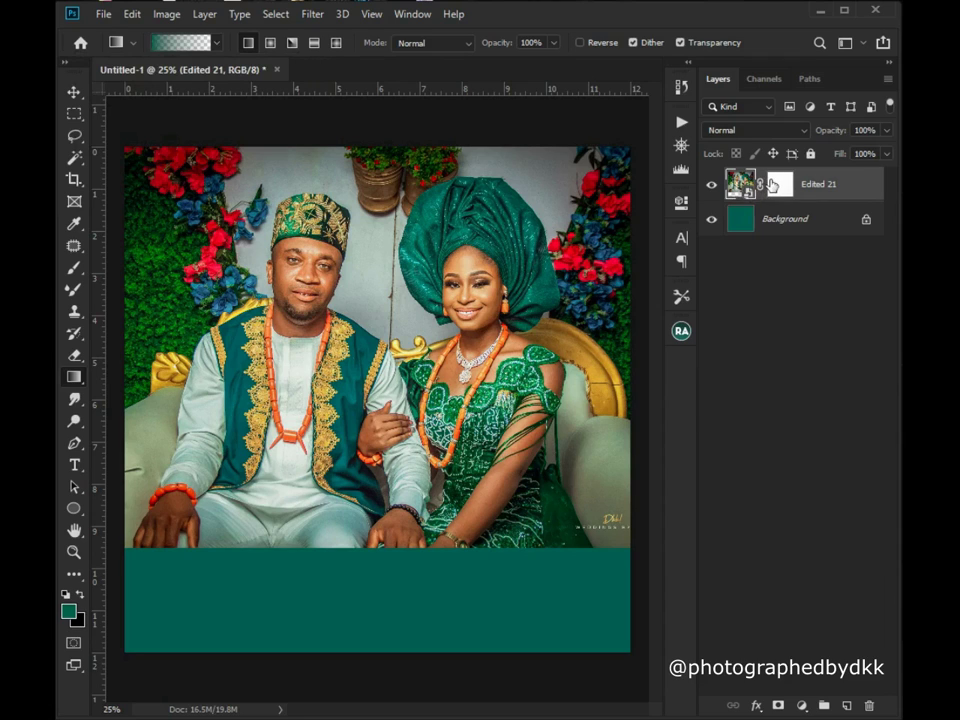
left_click(778, 188)
left_click(743, 188)
left_click(778, 188)
left_click(743, 188)
left_click(780, 190)
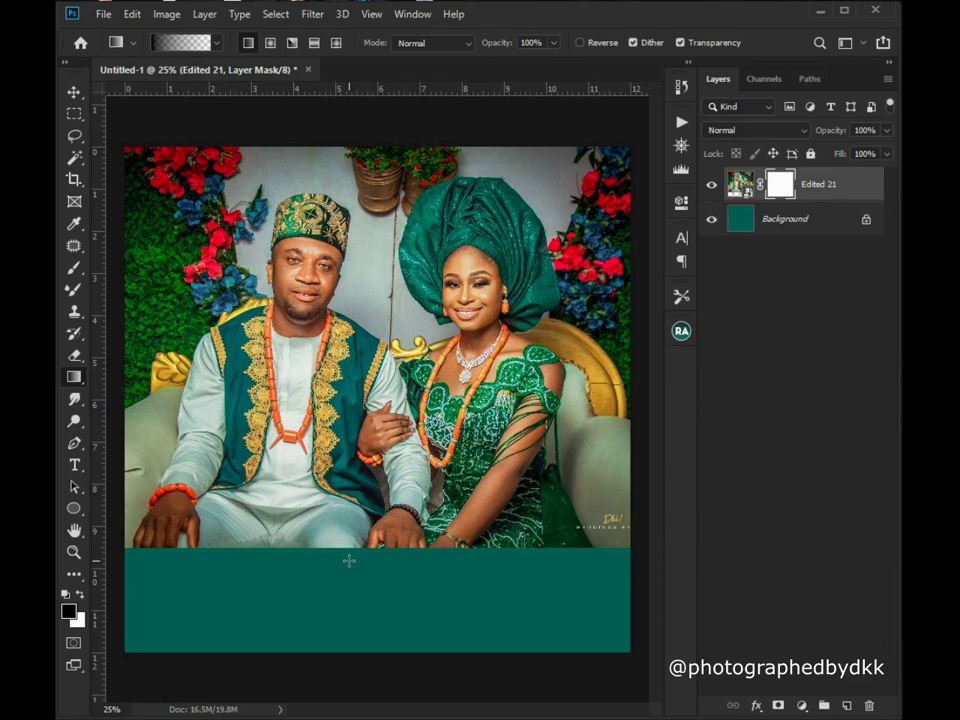
left_click_drag(349, 561, 368, 350)
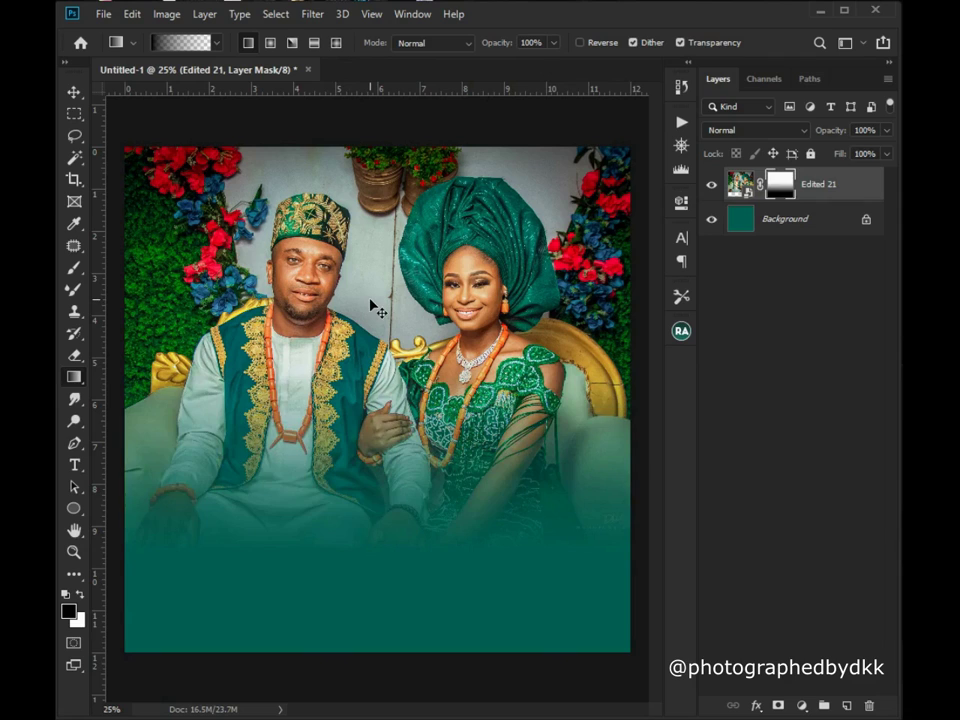
key("ctrl+z")
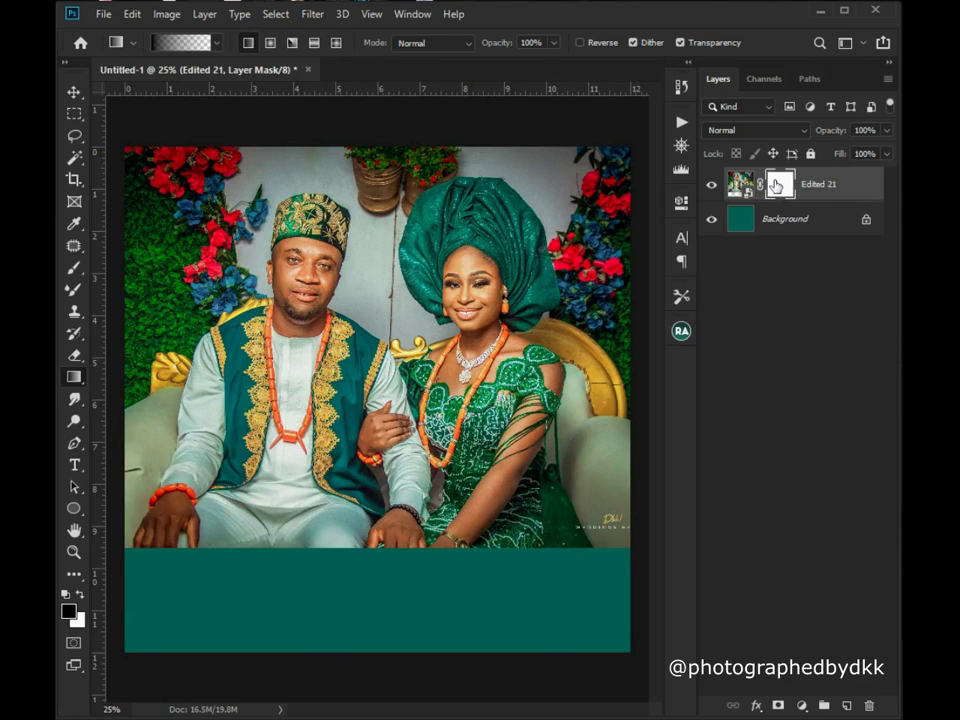
Try a sideways black-to-transparent gradient on the Edited 21 layer mask that fades out the man's side of the photo.
right_click(73, 380)
left_click(148, 386)
left_click(68, 610)
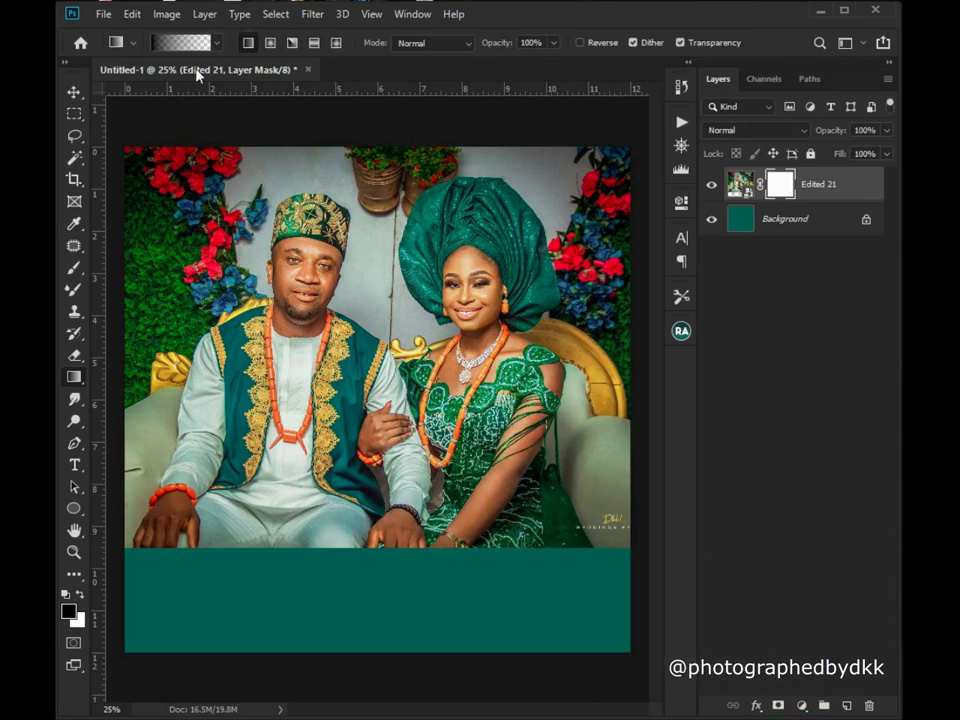
left_click(216, 42)
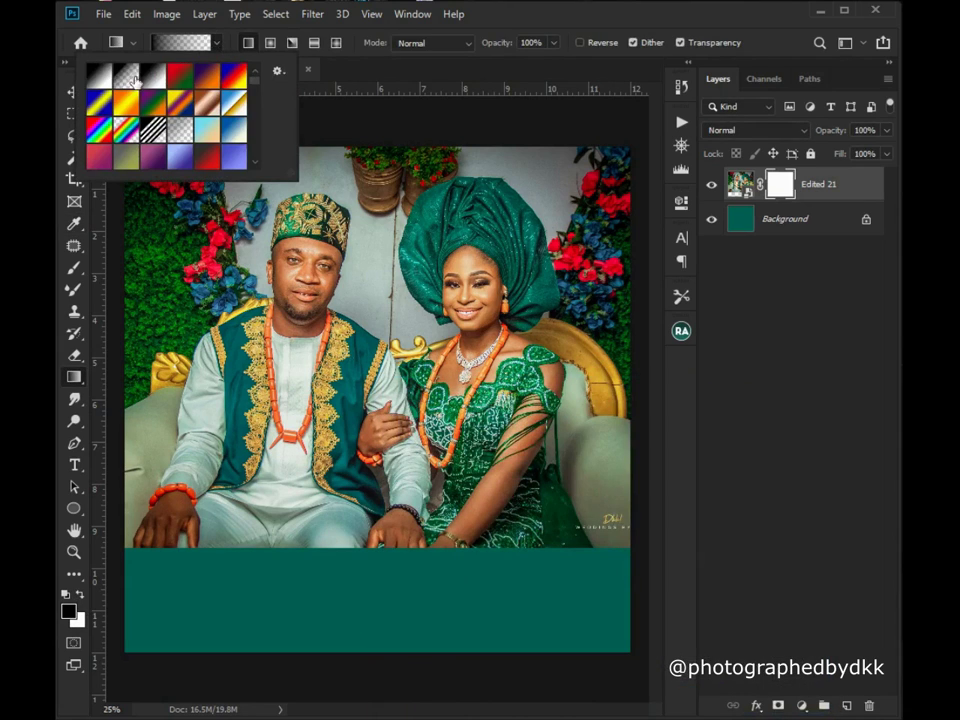
left_click(524, 17)
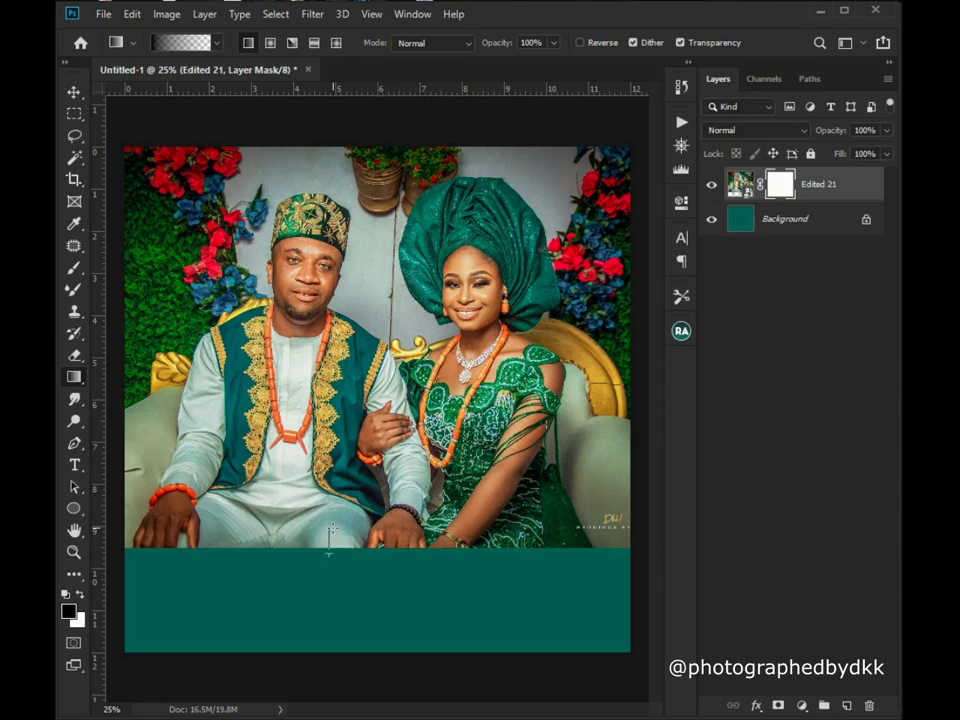
left_click_drag(333, 528, 464, 495)
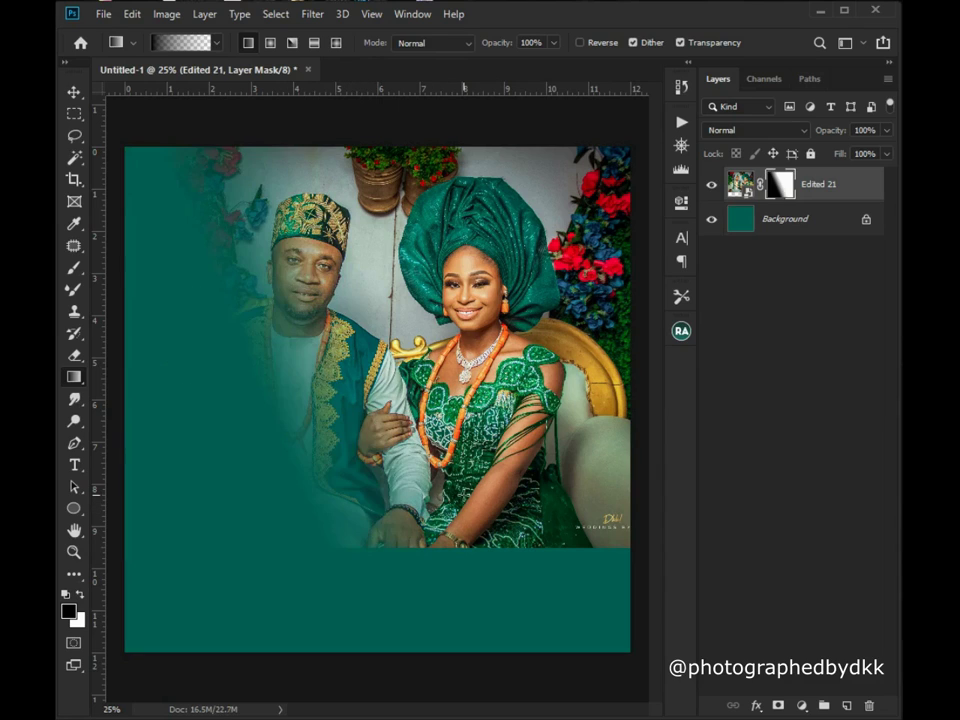
key("ctrl+z")
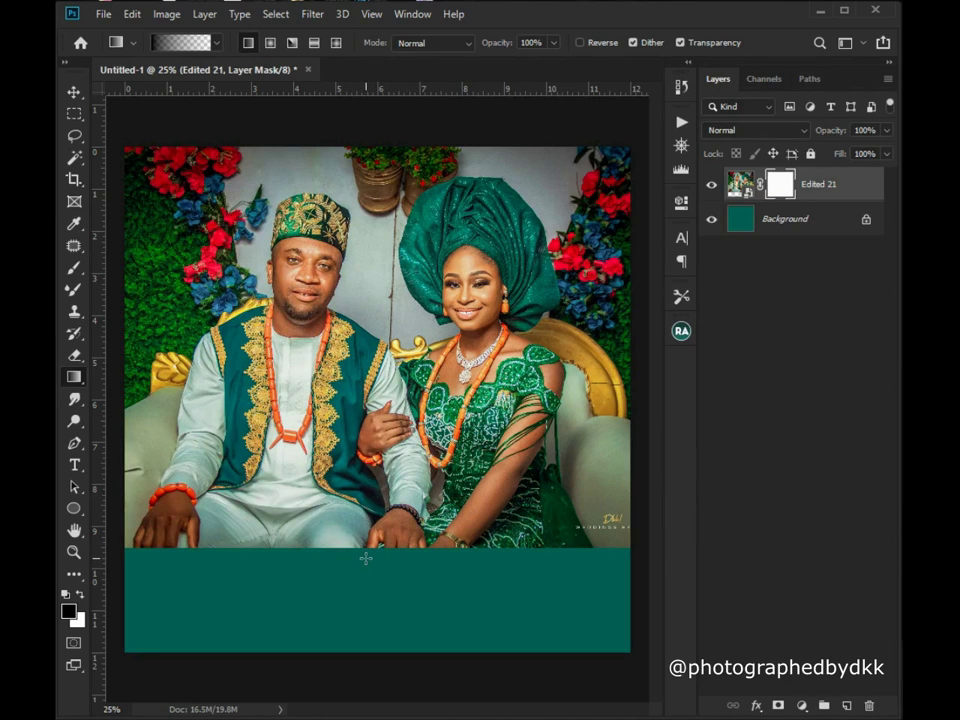
Fade the photo's lower edge into the green background with an upward gradient on its layer mask, and inspect the blend up close.
left_click_drag(365, 558, 405, 333)
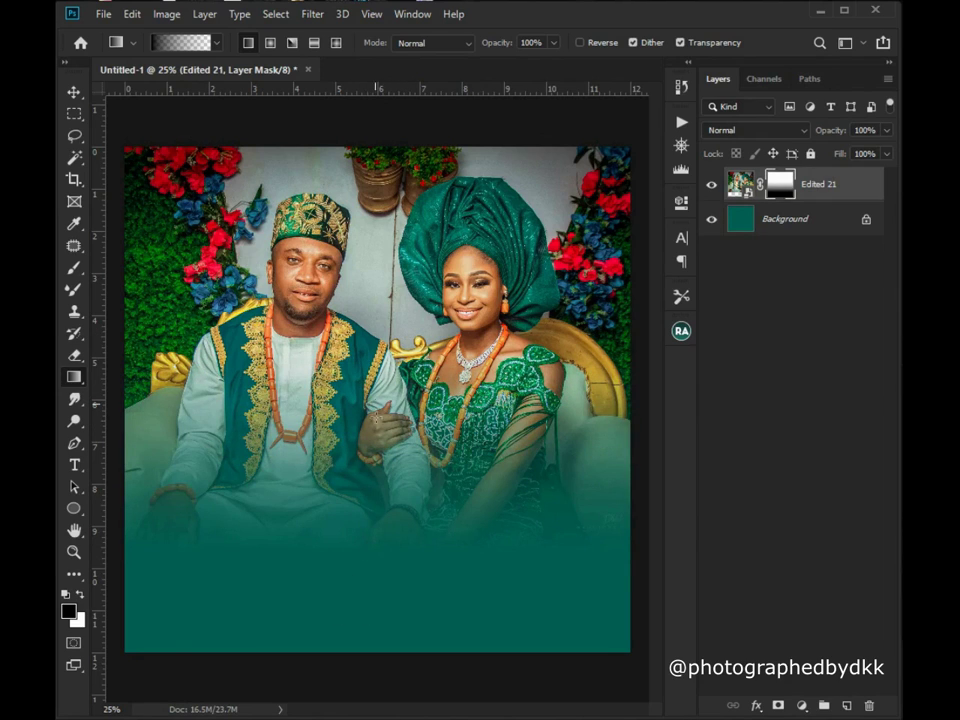
scroll(364, 539, "up", 6)
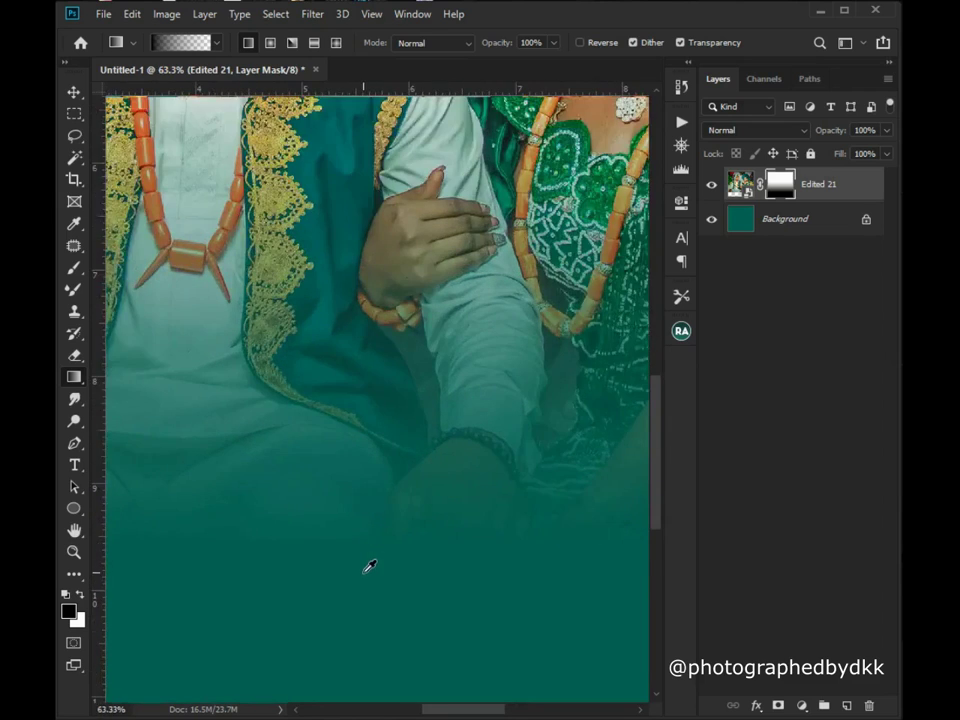
scroll(365, 556, "up", 2)
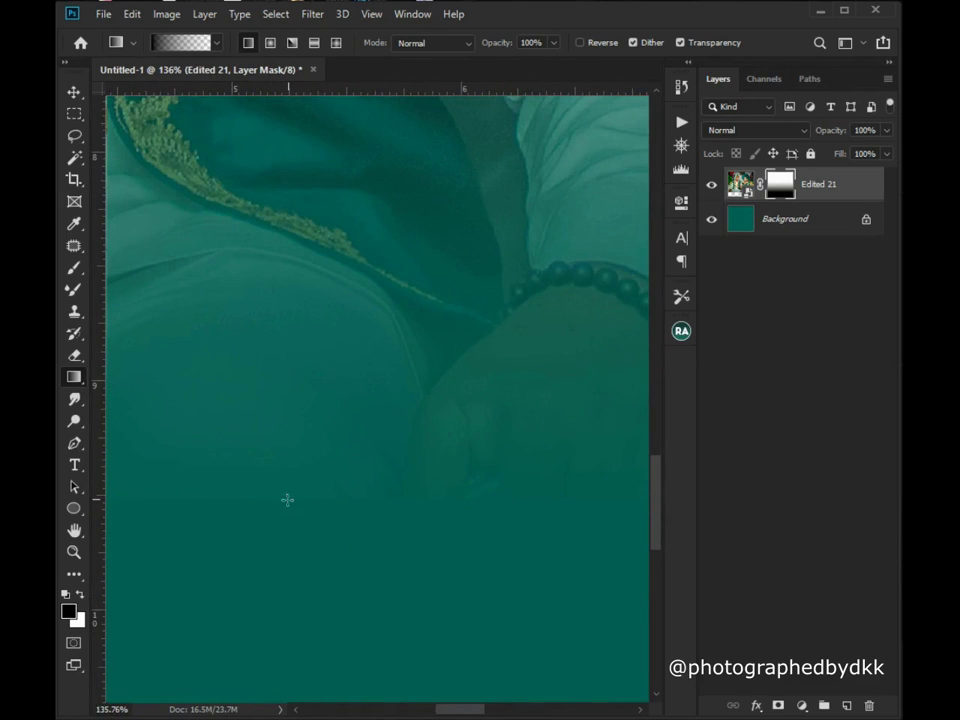
scroll(358, 495, "down", 8)
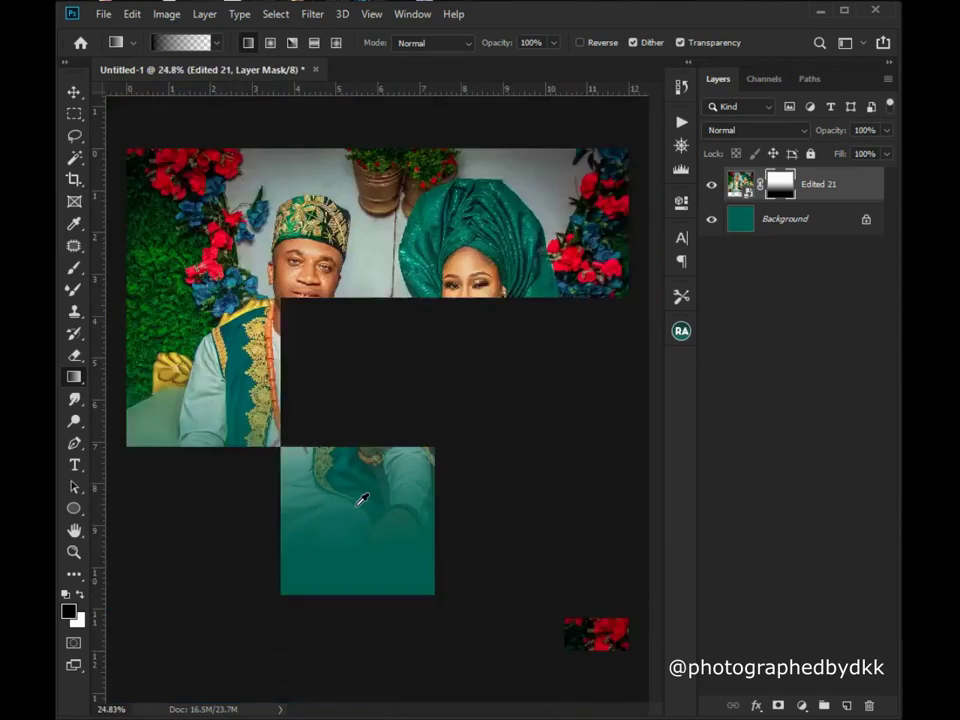
scroll(368, 513, "up", 2)
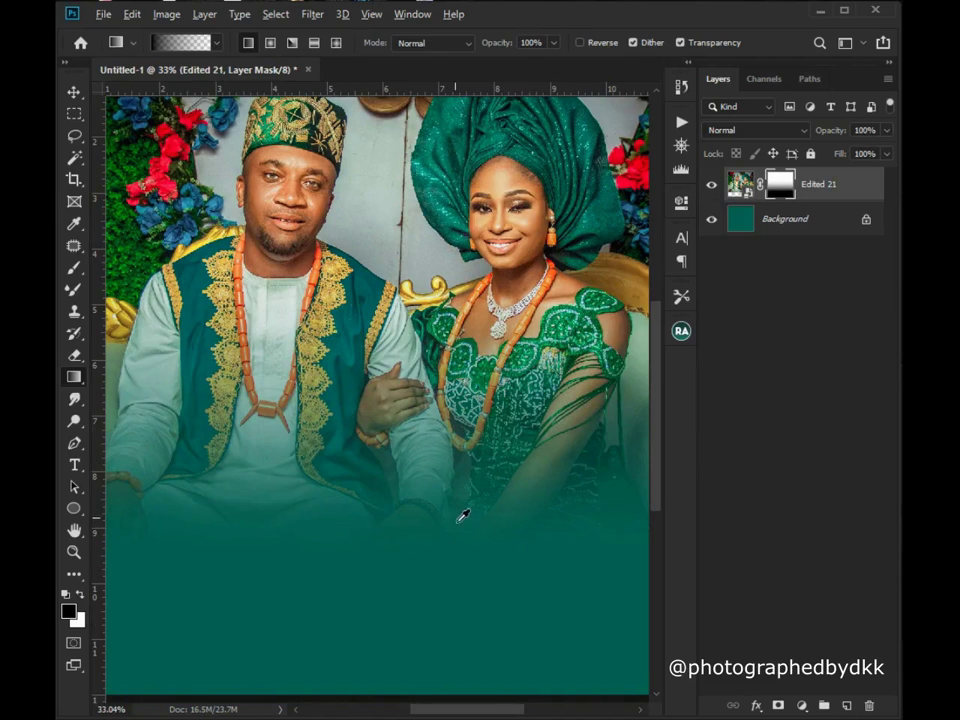
scroll(462, 516, "down", 3)
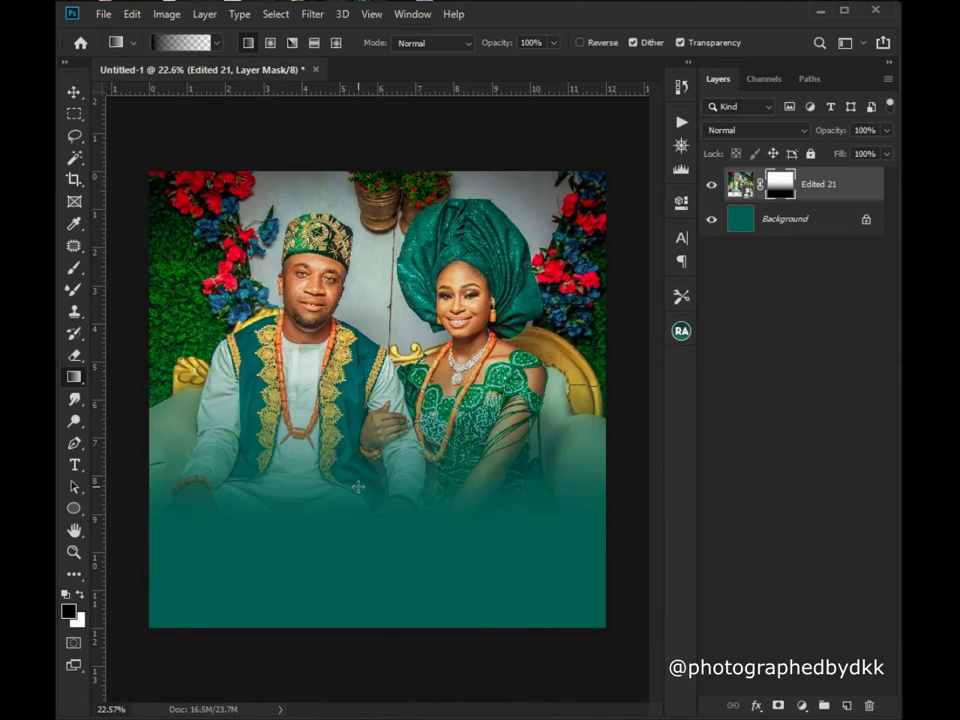
Add a new layer directly above the Background and fill it with white (ffffff) using the Paint Bucket tool.
left_click(803, 228)
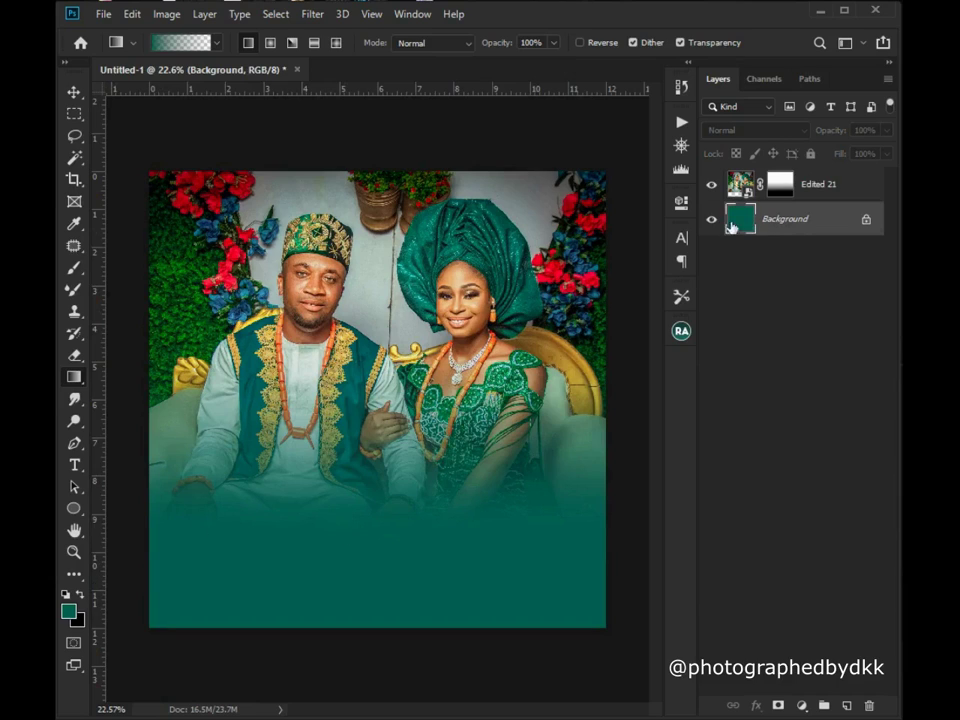
left_click(846, 706)
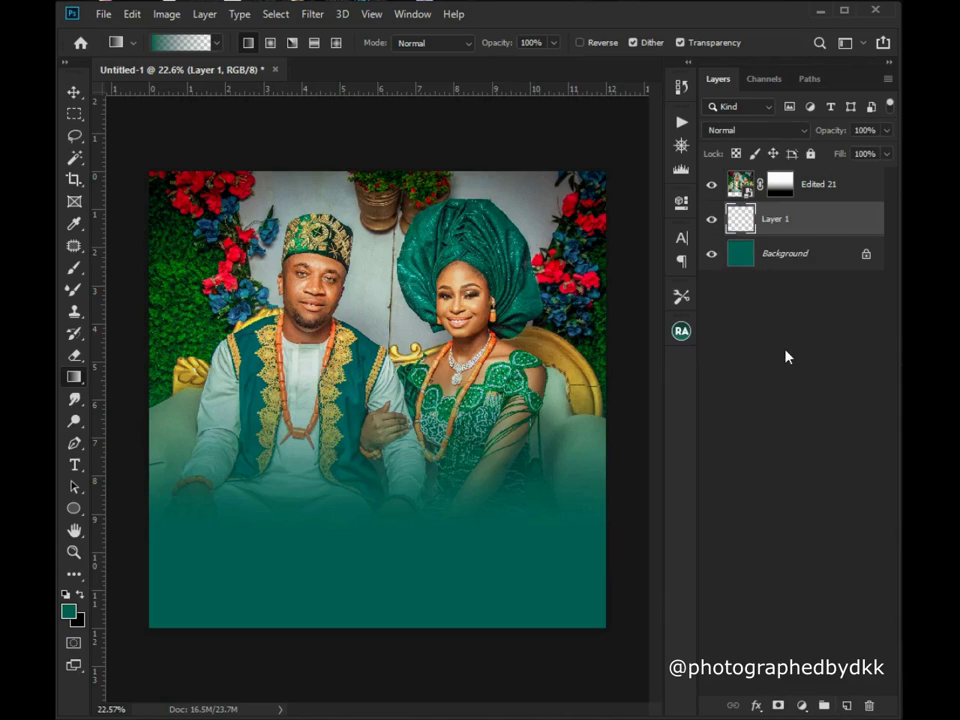
right_click(75, 378)
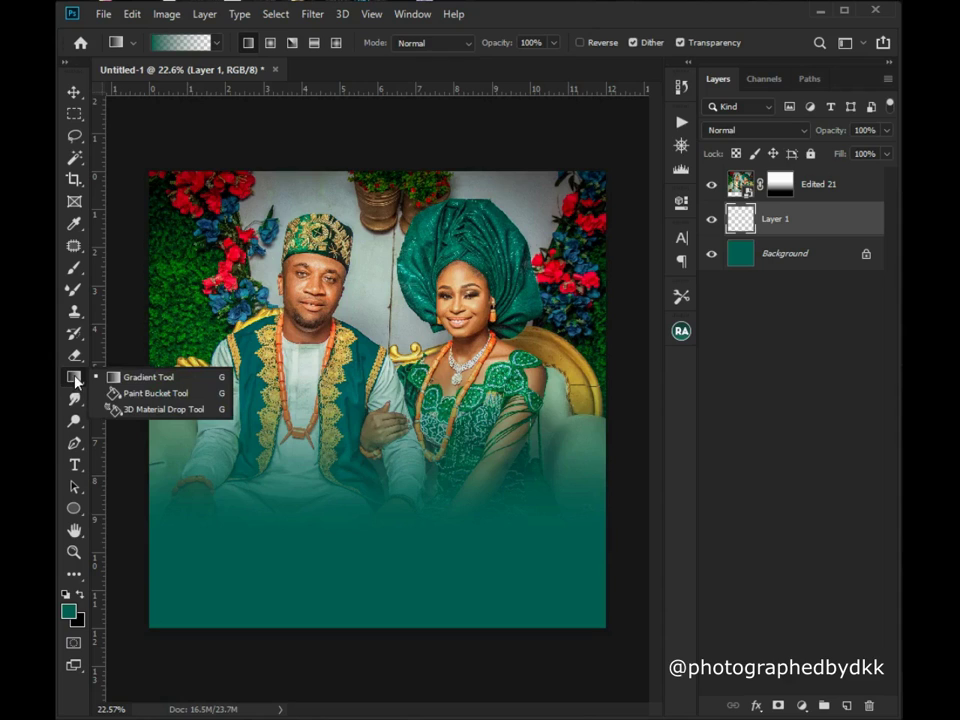
left_click(135, 394)
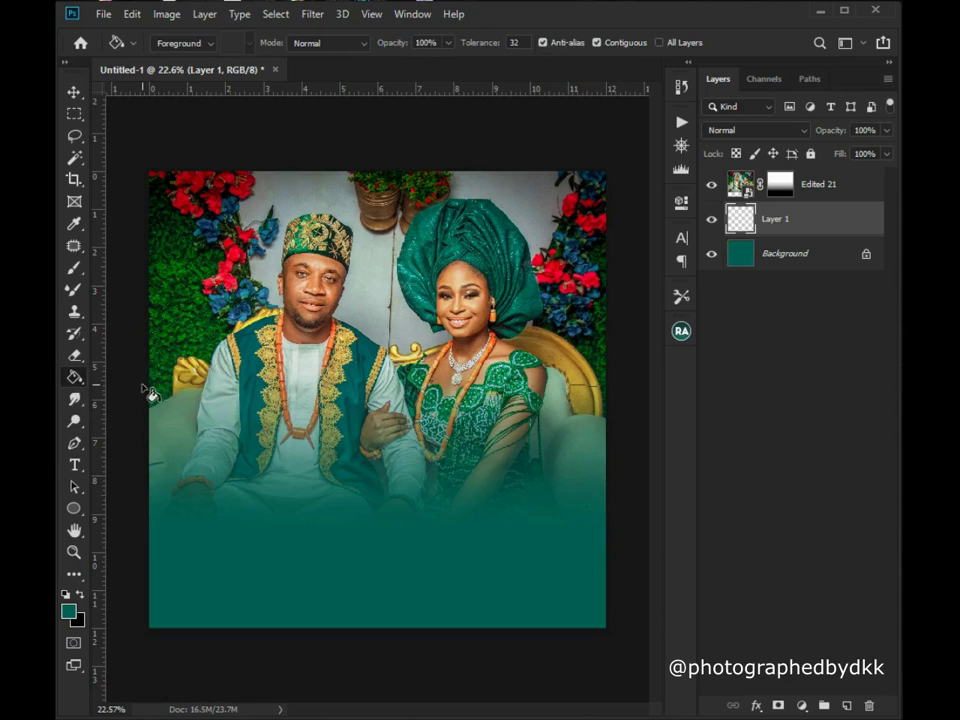
left_click(68, 613)
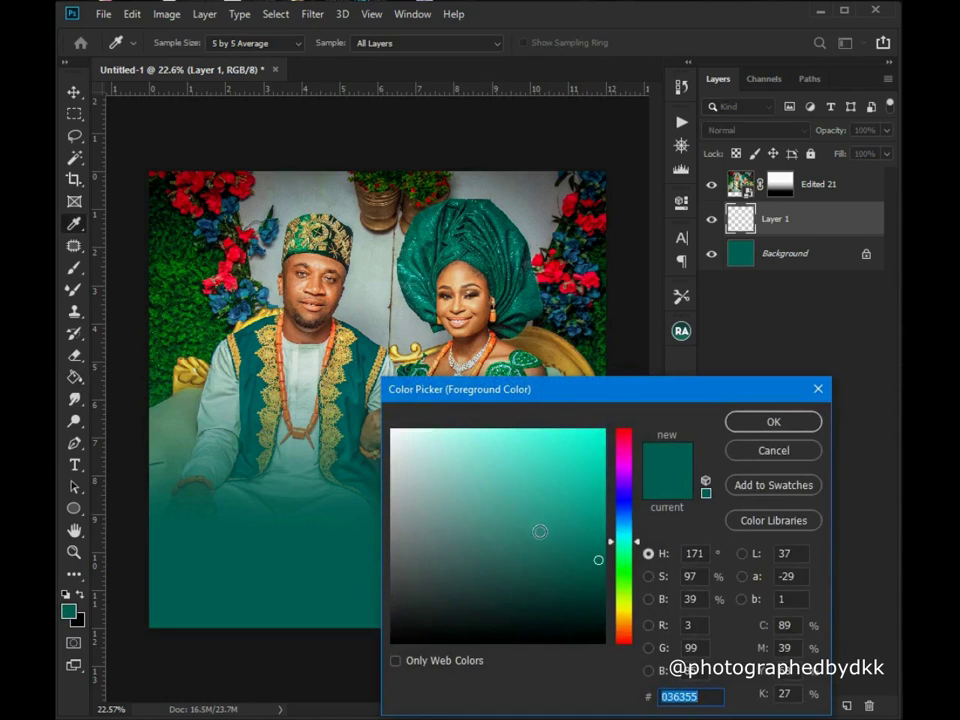
type("ffffff")
left_click(773, 421)
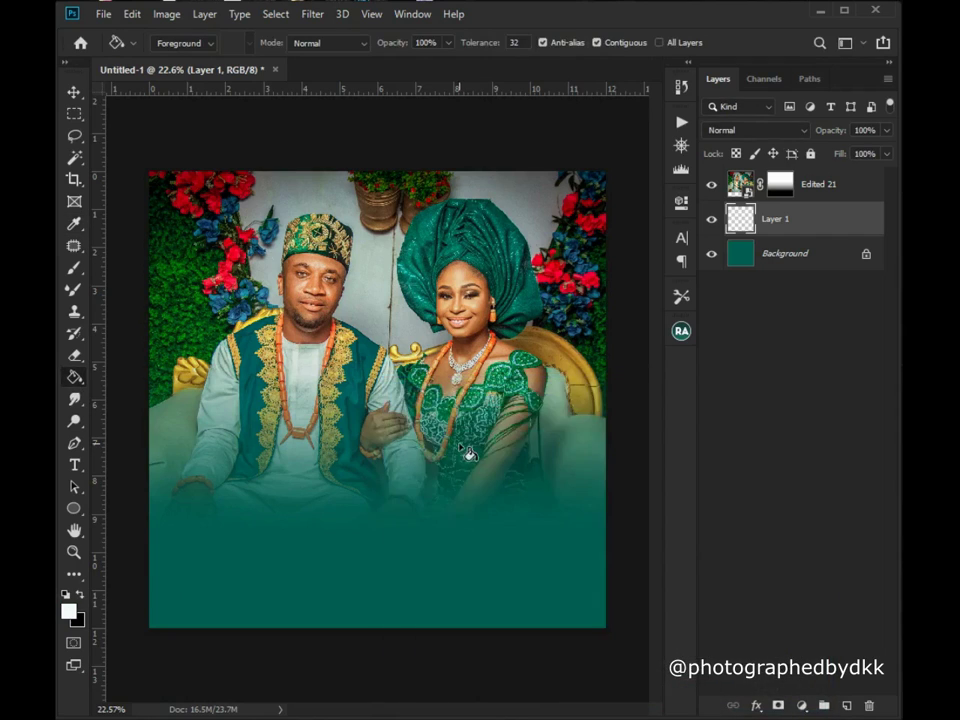
left_click(600, 482)
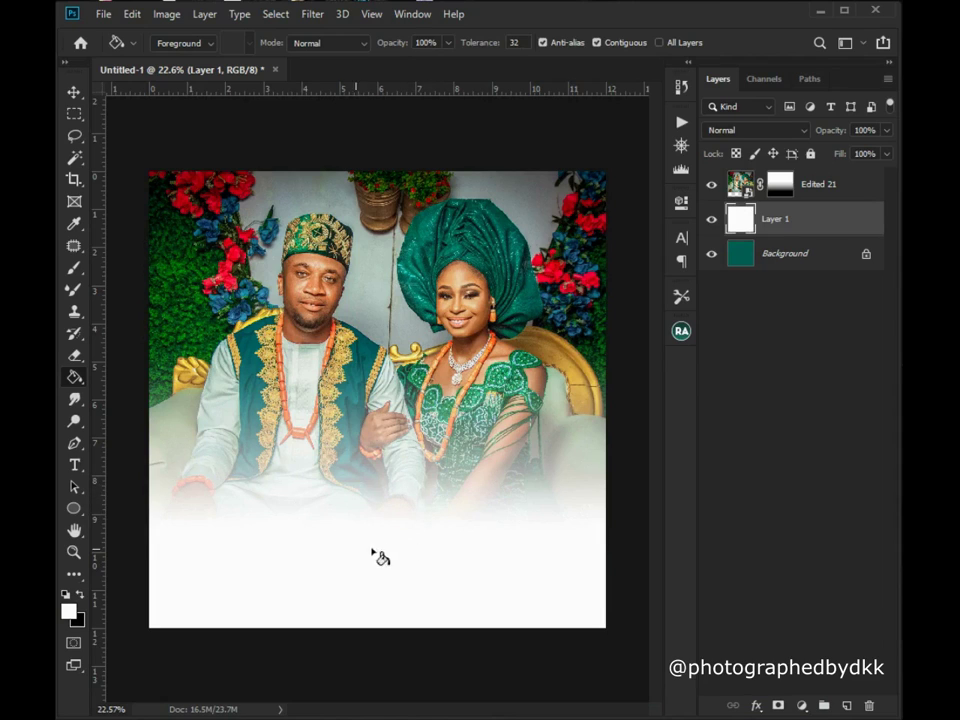
Make Layer 1 the active layer, then switch to File Explorer and select the photo Edited 6.jpg in the CK 2022 Traditional Marriage folder.
left_click(74, 92)
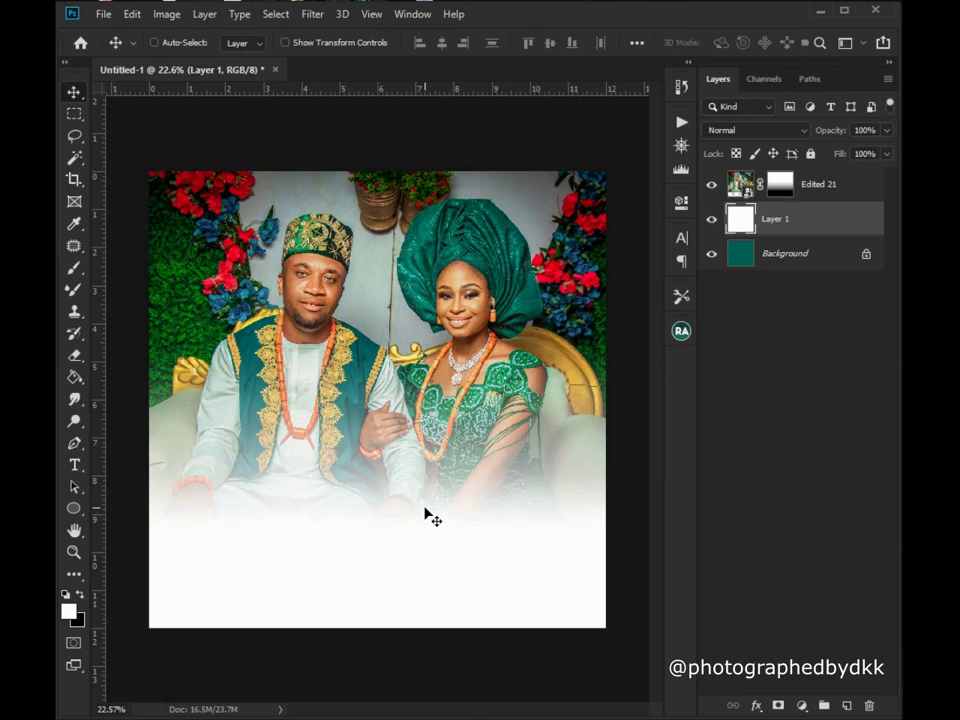
left_click(734, 194)
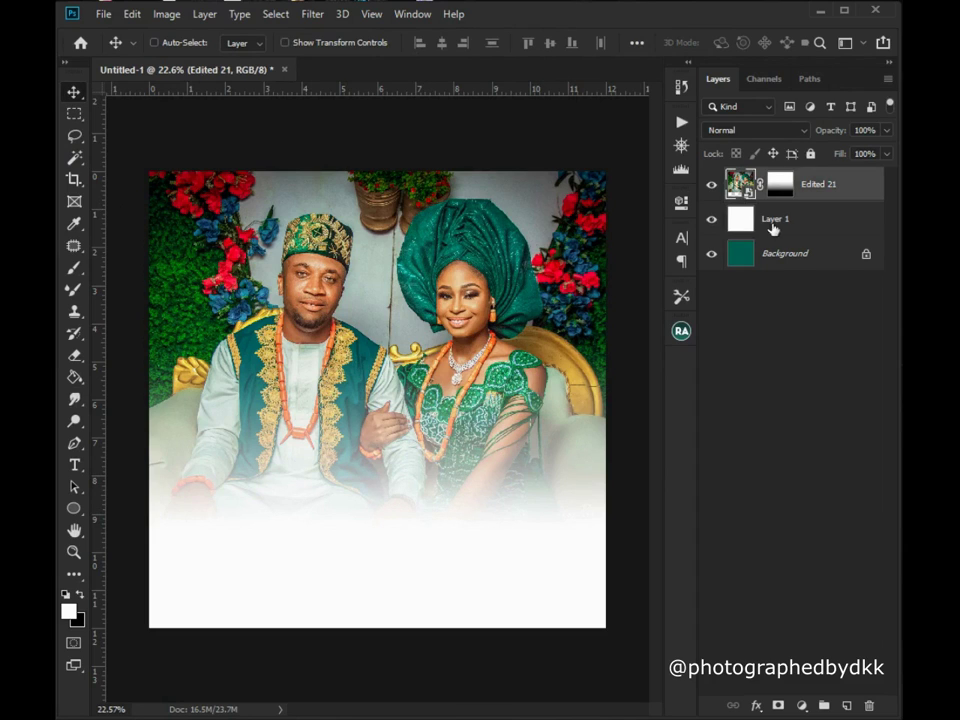
left_click(773, 229)
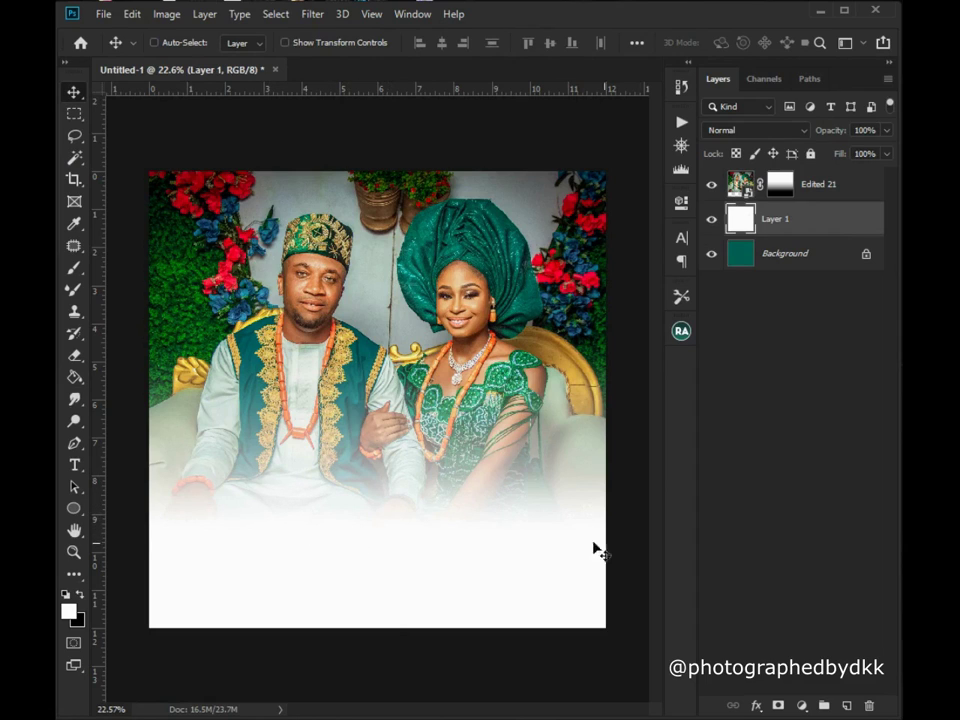
left_click(104, 2)
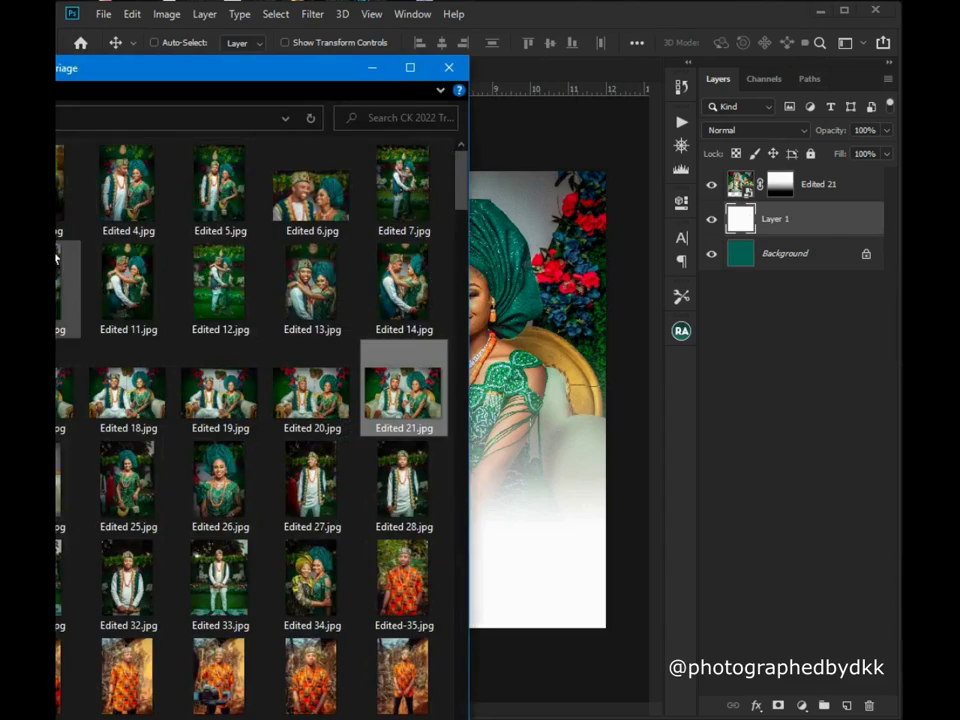
left_click_drag(182, 78, 533, 62)
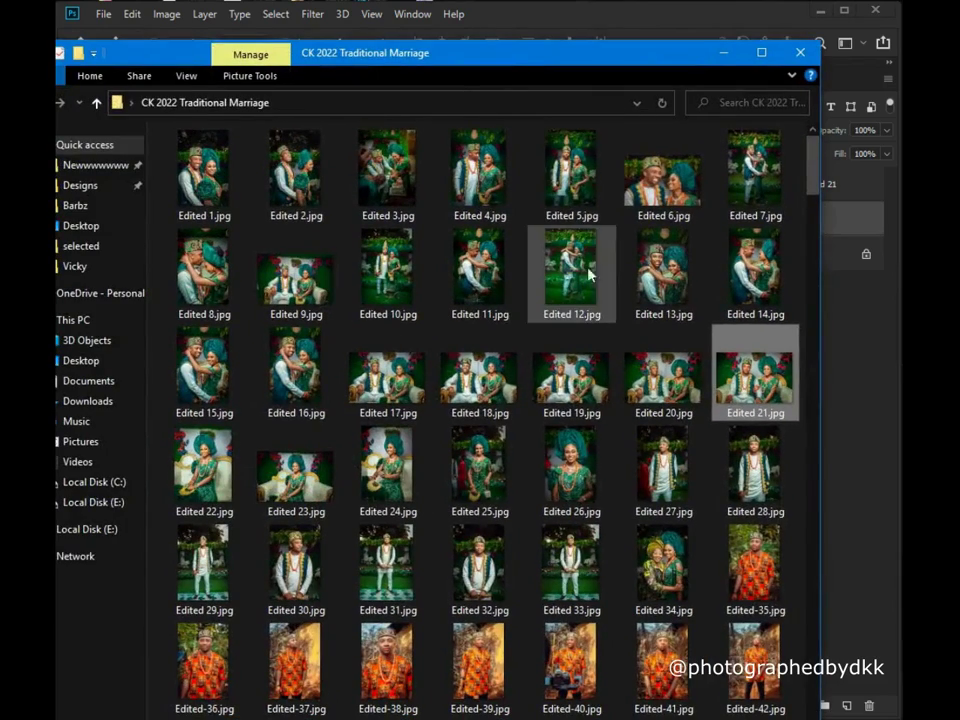
scroll(607, 374, "down", 3)
scroll(607, 374, "up", 3)
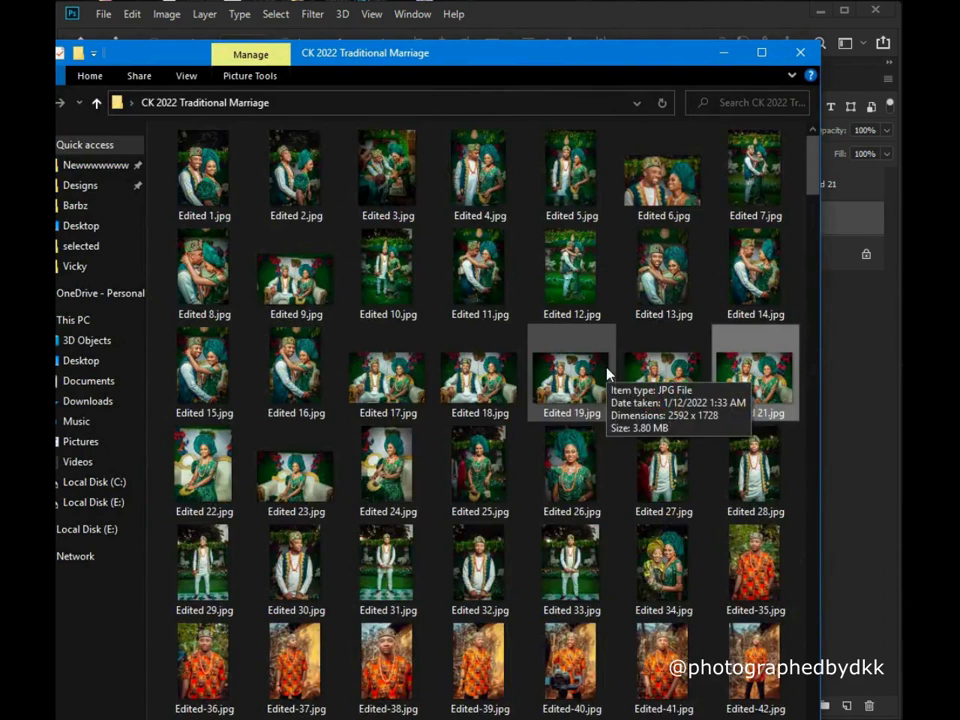
left_click(672, 200)
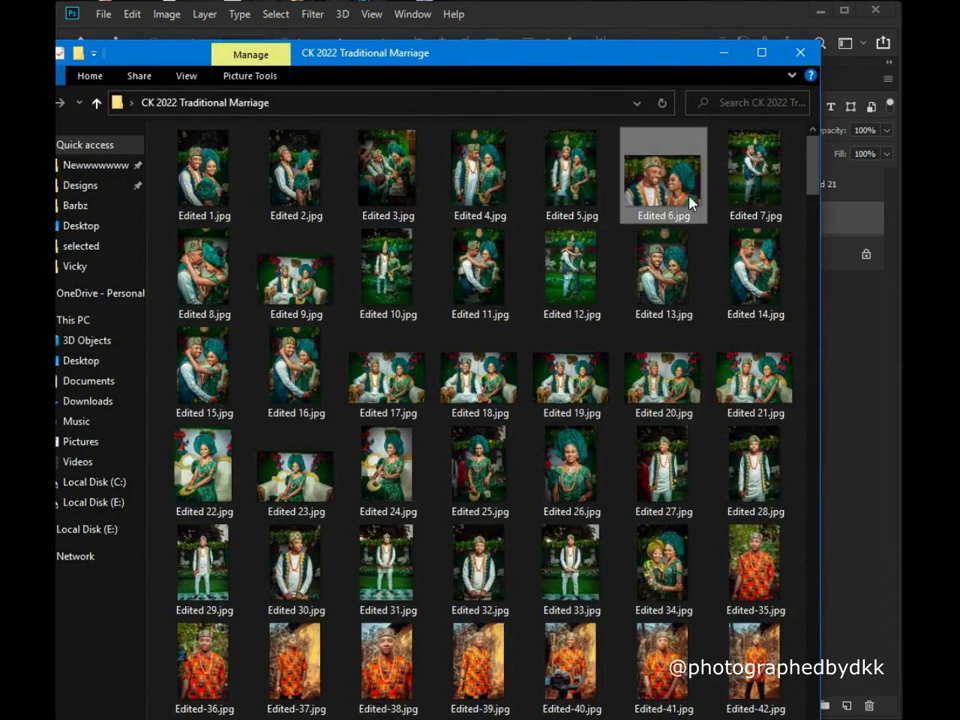
Place Edited 6.jpg directly above Layer 1, positioned and scaled so the couple's faces fill the lower part of the canvas.
left_click_drag(645, 62, 243, 178)
left_click_drag(254, 305, 541, 300)
left_click_drag(490, 262, 492, 397)
left_click_drag(618, 383, 638, 357)
left_click_drag(553, 439, 540, 450)
key("Return")
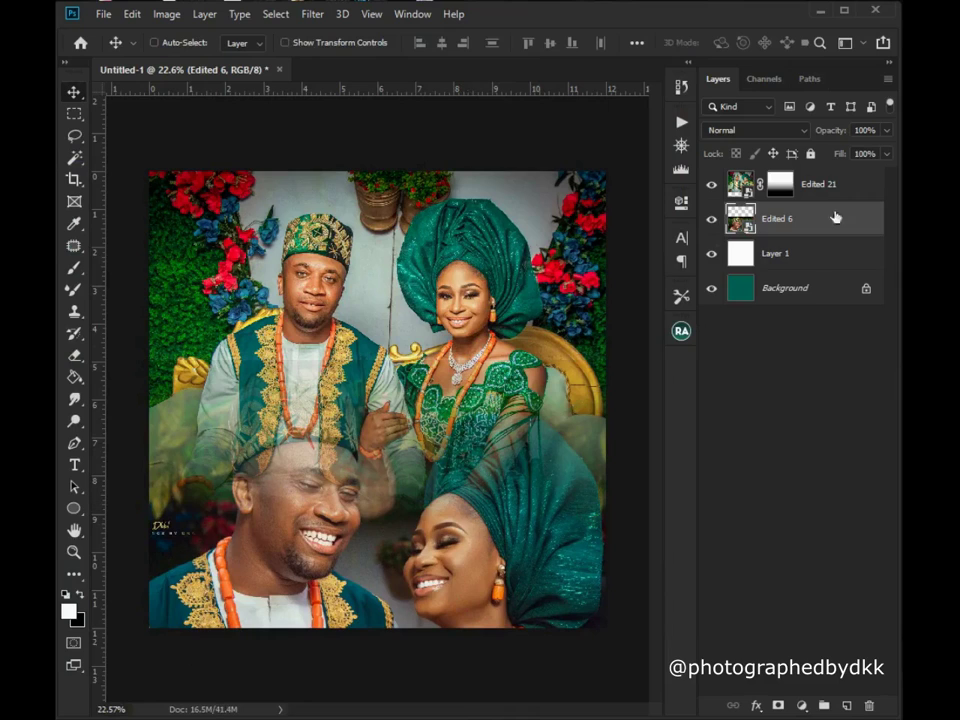
Set the Edited 6 layer's opacity to 13%.
left_click_drag(824, 137, 755, 131)
mouse_move(471, 534)
left_mouse_down()
mouse_move(461, 549)
mouse_move(462, 522)
mouse_move(466, 534)
left_mouse_up()
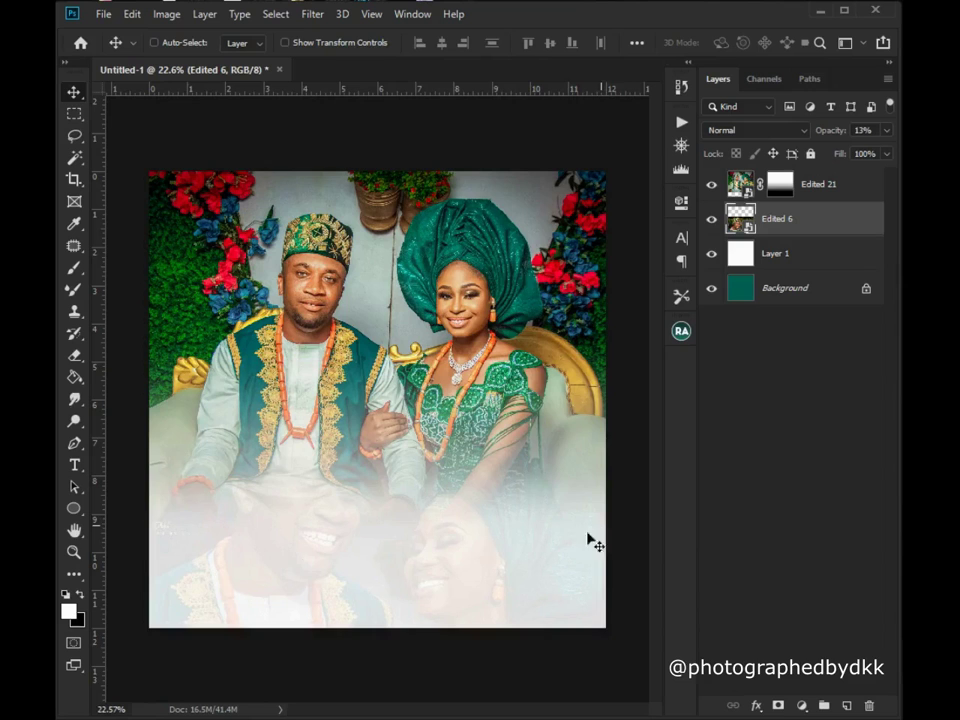
Examine up close and at full view how the faint Edited 6 photo blends into the lower edge of the main couple photo.
left_click(73, 551)
left_click(332, 550)
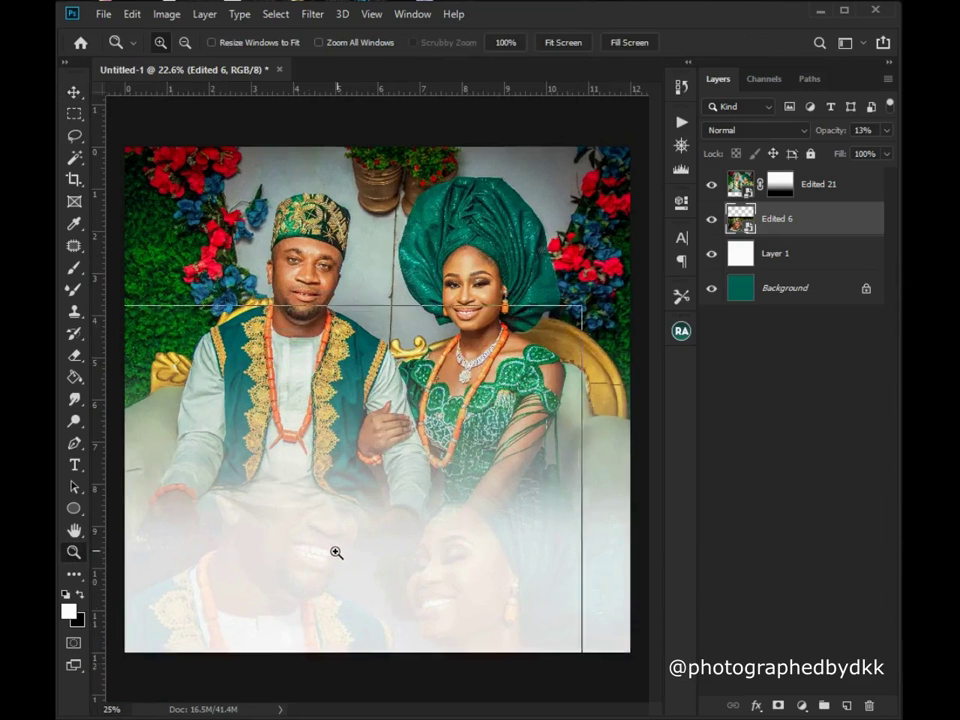
left_click(460, 585)
left_click(482, 553)
left_click(482, 557)
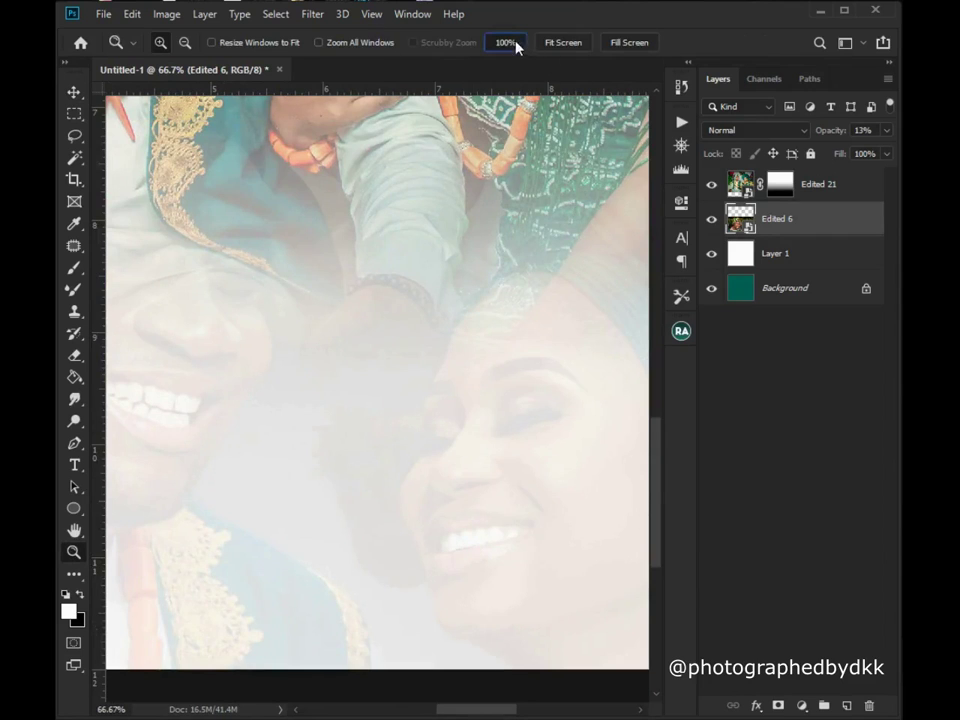
left_click(563, 42)
left_click(408, 440)
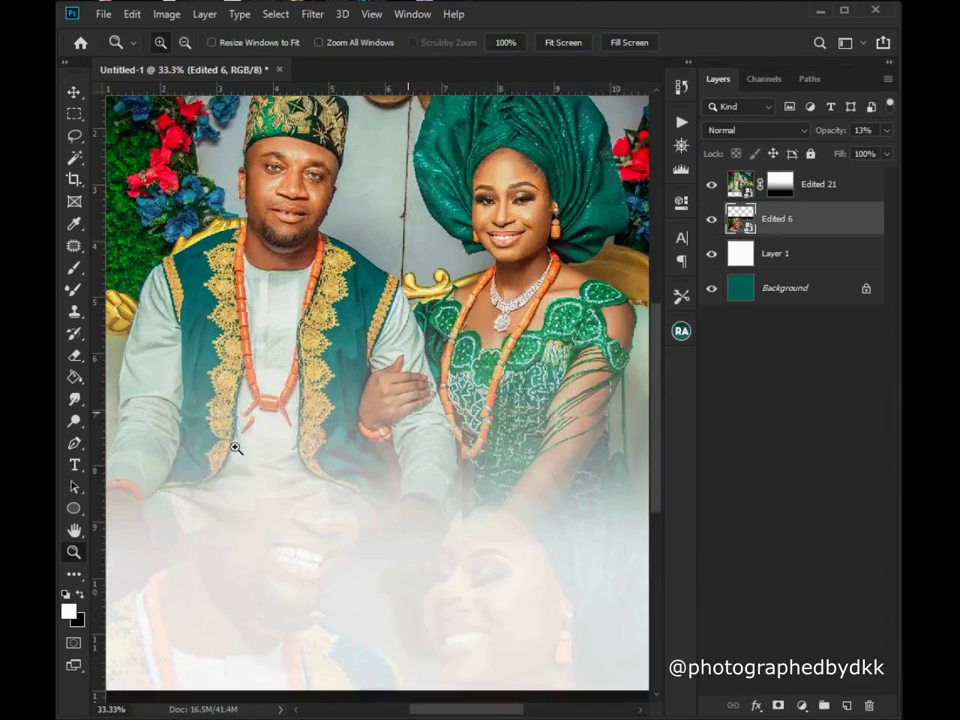
right_click(377, 395)
left_click(418, 486)
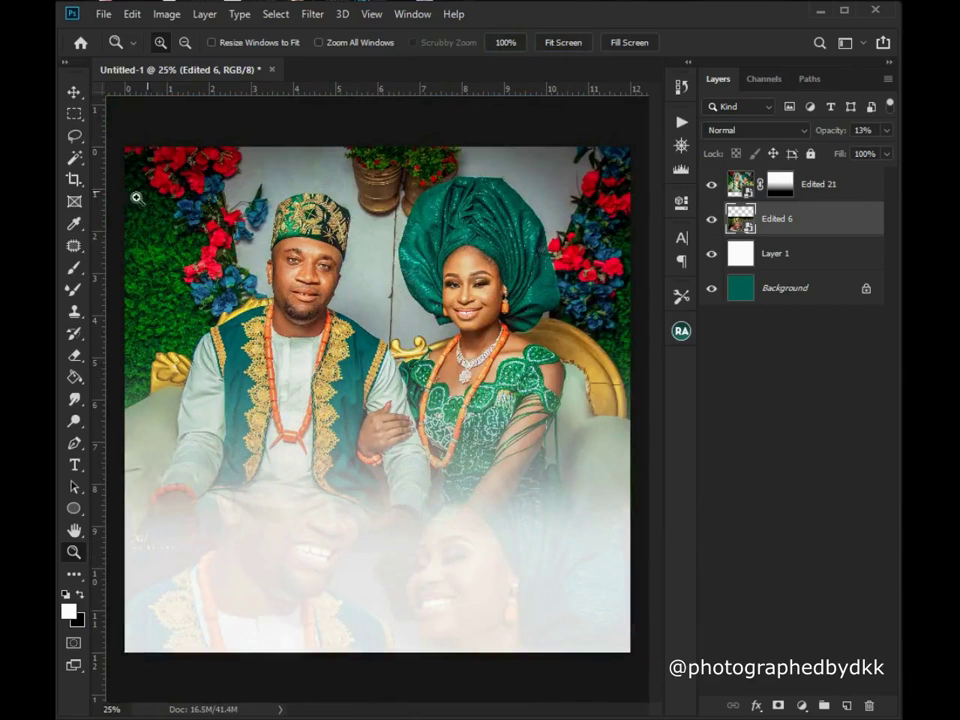
key("alt+Tab")
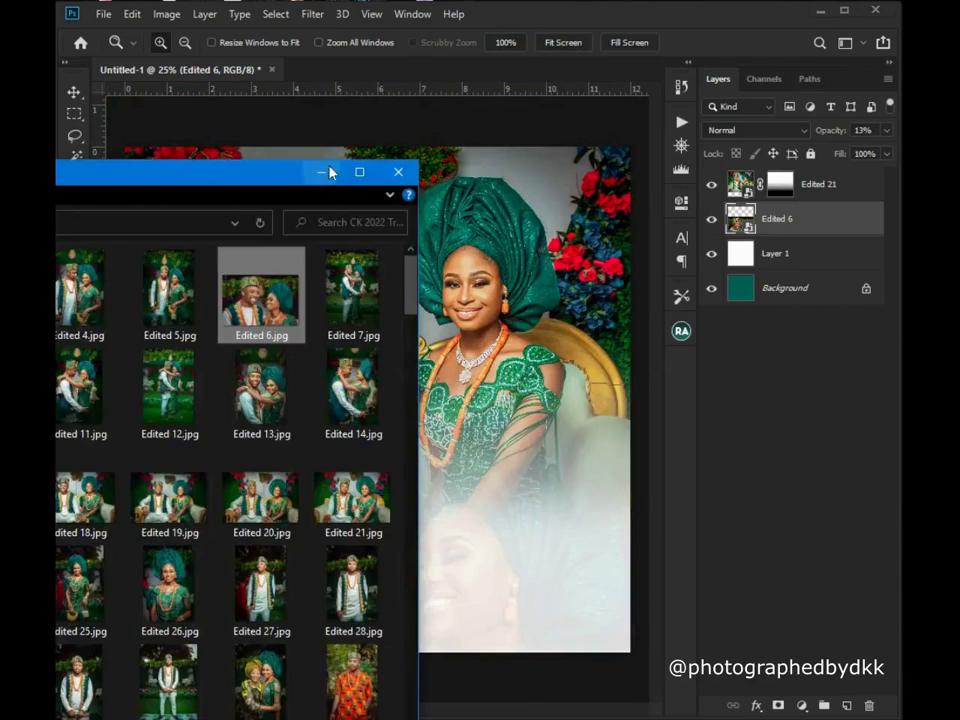
left_click(320, 172)
left_click(377, 474)
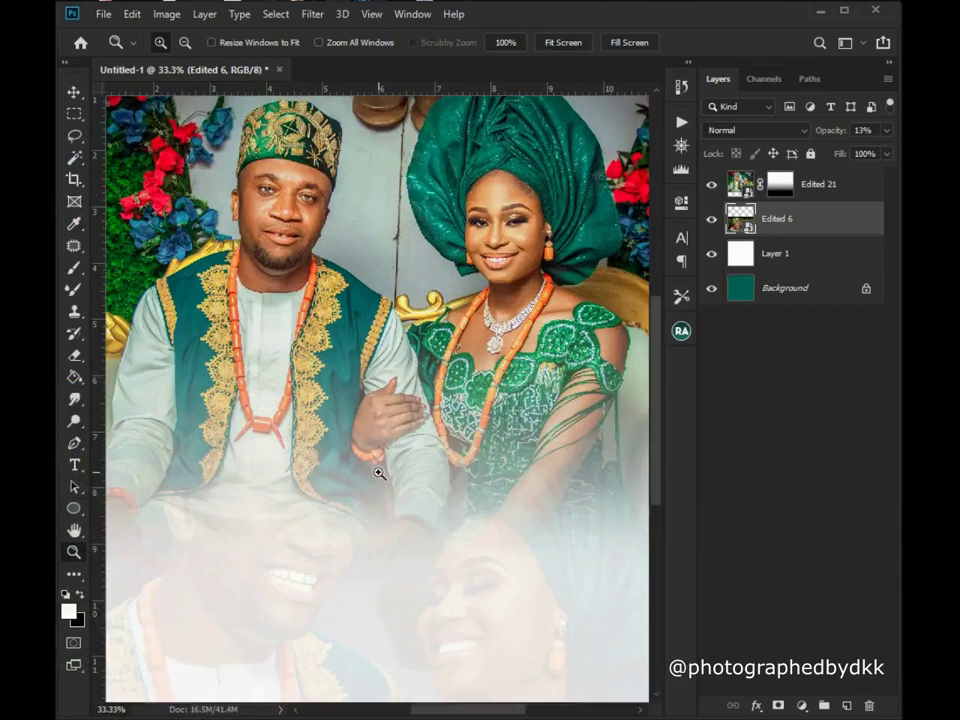
scroll(379, 471, "down", 2)
right_click(413, 381)
left_click(452, 468)
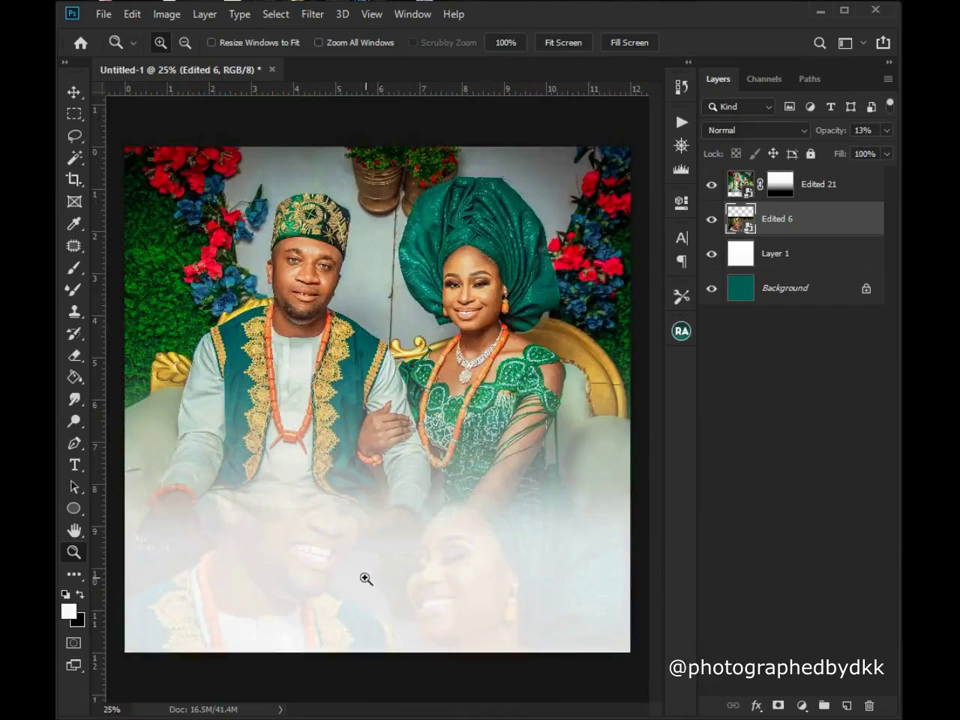
Add the bride's first name in capitals above the Edited 21 layer as black Montserrat Bold text at 67 pt.
left_click(740, 183)
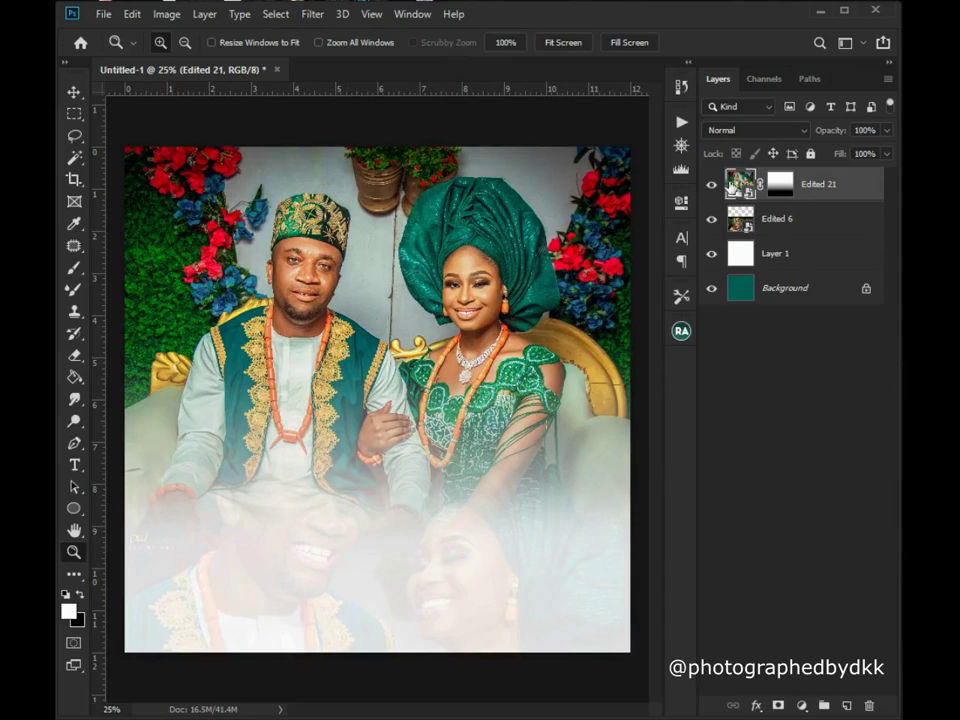
left_click(370, 557)
scroll(326, 506, "down", 3)
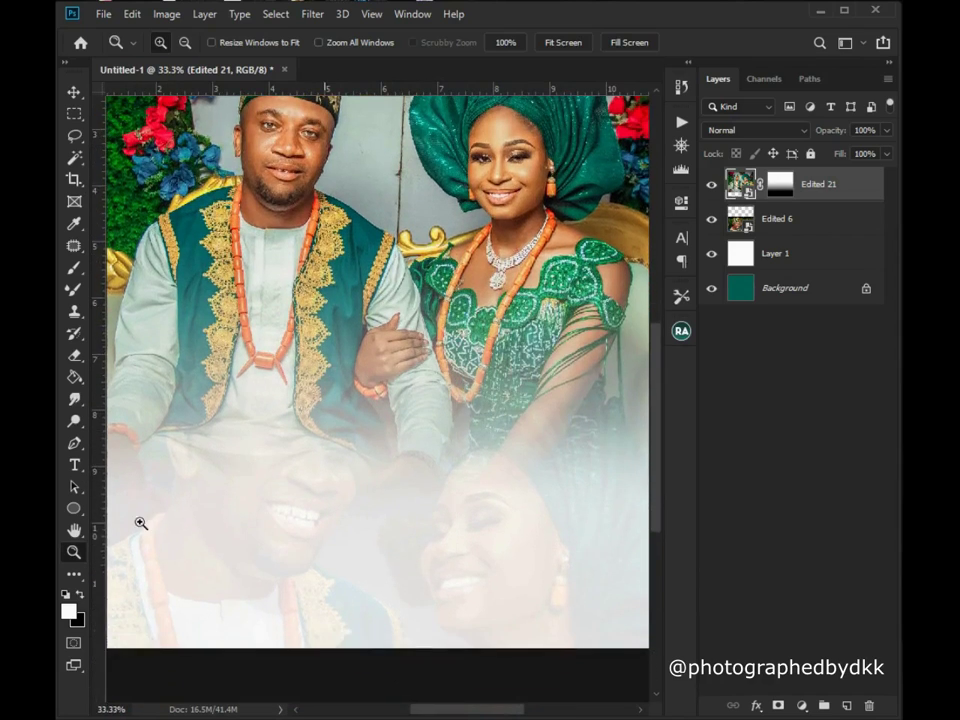
scroll(141, 523, "down", 1)
left_click(74, 464)
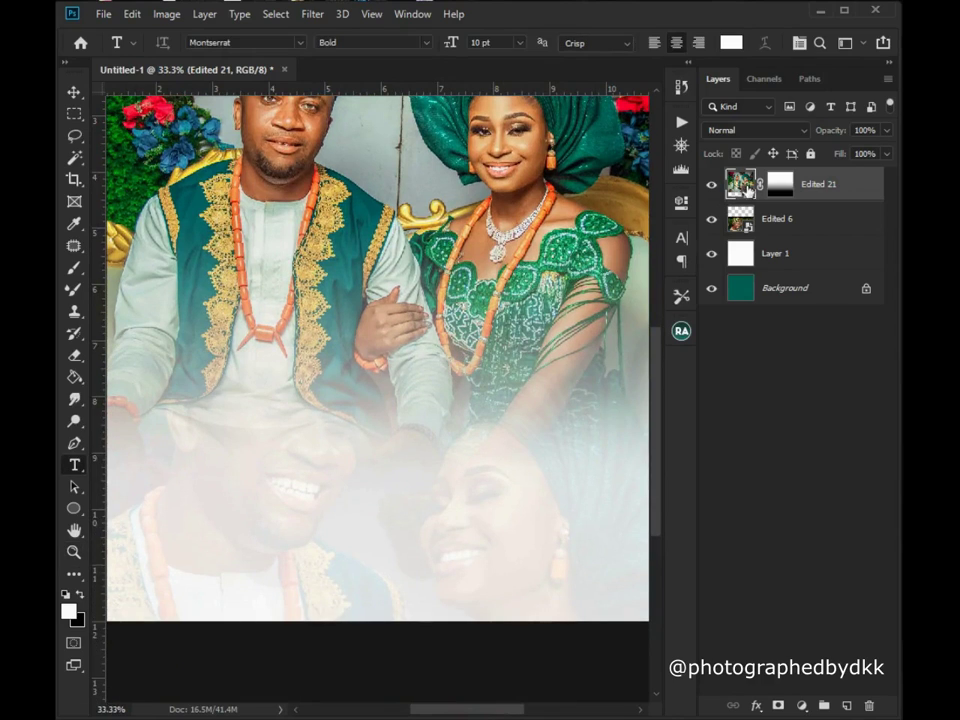
left_click(82, 596)
left_click(253, 446)
left_click_drag(449, 50, 515, 38)
left_click_drag(249, 374, 330, 381)
type("CHINELO")
key("ctrl+a")
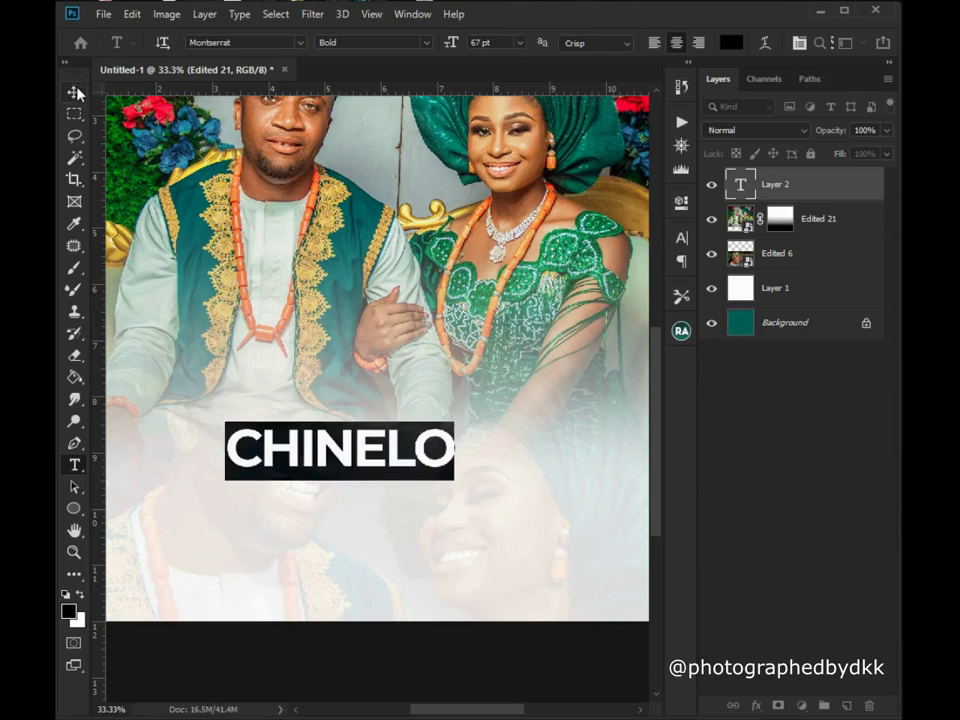
key("ctrl+Return")
Enlarge the bride's name text to about 86.2 pt and centre it horizontally on the canvas.
key("ctrl+t")
left_click_drag(454, 424, 486, 403)
key("Return")
left_click_drag(382, 237, 420, 237)
Duplicate the bride's name directly beneath itself and replace the copy's text with the groom's first name in capitals.
key("ctrl+j")
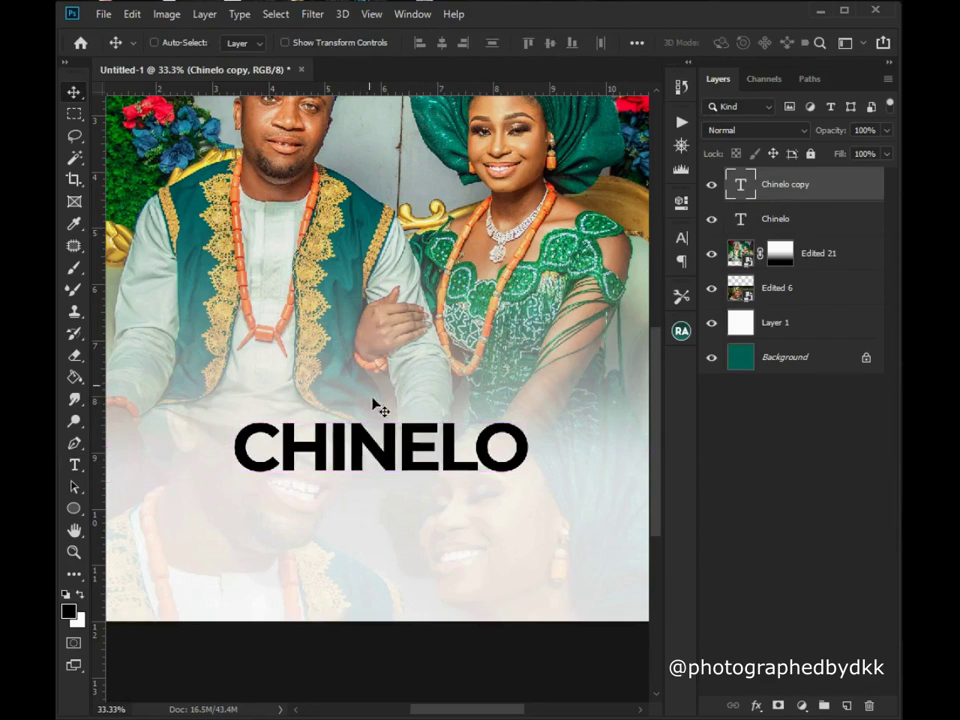
left_click_drag(364, 454, 364, 512)
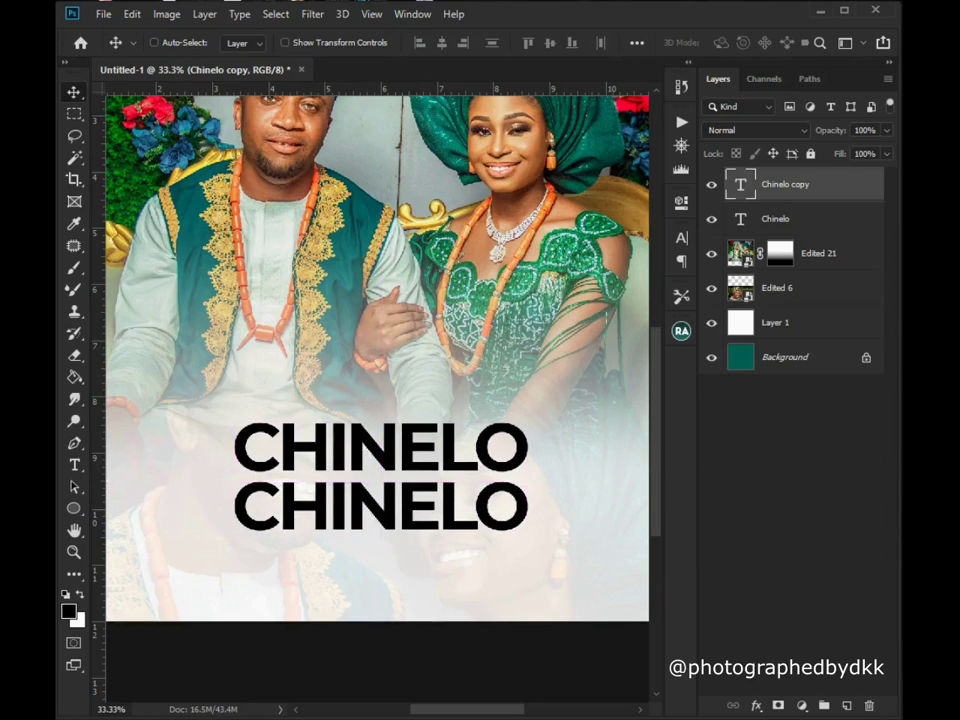
left_click(73, 467)
left_click(323, 491)
key("ctrl+a")
type("KINGSLE")
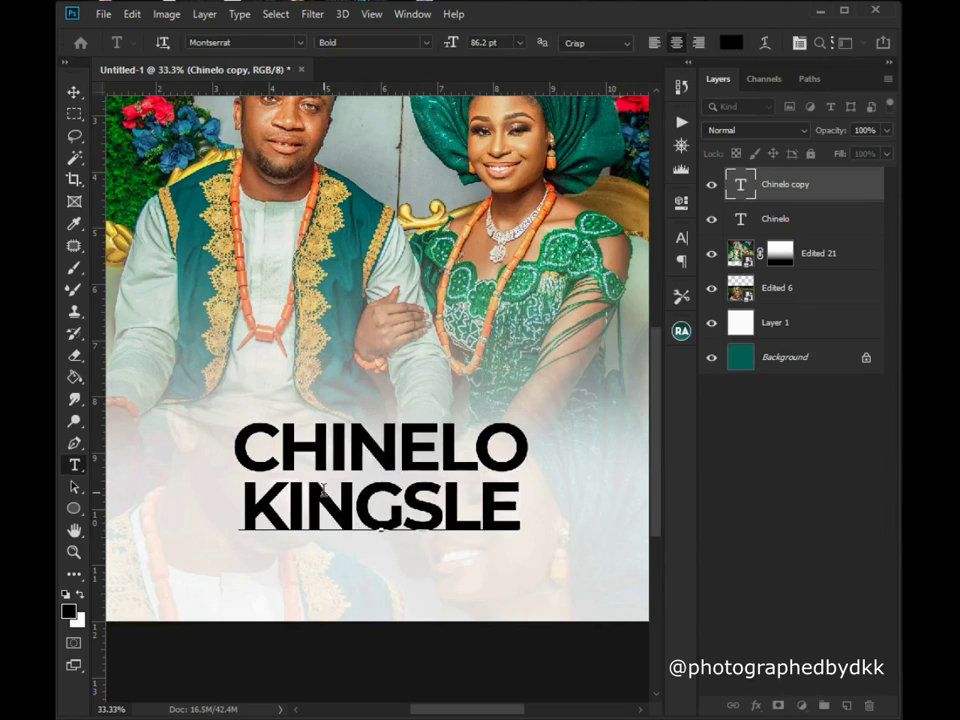
type("Y")
key("ctrl+Return")
key("ctrl+0")
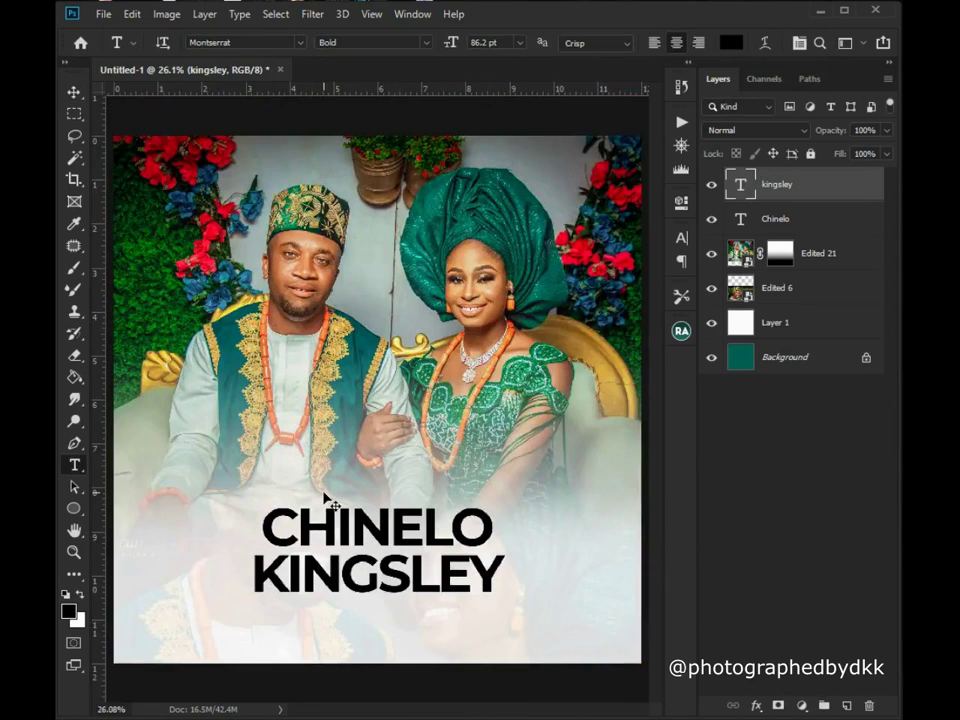
Select both name layers and move them together to the lower-right area of the canvas, trying several positions on the way.
left_click(75, 94)
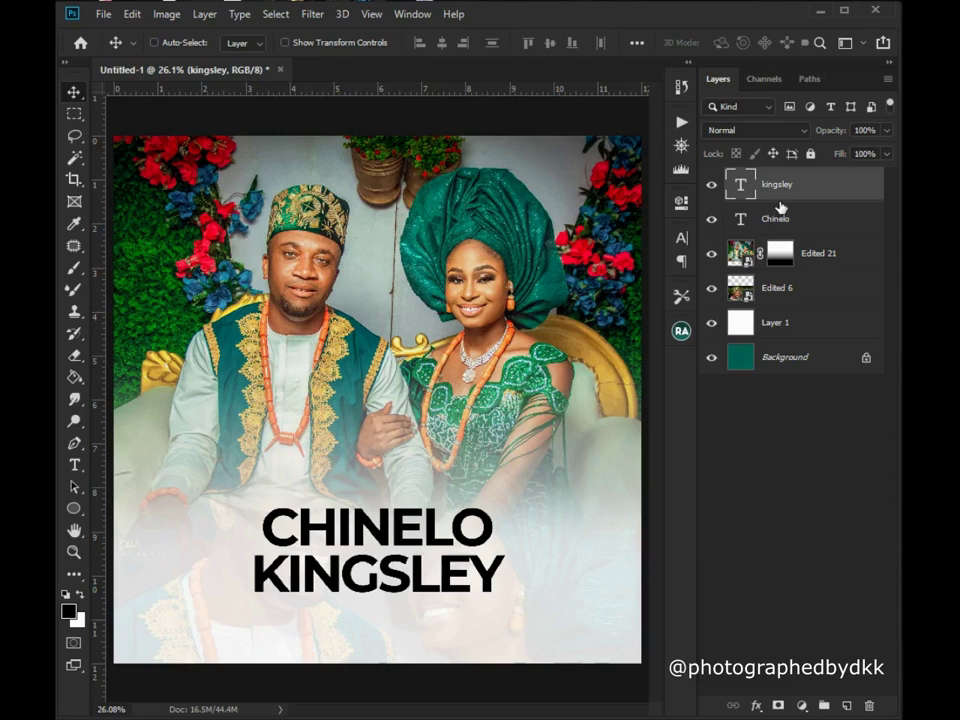
left_click(780, 215, "ctrl")
left_click_drag(413, 516, 482, 531)
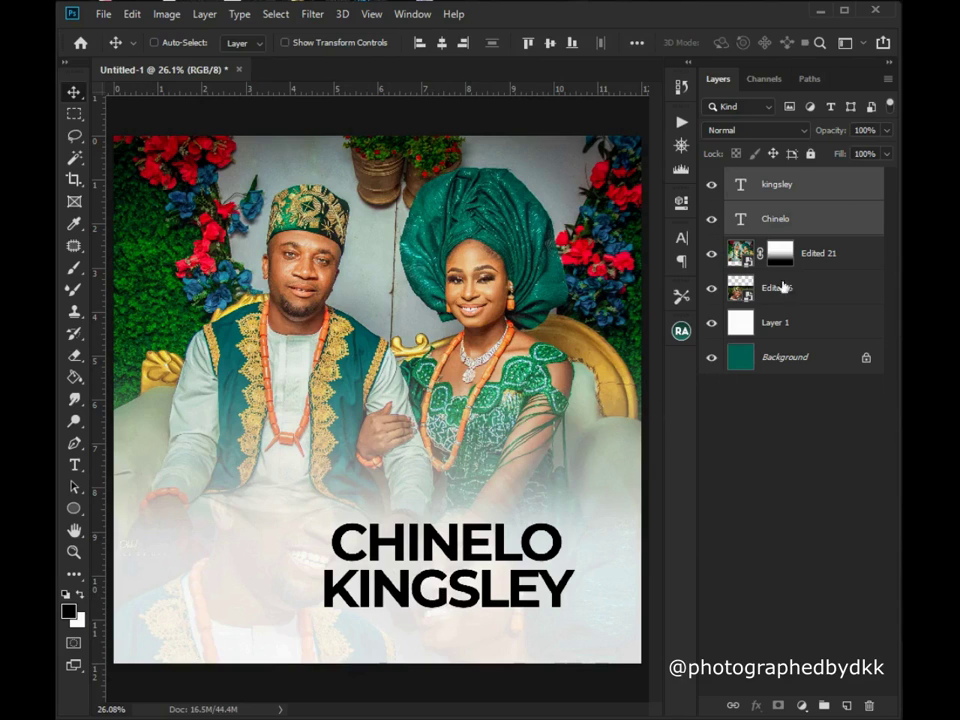
left_click(768, 224)
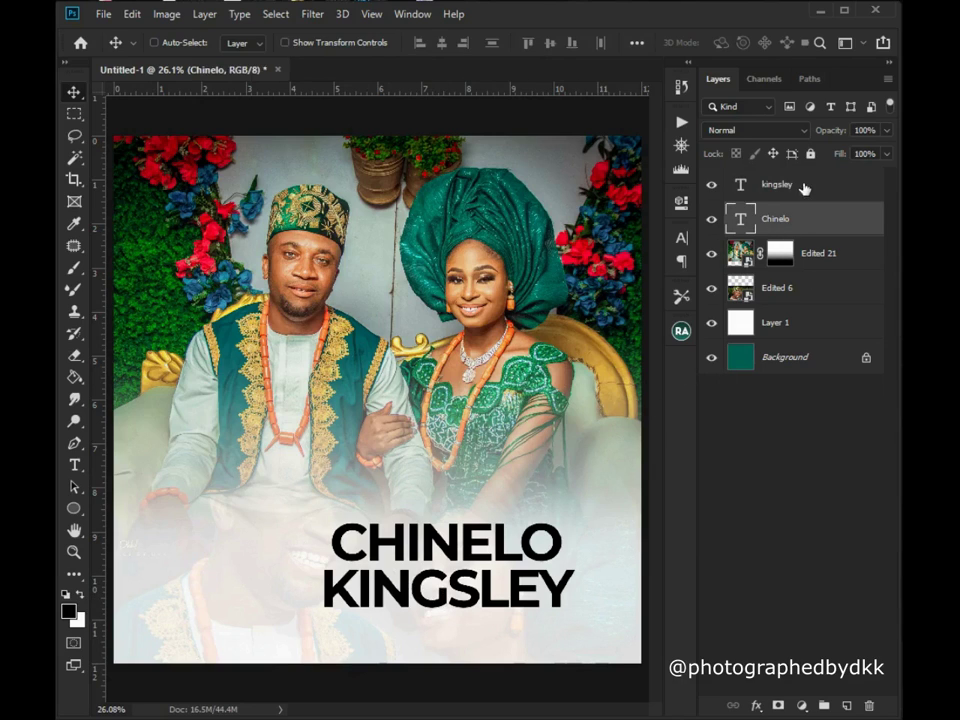
left_click(791, 198)
left_click(783, 221, "shift")
left_click_drag(495, 476, 522, 484)
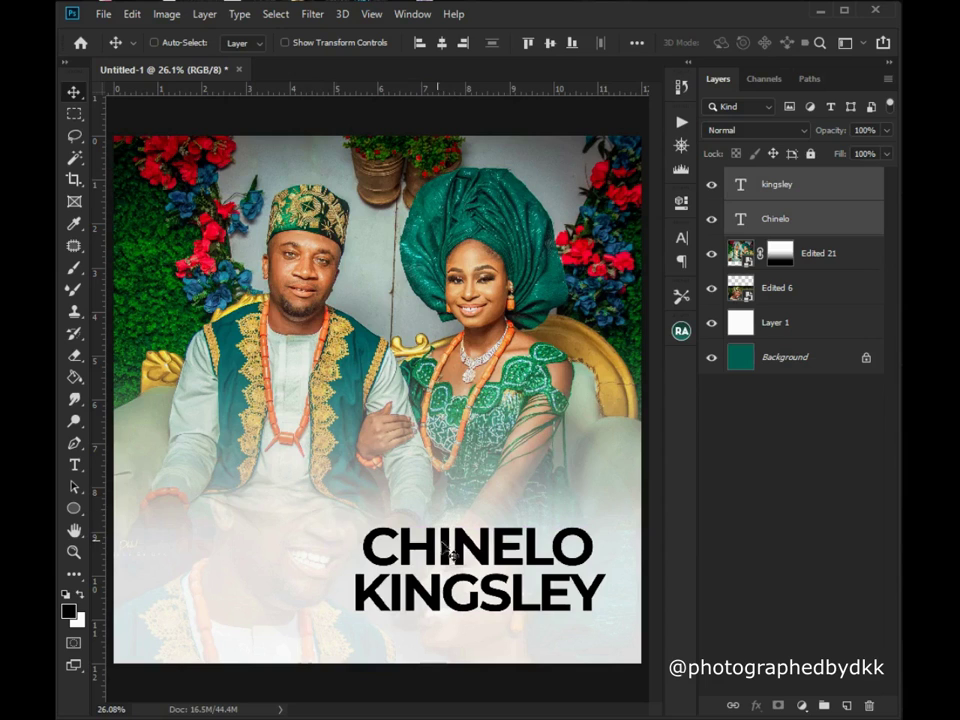
mouse_move(465, 553)
left_mouse_down()
mouse_move(434, 538)
mouse_move(364, 535)
mouse_move(504, 545)
mouse_move(504, 571)
mouse_move(462, 563)
mouse_move(469, 567)
left_mouse_up()
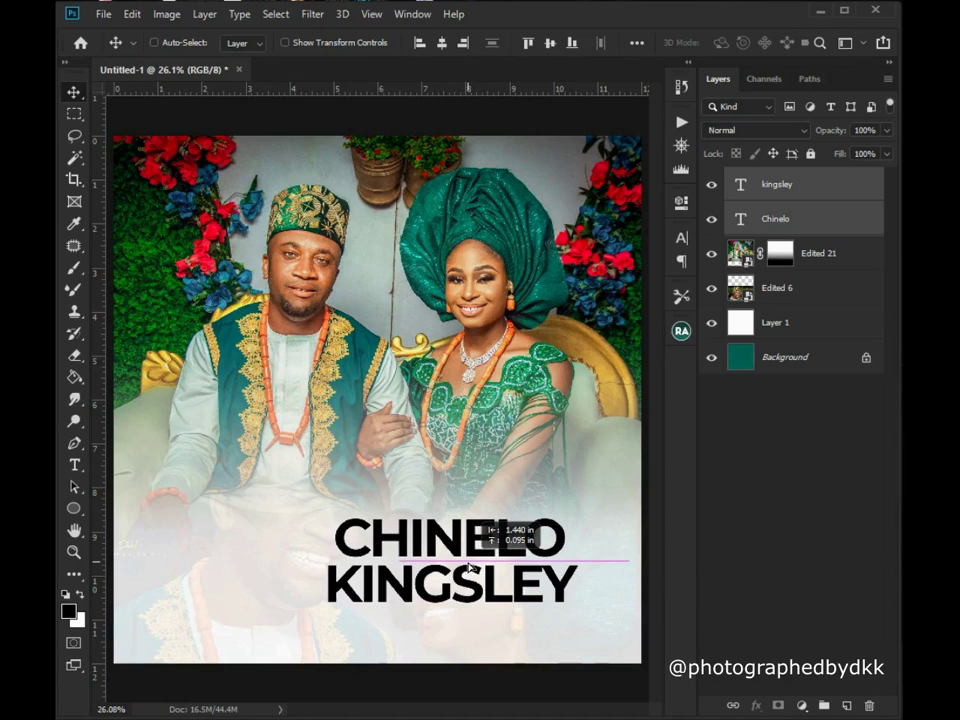
left_click_drag(460, 568, 425, 567)
left_click_drag(418, 567, 393, 566)
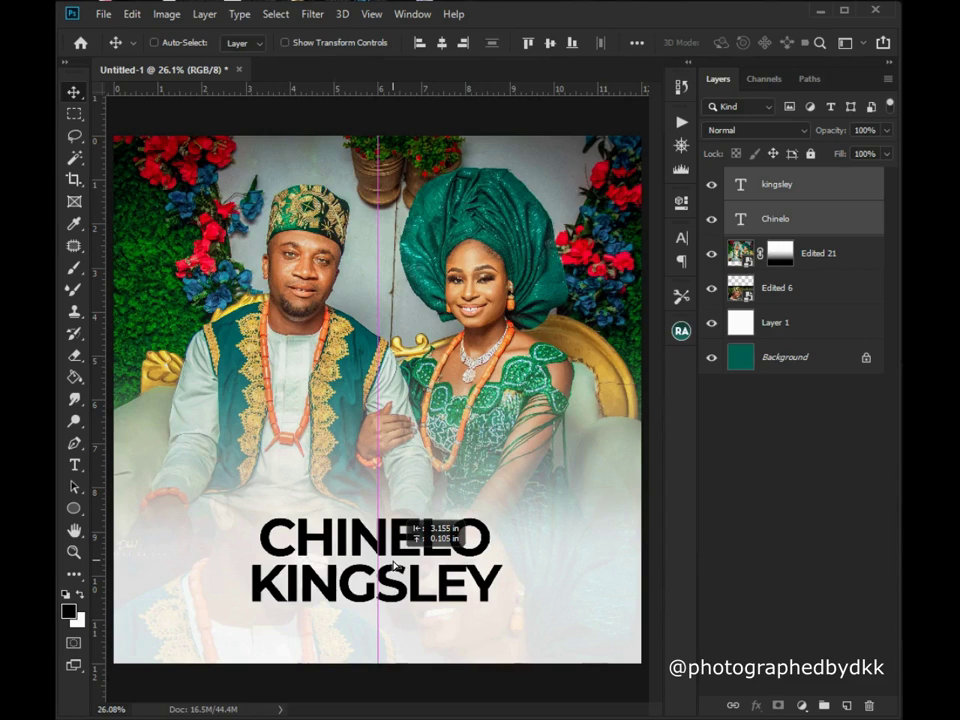
left_click_drag(393, 566, 473, 573)
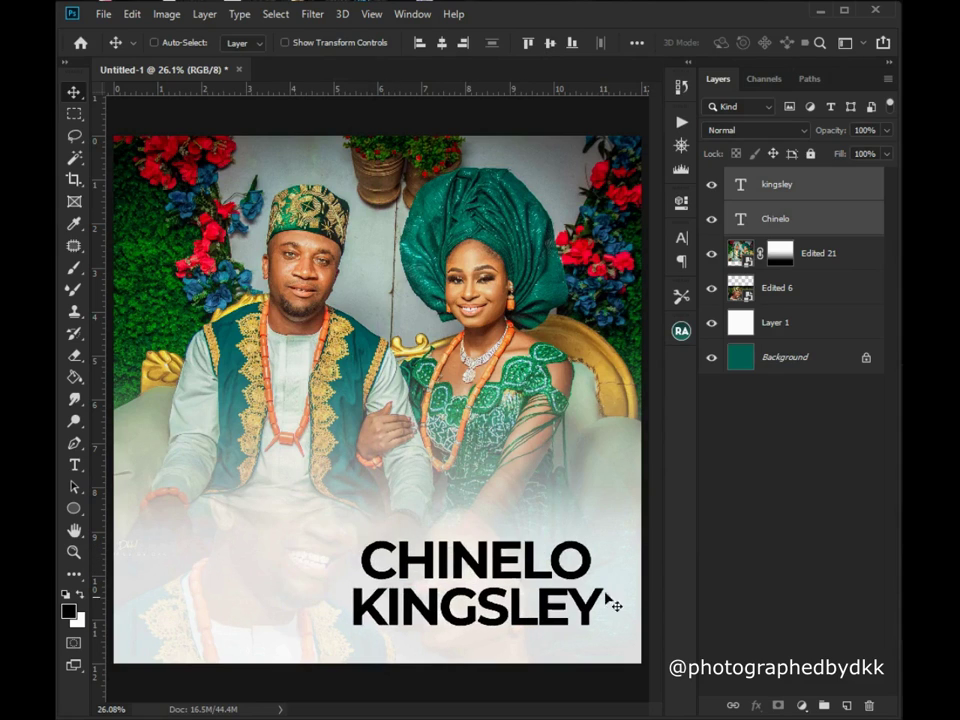
Select both name text layers together and select the entire canvas as the alignment reference.
left_click(782, 224)
left_click(800, 193)
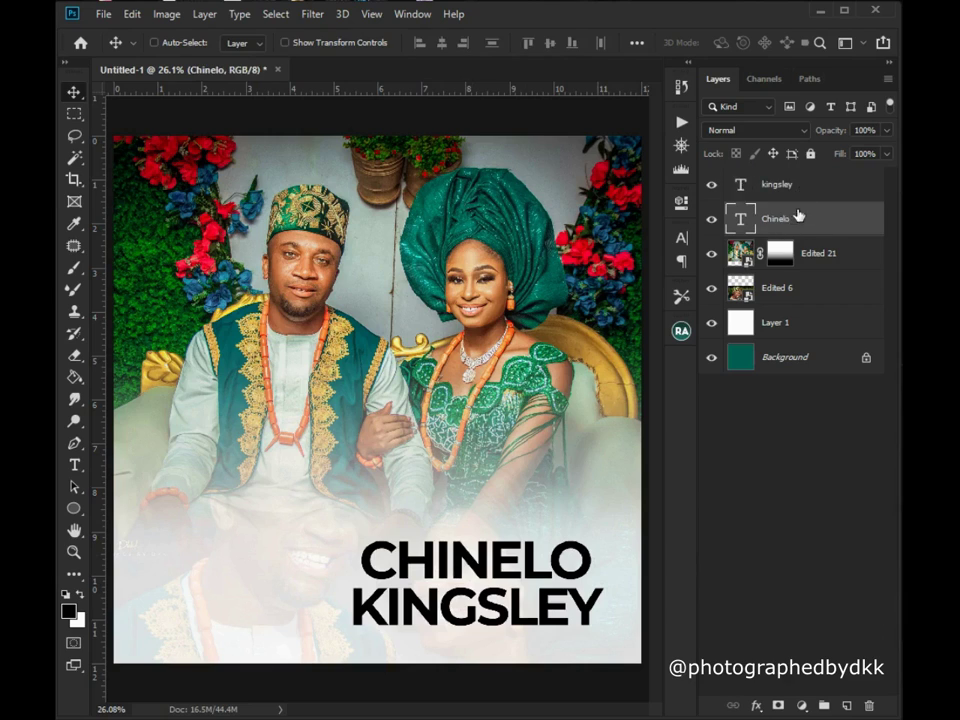
left_click(781, 226)
left_click(767, 197, "shift")
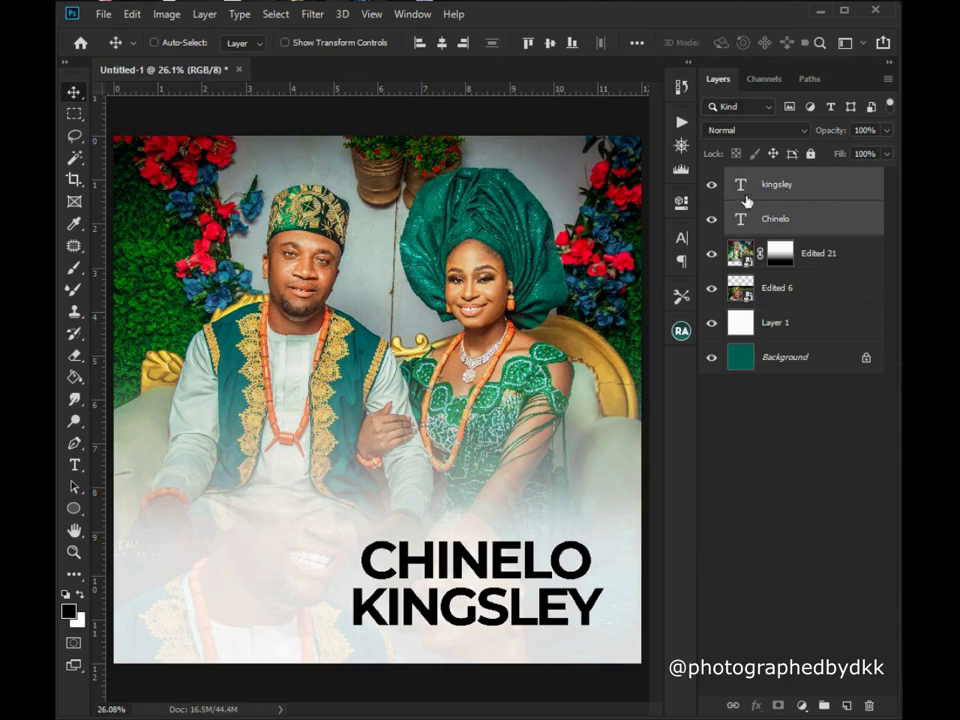
key("ctrl")
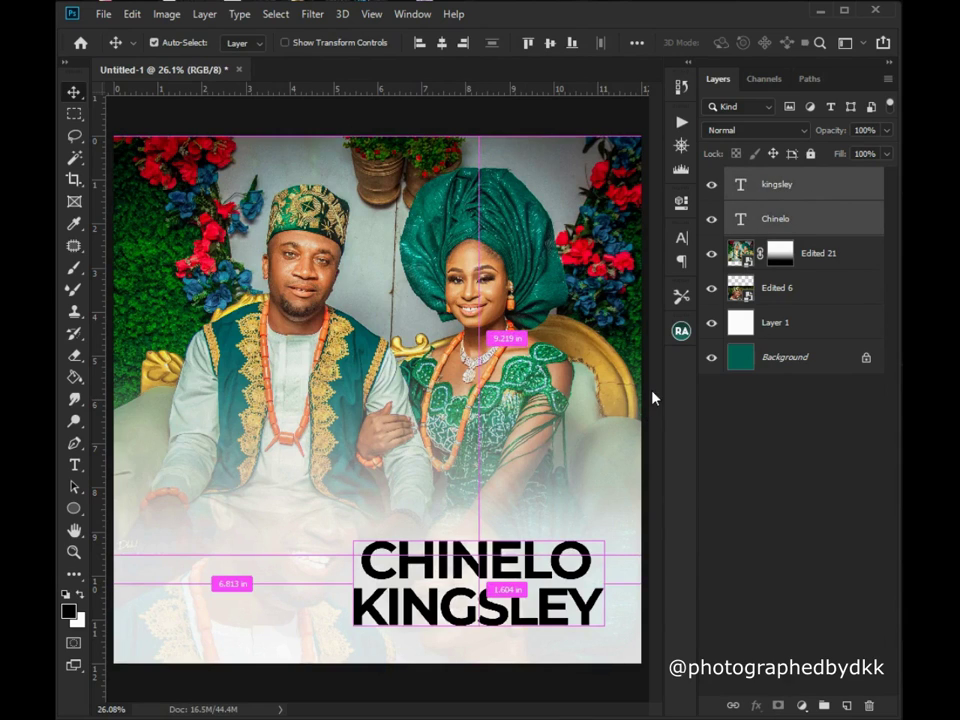
key("ctrl+a")
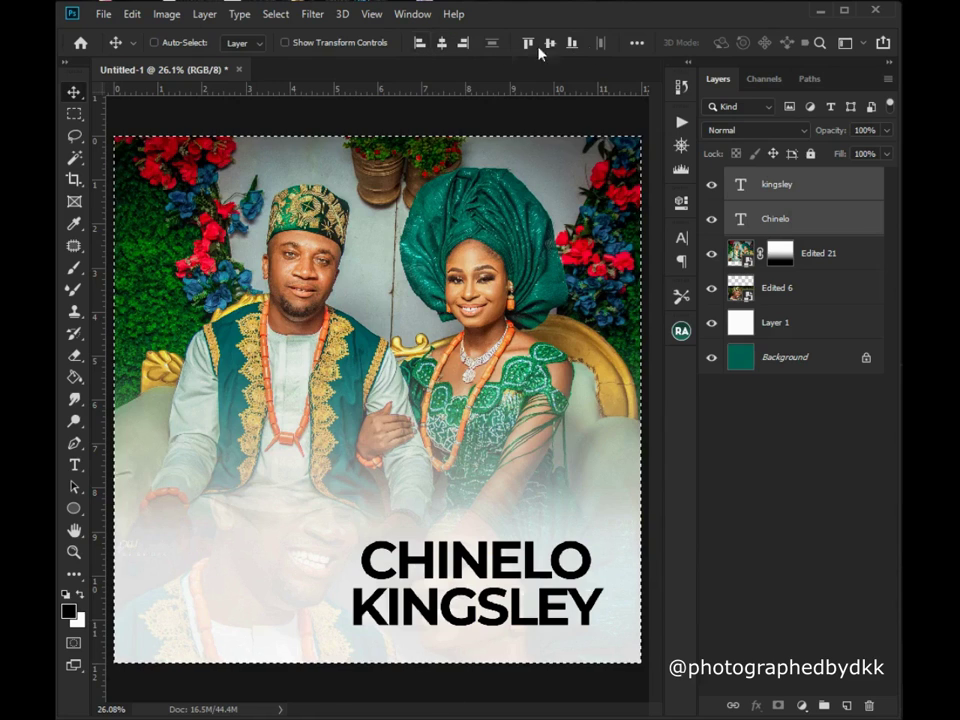
Try aligning both names to the canvas's left edge, horizontal centre and right edge, going through the three alignments twice.
left_click(419, 46)
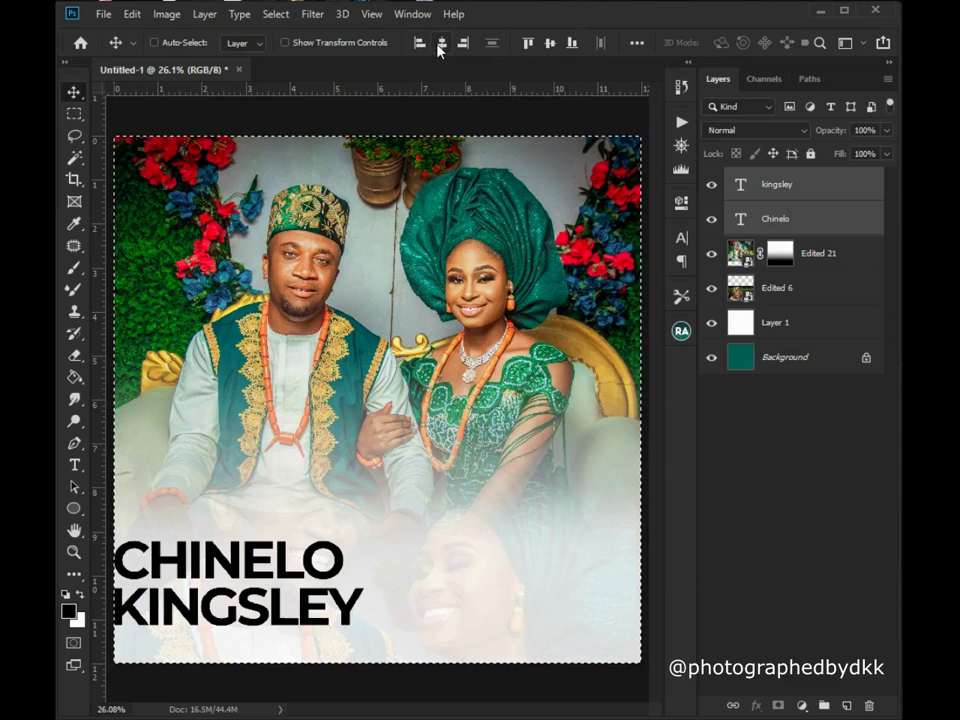
left_click(440, 46)
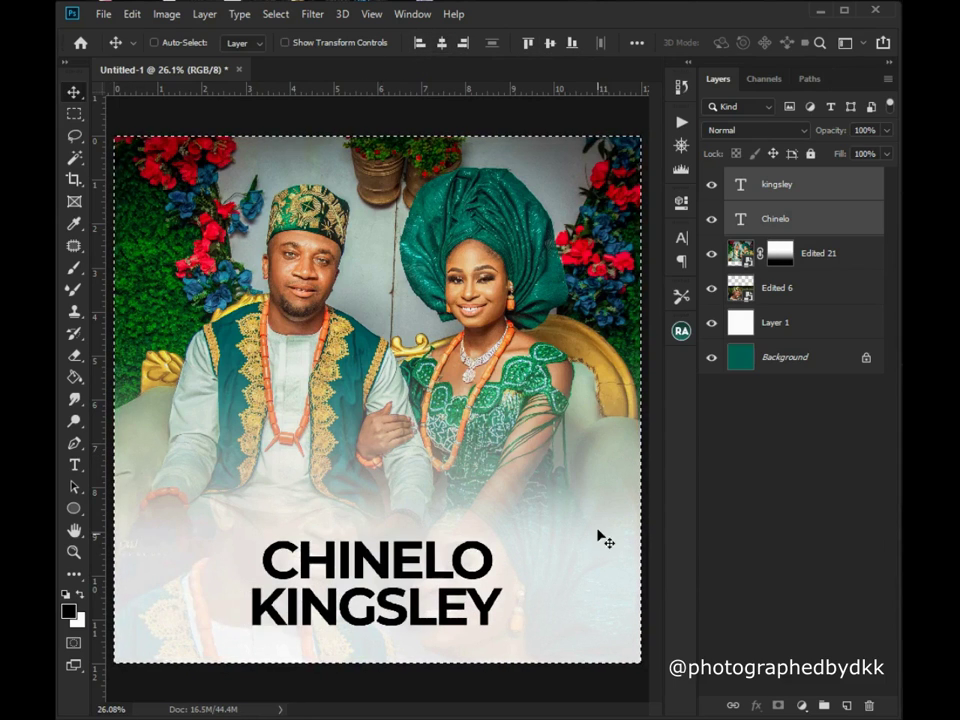
left_click(463, 43)
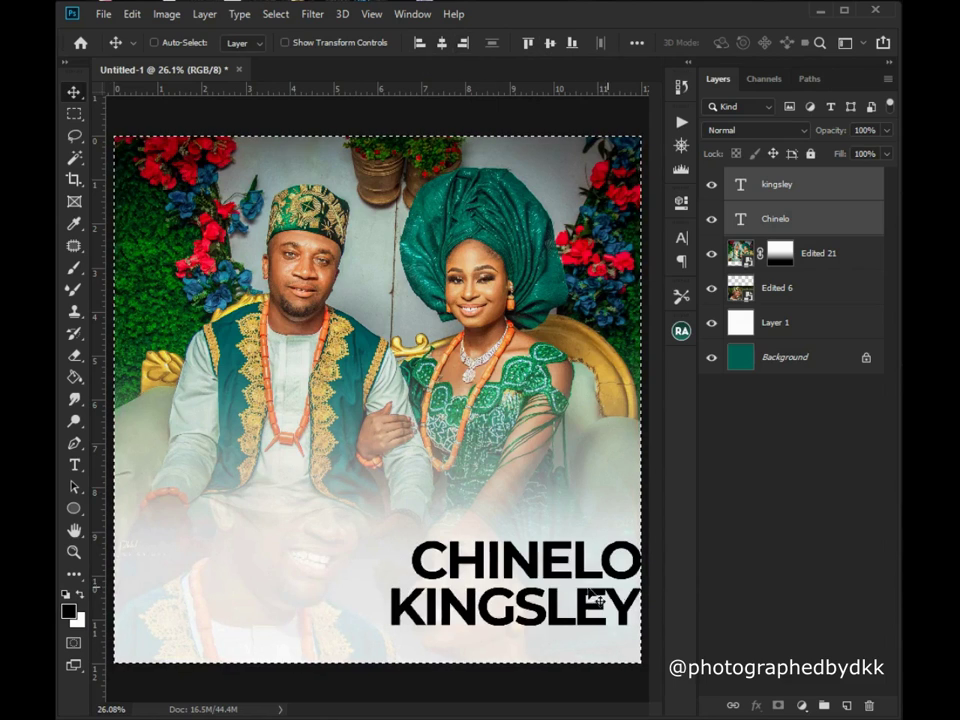
left_click(420, 44)
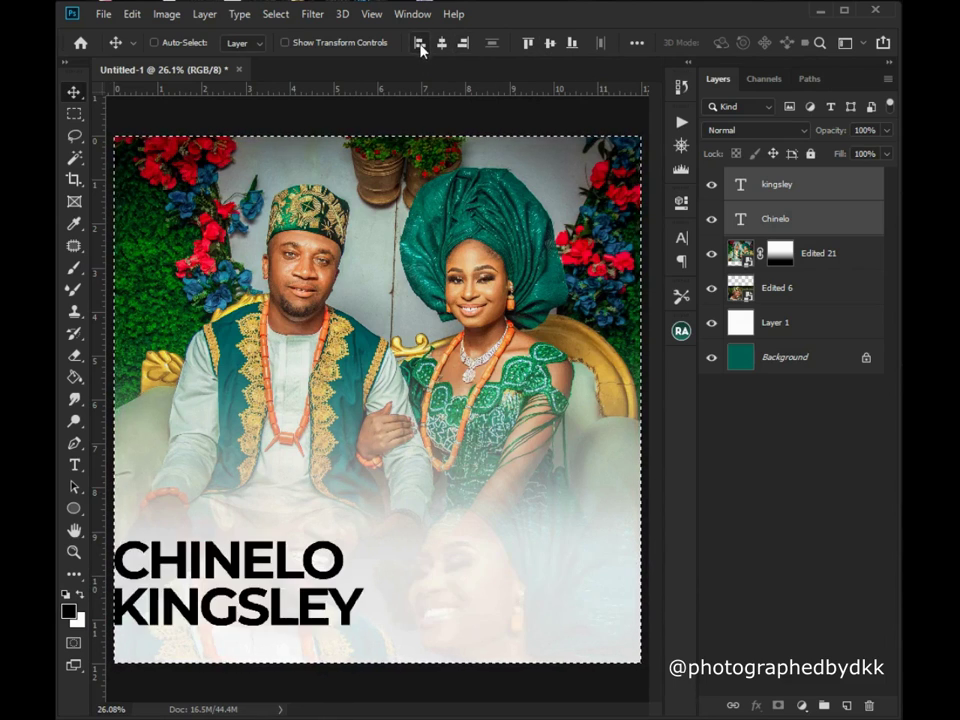
left_click(441, 44)
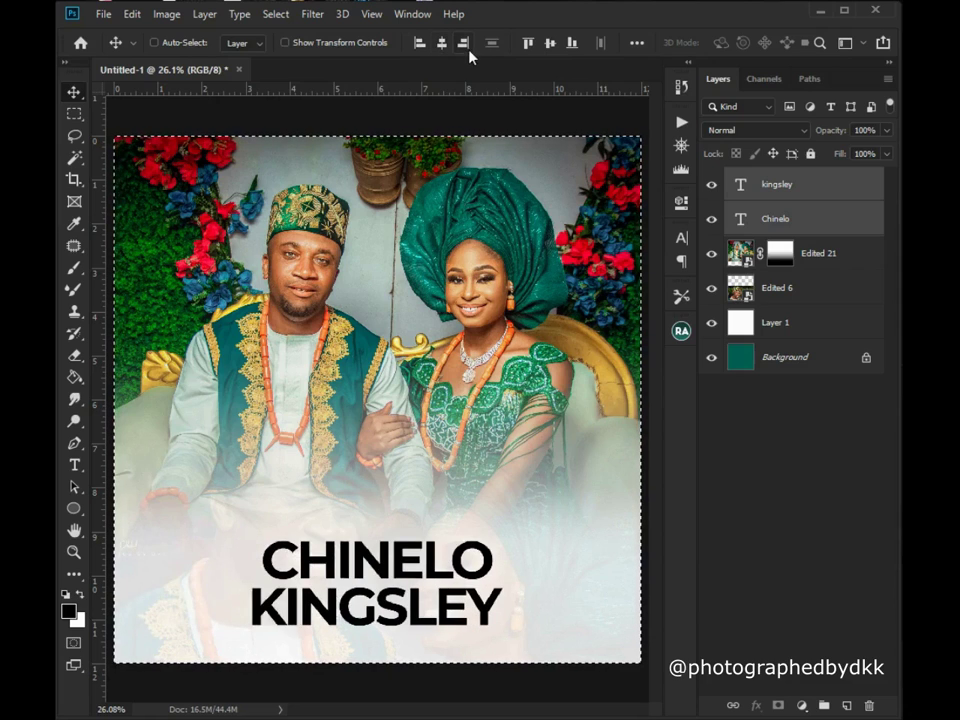
left_click(463, 43)
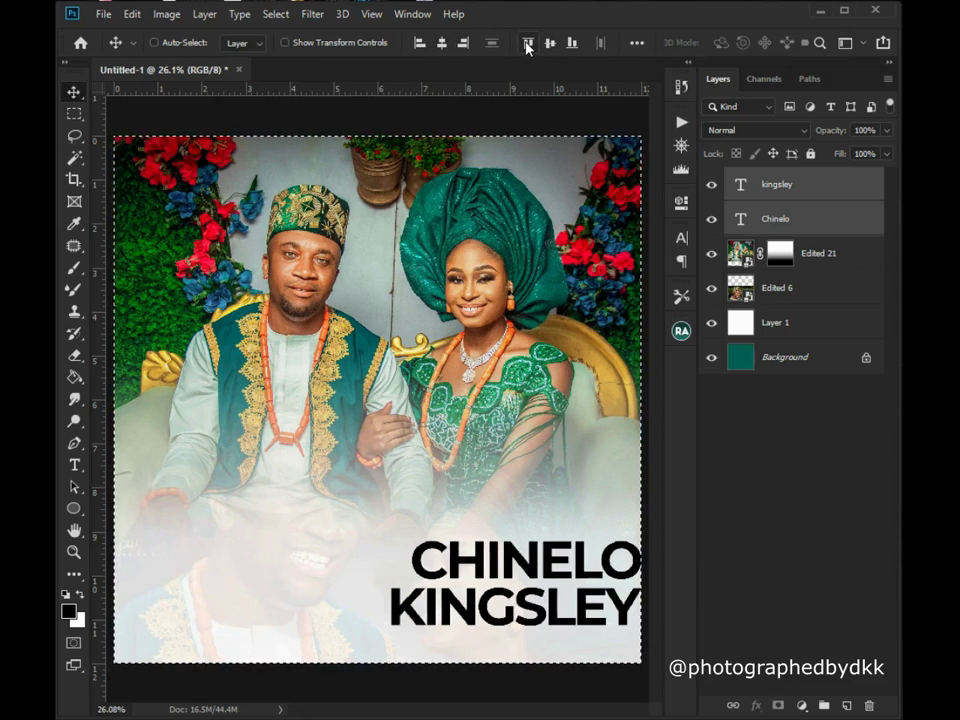
Try aligning both names to the canvas's top edge, vertical centre and bottom edge.
left_click(528, 45)
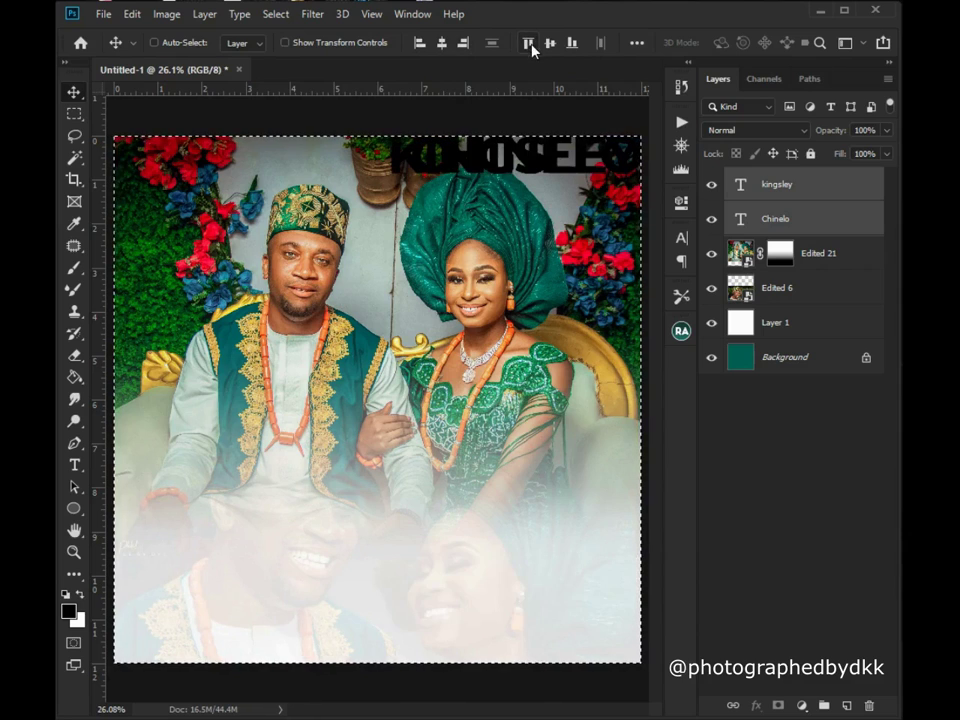
left_click(551, 45)
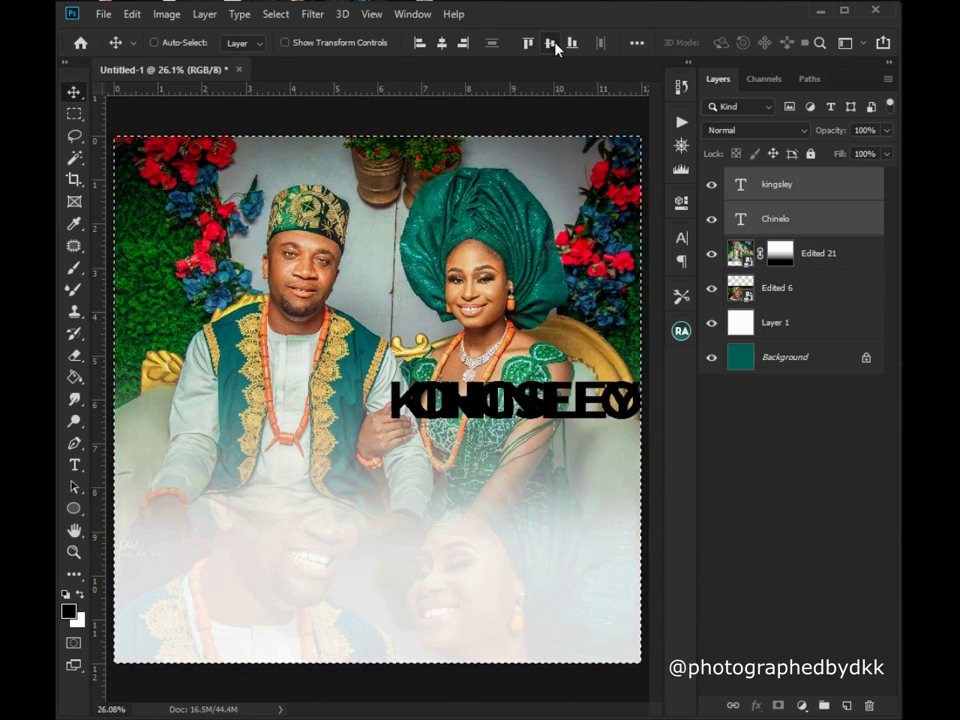
left_click(572, 43)
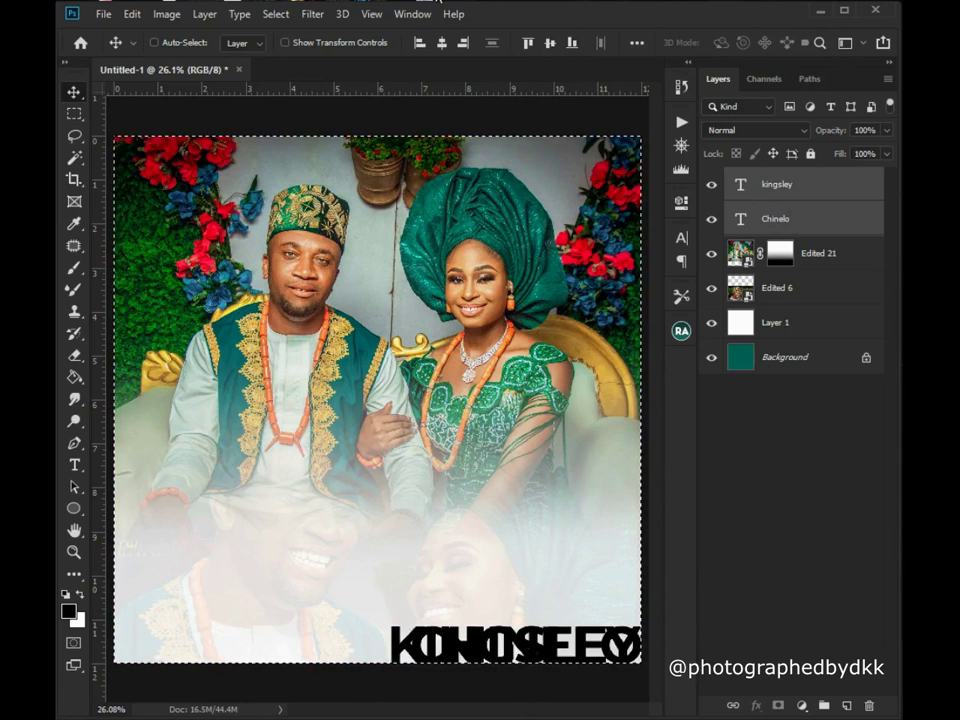
Undo the vertical alignments, centre both names horizontally on the canvas, and move them up slightly after deselecting the canvas.
key("ctrl+F2")
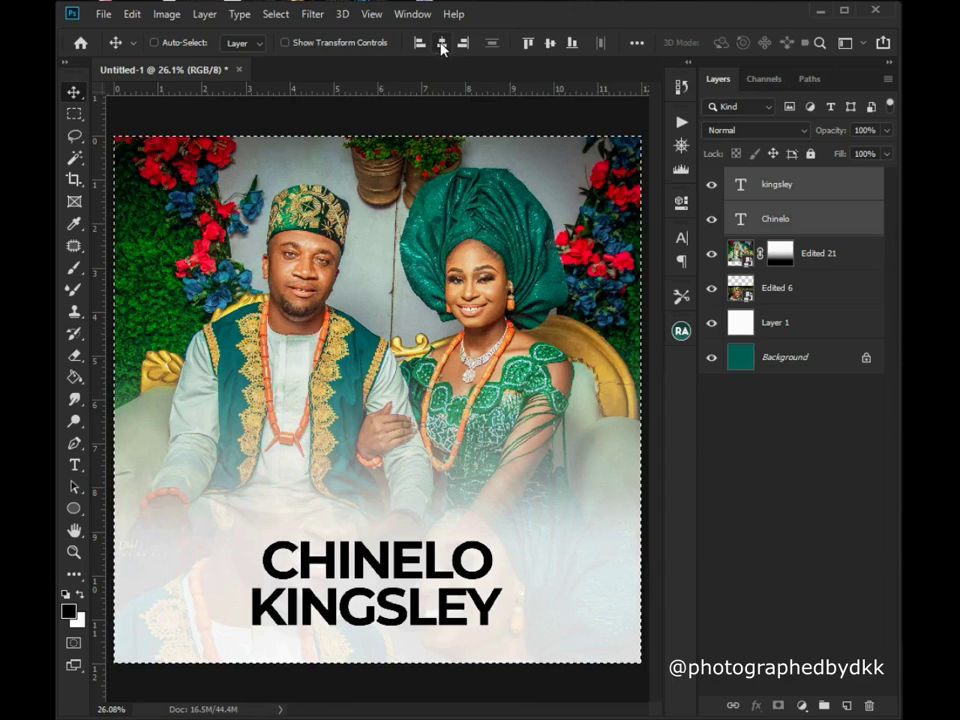
key("ctrl+d")
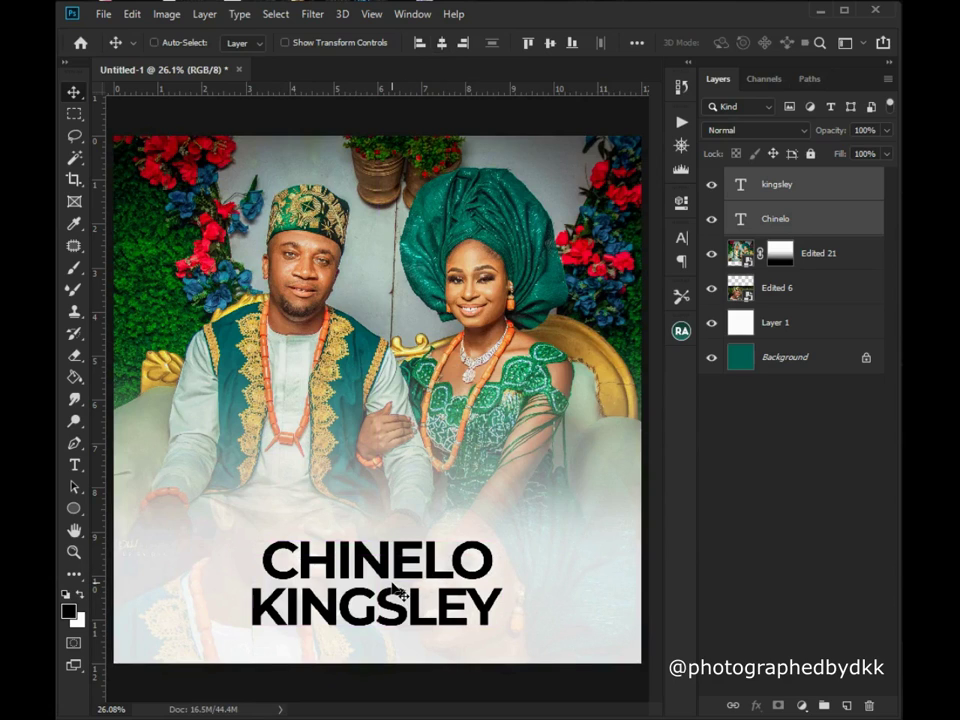
left_click_drag(388, 613, 382, 573)
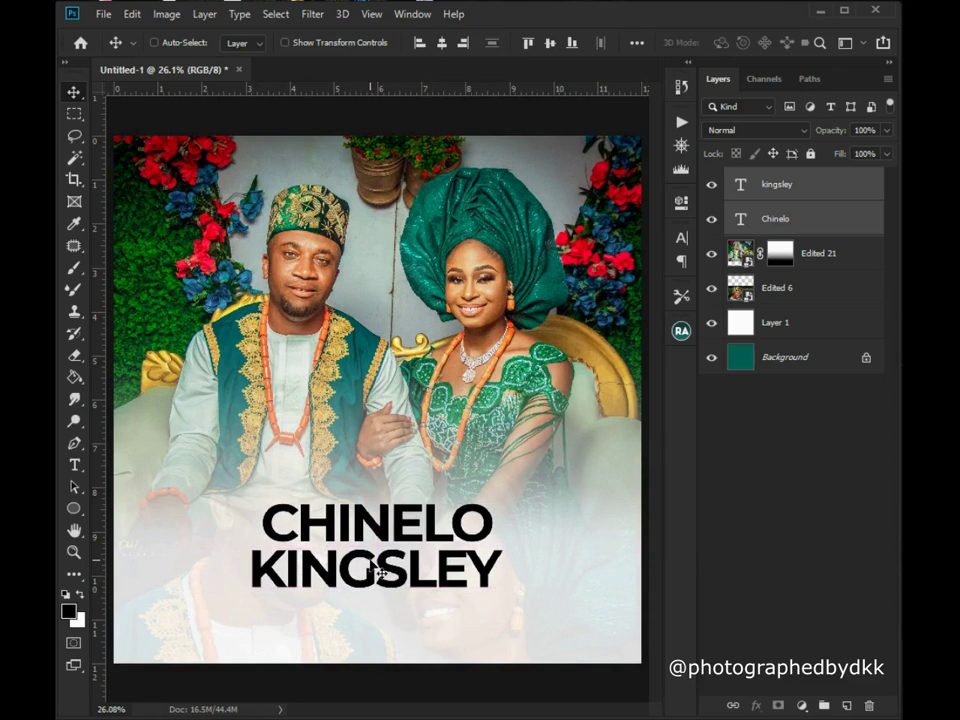
left_click_drag(369, 561, 393, 563)
Turn off All Caps for the bride's name so only its first letter is capitalised.
left_click(73, 551)
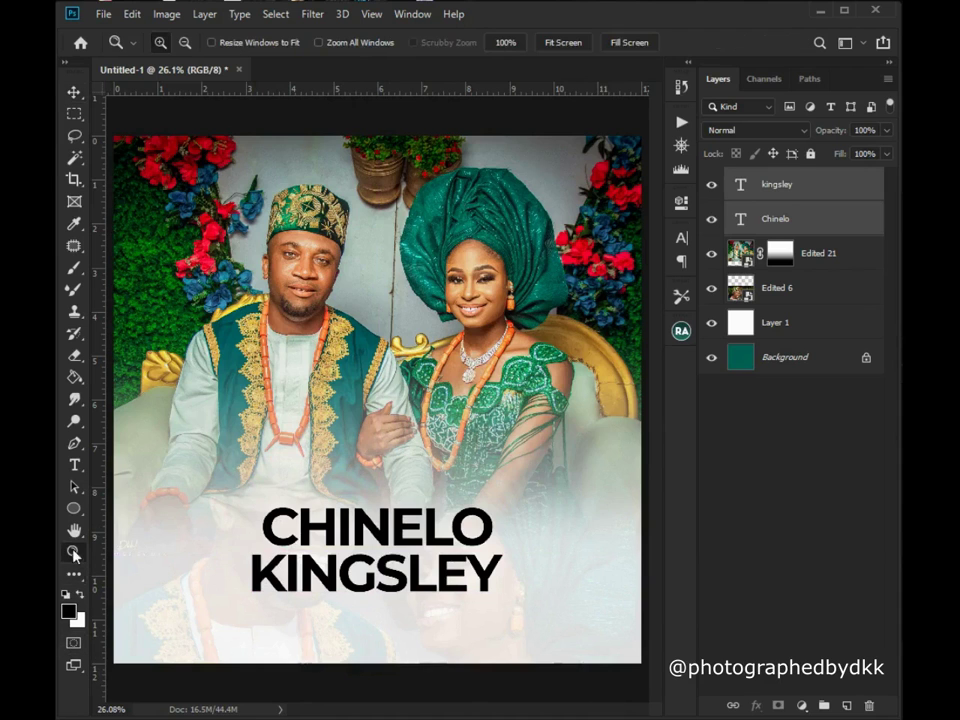
left_click(330, 578)
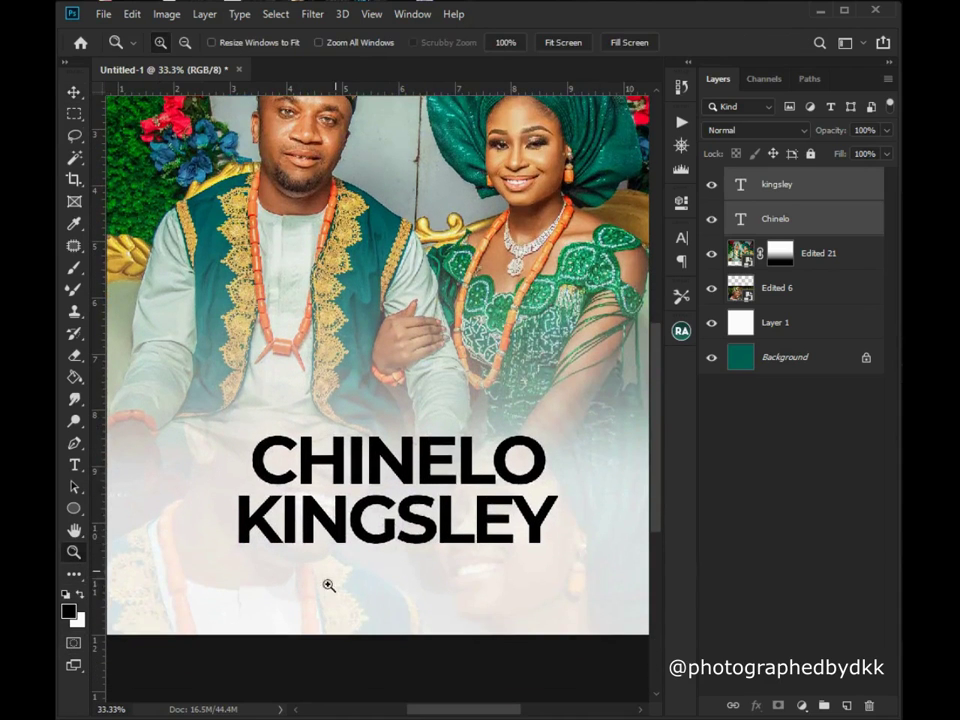
left_click(390, 545)
right_click(432, 452)
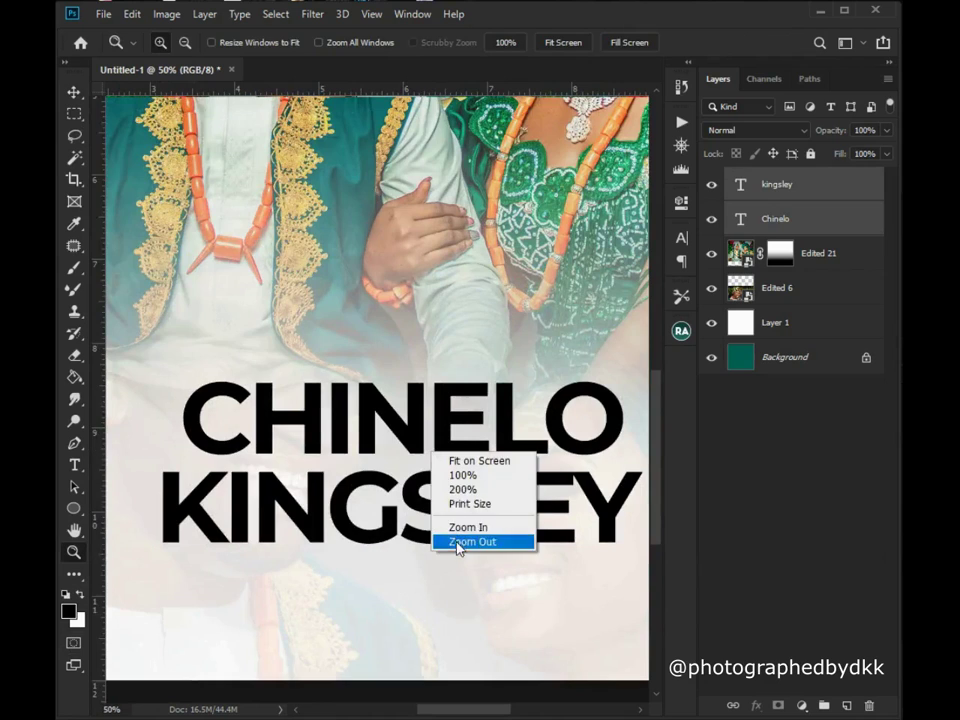
left_click(457, 542)
key("v")
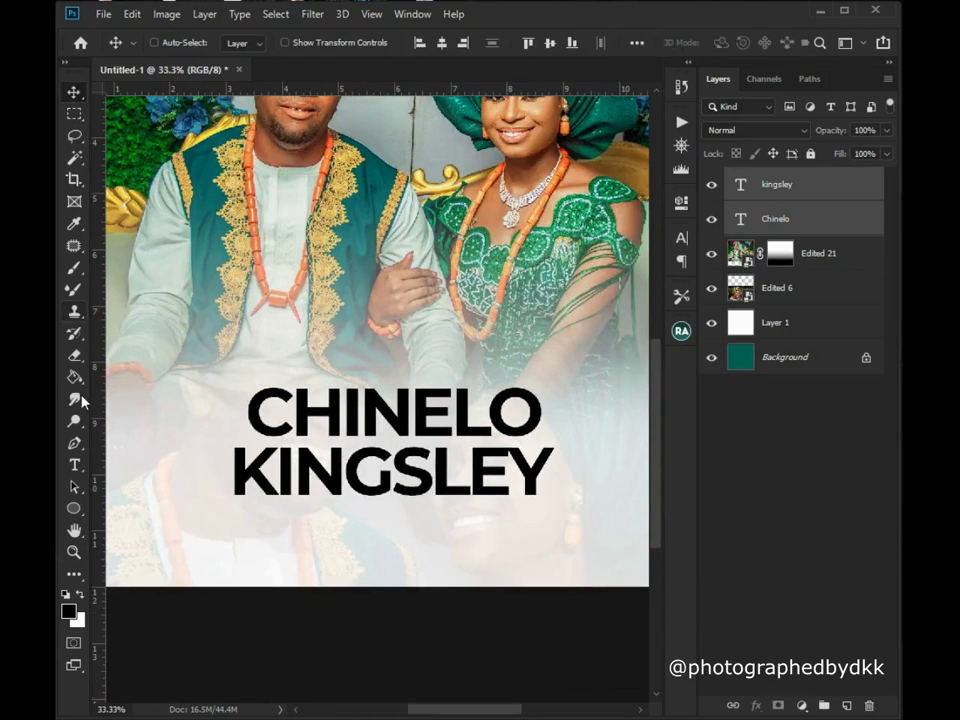
left_click(76, 466)
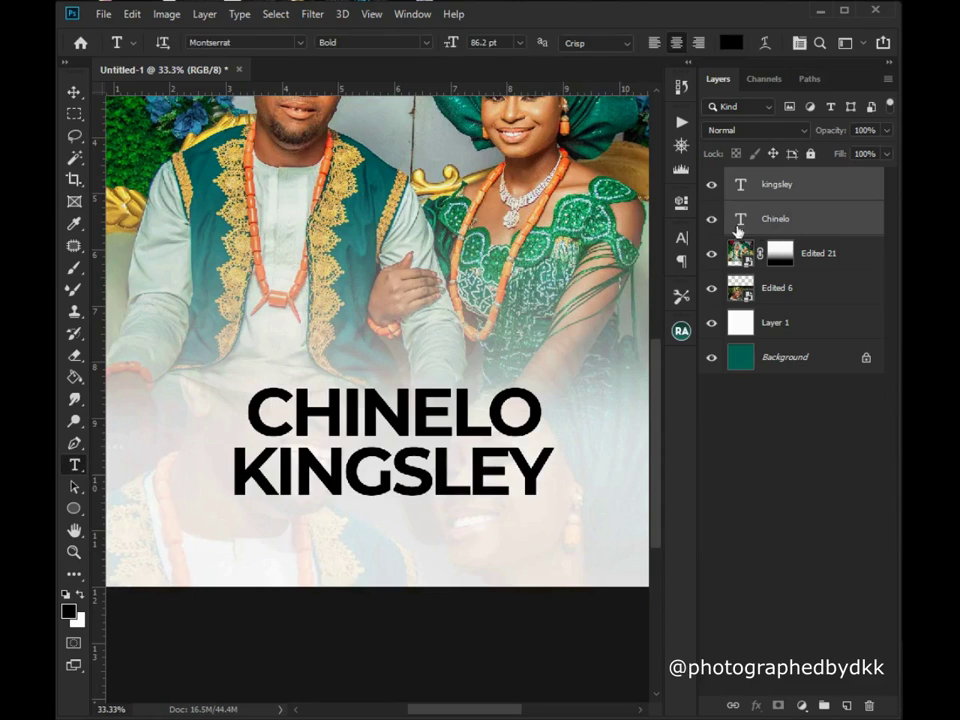
left_click(776, 227)
left_click(452, 410)
key("ctrl+a")
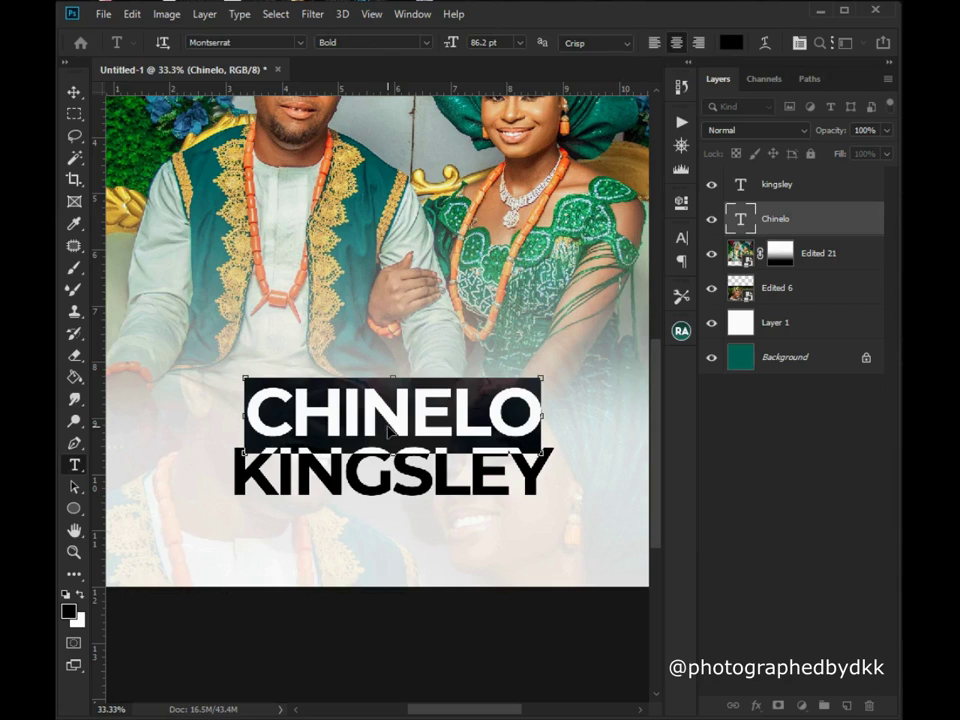
key("ctrl+shift+k")
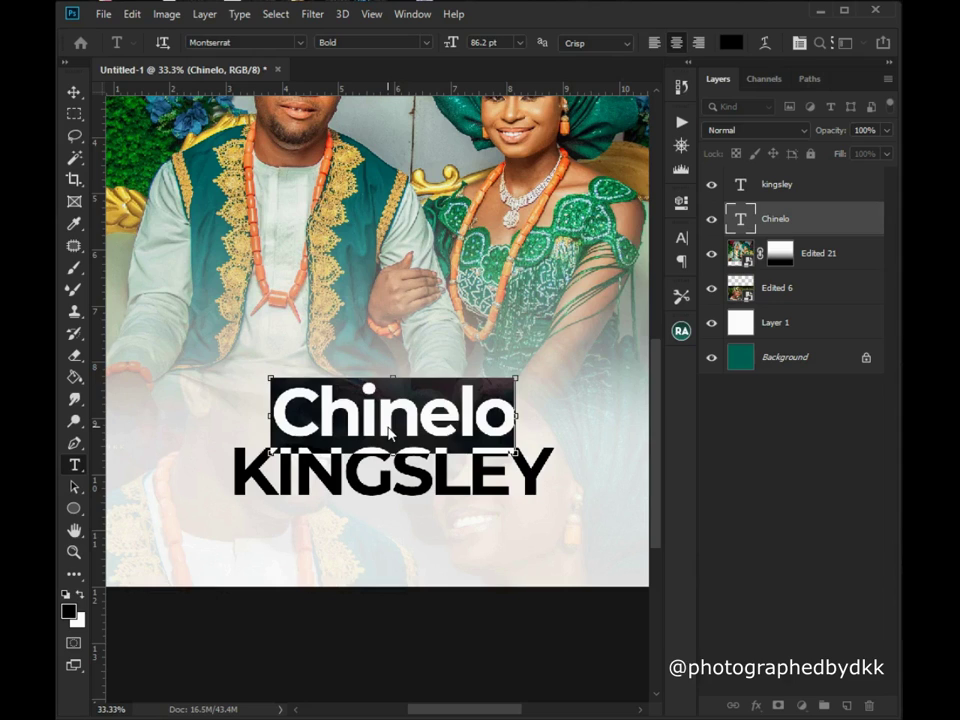
left_click(371, 387)
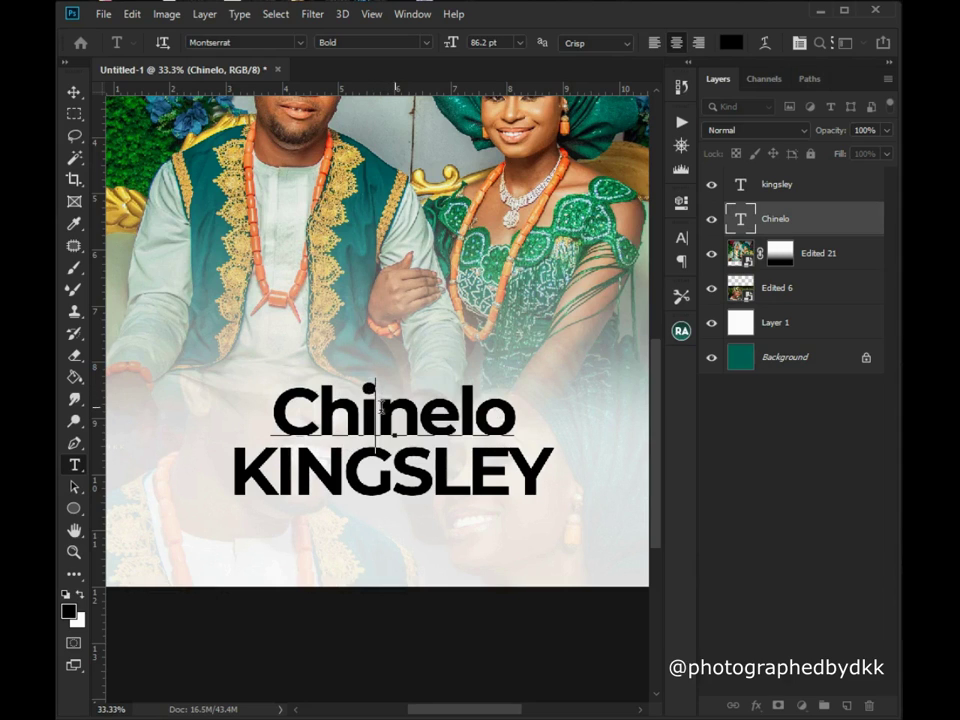
left_click(74, 93)
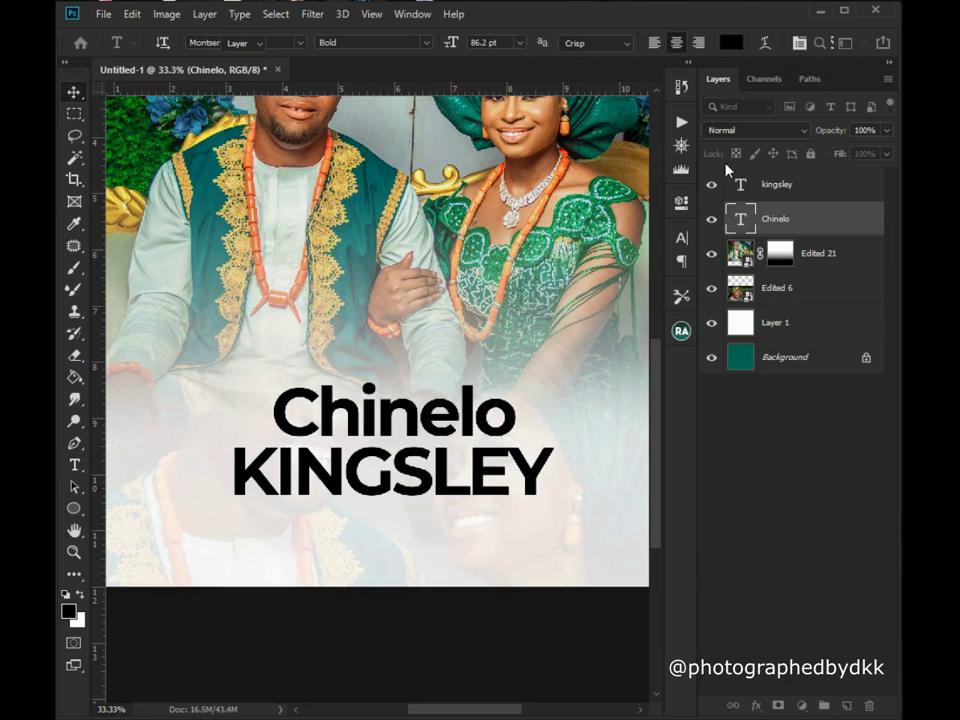
Change the font of the bride's name to Great Vibes Regular.
left_click(75, 465)
left_click(317, 428)
key("ctrl+a")
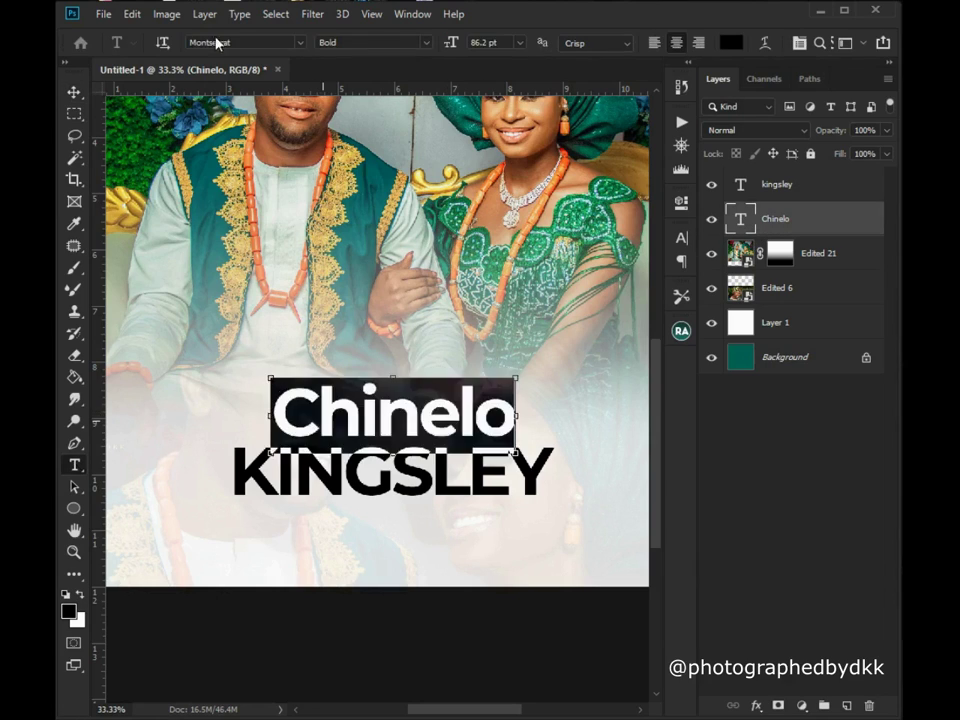
left_click(221, 44)
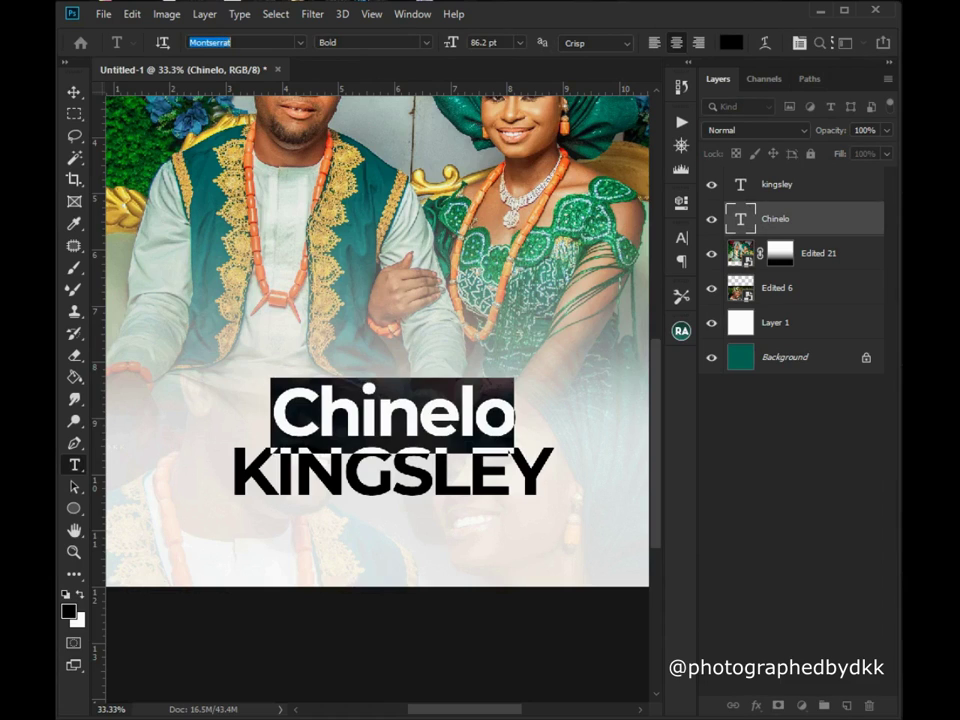
left_click(300, 43)
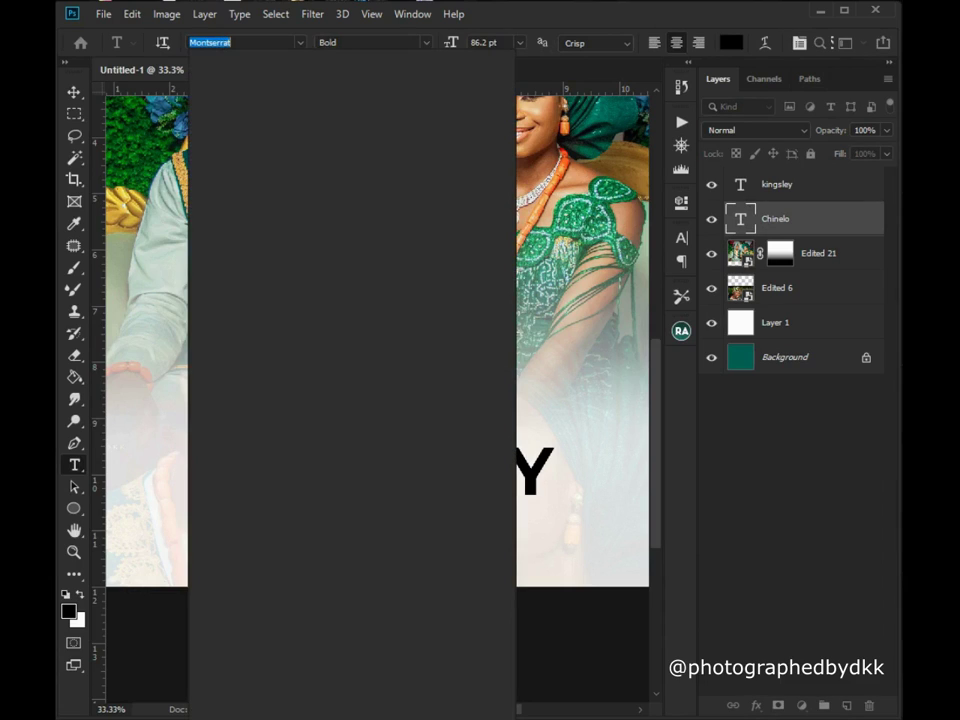
type("great")
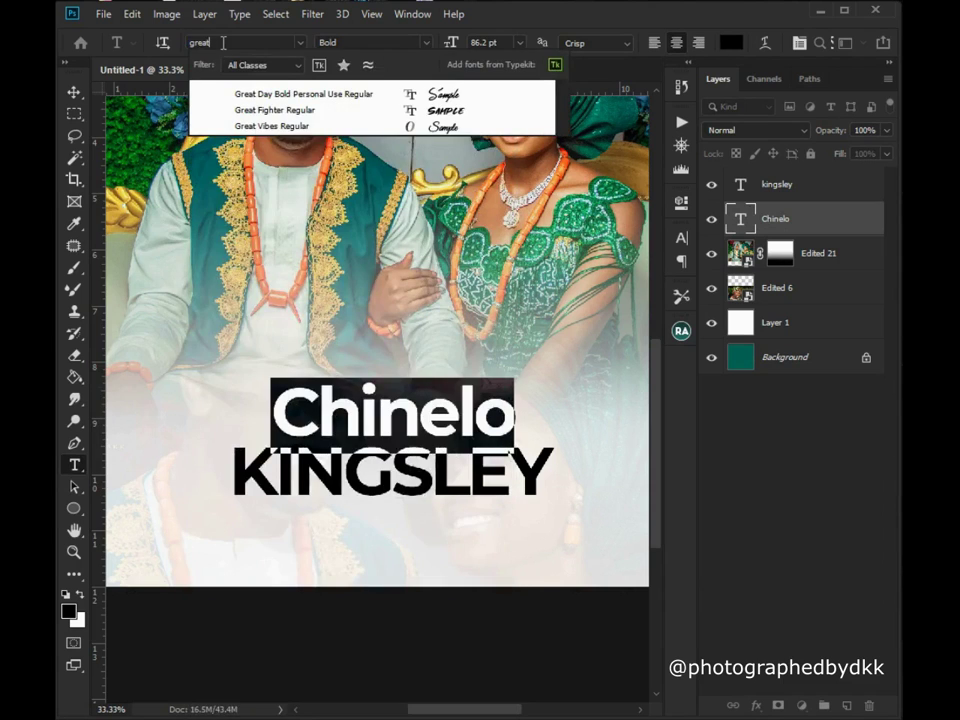
left_click(277, 127)
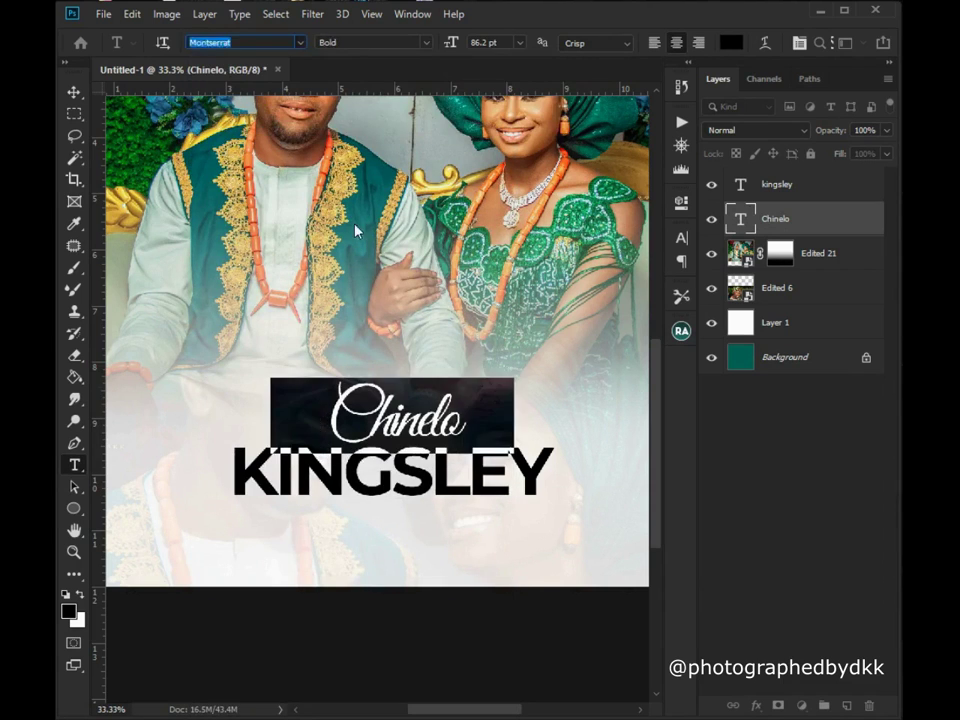
Increase the tracking of the bride's name to widen its letter spacing.
left_click(683, 242)
left_click(630, 299)
scroll(631, 298, "up", 5)
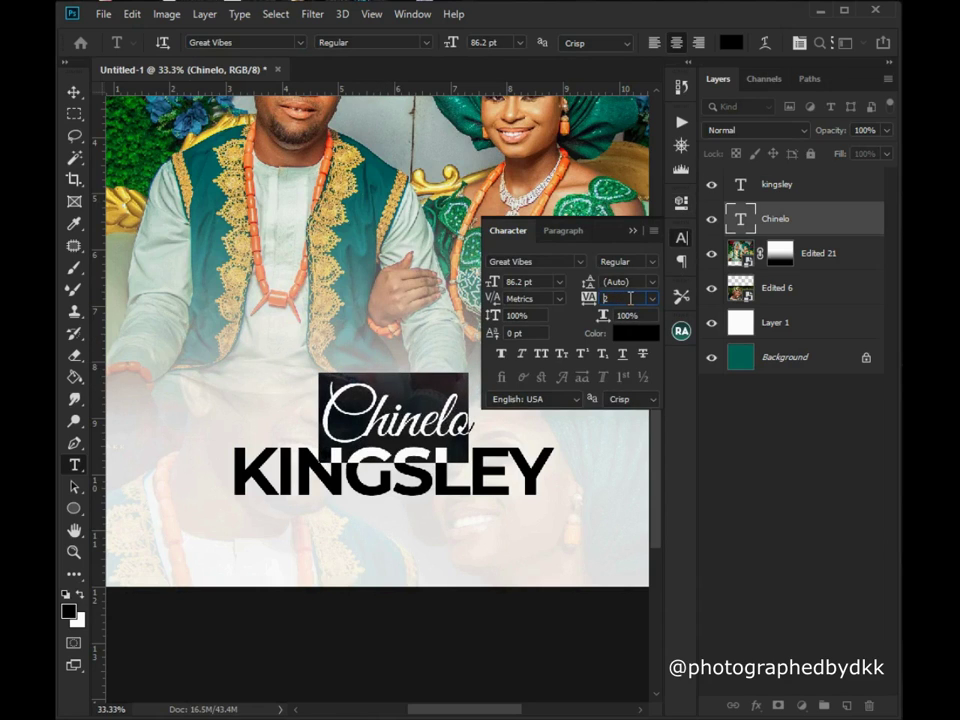
left_click(632, 233)
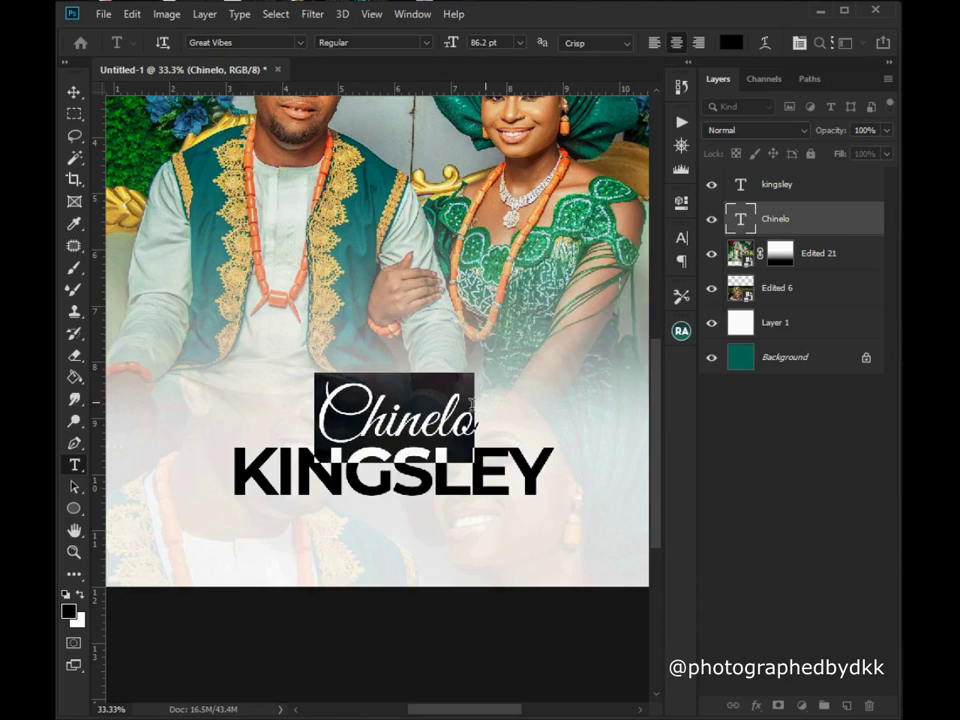
Try out successive fonts from the font list on the bride's name, going as far as MADE Canvas.
left_click(244, 42)
left_click(244, 42)
left_click_drag(189, 42, 237, 42)
key("Down")
key("Down")
key("Down")
key("Down")
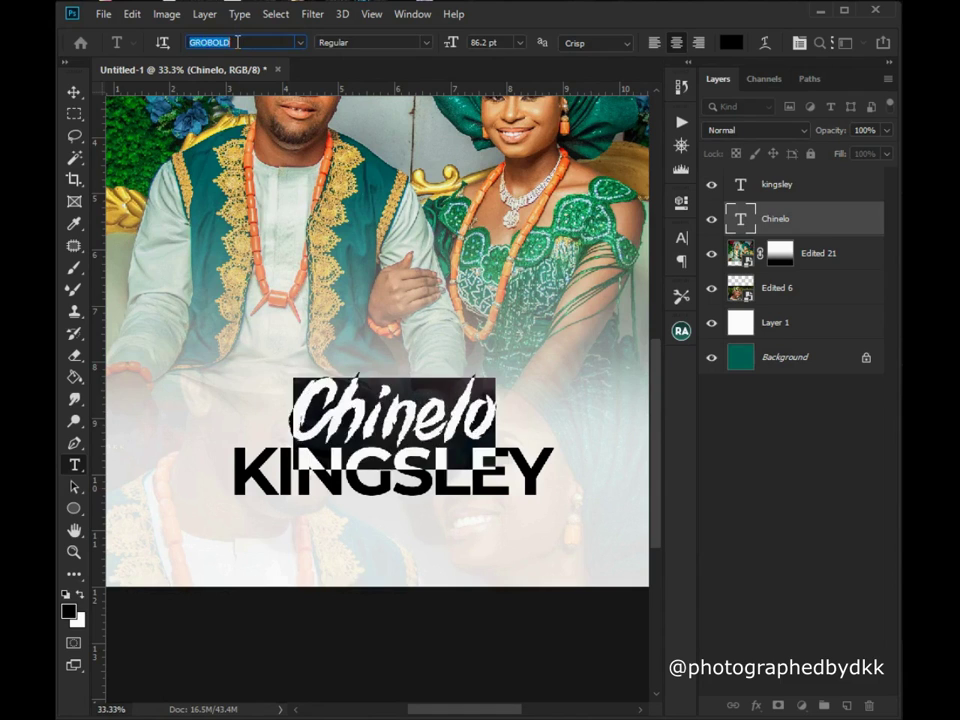
key("Down")
key("Down")
key("Down")
key("Down")
key("Up")
key("Up")
key("Down")
key("Down")
key("Down")
key("Down")
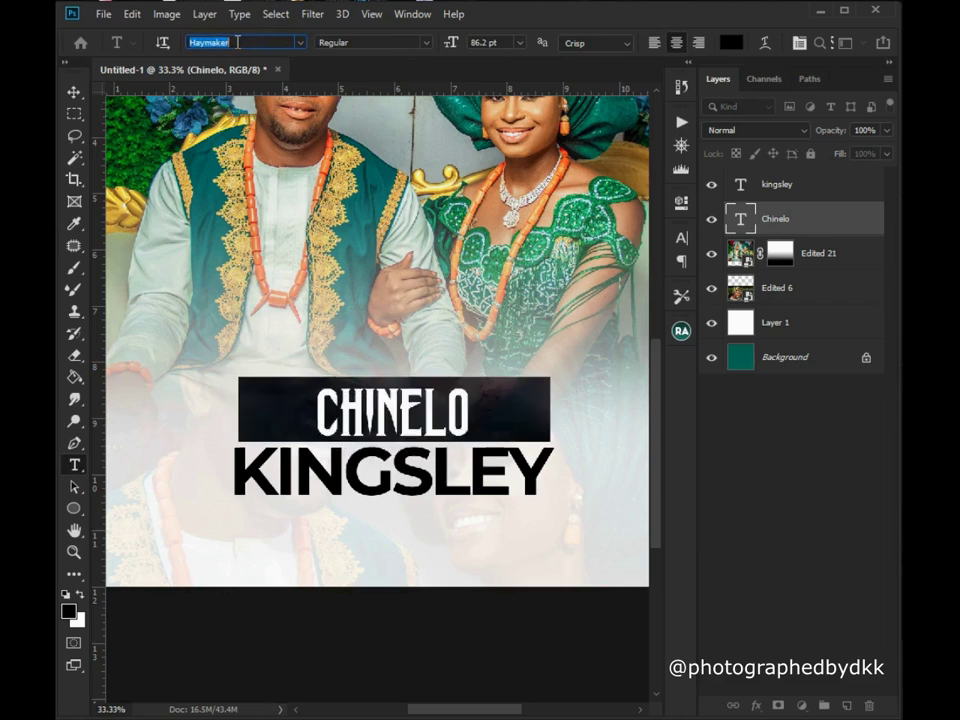
key("Down")
key("Down")
key("Down")
key("Down")
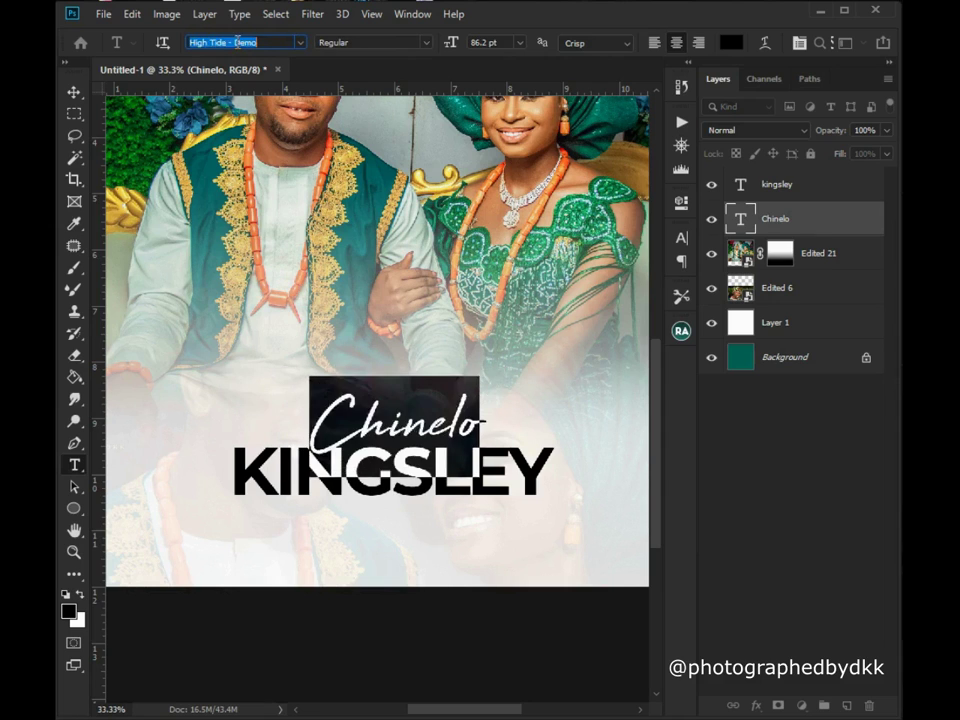
key("Down")
key("Up")
key("Down")
key("Down")
key("Down")
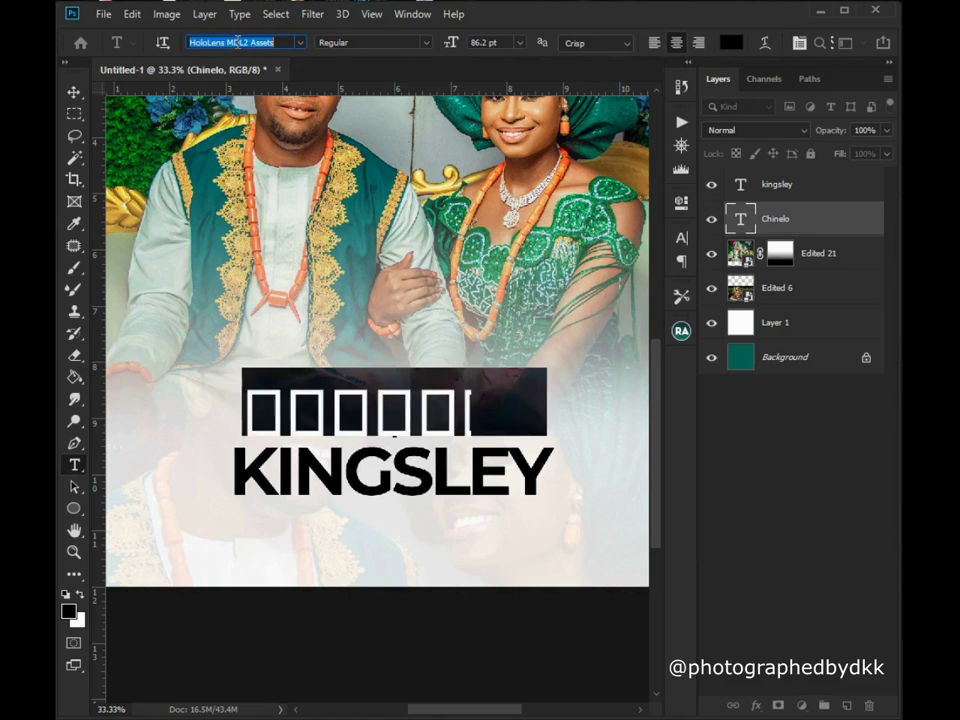
key("Down")
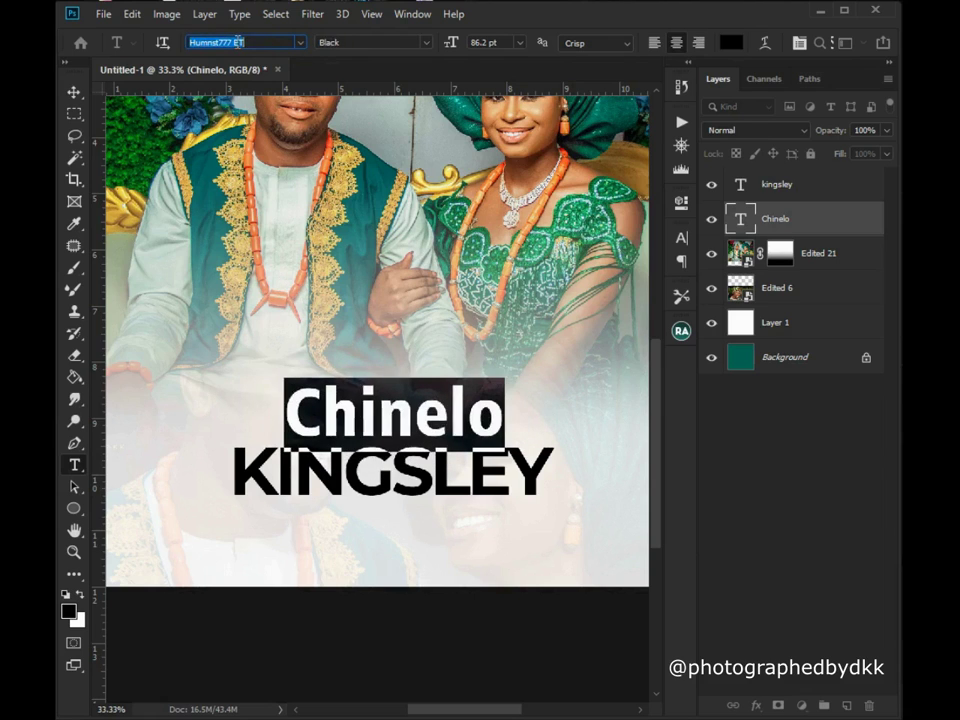
key("Down")
key("Down")
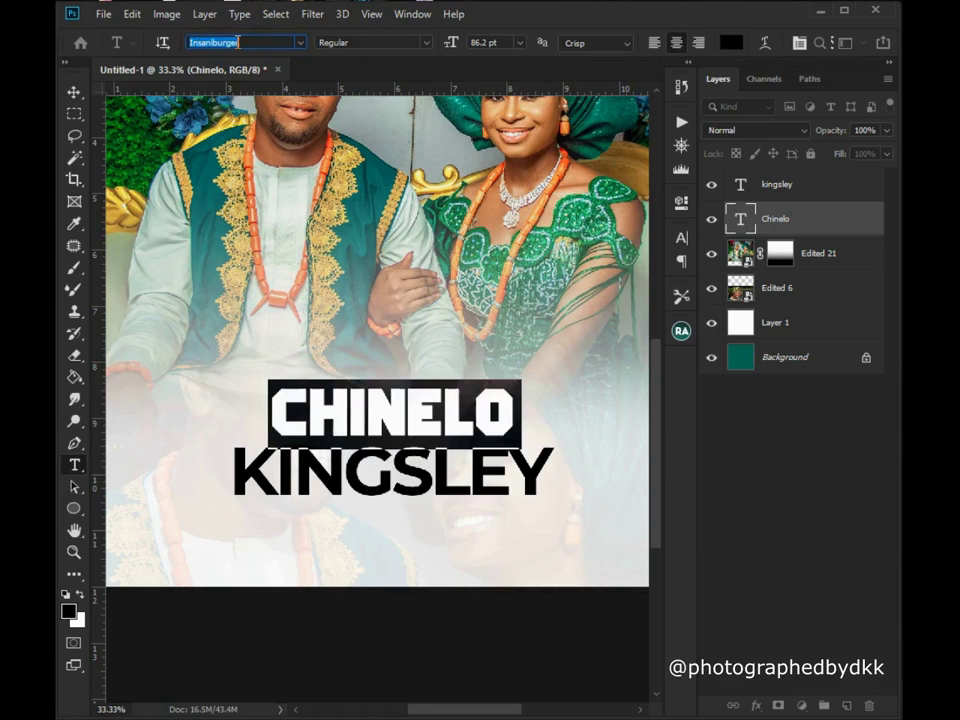
key("Down")
key("Down")
key("Down")
key("Down")
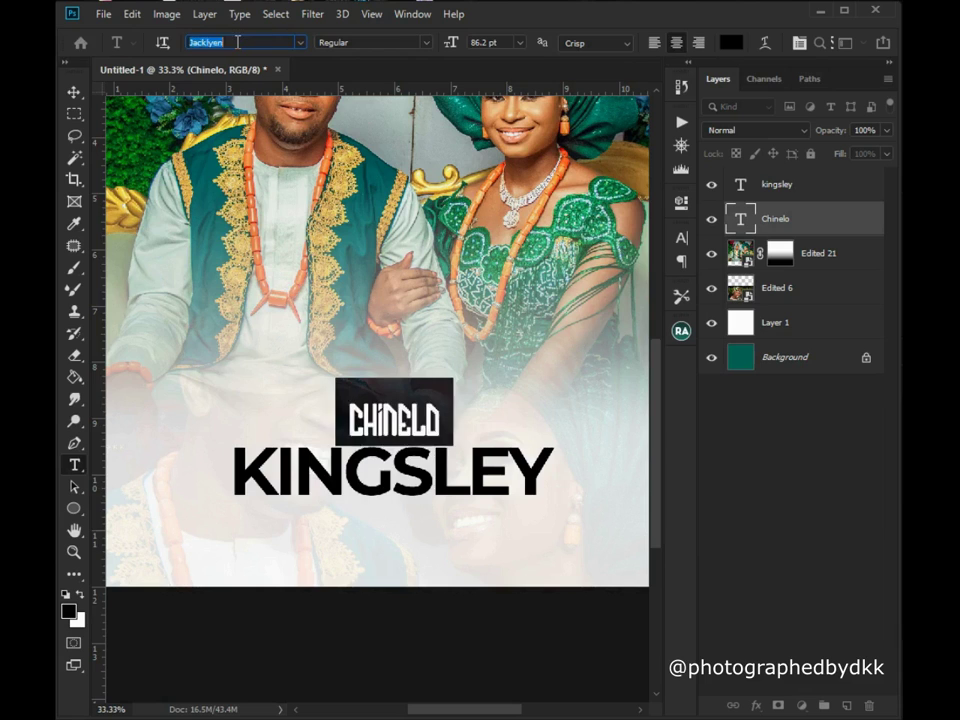
key("Down")
key("Down")
key("Down")
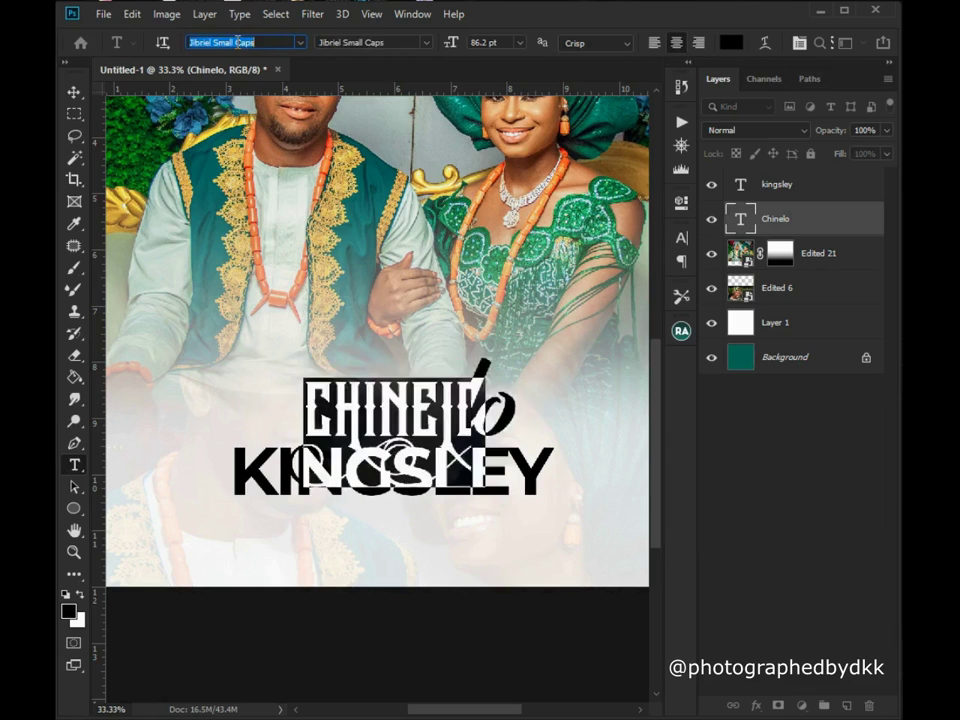
key("Down")
key("Down")
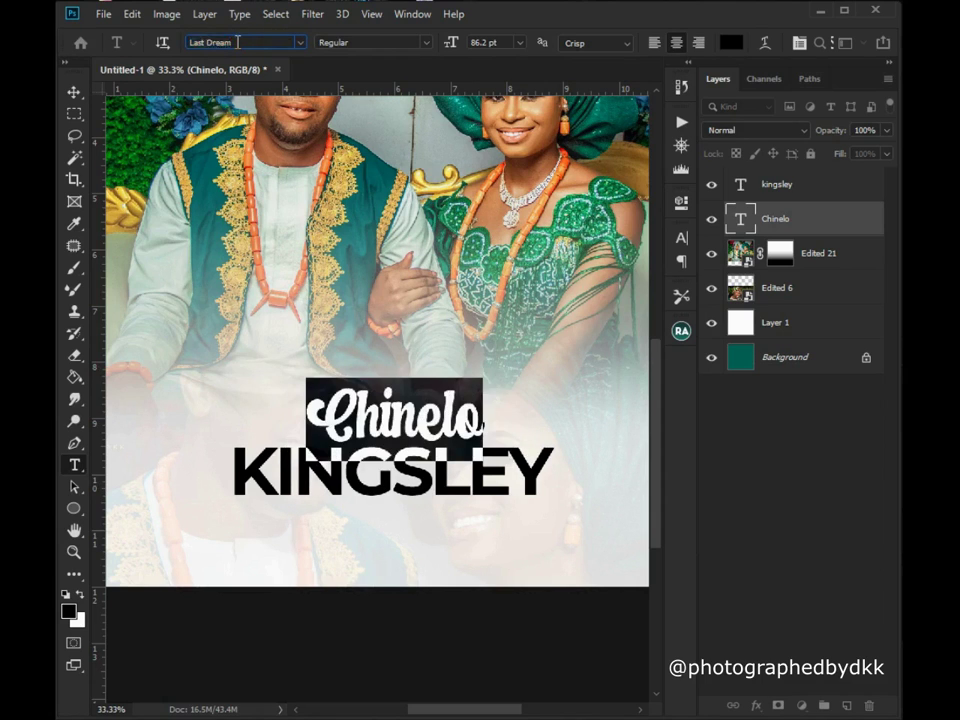
key("Down")
key("Down")
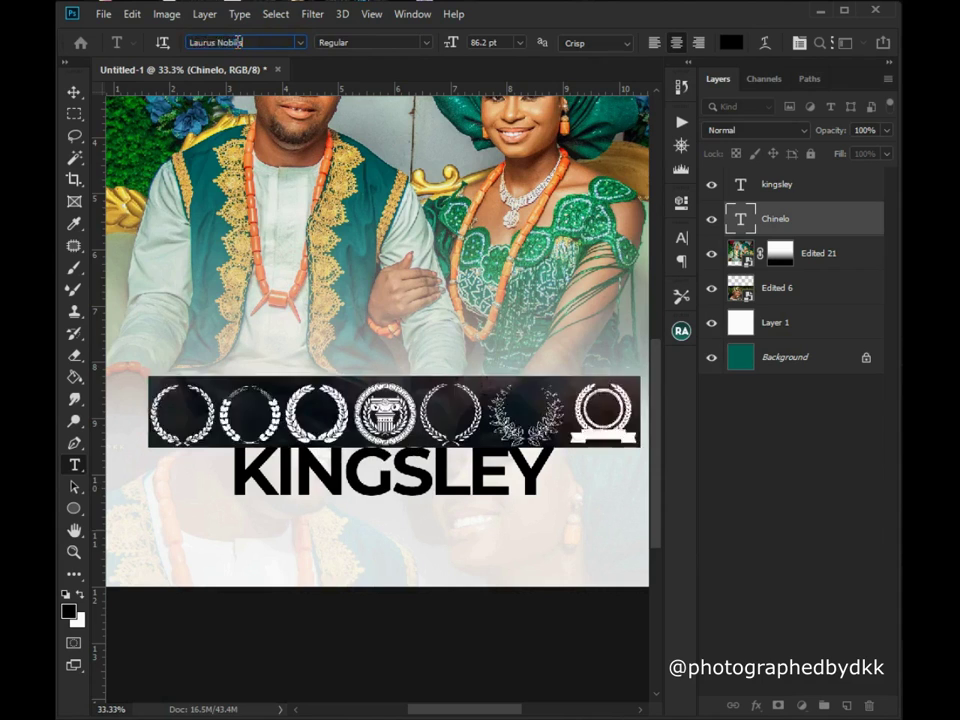
key("Down")
key("Down")
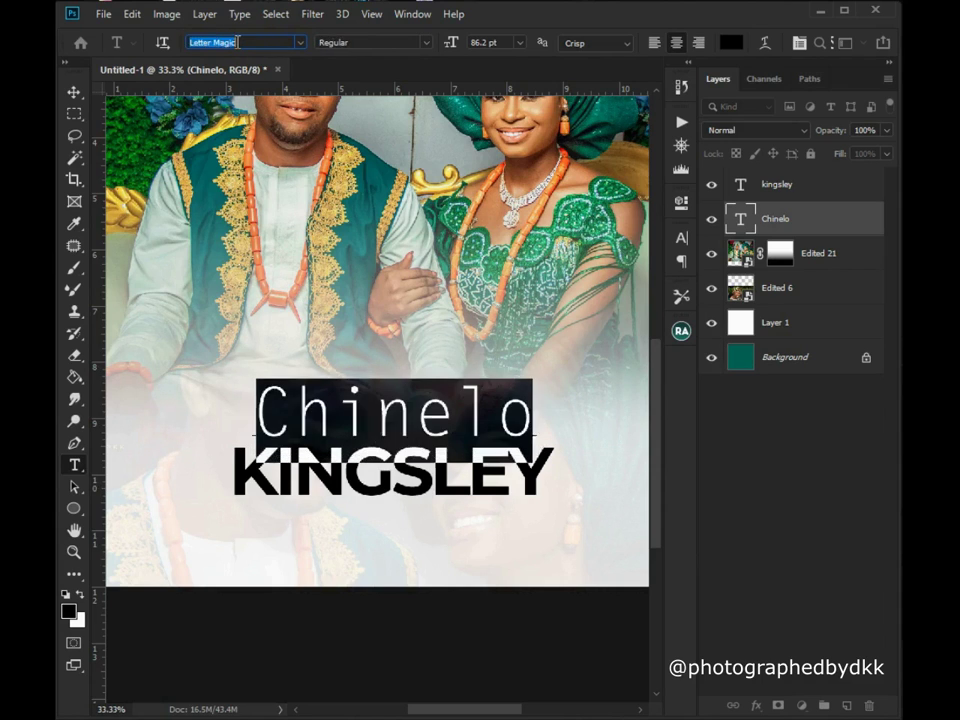
key("Down")
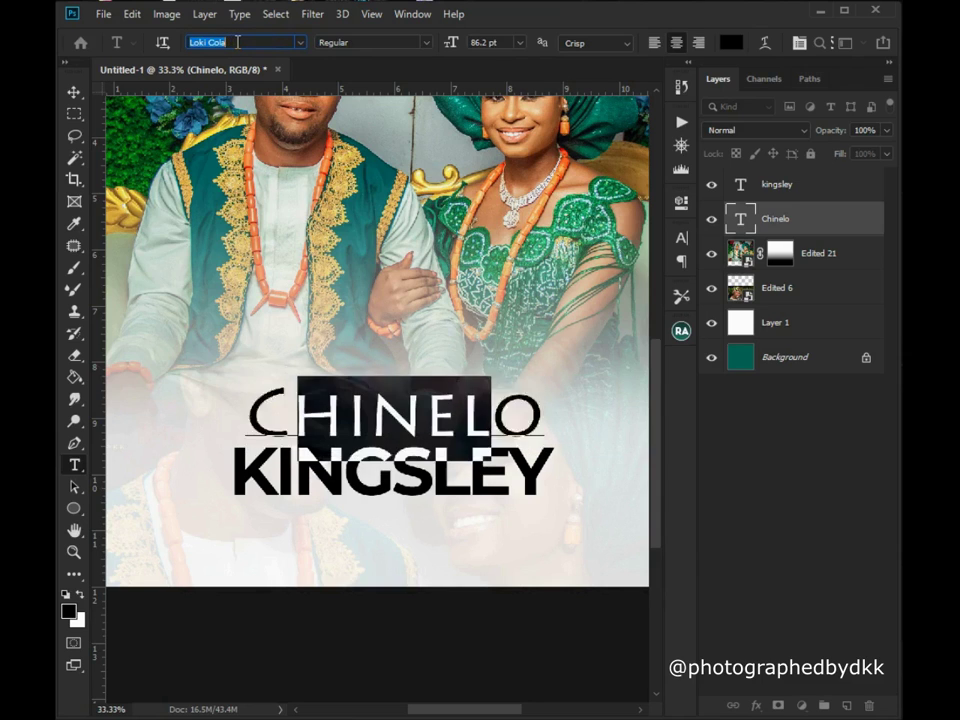
key("Down")
key("Down")
key("Down")
key("Down")
key("Down")
key("Down")
key("Down")
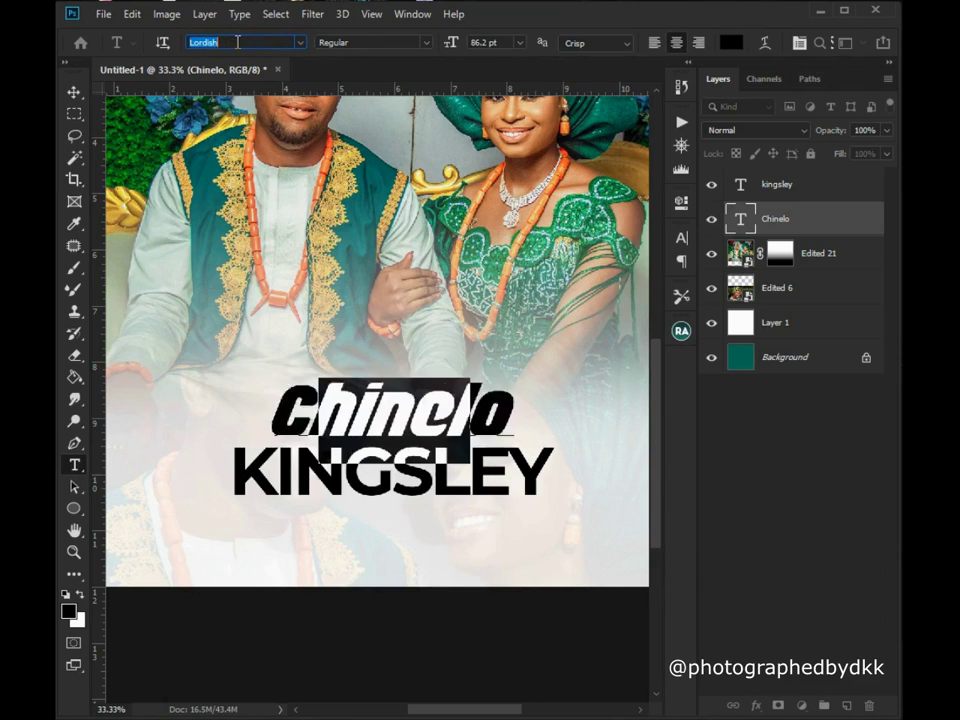
key("Down")
key("Down")
key("Down")
key("Down")
key("Down")
key("Down")
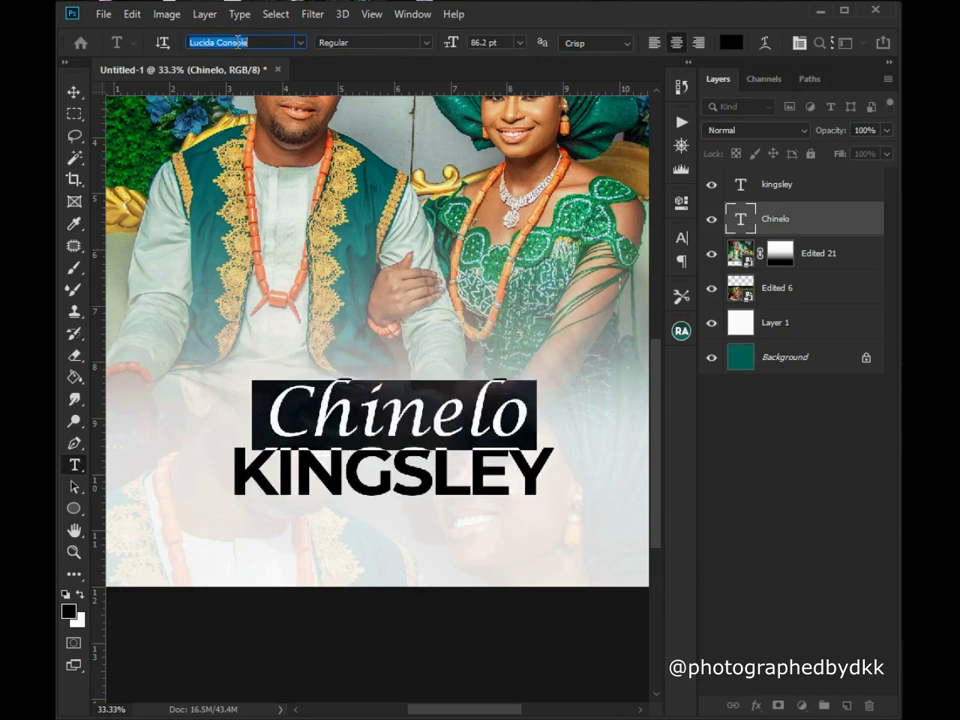
key("Down")
key("Down")
key("Down")
key("Down")
key("Down")
key("Down")
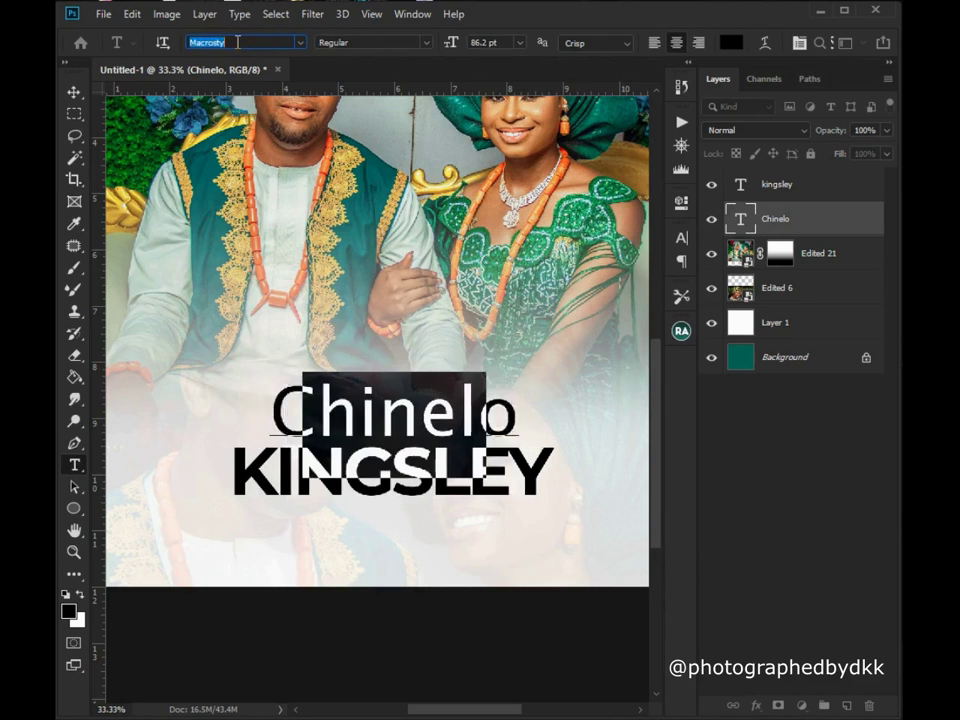
key("Down")
key("Down")
key("Down")
key("Down")
key("Down")
key("Down")
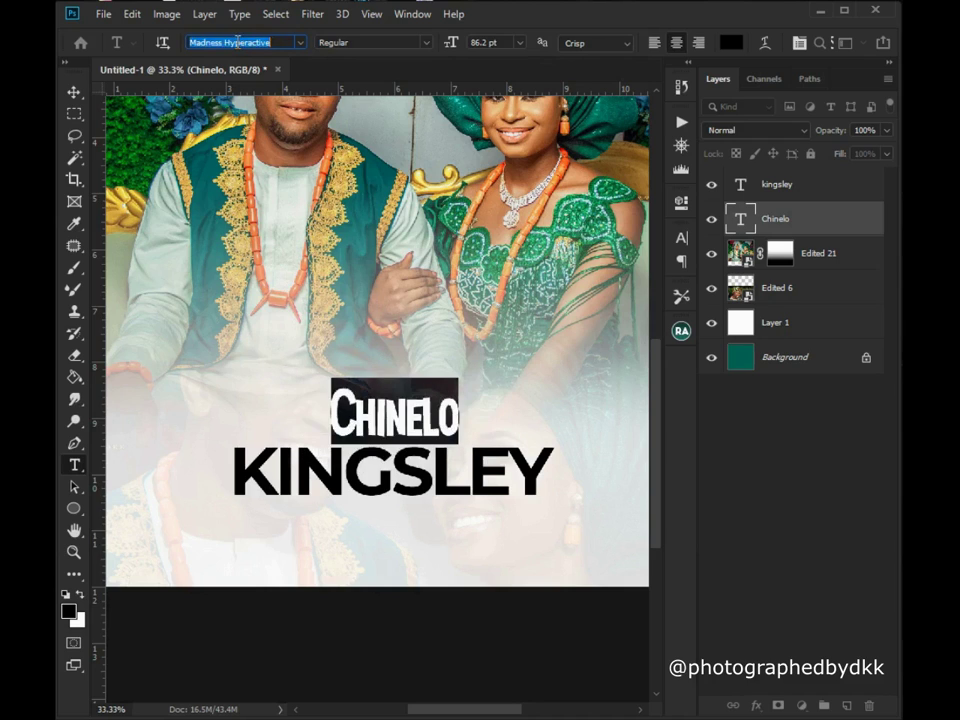
key("Down")
key("Down")
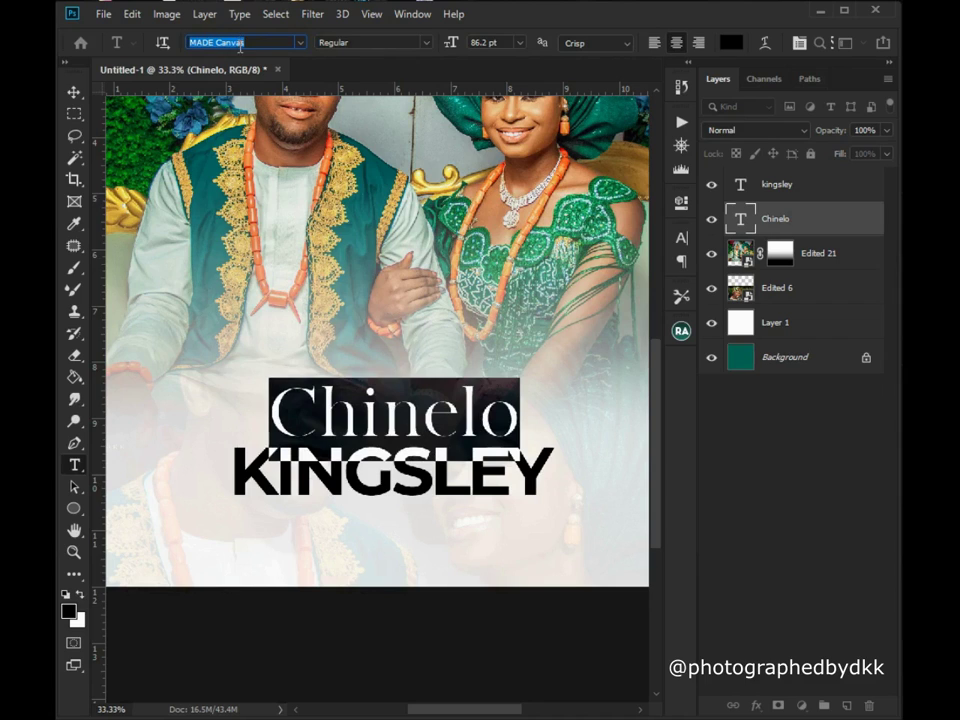
Select all of the bride's name and change its font to Afterglow Regular.
left_click(384, 424)
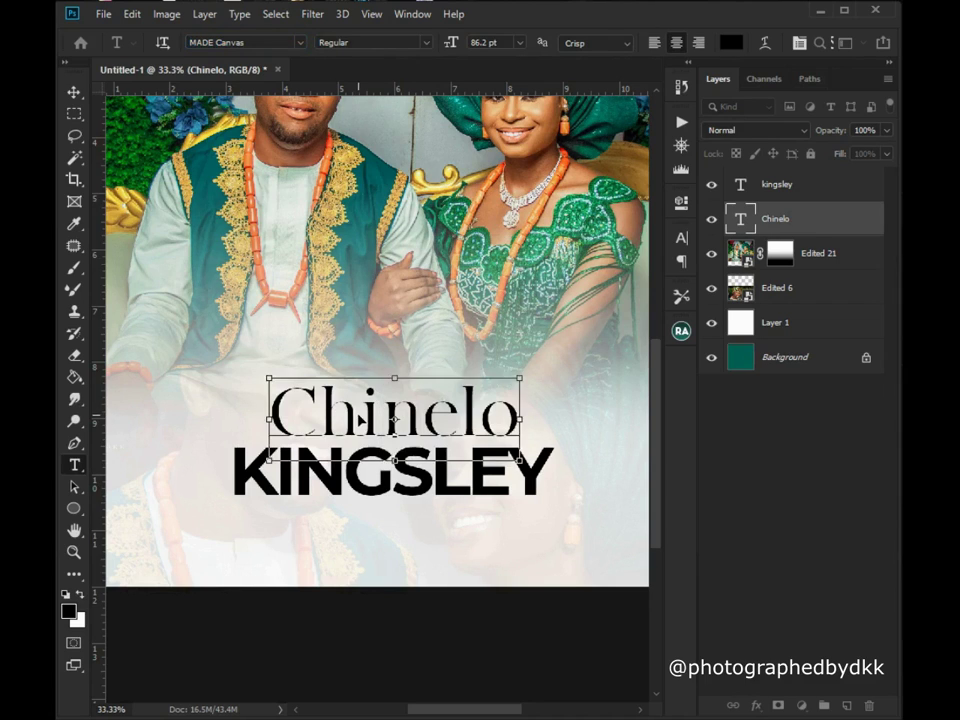
key("ctrl+a")
left_click(238, 43)
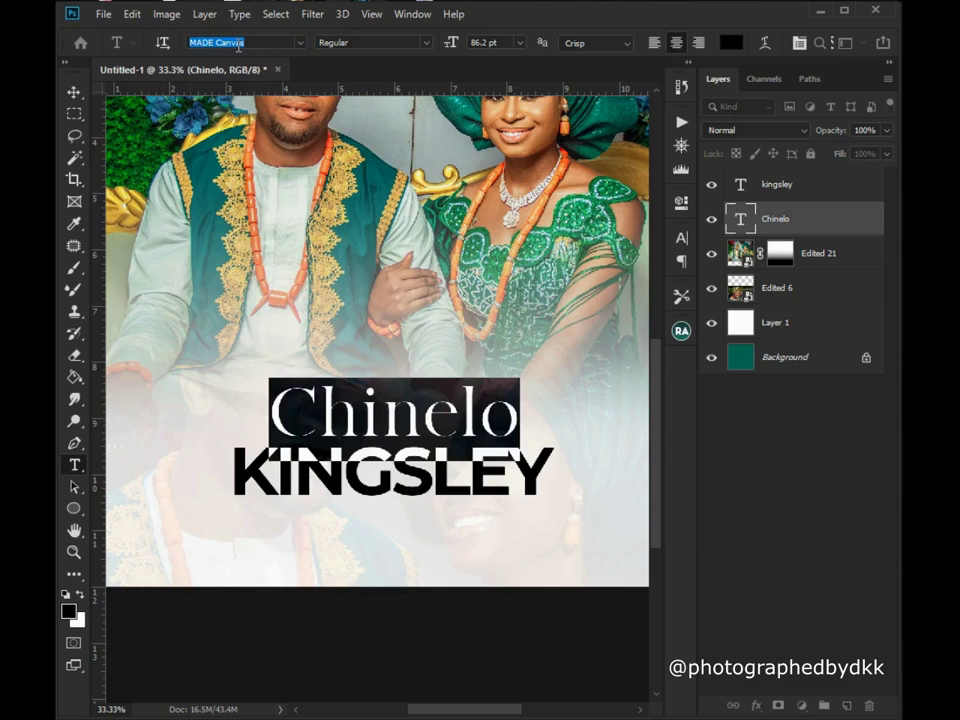
left_click(299, 43)
type("after")
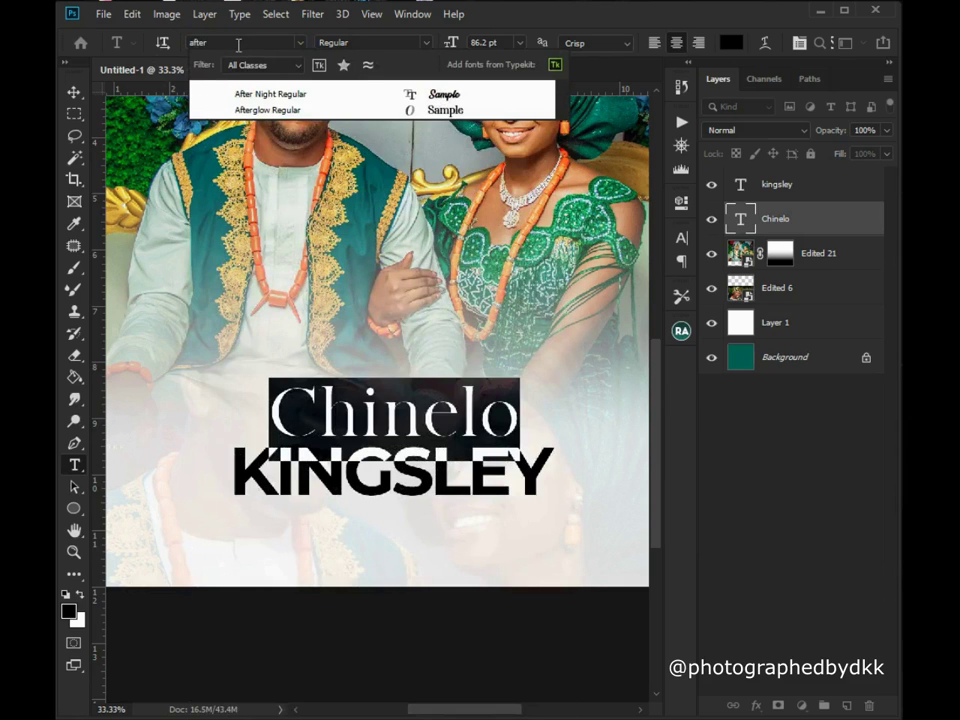
left_click(288, 110)
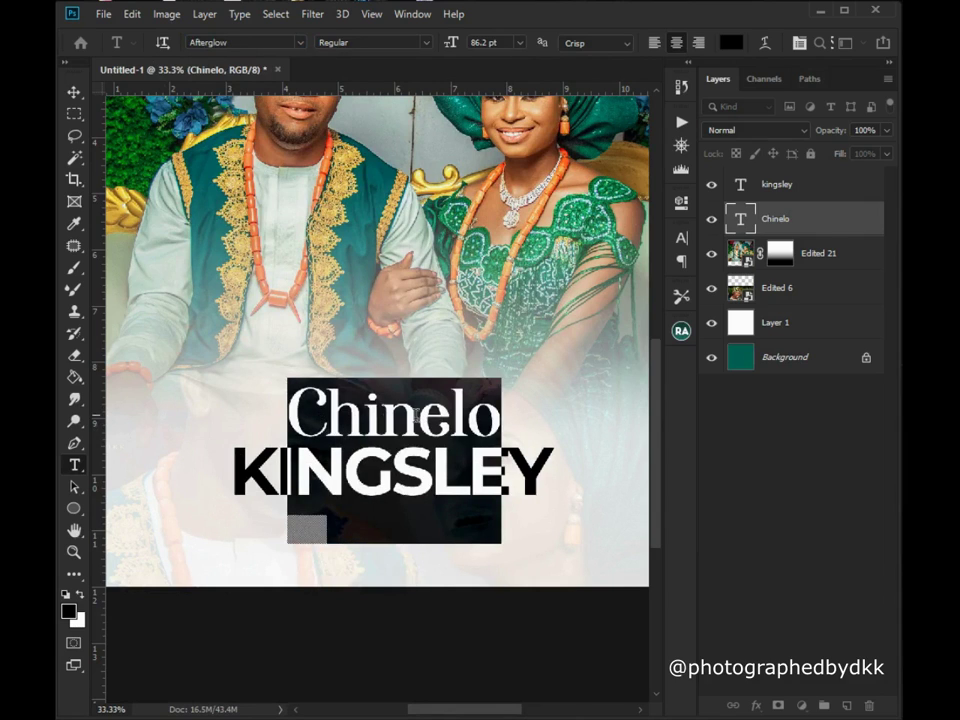
left_click(449, 420)
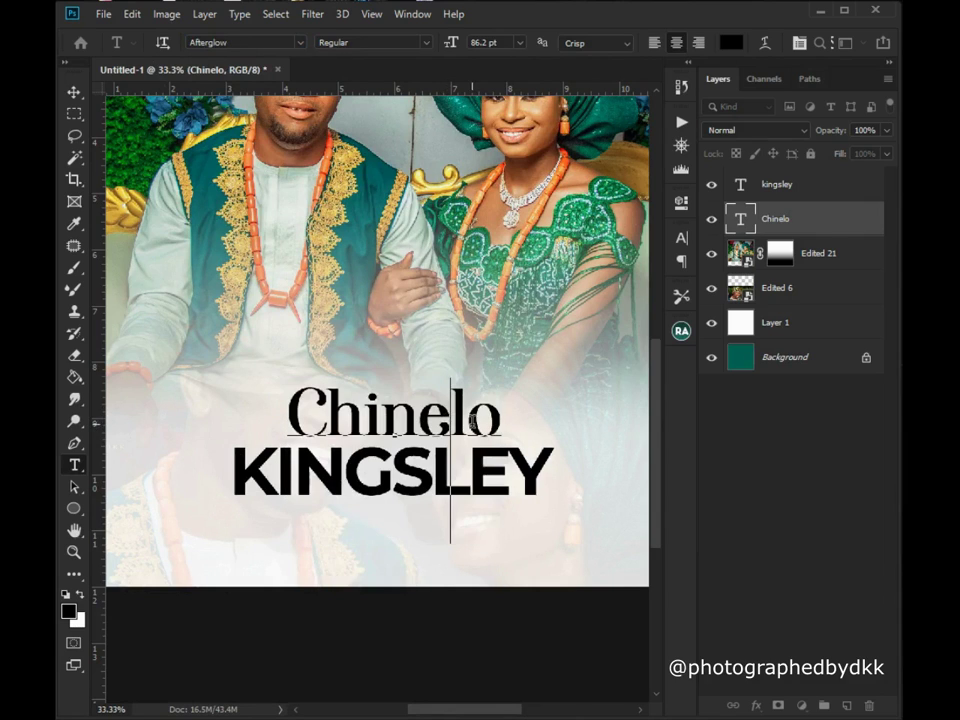
left_click(75, 92)
Undo the font and capitalization changes so the bride's name is back in all-caps Montserrat.
left_click(77, 554)
left_click(488, 401)
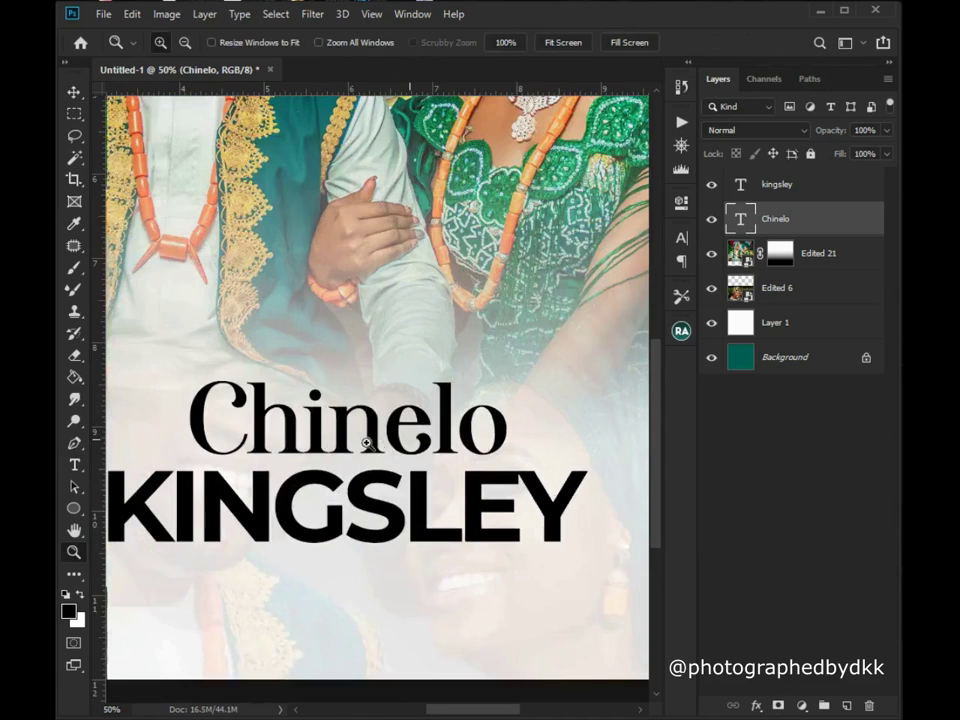
right_click(369, 443)
left_click(398, 451)
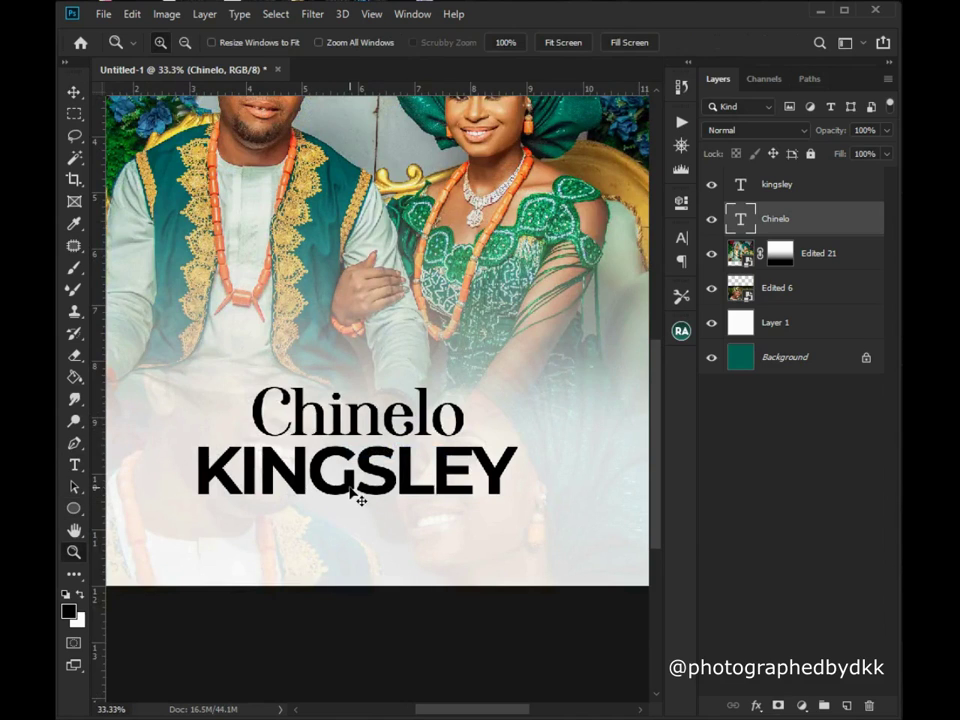
key("ctrl+z")
key("ctrl+z")
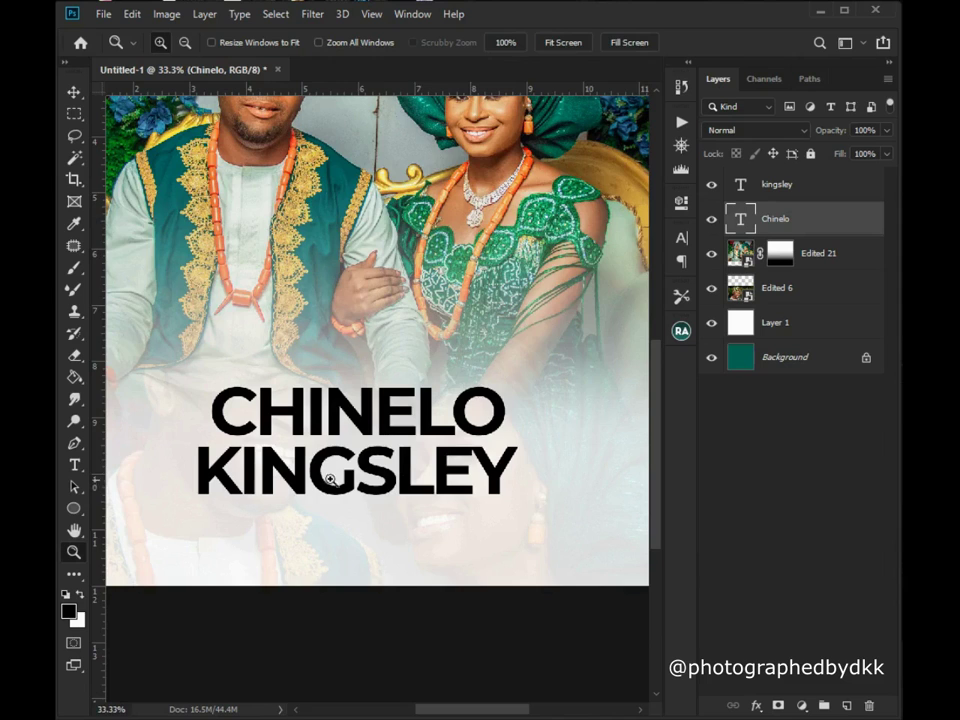
Add a separate "&" text layer just below the groom's name.
left_click(454, 489)
right_click(358, 354)
left_click(392, 443)
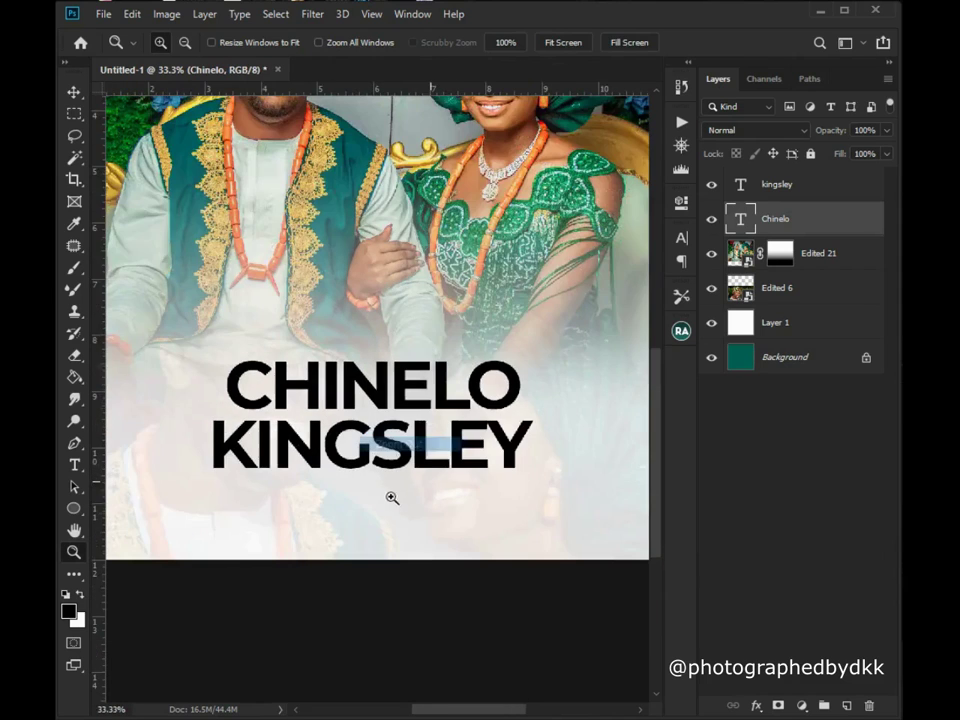
left_click(413, 462)
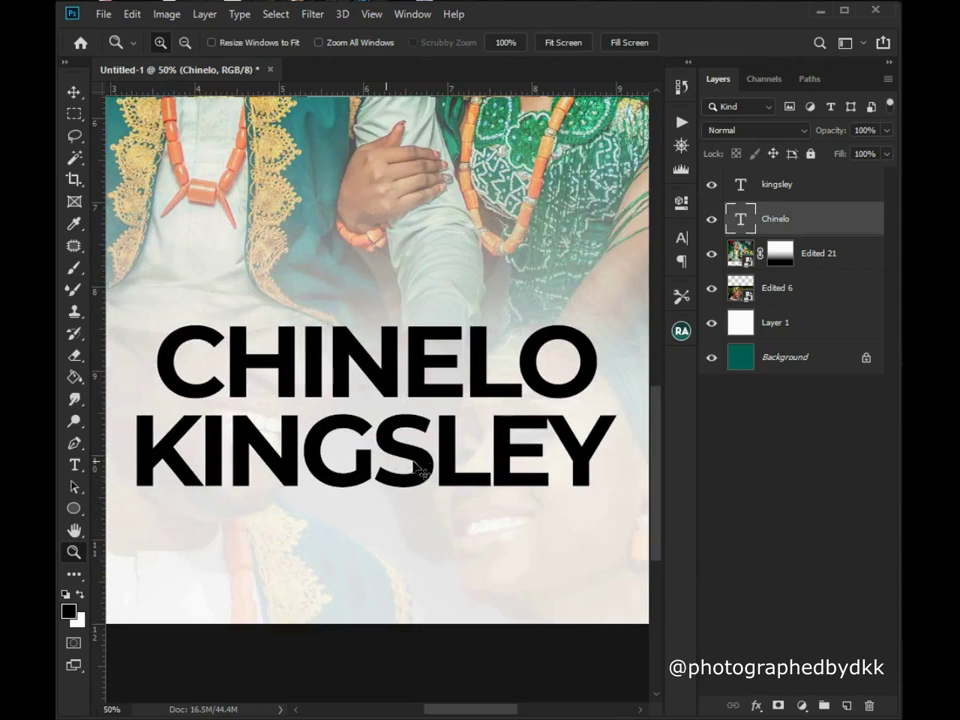
left_click(73, 466)
left_click(281, 550)
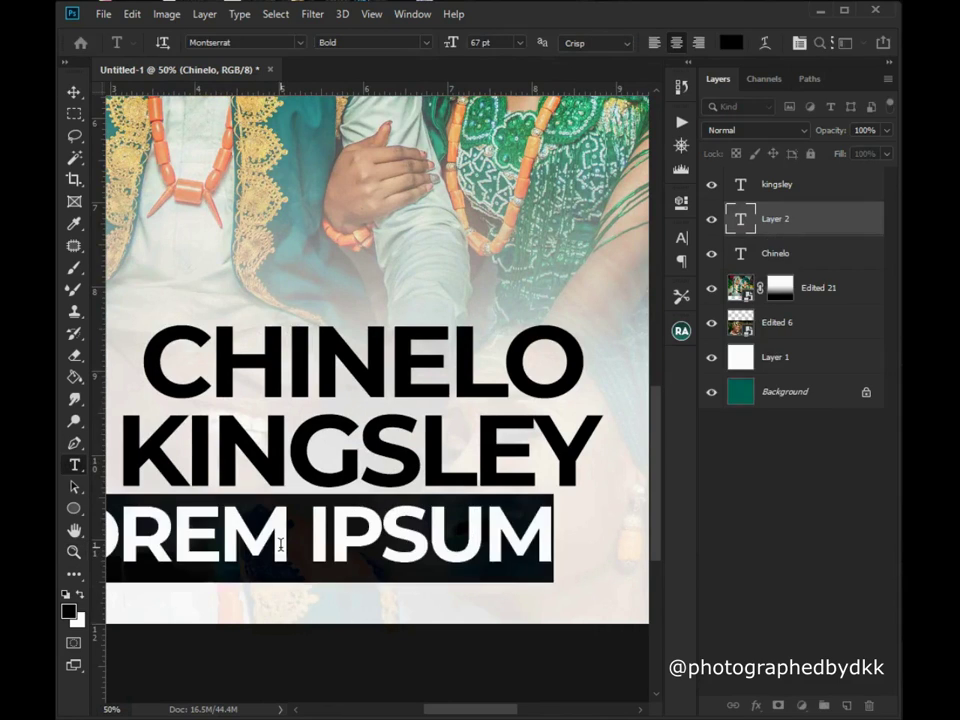
type("&")
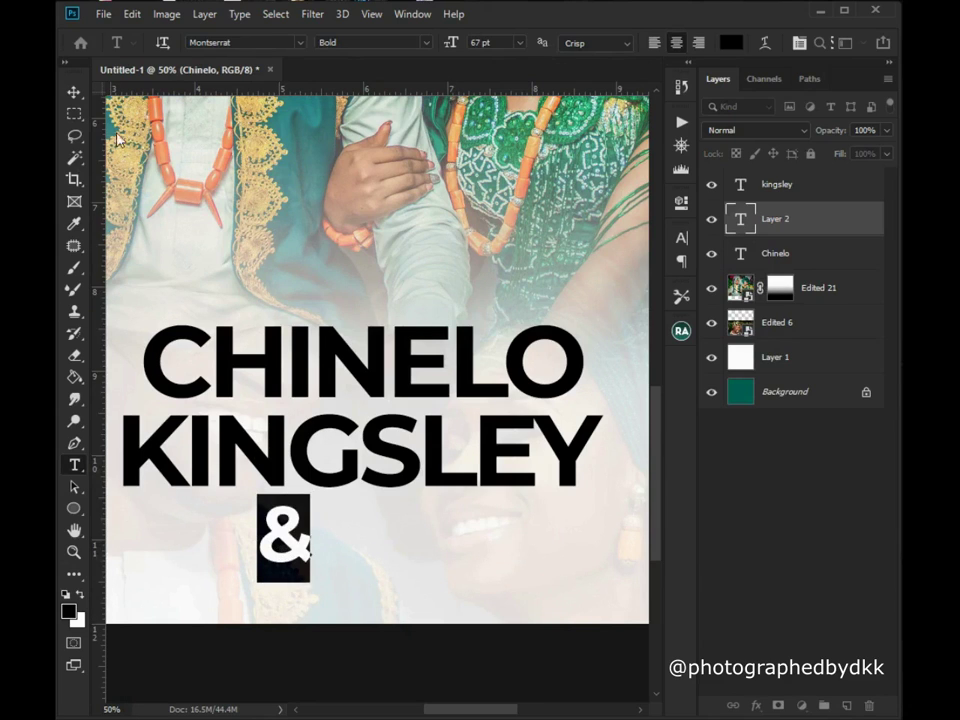
Change the font of the ampersand to Mount Hills Regular.
left_click(251, 43)
left_click(251, 43)
left_click(251, 43)
key("Down")
key("Down")
key("Down")
key("Down")
key("Down")
key("Down")
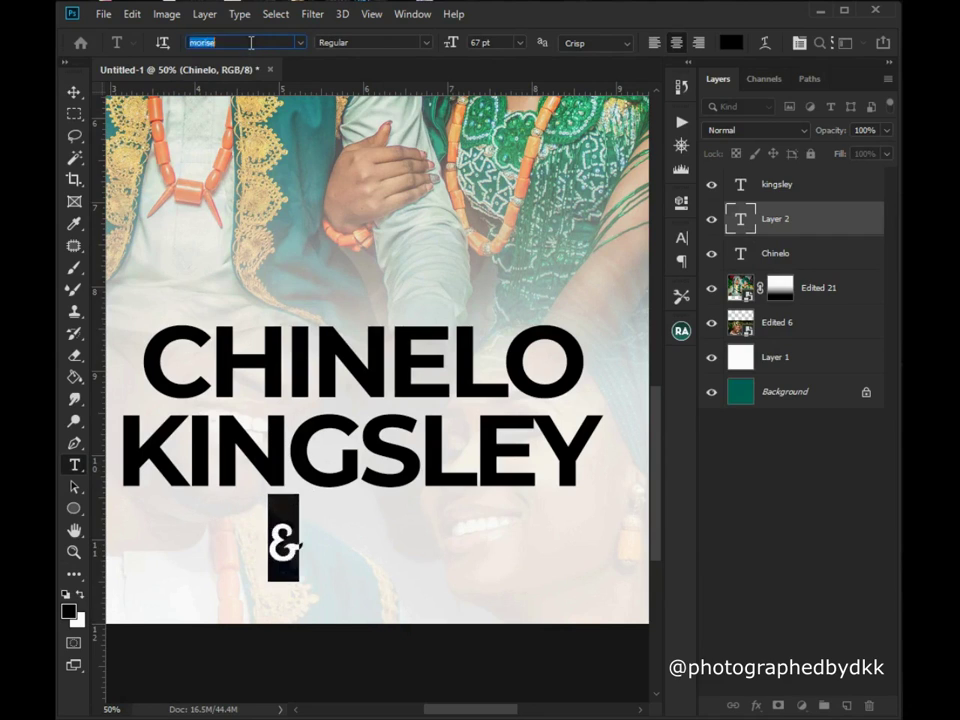
key("Down")
key("Down")
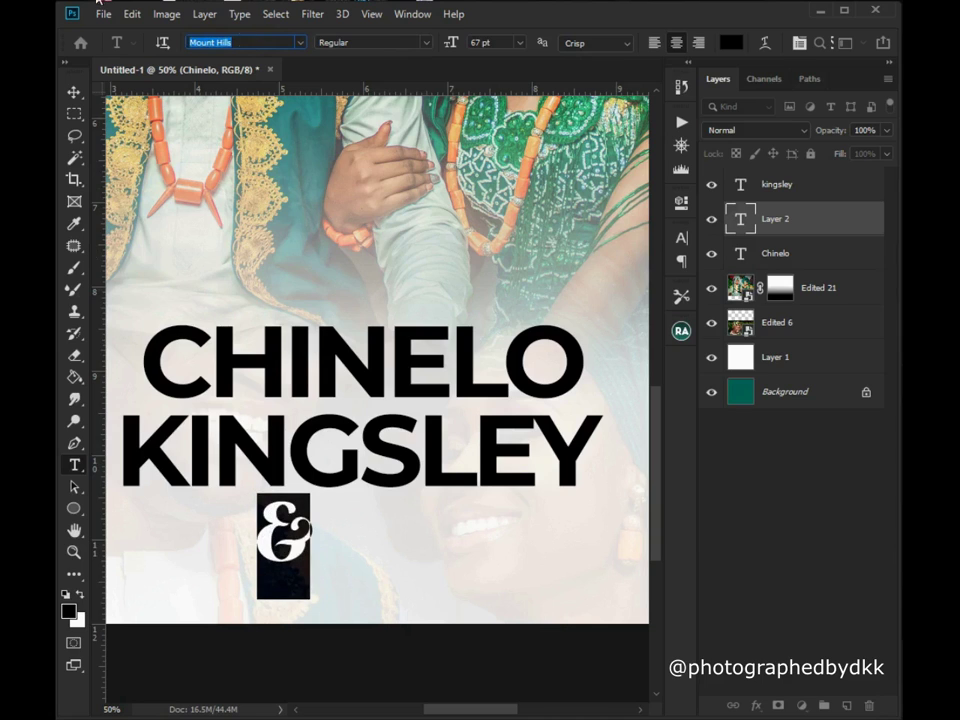
Move the bride's name to line up with the left edge of the groom's name.
left_click(74, 92)
left_click(803, 262)
left_click_drag(368, 369, 349, 372)
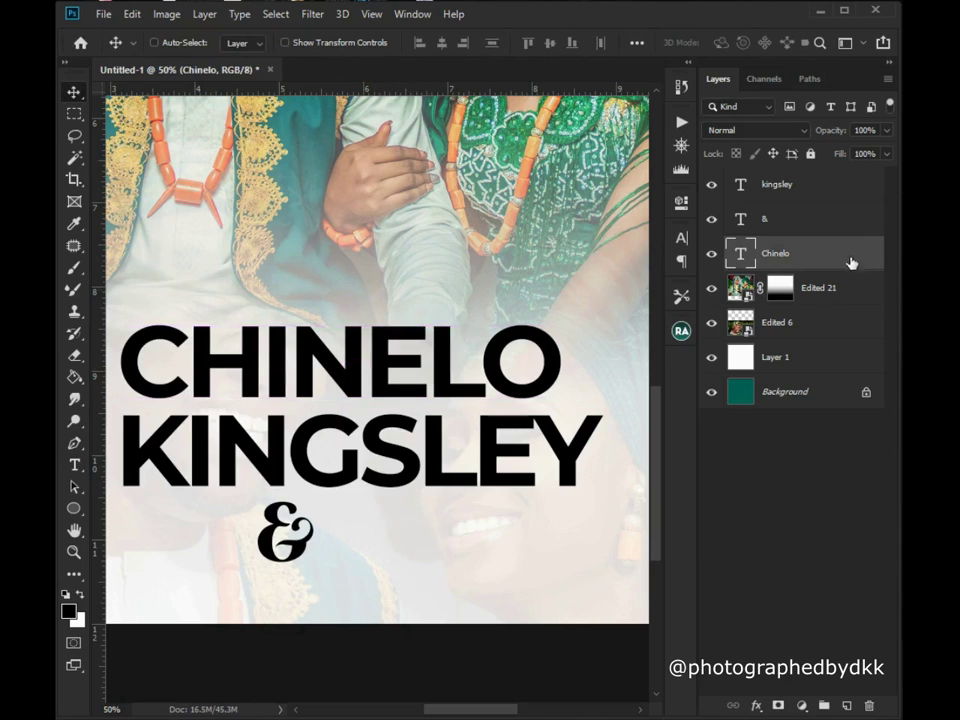
Scale down the ampersand and place it right after the bride's name, close to its baseline.
left_click(311, 549, "ctrl")
key("ctrl+t")
left_click_drag(315, 493, 596, 381)
key("Return")
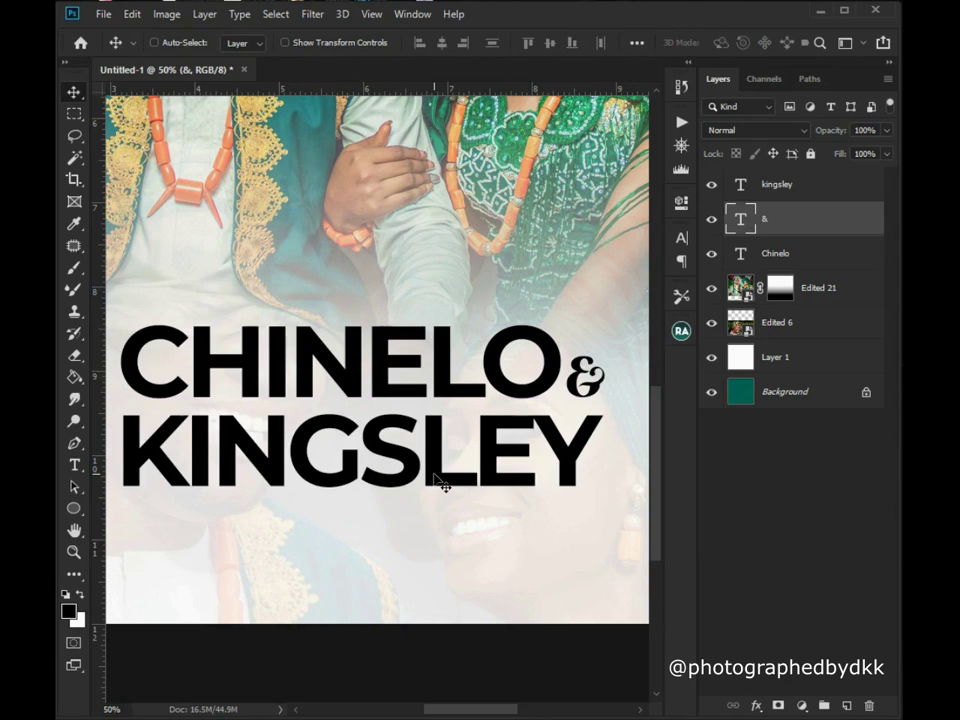
scroll(440, 485, "down", 2)
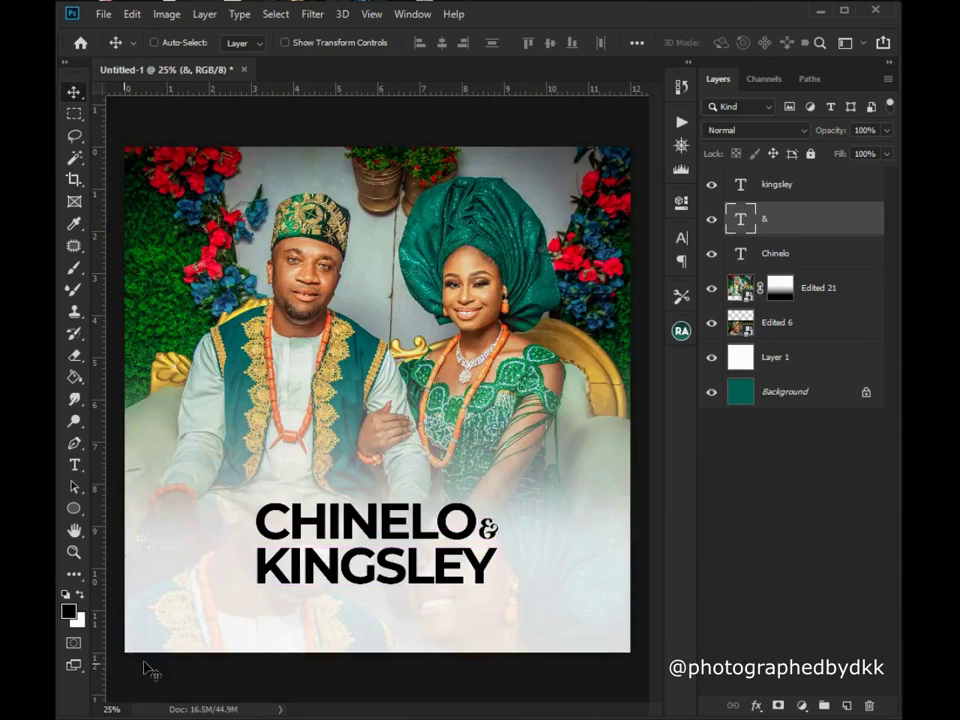
left_click(73, 551)
left_click(478, 548)
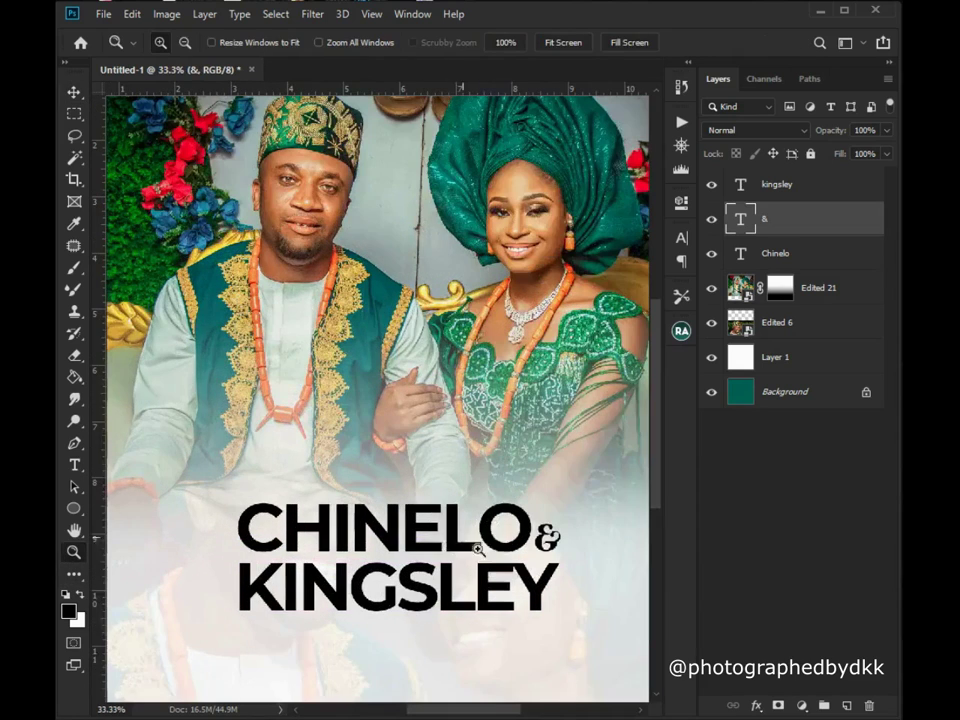
Hide the ampersand text layer so only the couple's two names show.
left_click(712, 221)
scroll(385, 544, "down", 2)
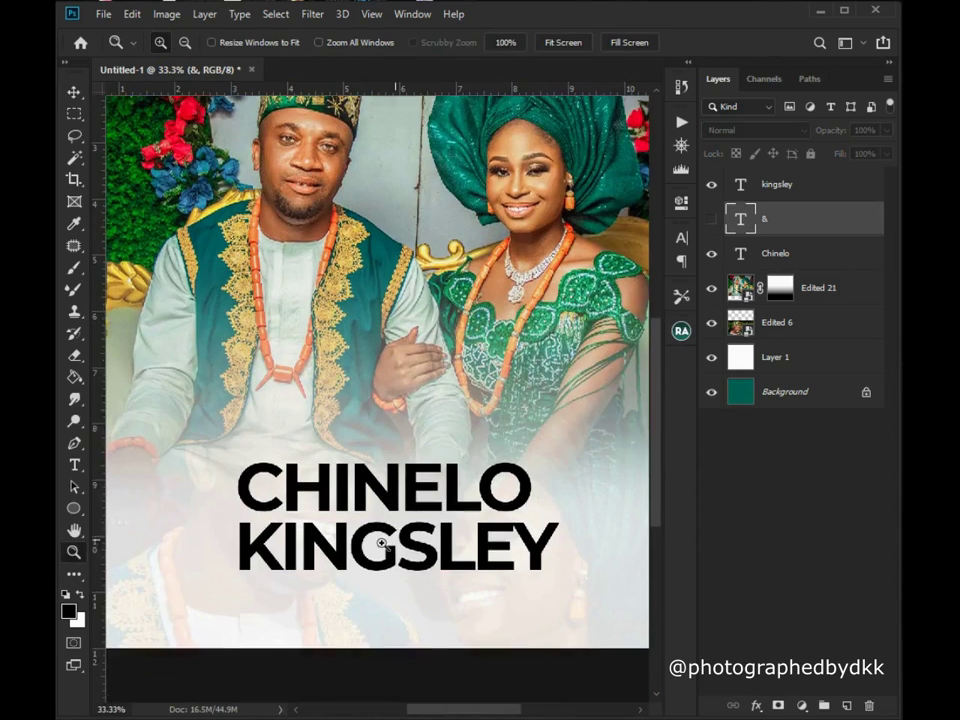
left_click(380, 537)
right_click(447, 470)
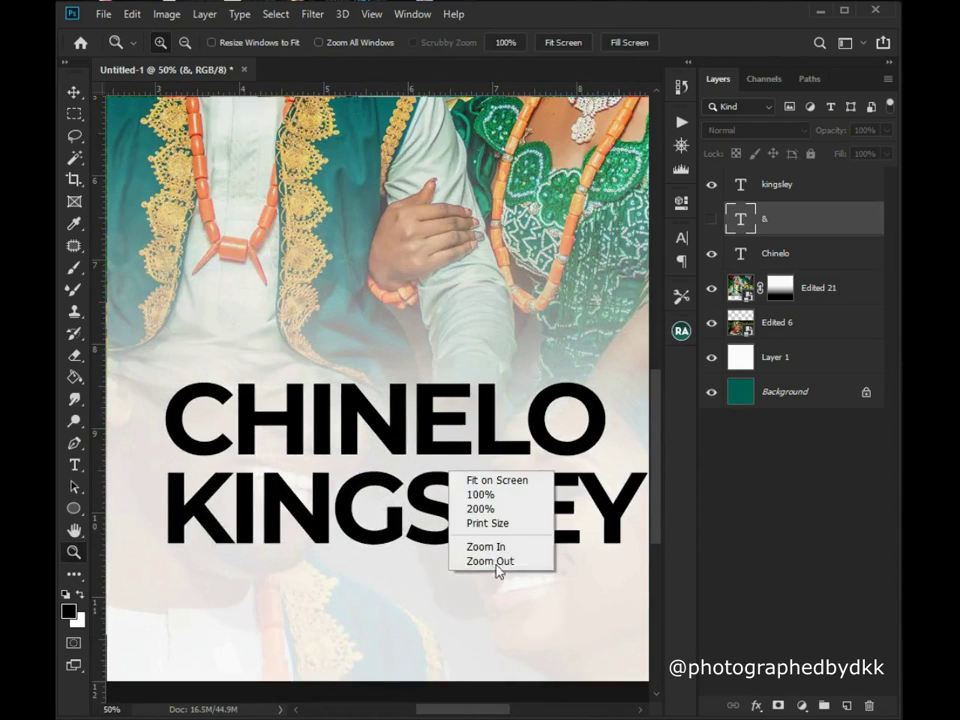
left_click(490, 563)
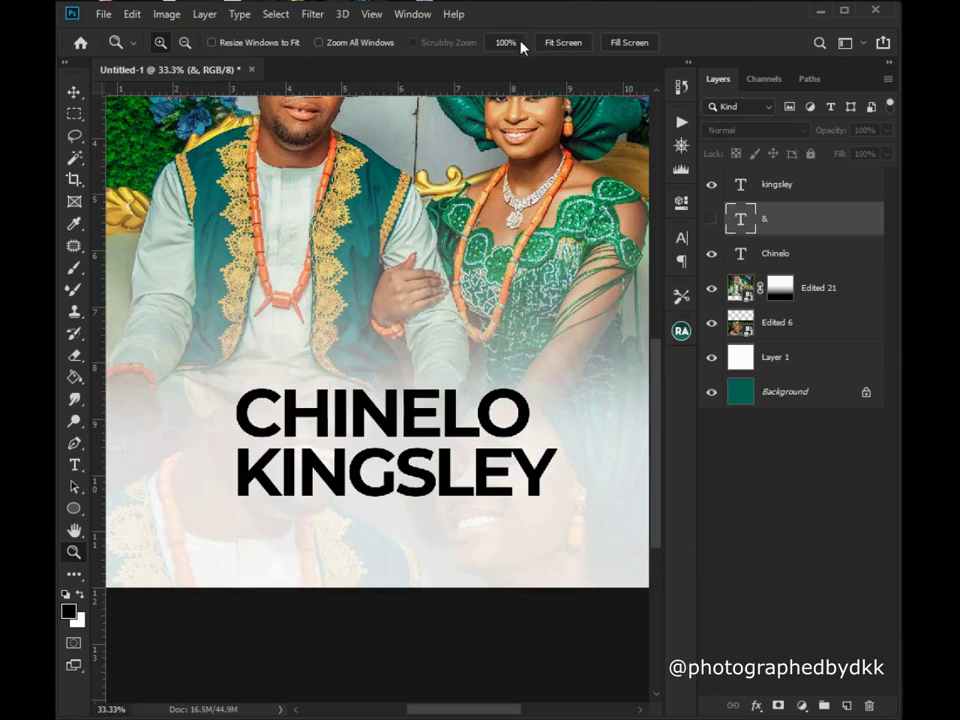
left_click(516, 43)
left_click(558, 44)
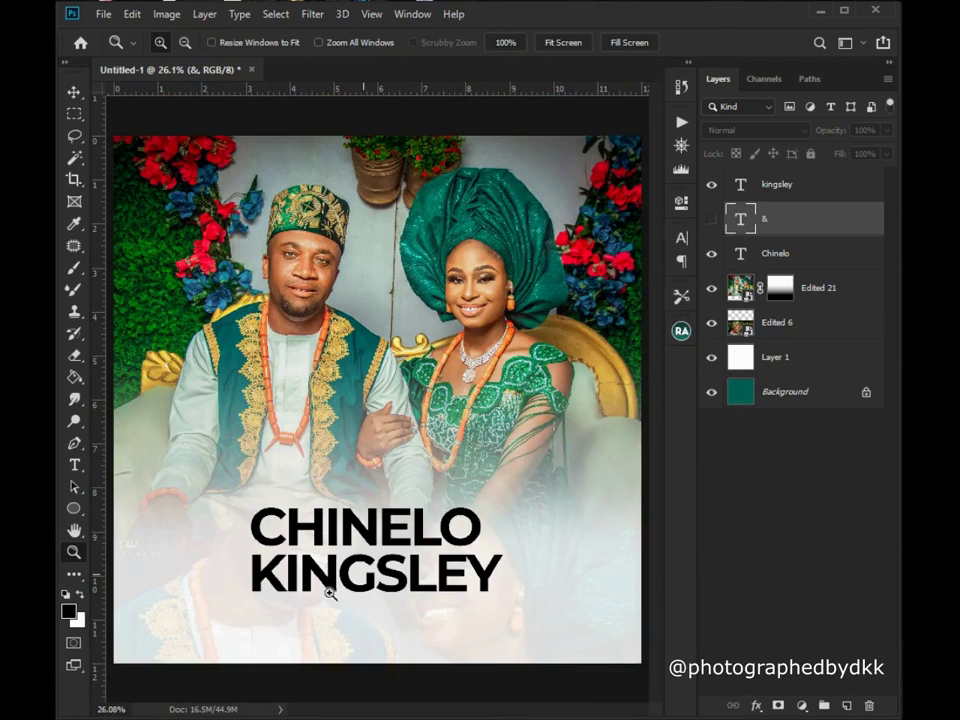
left_click(364, 521)
scroll(400, 522, "down", 1)
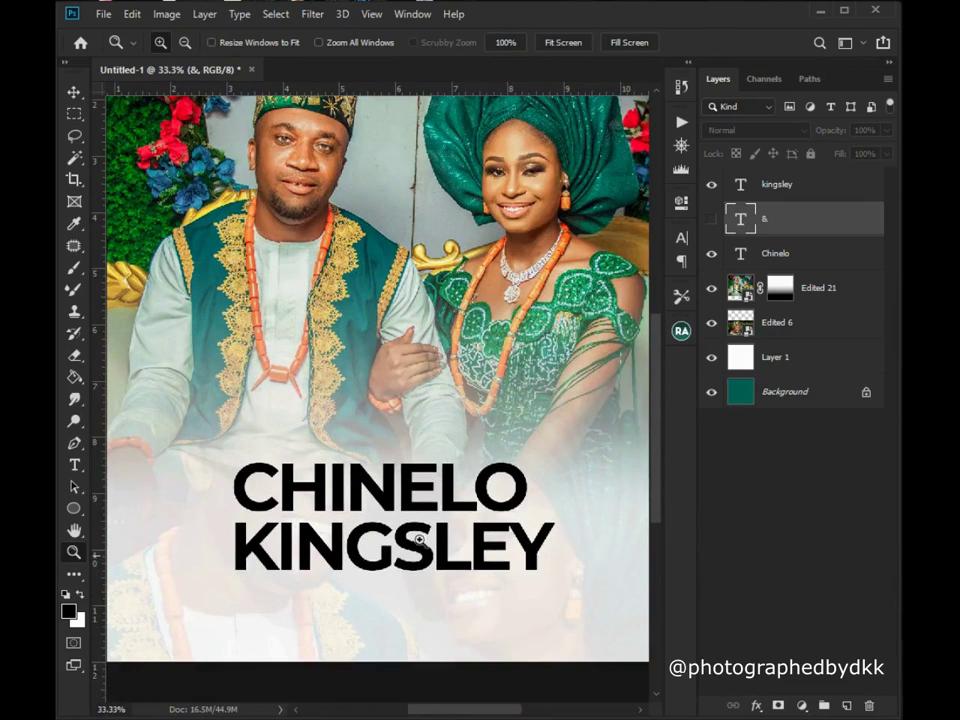
Add a Gradient Overlay effect to the bride's name layer.
left_click(74, 92)
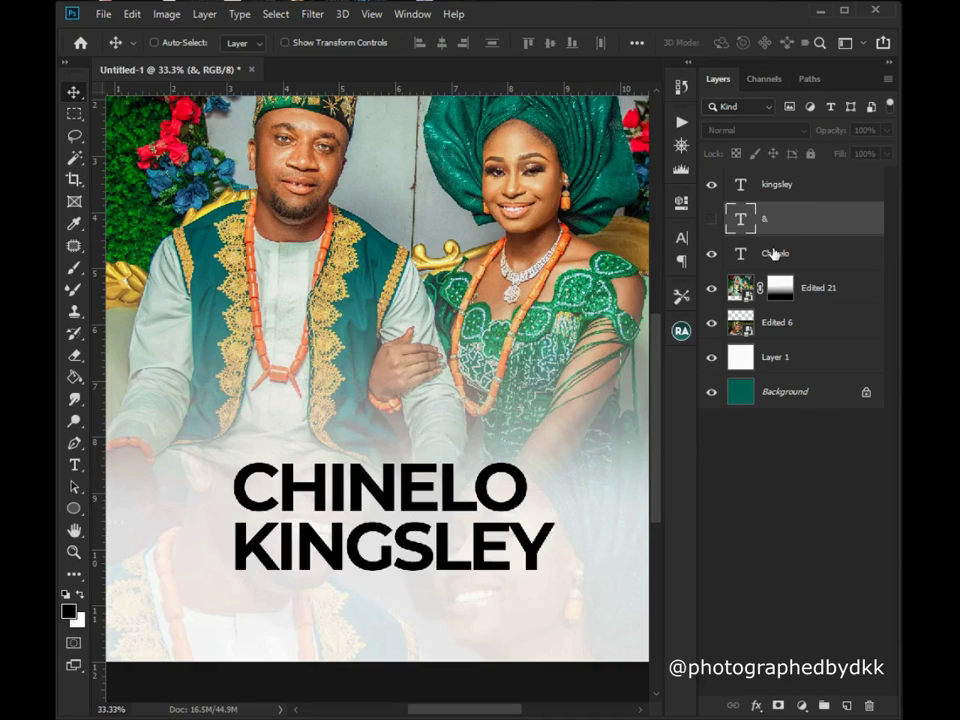
left_click(777, 256)
right_click(777, 256)
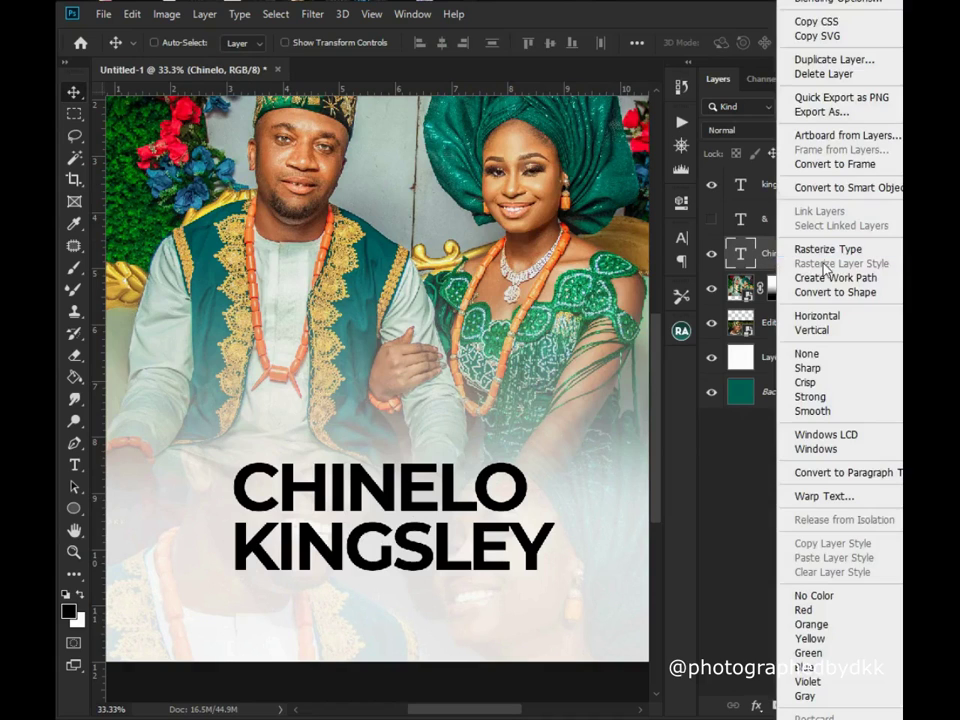
left_click(830, 8)
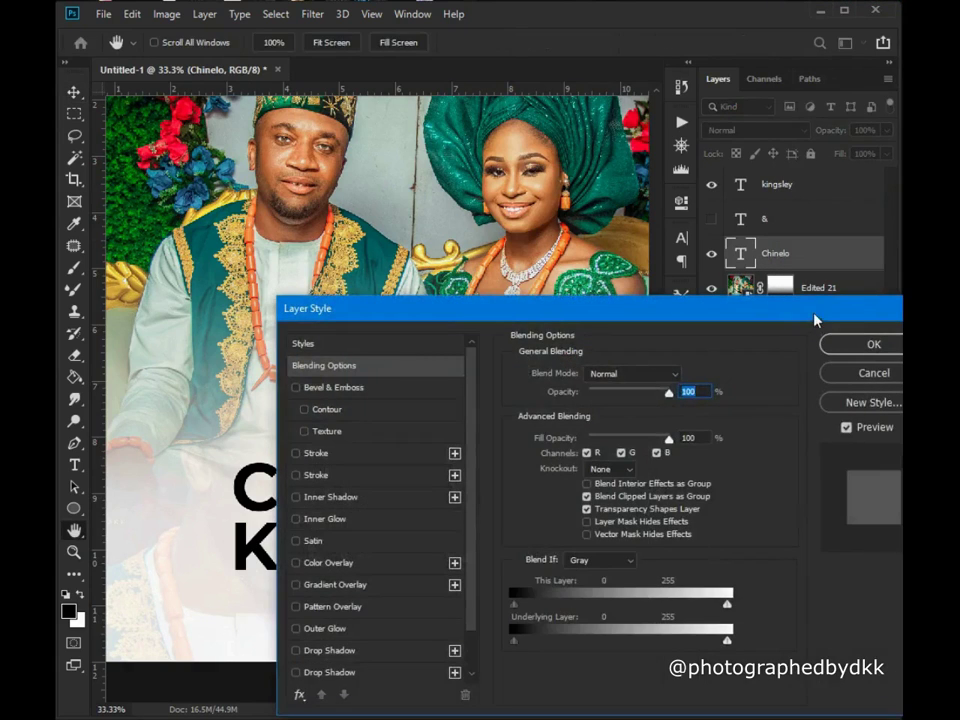
left_click_drag(815, 320, 772, 158)
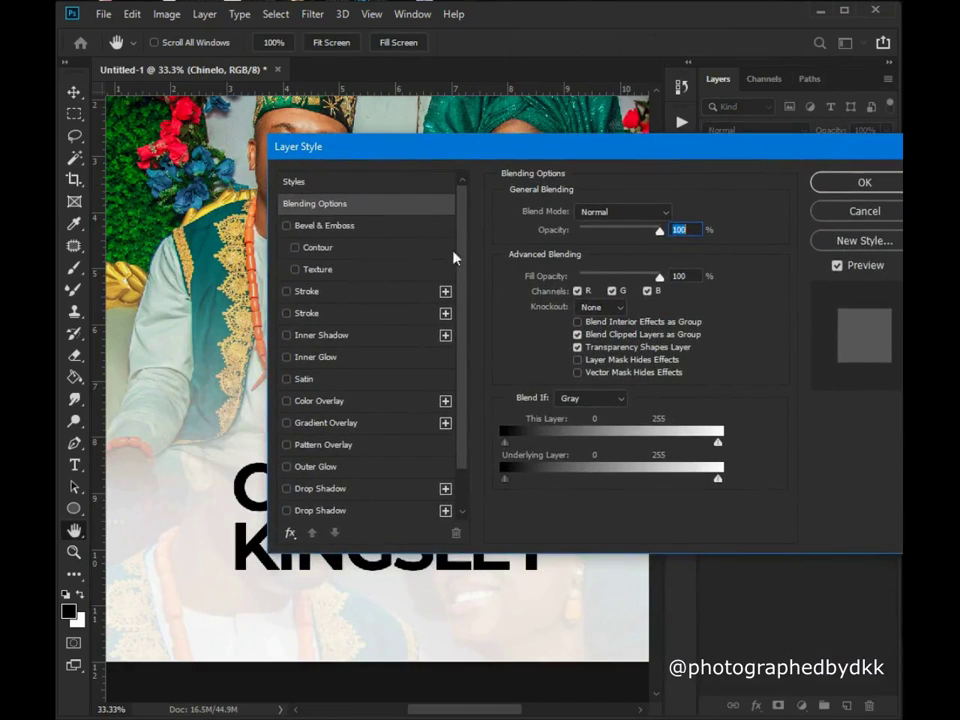
left_click_drag(463, 155, 392, 30)
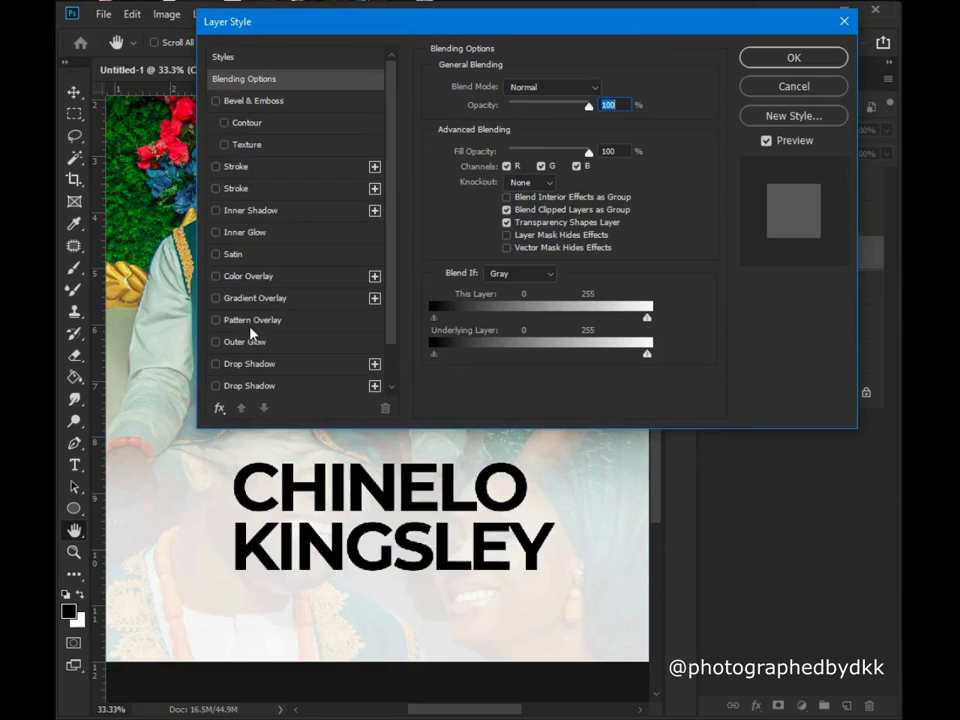
left_click(253, 298)
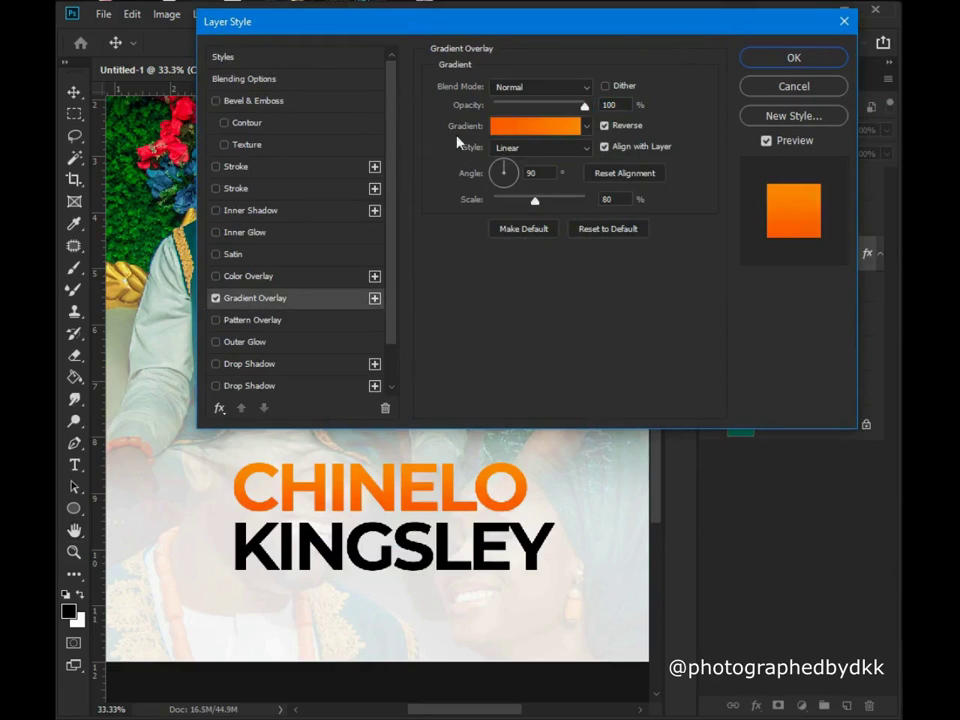
Set the starting color stop of the bride's name gradient to green #009b24.
left_click(516, 128)
left_click_drag(797, 92, 608, 54)
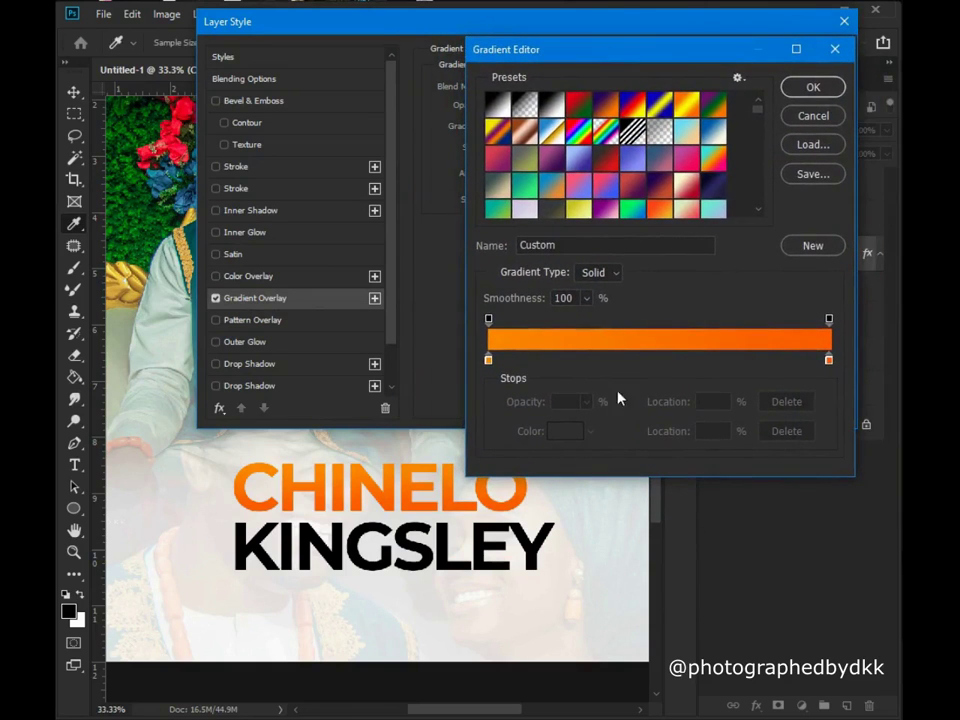
left_click(488, 359)
left_click(561, 431)
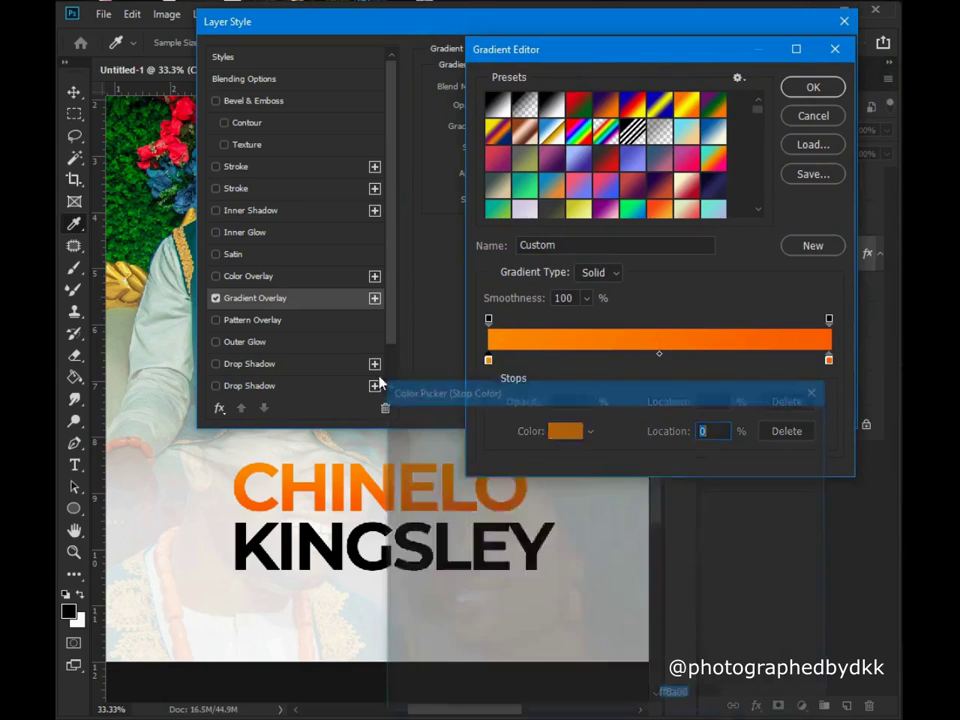
left_click(142, 224)
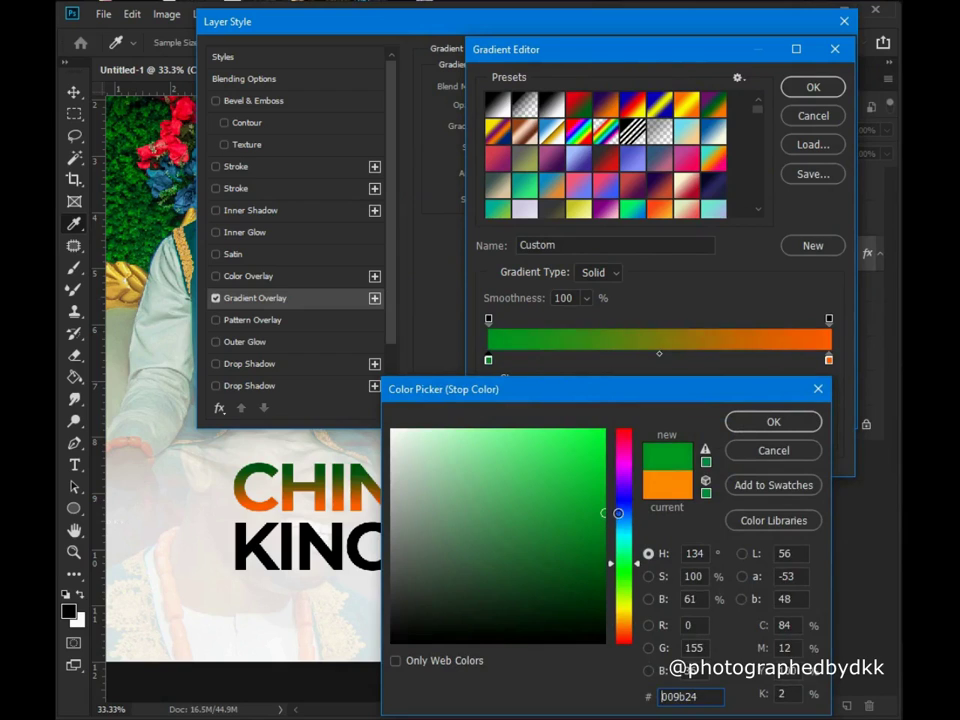
left_click(776, 422)
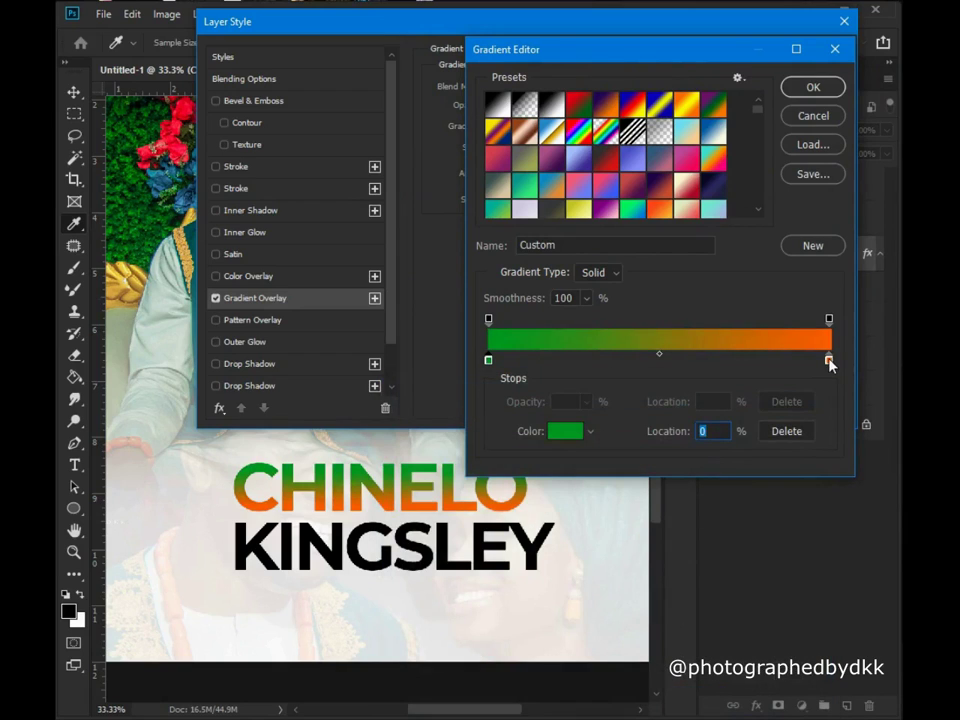
Set the gradient's end color stop to dark green #015d15 and apply the layer style to the bride's name.
left_click(828, 360)
left_click(578, 428)
left_click(142, 194)
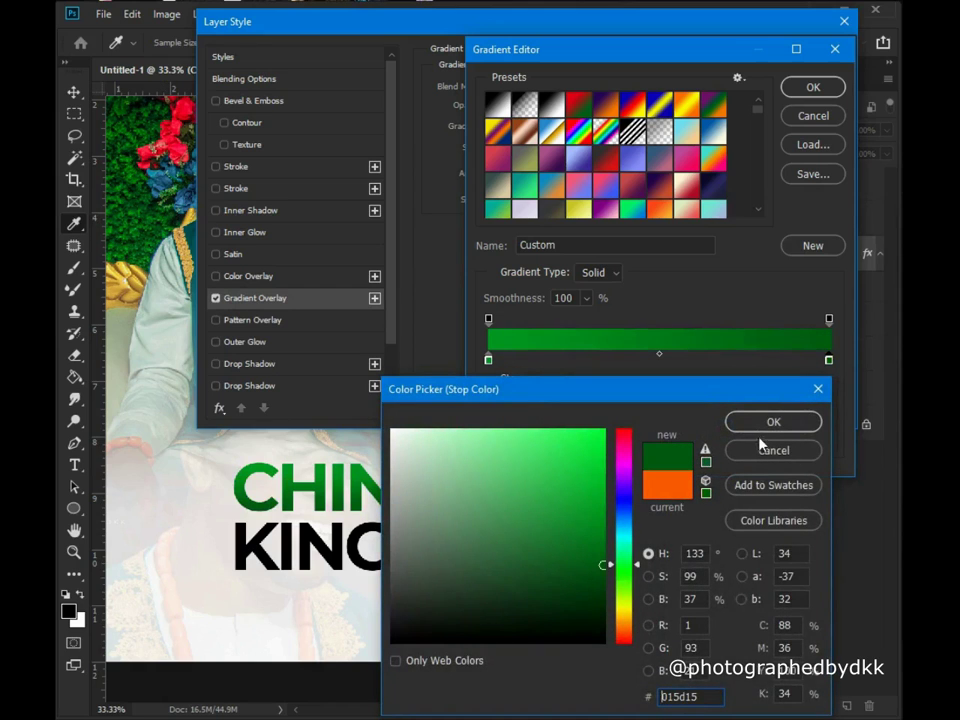
left_click(768, 423)
left_click(813, 88)
left_click(791, 61)
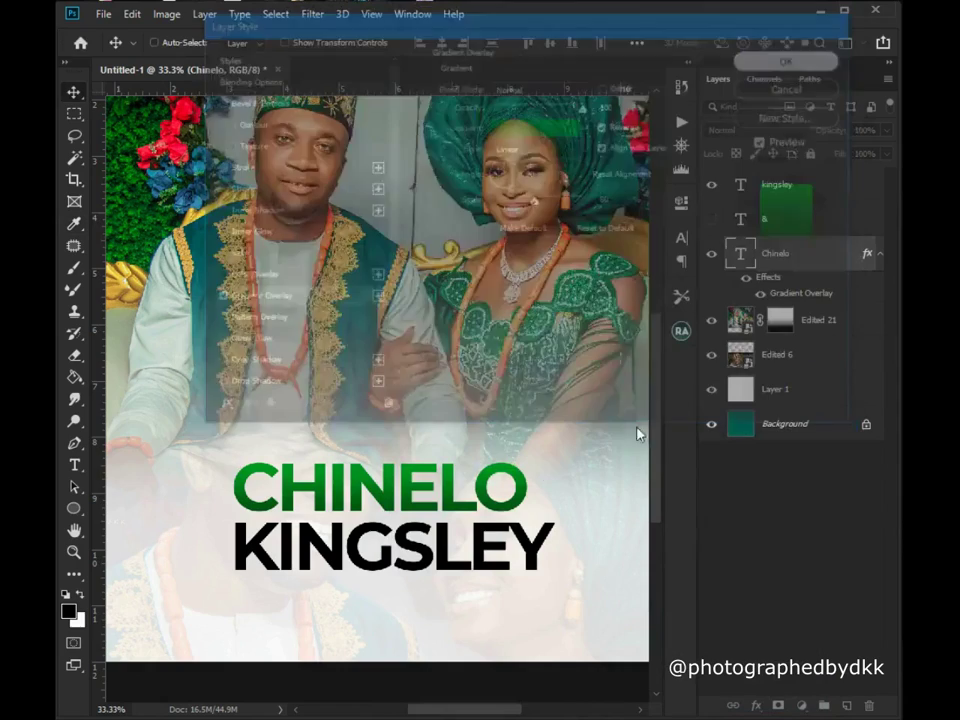
Examine the gradient on the bride's name up close and within the whole design.
double_click(75, 554)
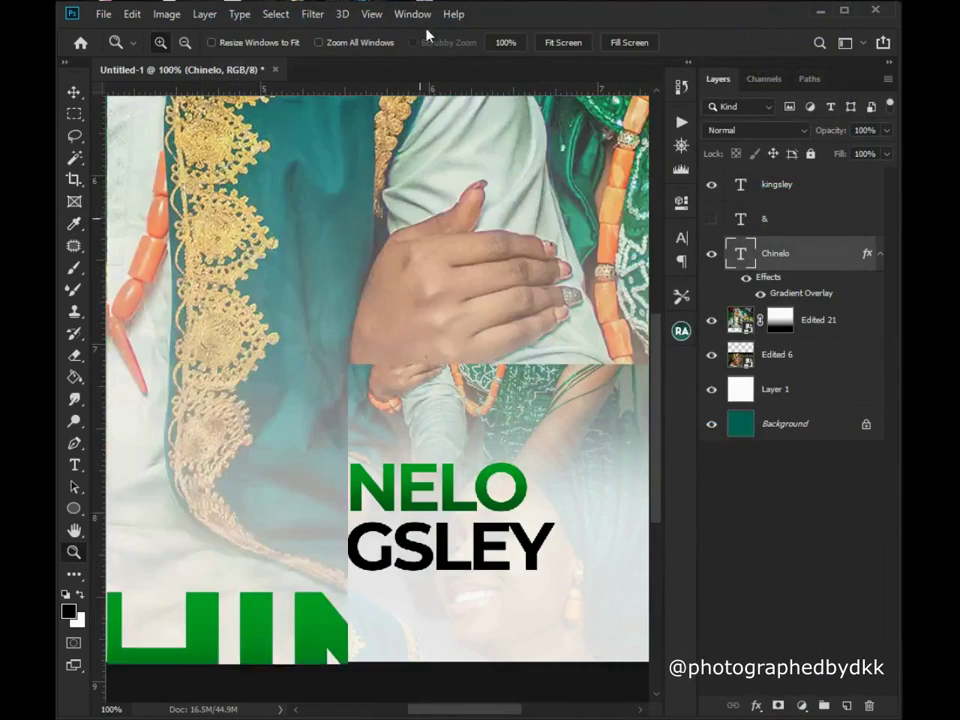
left_click(560, 43)
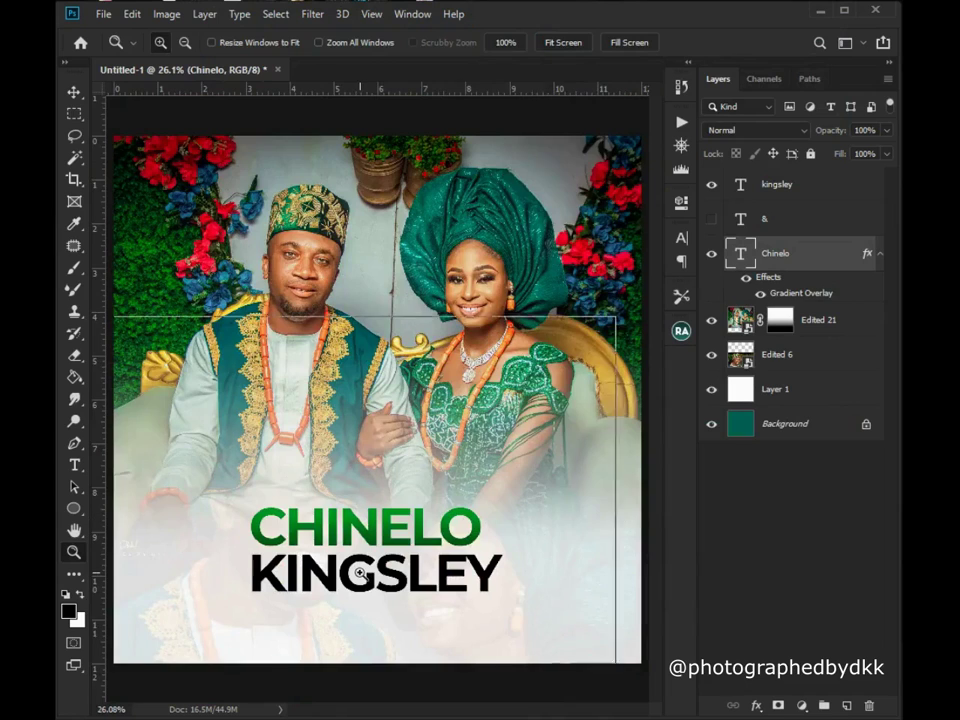
left_click(279, 540)
left_click(279, 540)
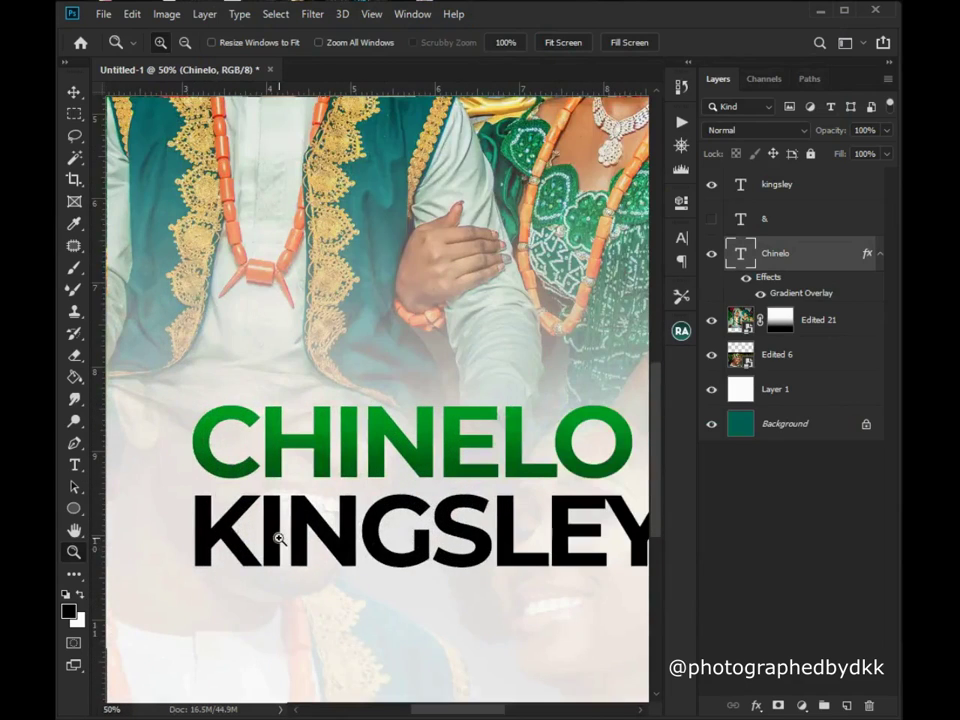
left_click(565, 43)
left_click(377, 548)
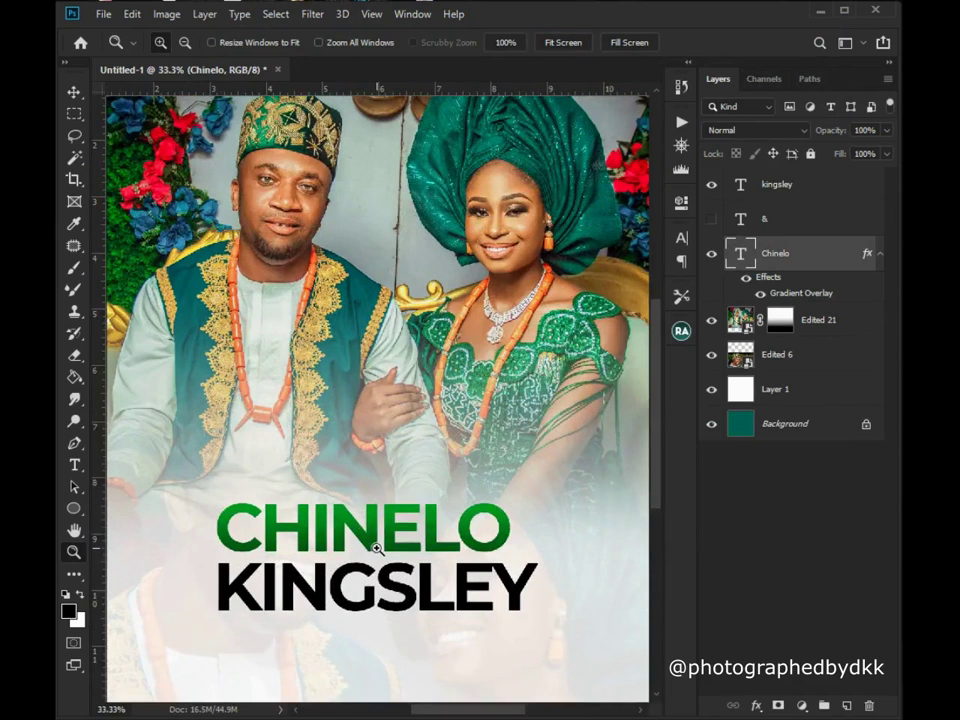
scroll(377, 548, "up", 1)
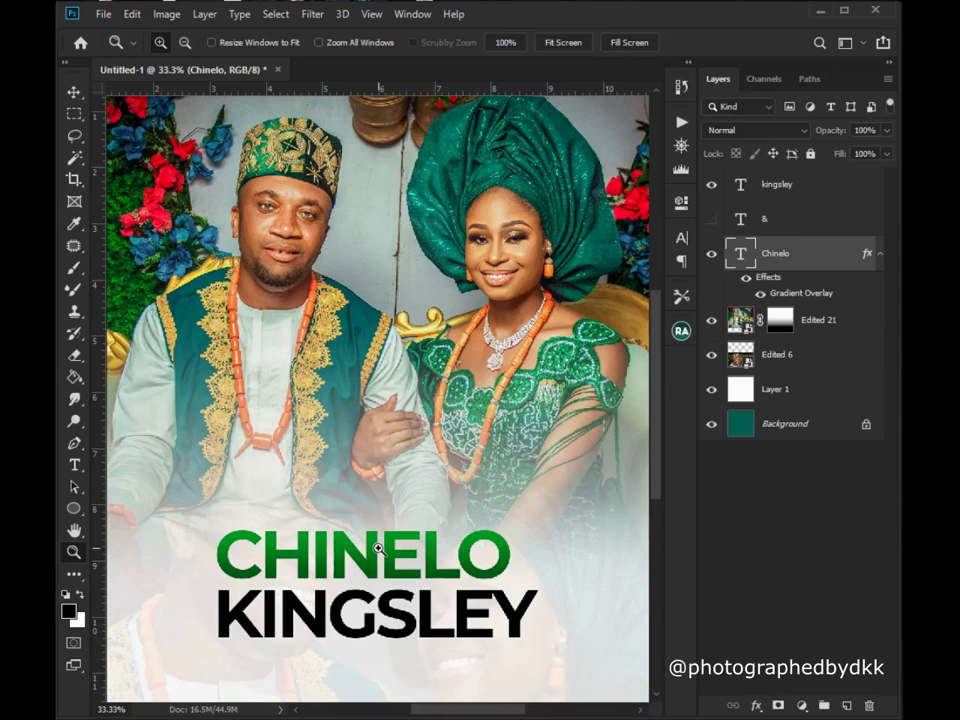
scroll(377, 548, "down", 2)
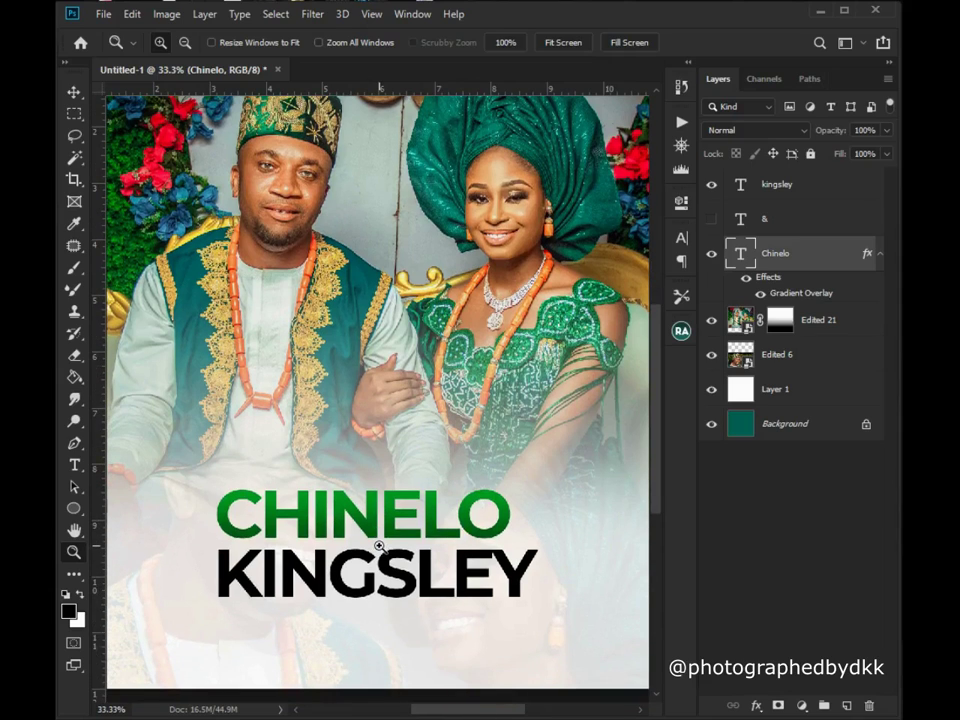
Collapse the effects list of the bride's name layer and copy its layer style.
left_click(879, 256)
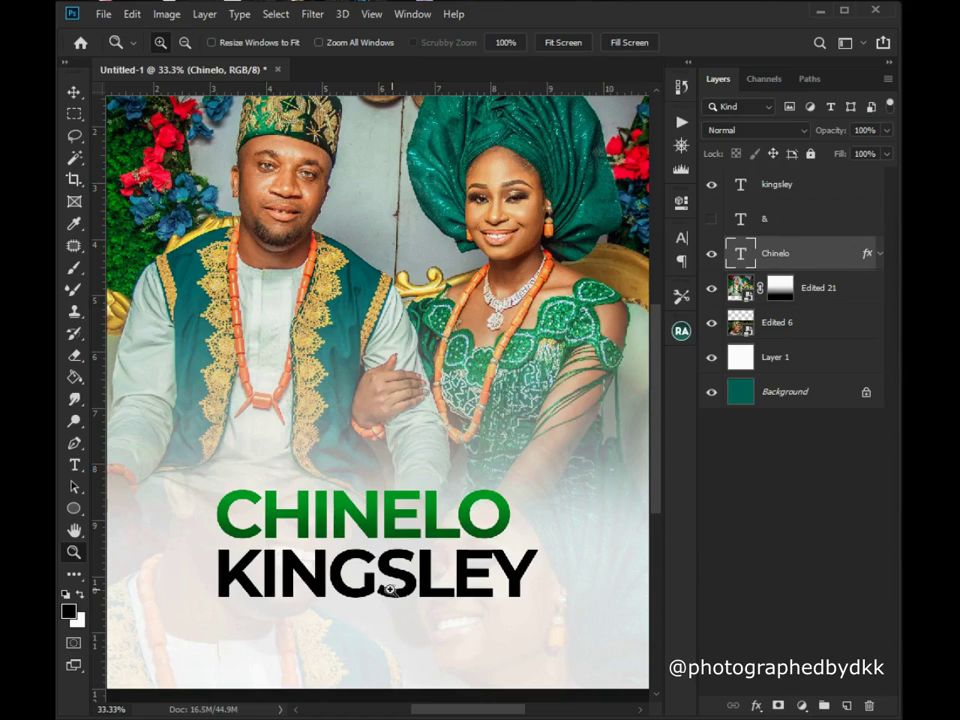
right_click(800, 184)
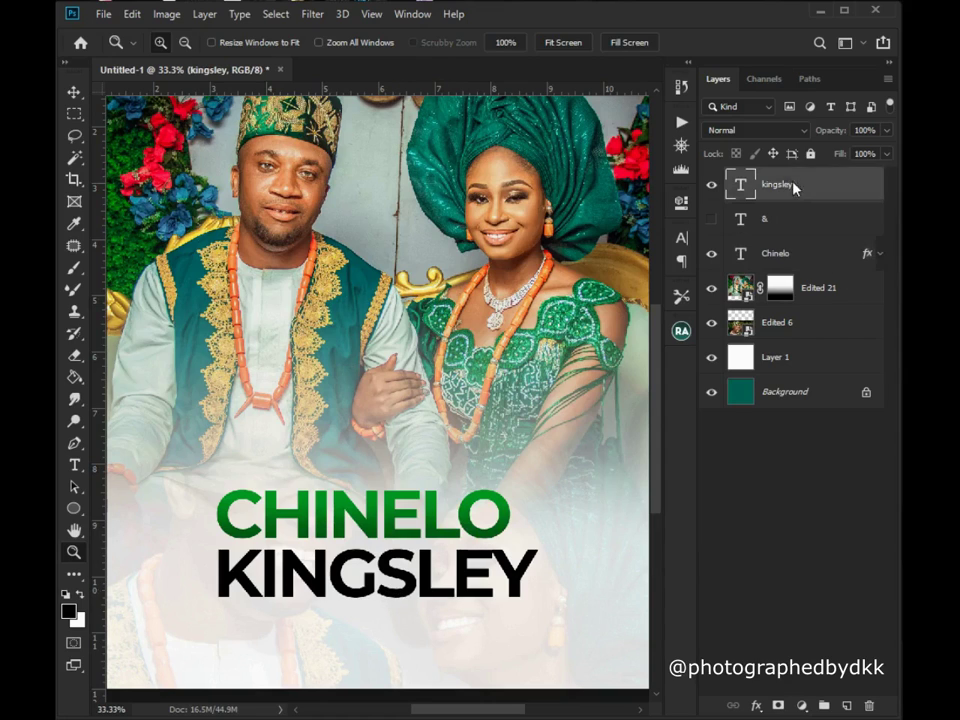
left_click(742, 33)
left_click(779, 255)
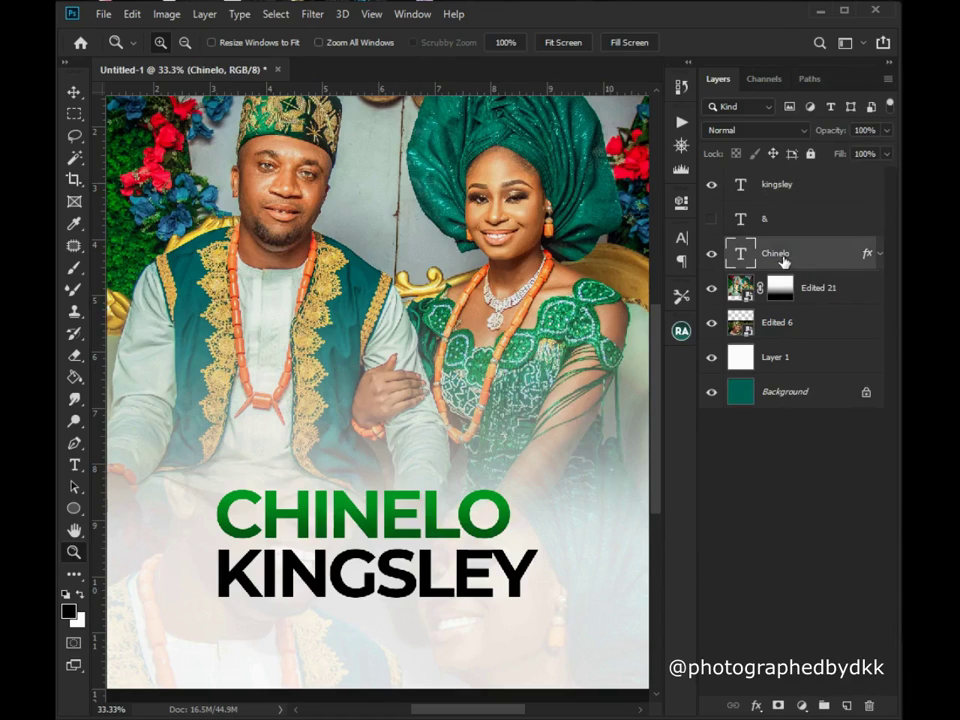
right_click(782, 257)
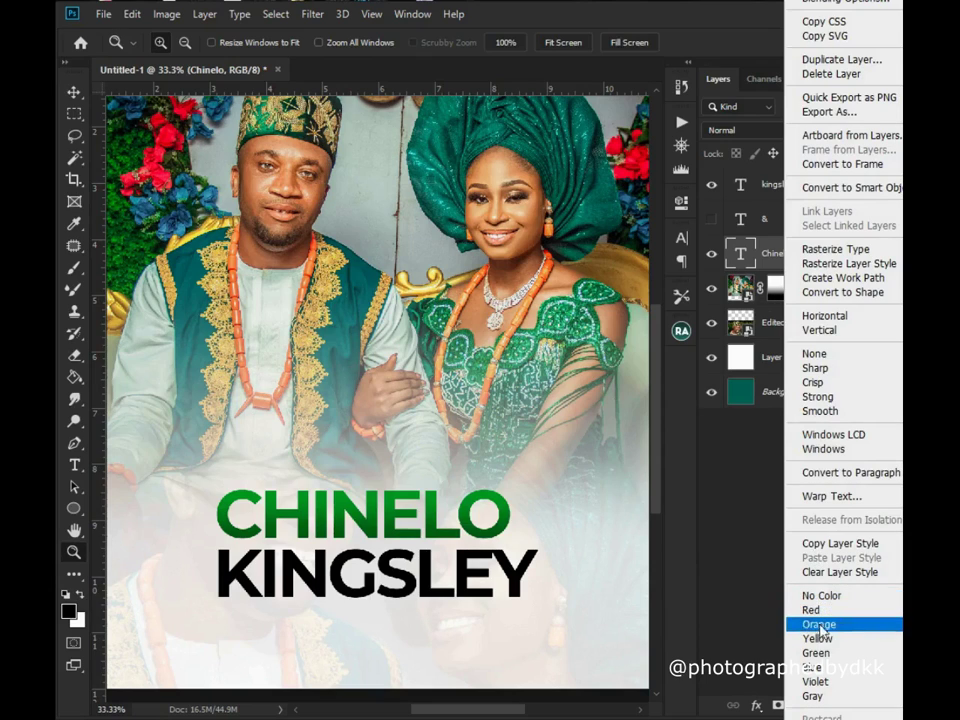
left_click(834, 546)
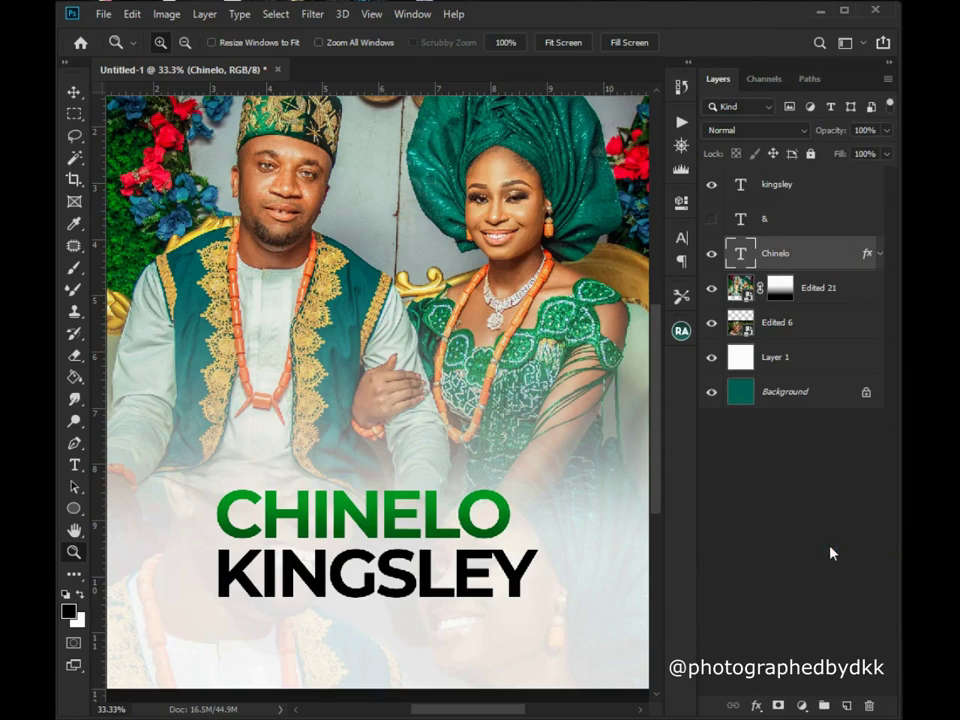
Paste the copied gradient layer style onto the groom's name layer and check both names in the full design.
left_click(796, 190)
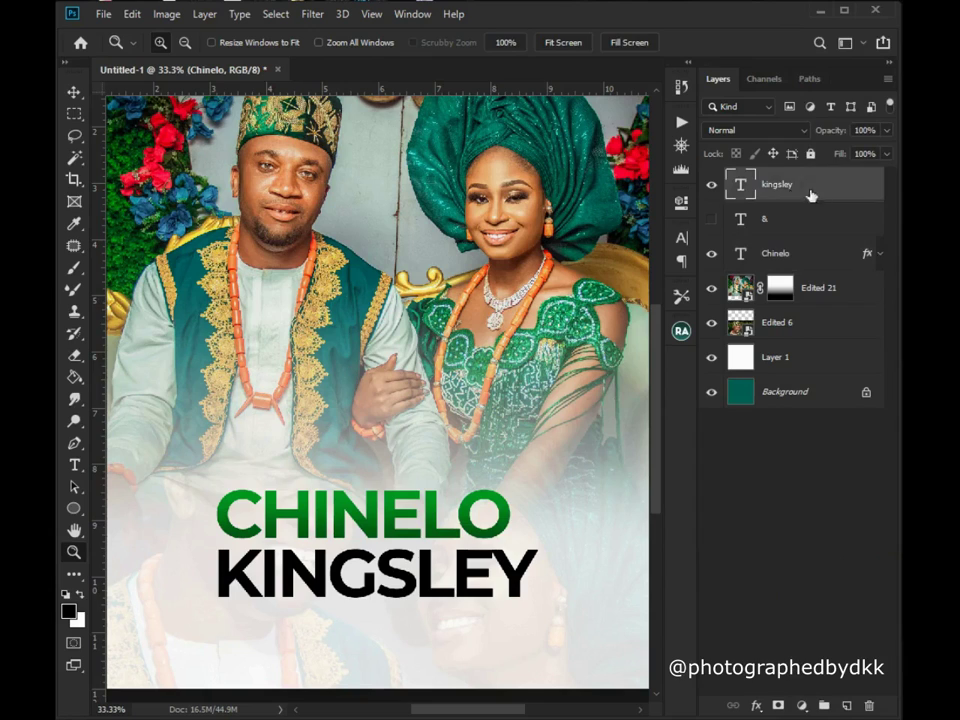
left_click(776, 256)
right_click(778, 255)
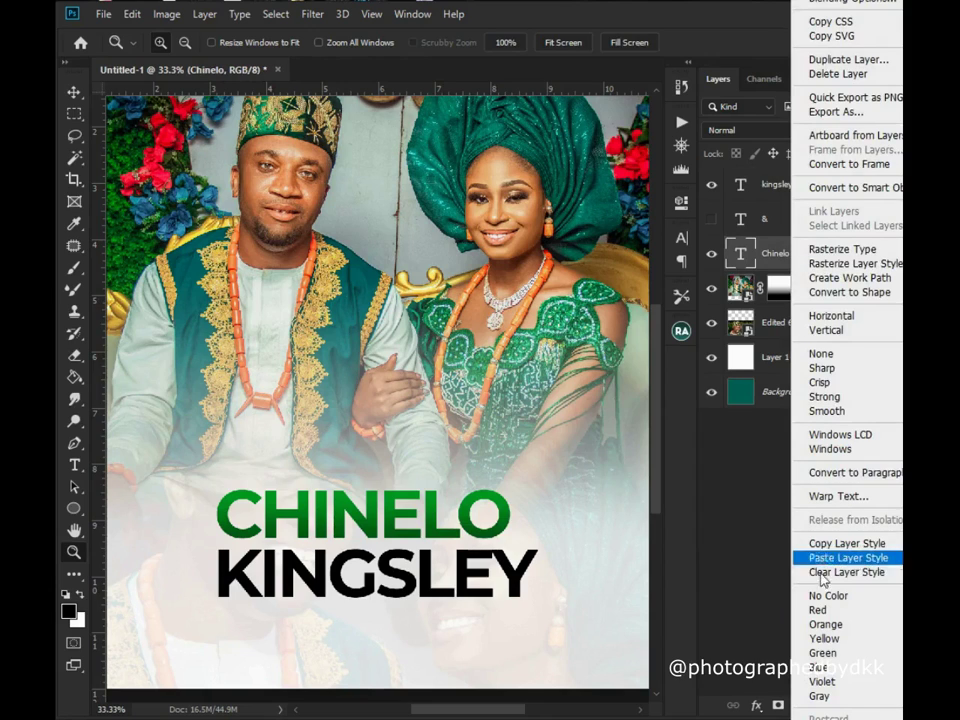
left_click(727, 527)
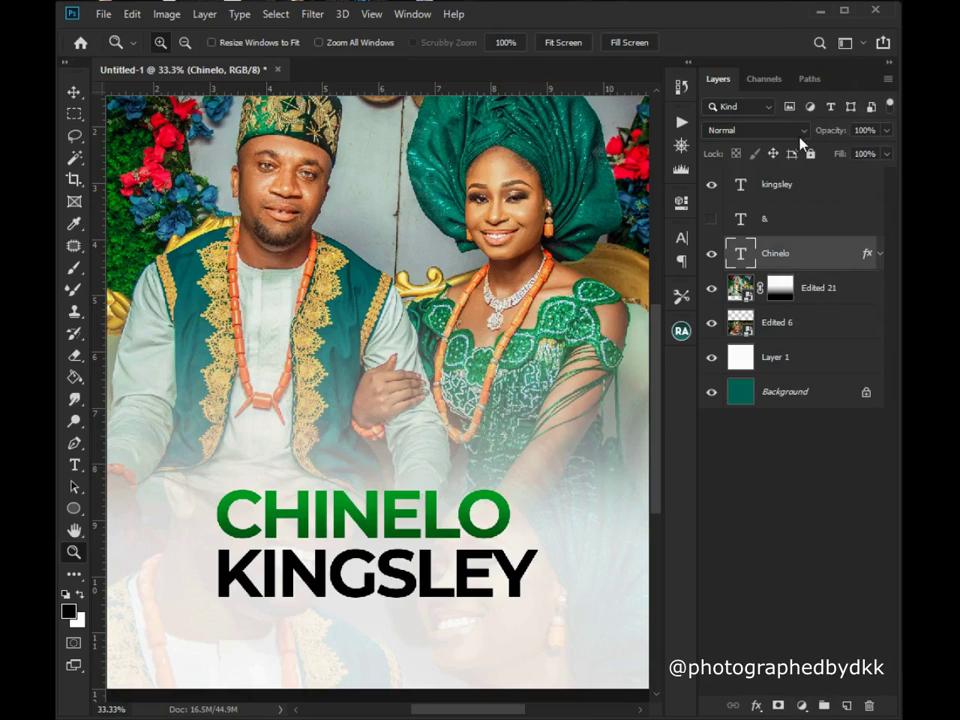
left_click(776, 188)
right_click(770, 195)
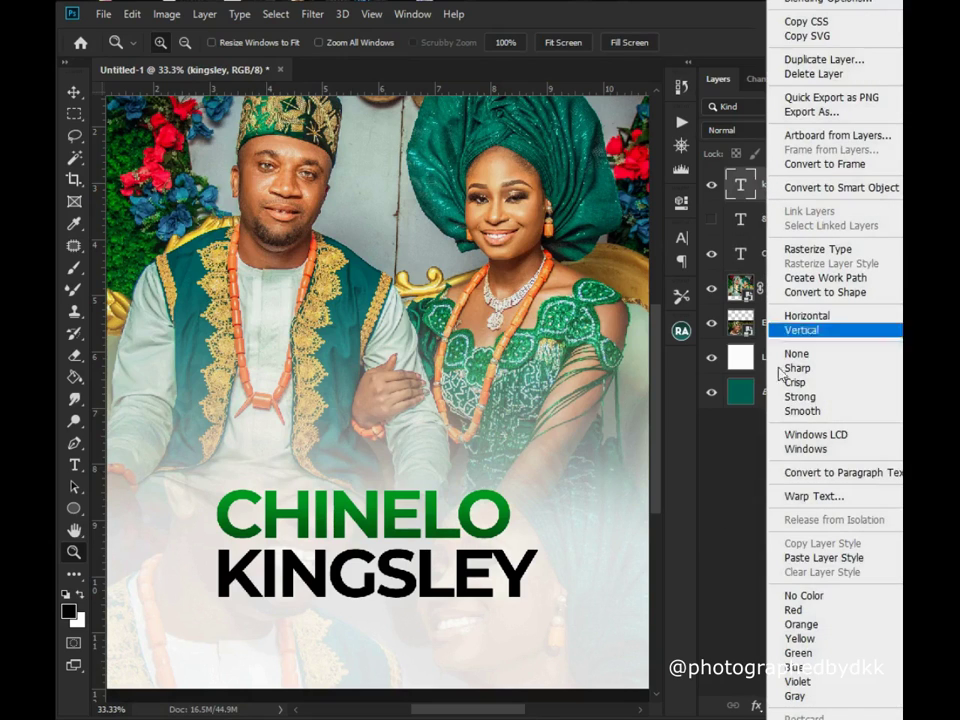
left_click(812, 557)
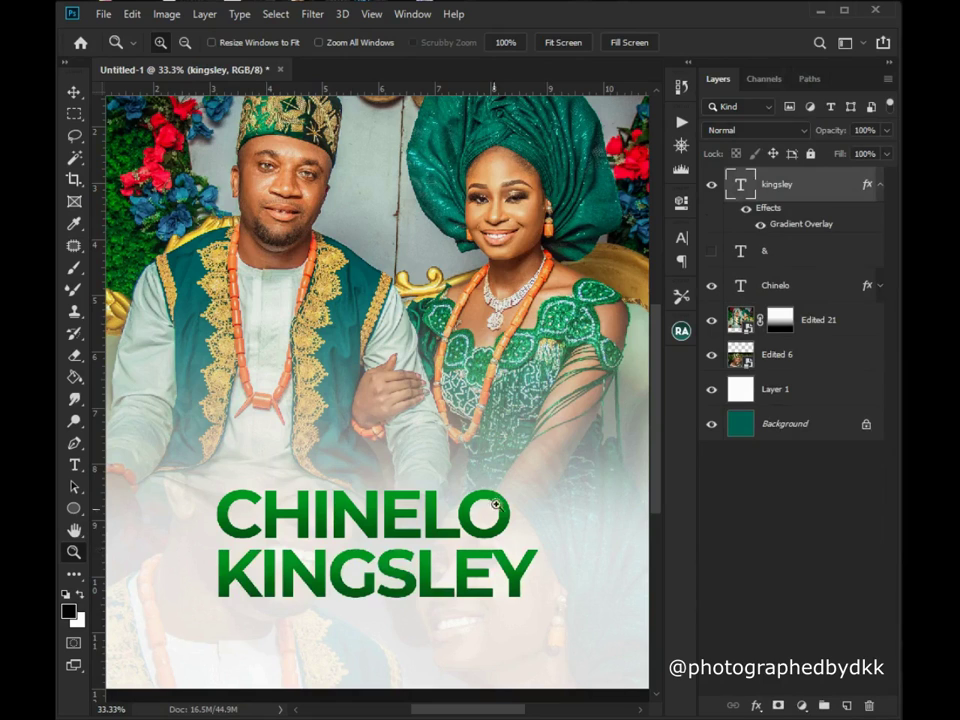
left_click(368, 566)
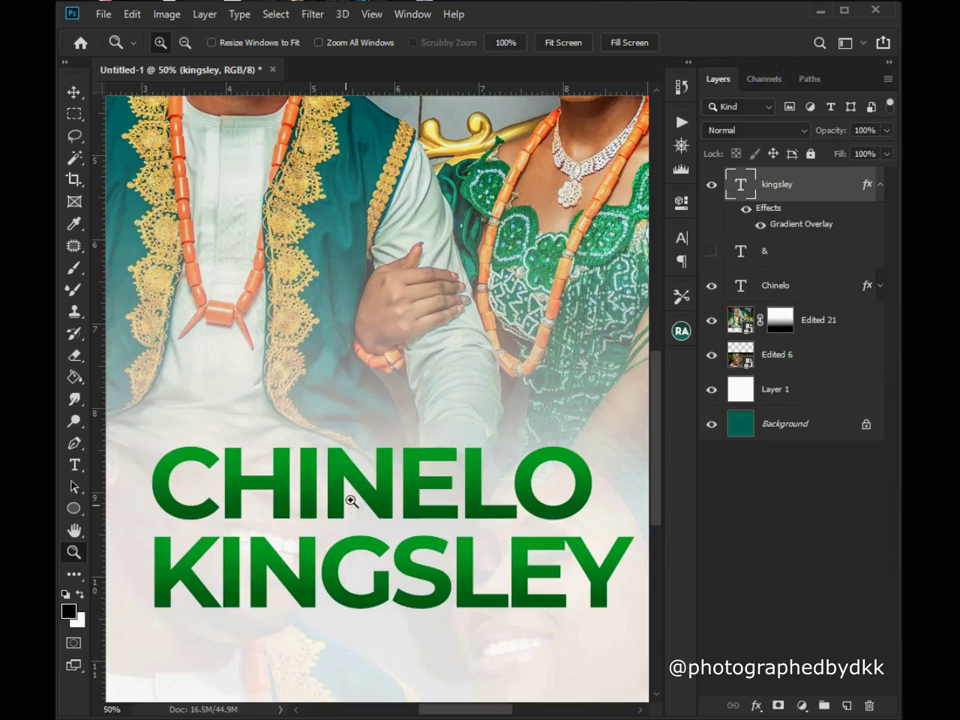
left_click(545, 43)
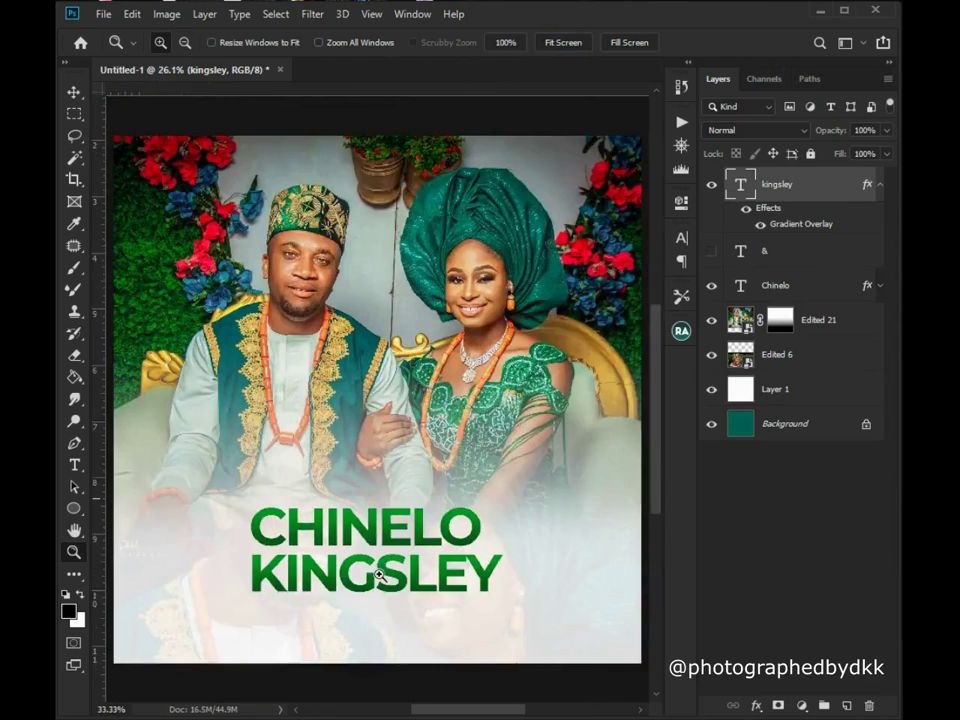
Inspect the gradients on both names up close, at 100% and within the full design.
left_click(315, 584)
left_click(315, 584)
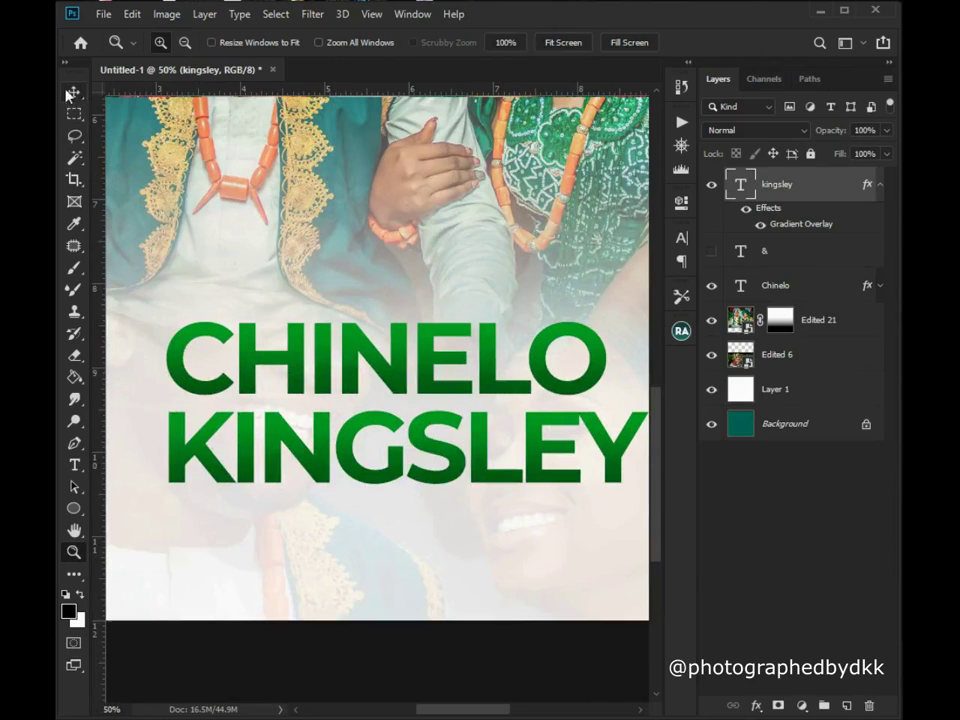
right_click(399, 183)
left_click(421, 190)
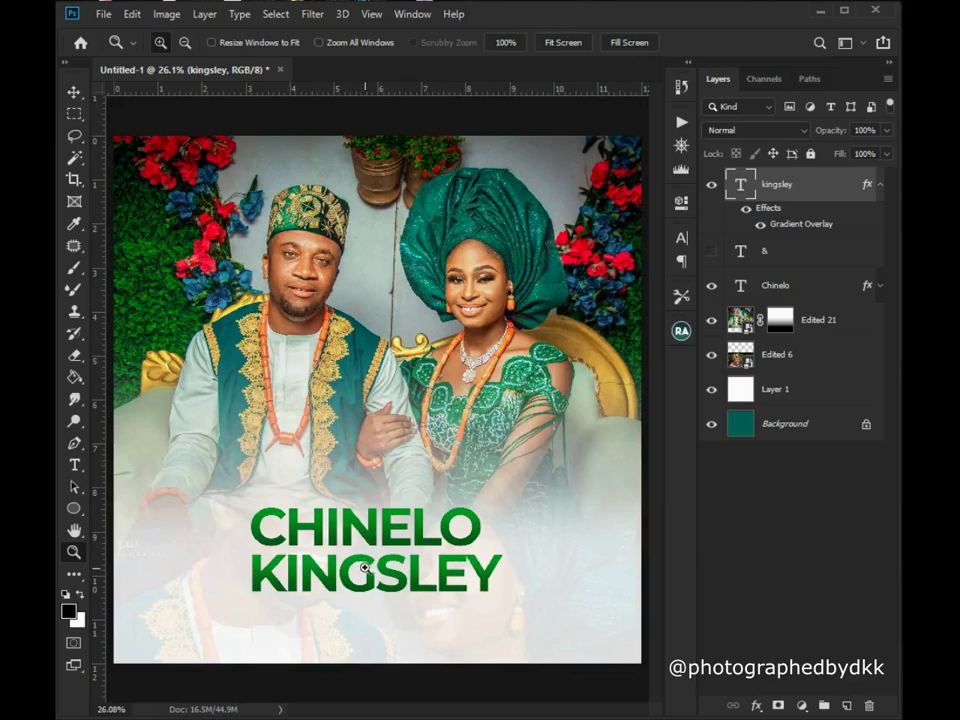
left_click(403, 596)
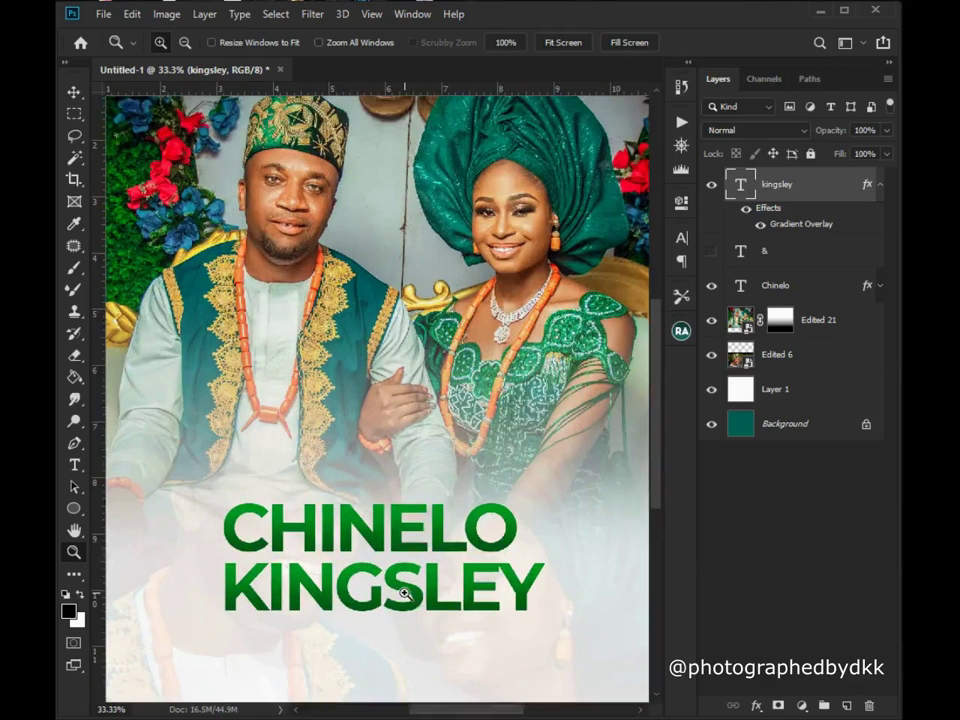
scroll(388, 555, "down", 1)
left_click(358, 577)
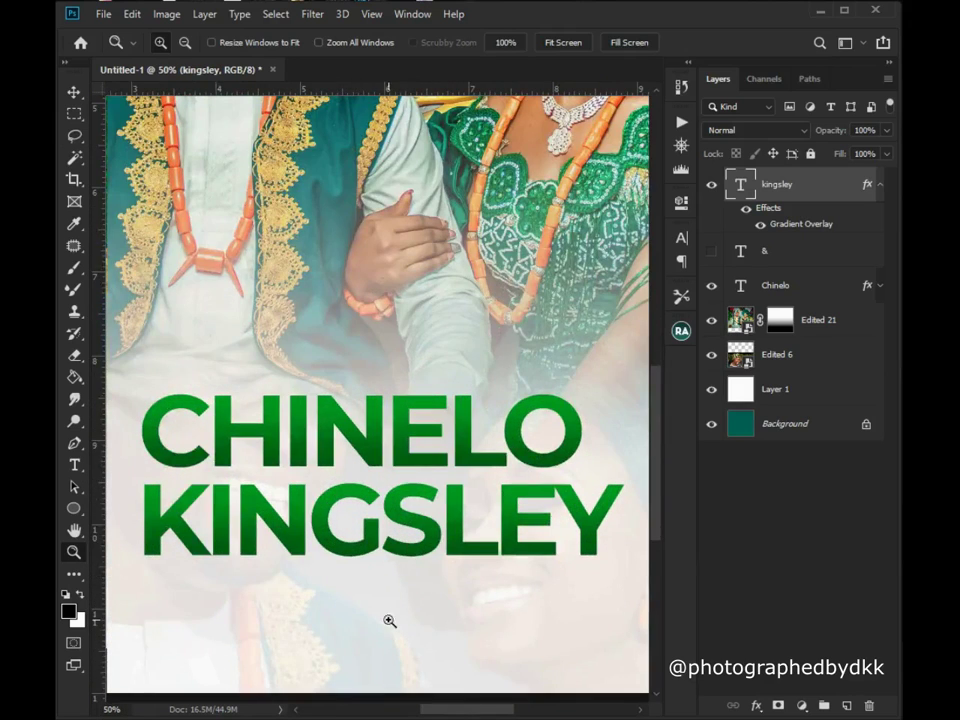
left_click(506, 42)
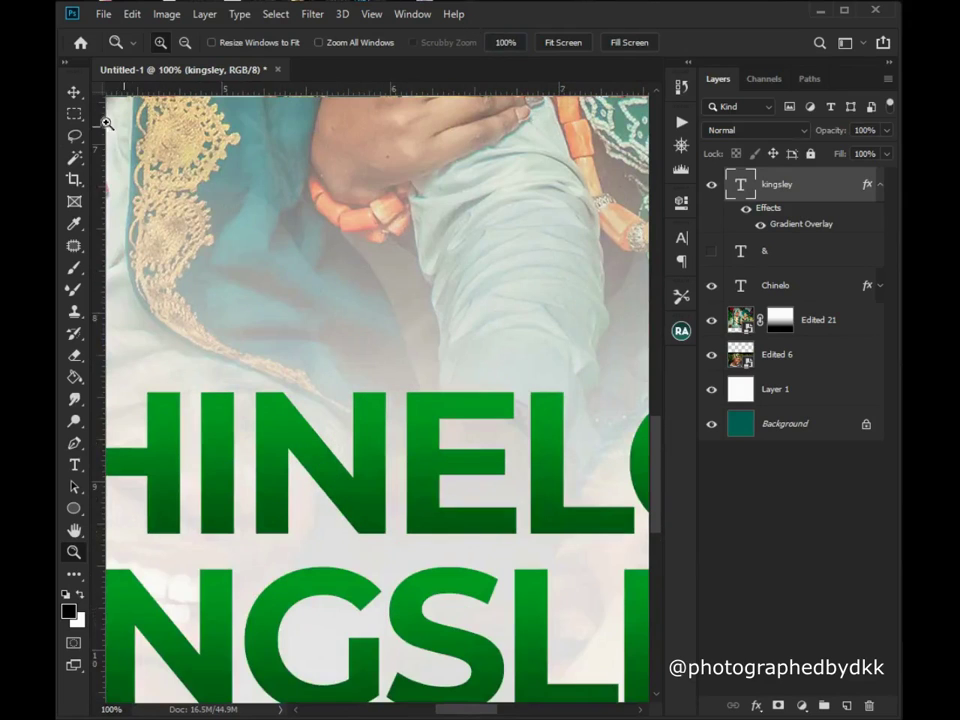
left_click(548, 43)
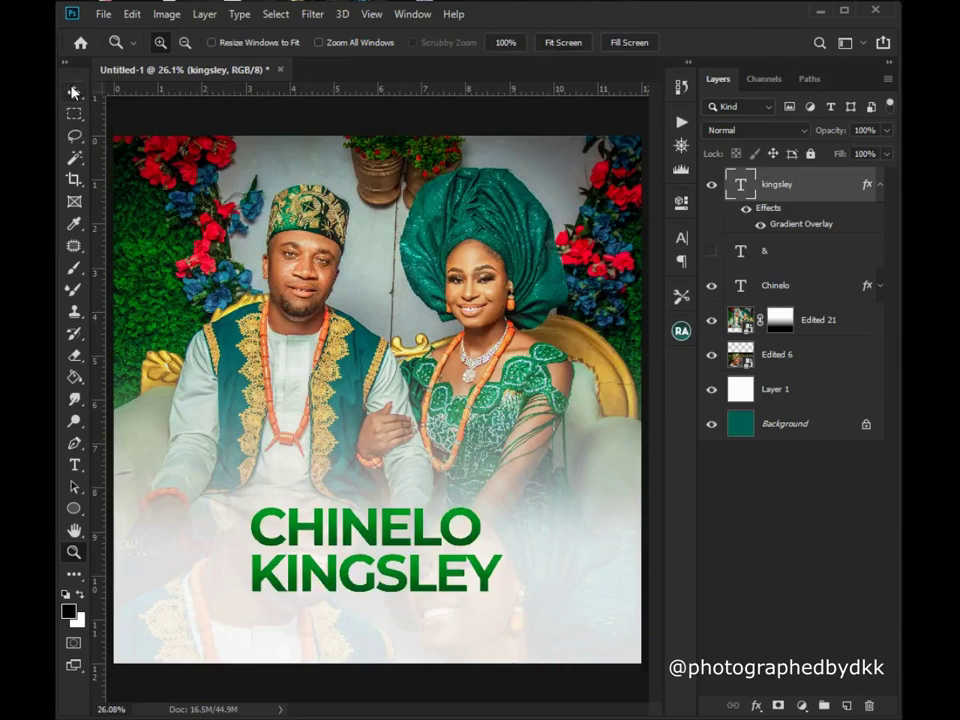
Show the ampersand layer, nudge the ampersand slightly lower beside the bride's name, and hide it again.
key("v")
left_click(712, 252)
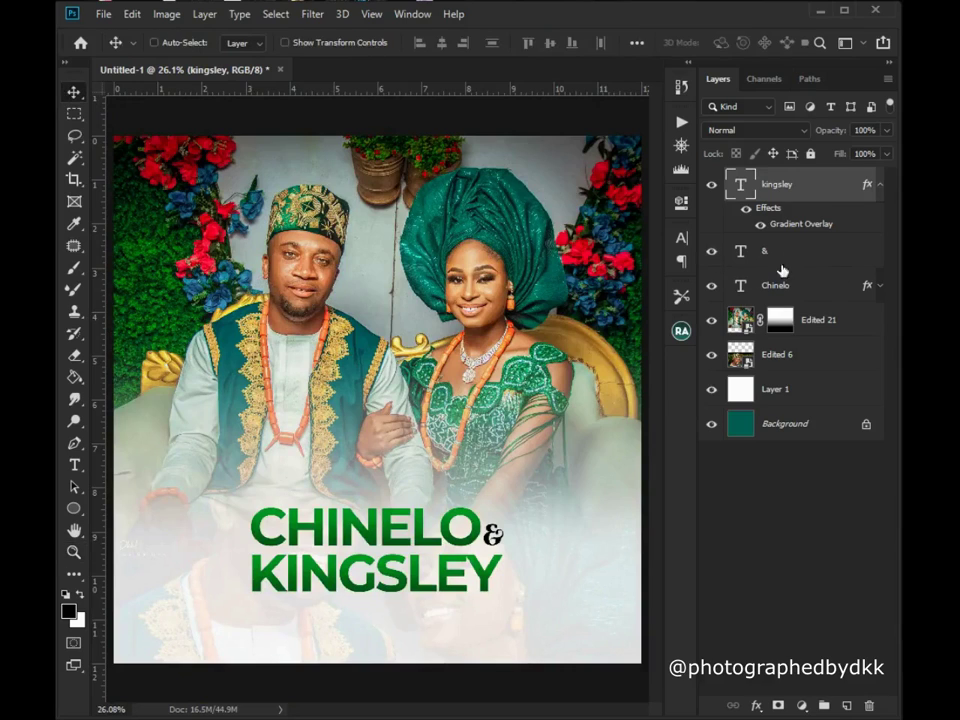
left_click(791, 262)
mouse_move(492, 537)
left_mouse_down()
mouse_move(467, 530)
mouse_move(357, 550)
mouse_move(274, 544)
mouse_move(493, 536)
left_mouse_up()
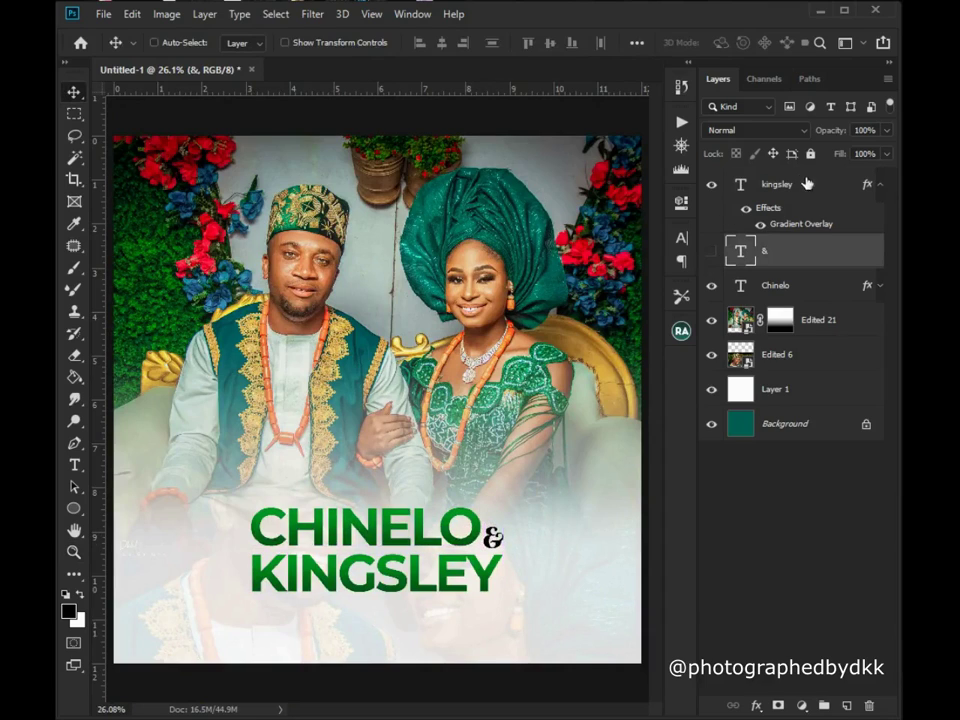
Place the groom's name layer directly above the bride's name layer and move both names up slightly together.
left_click_drag(786, 190, 787, 289)
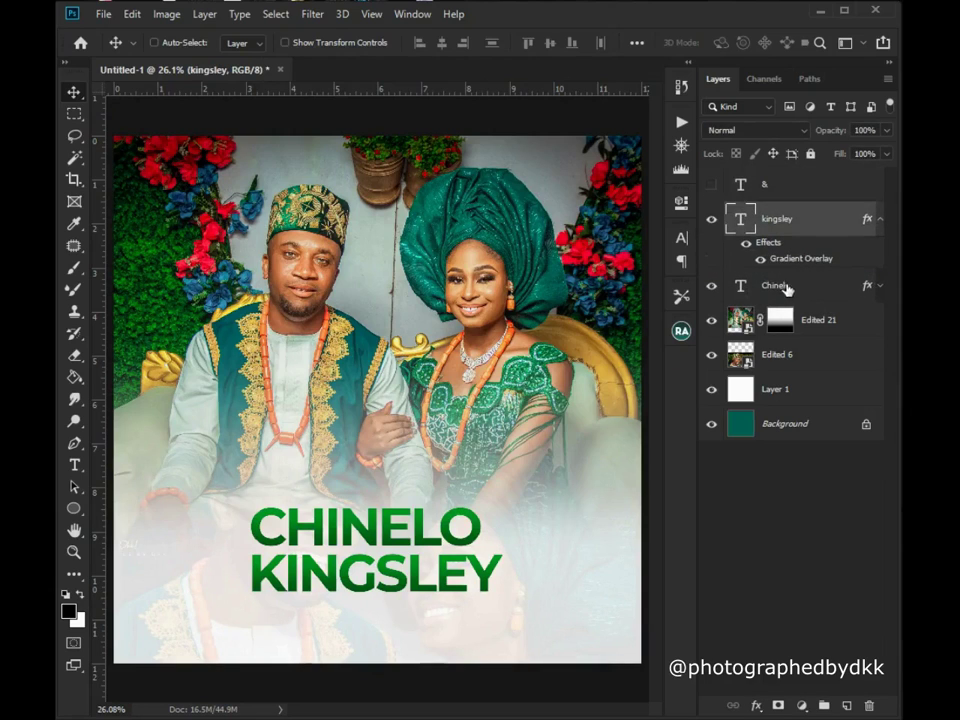
left_click(418, 526, "shift")
left_click_drag(418, 526, 418, 507)
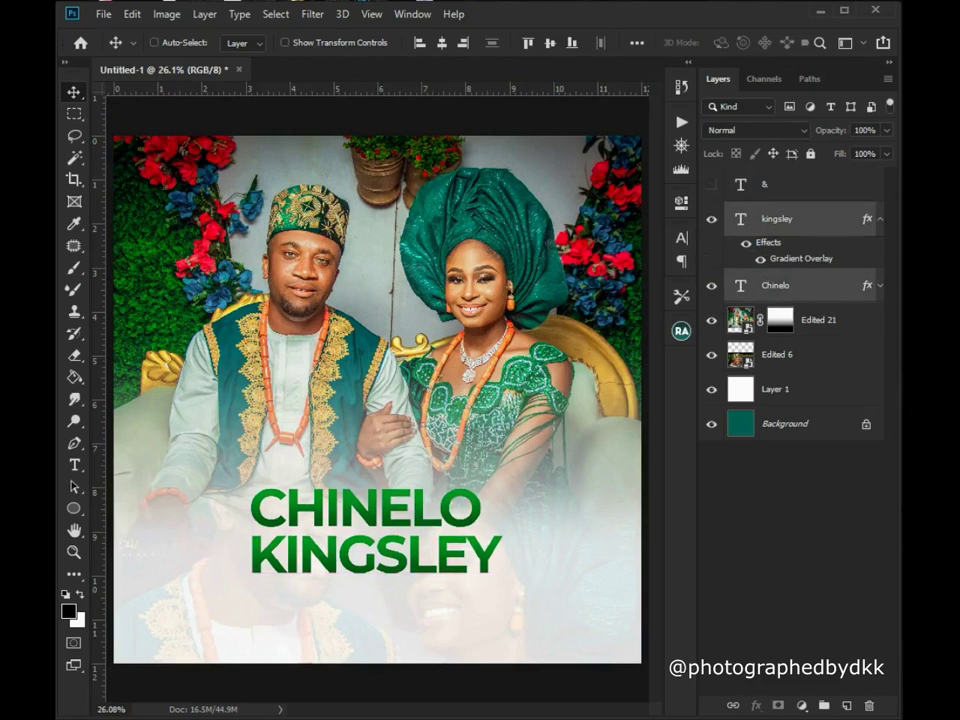
Add a new text layer reading "Wedding Photobook" in the empty area below the couple's names.
left_click(70, 556)
left_click(339, 578)
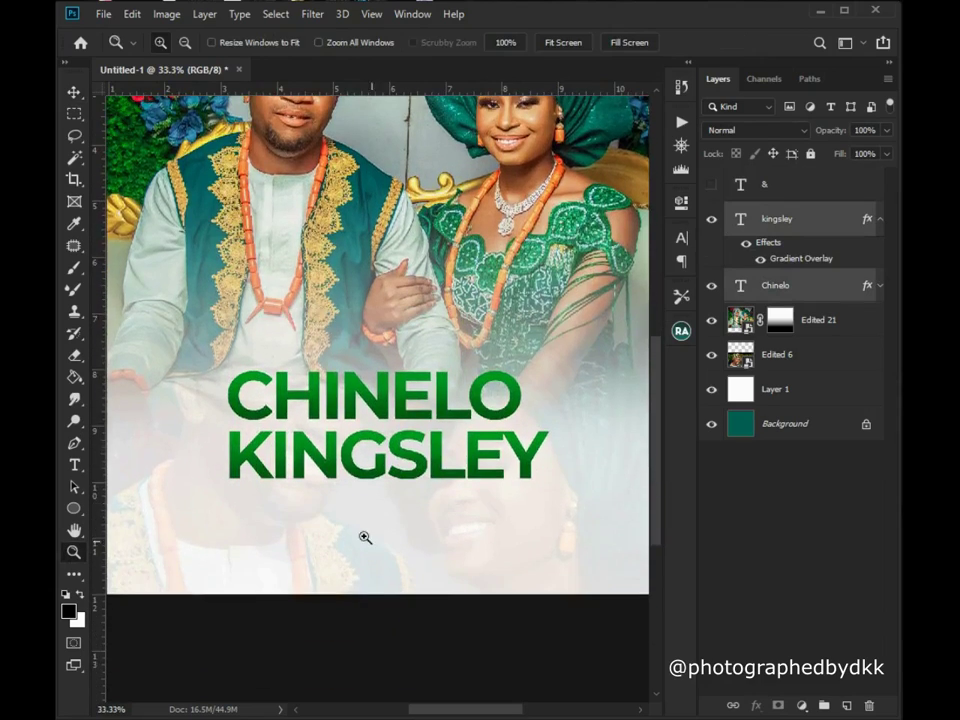
left_click(348, 531)
key("t")
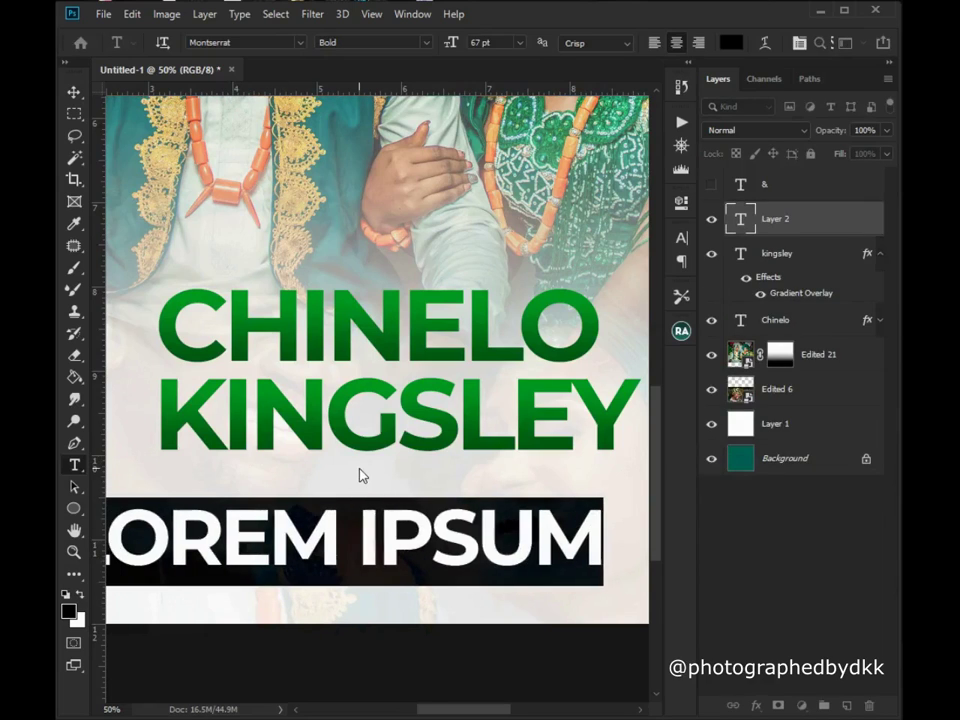
type("WE")
type("UN")
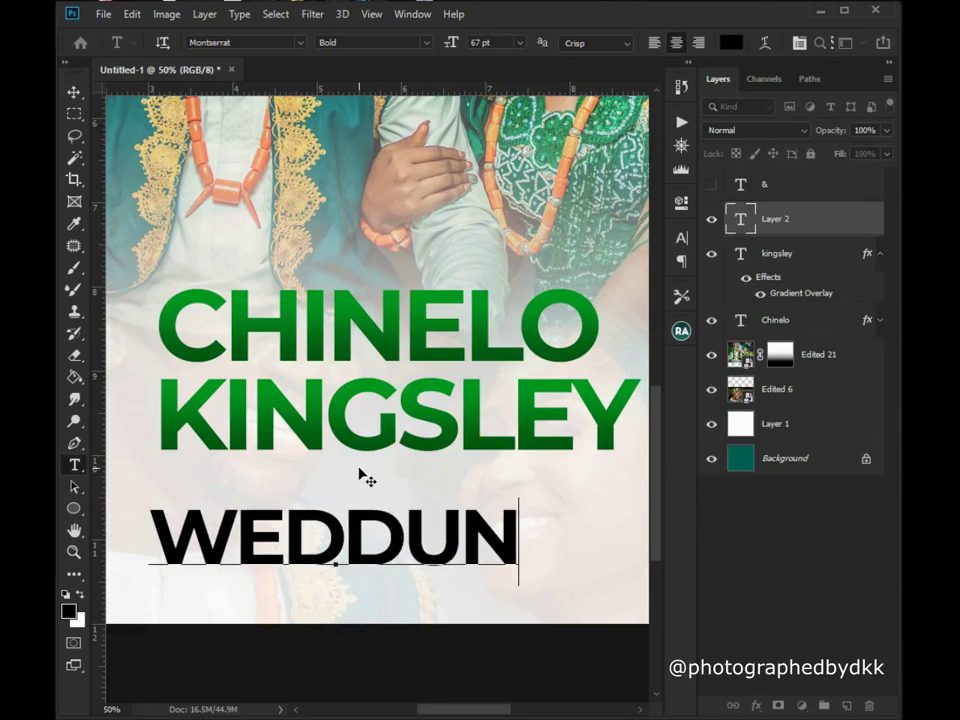
key("BackSpace")
key("BackSpace")
type("ING")
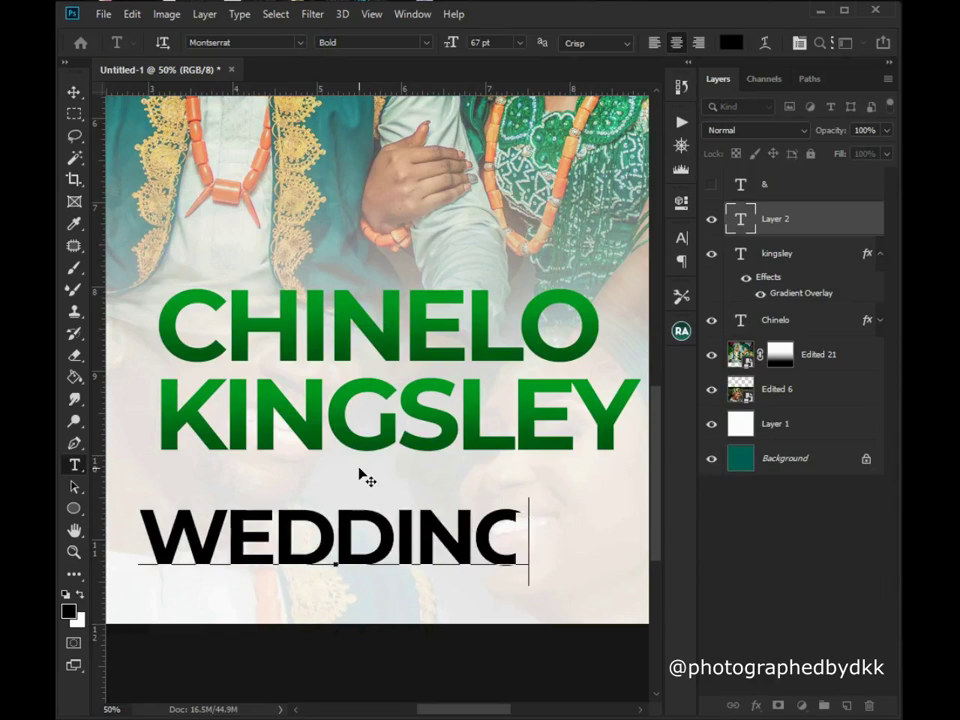
type(" PH")
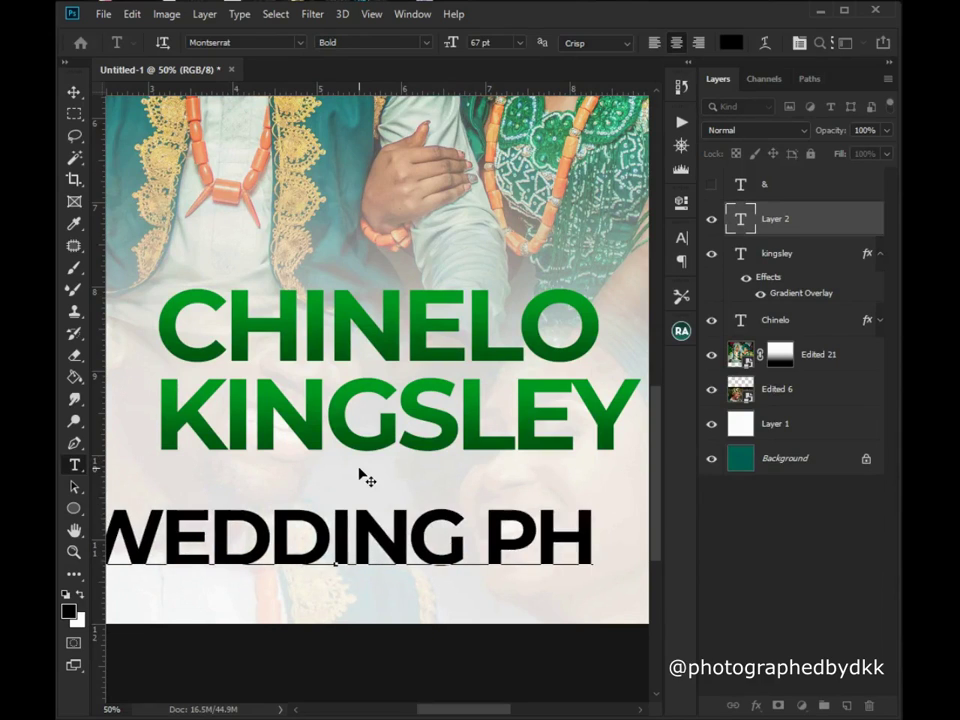
type("OTOBO")
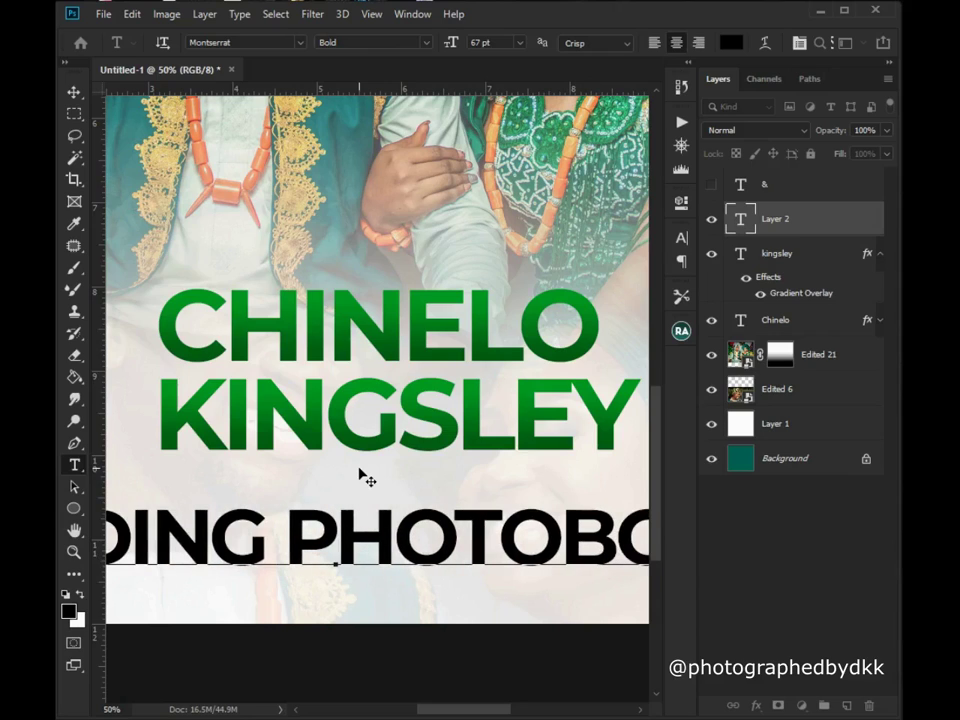
Set the size of the whole "Wedding Photobook" text to 27 pt.
key("ctrl+a")
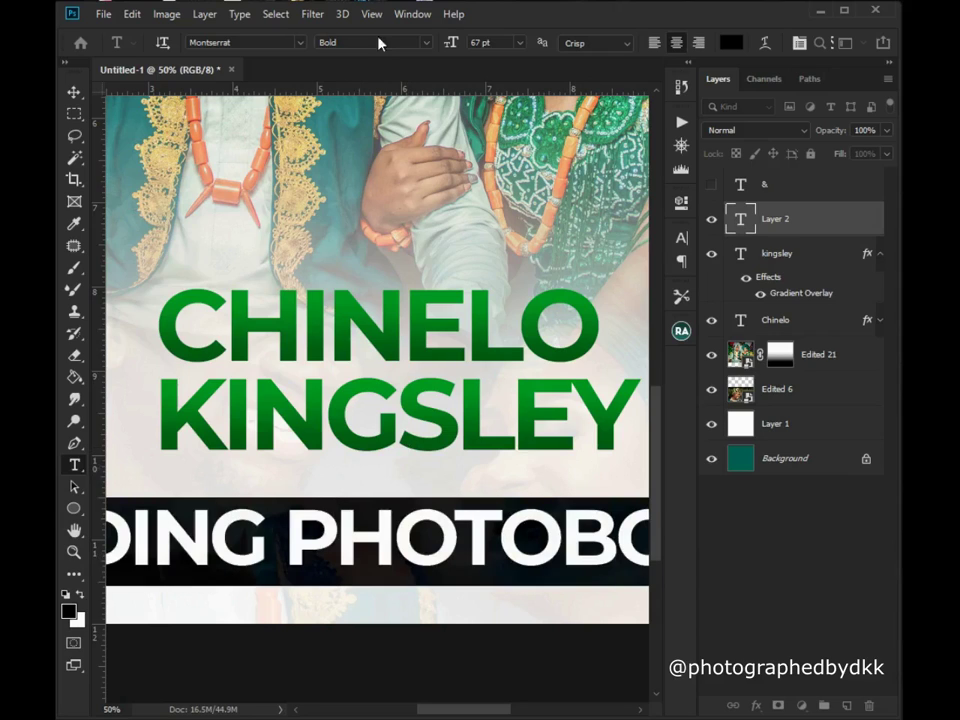
key("shift+Down")
key("shift+Down")
key("shift+Down")
key("shift+Down")
key("shift+Down")
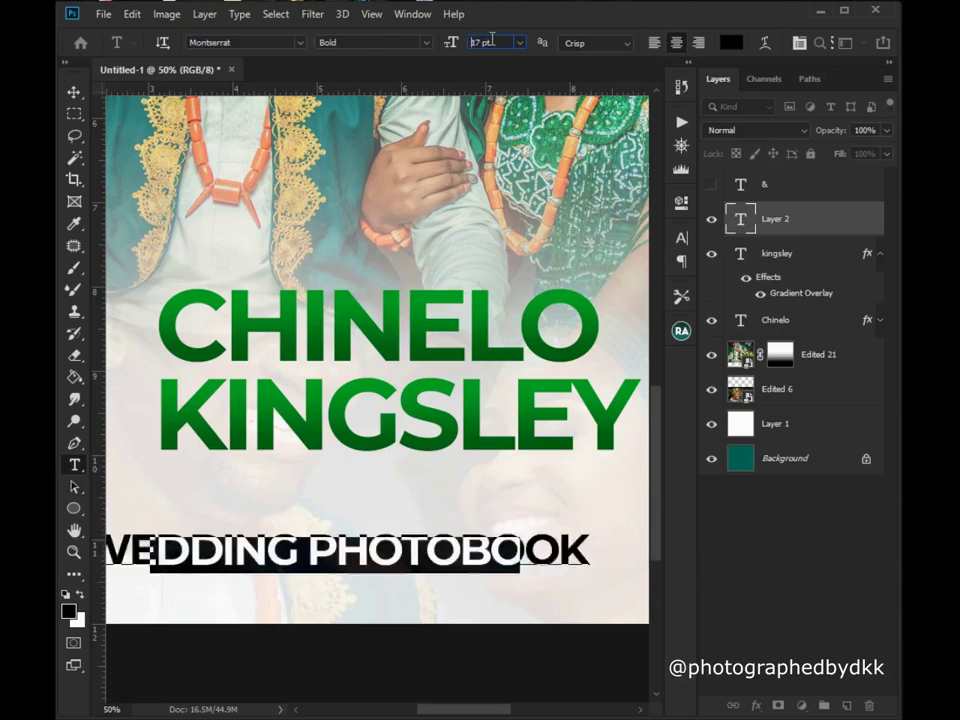
key("shift+Up")
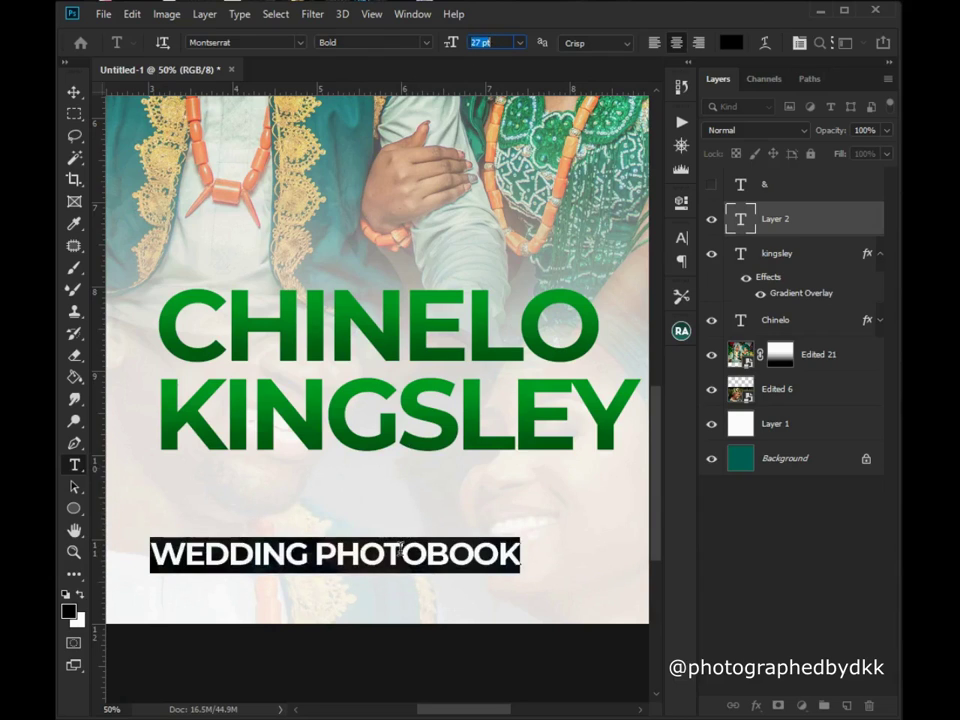
Move the "Wedding Photobook" text up closer beneath the groom's name and turn off its All Caps formatting.
left_click_drag(360, 480, 407, 450)
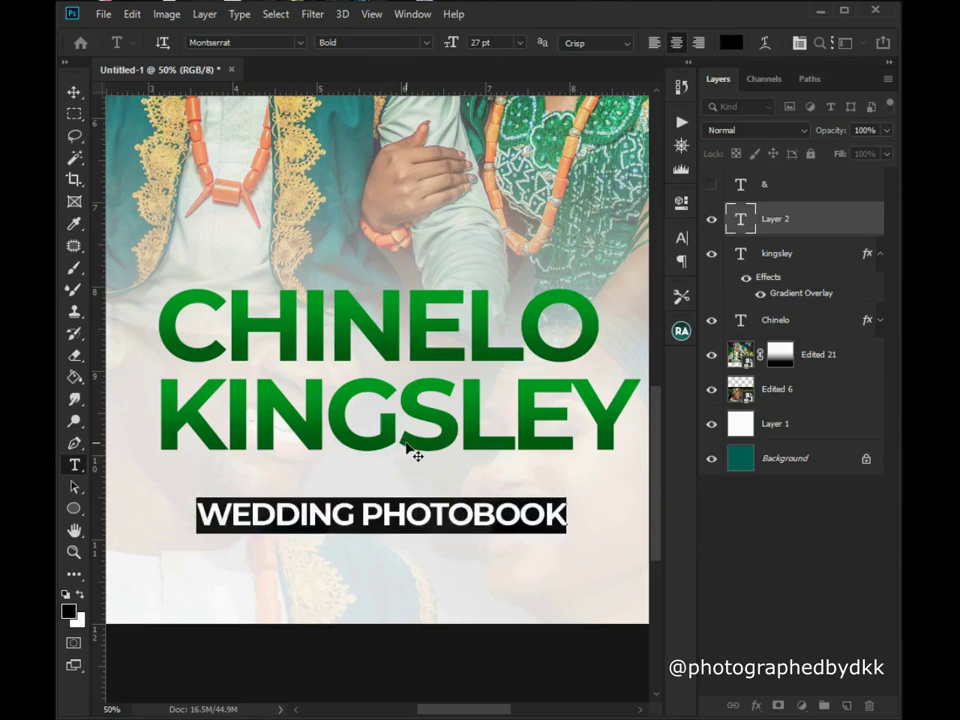
key("ctrl+shift+k")
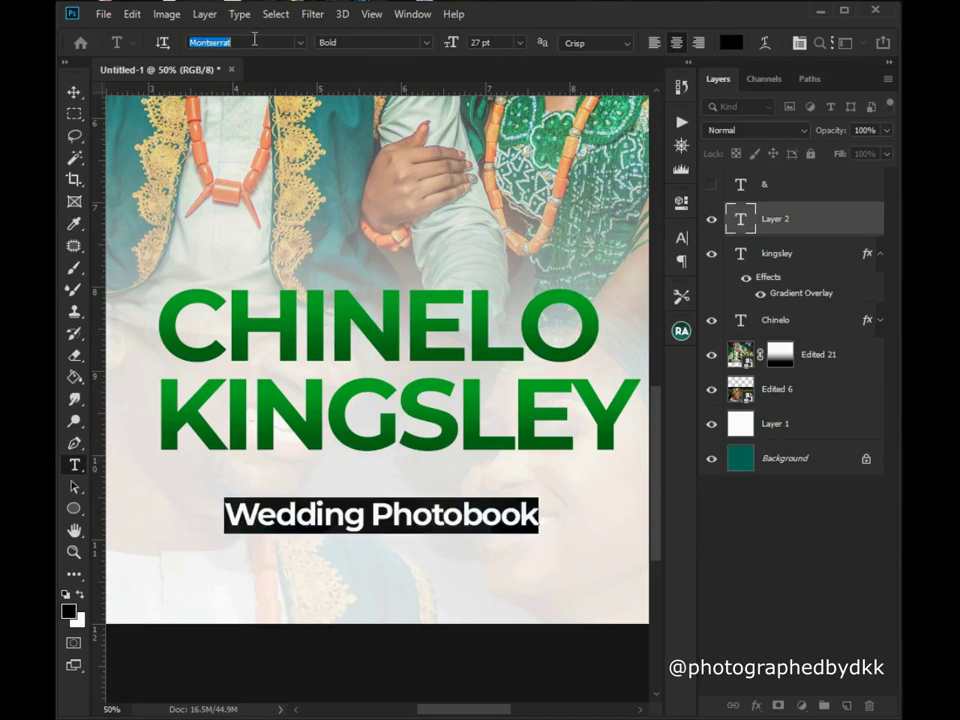
Try out fonts on the "Wedding Photobook" text and apply Oliver Blush Regular.
key("Down")
key("Down")
key("Down")
key("Down")
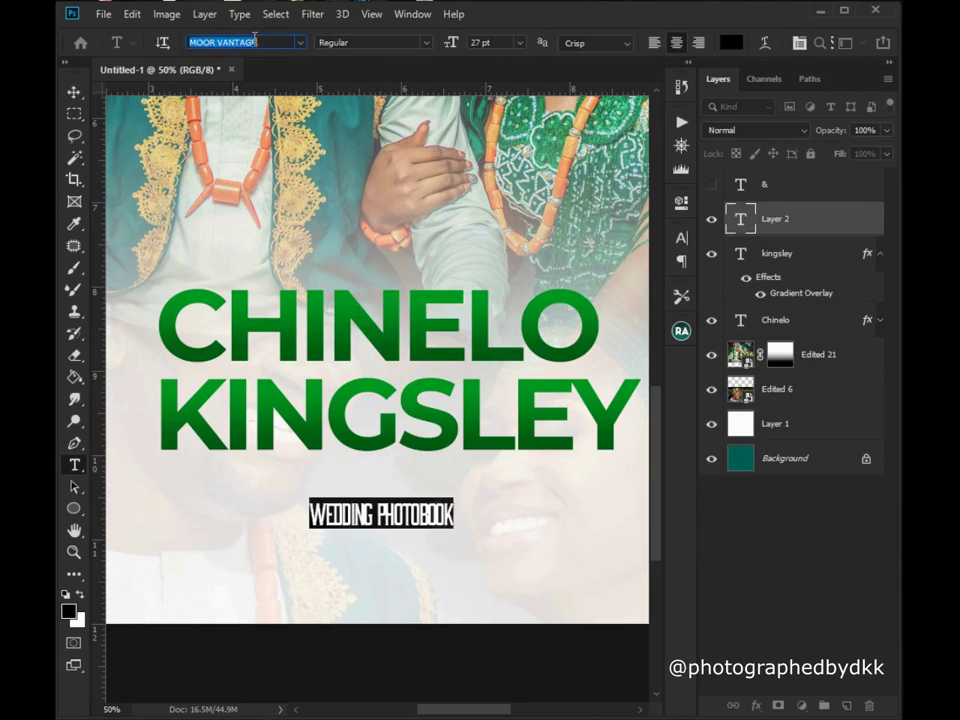
key("Down")
key("Down")
key("Down")
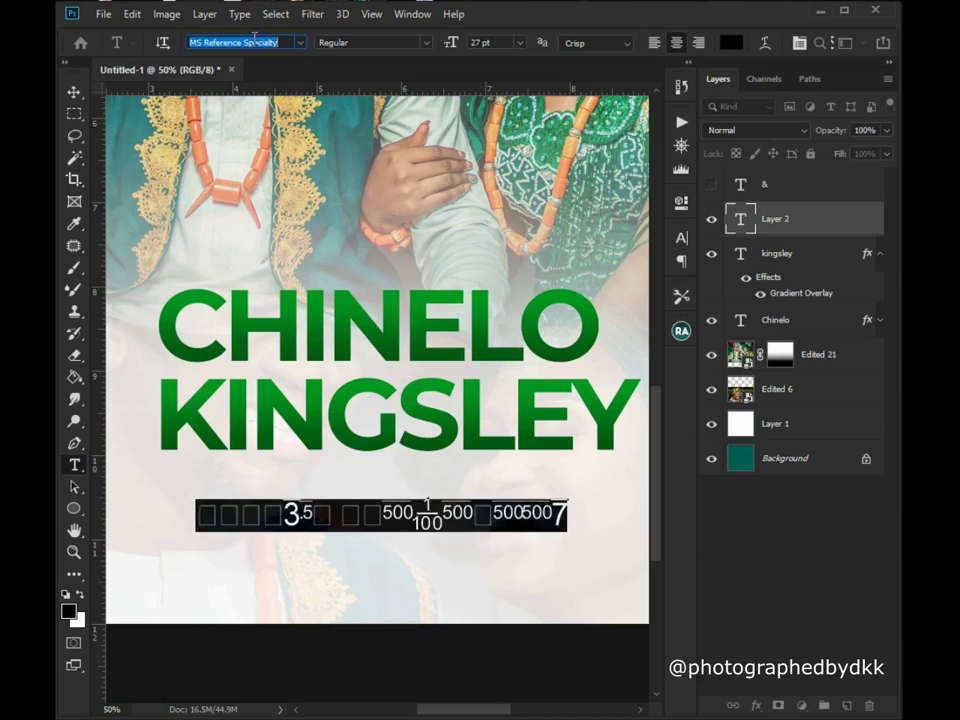
key("Down")
key("Down")
key("Down")
key("Down")
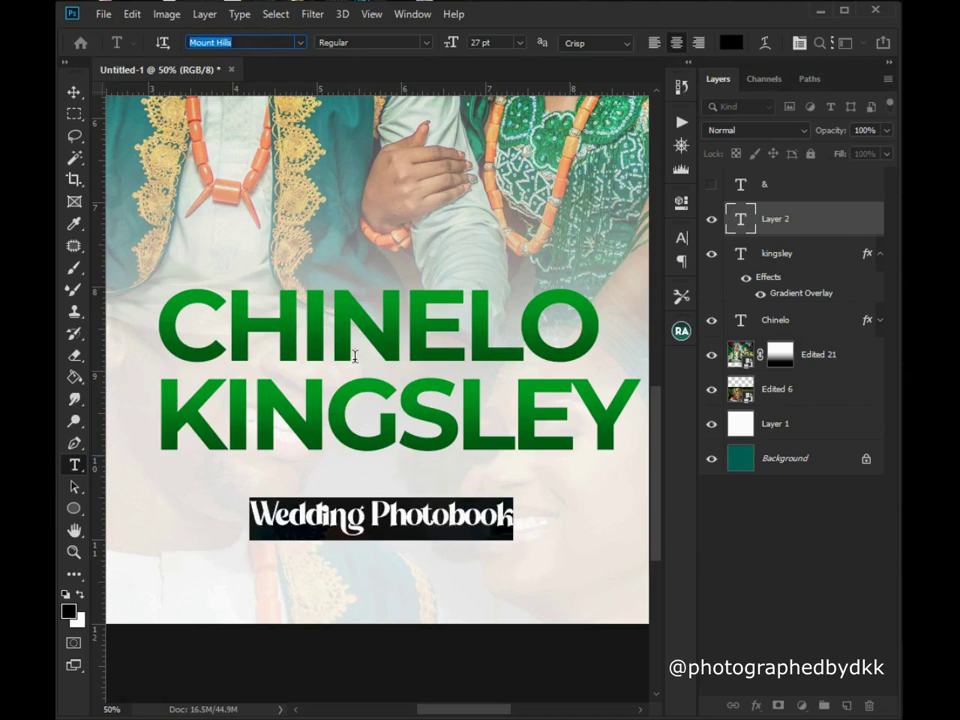
key("Down")
key("Down")
key("Down")
key("Down")
key("Down")
key("Down")
key("Down")
key("Down")
key("Down")
key("Down")
key("Down")
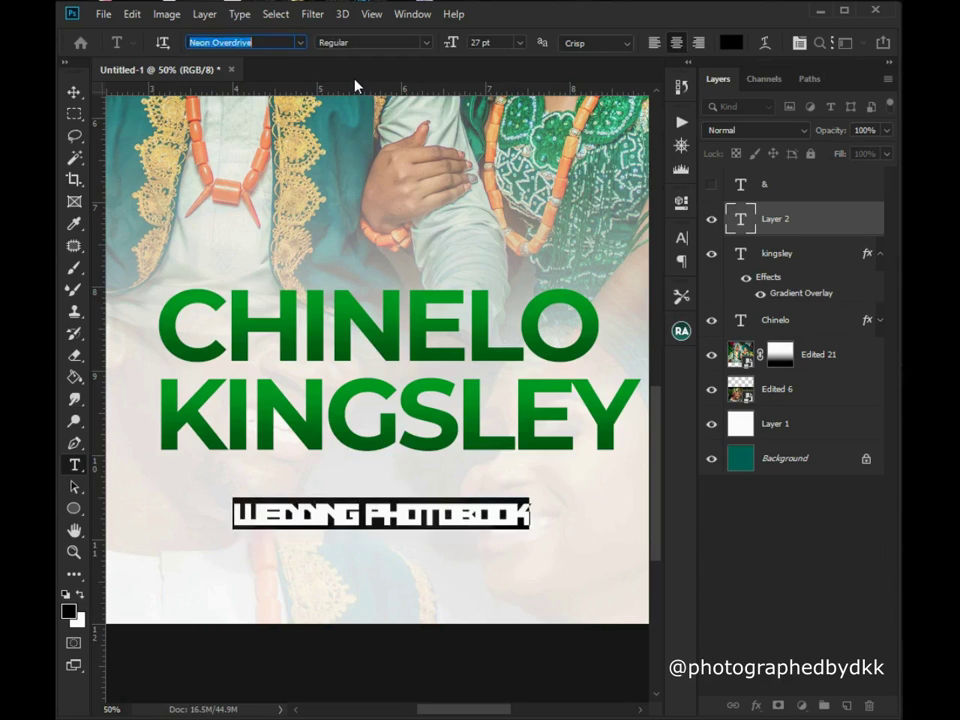
key("Down")
key("Down")
key("Down")
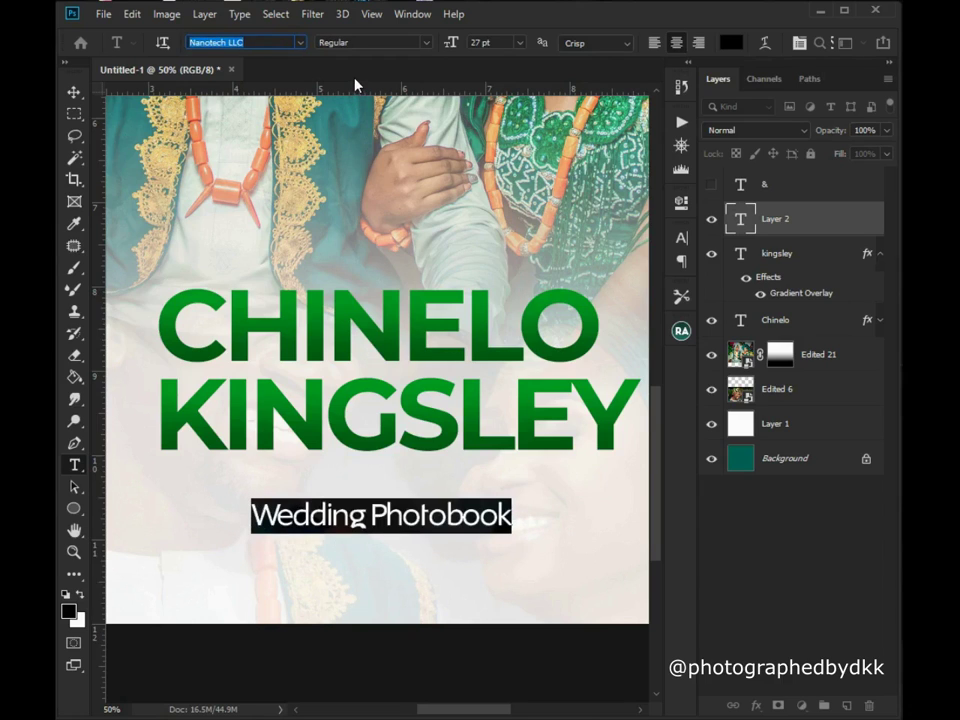
key("Down")
key("Down")
key("Down")
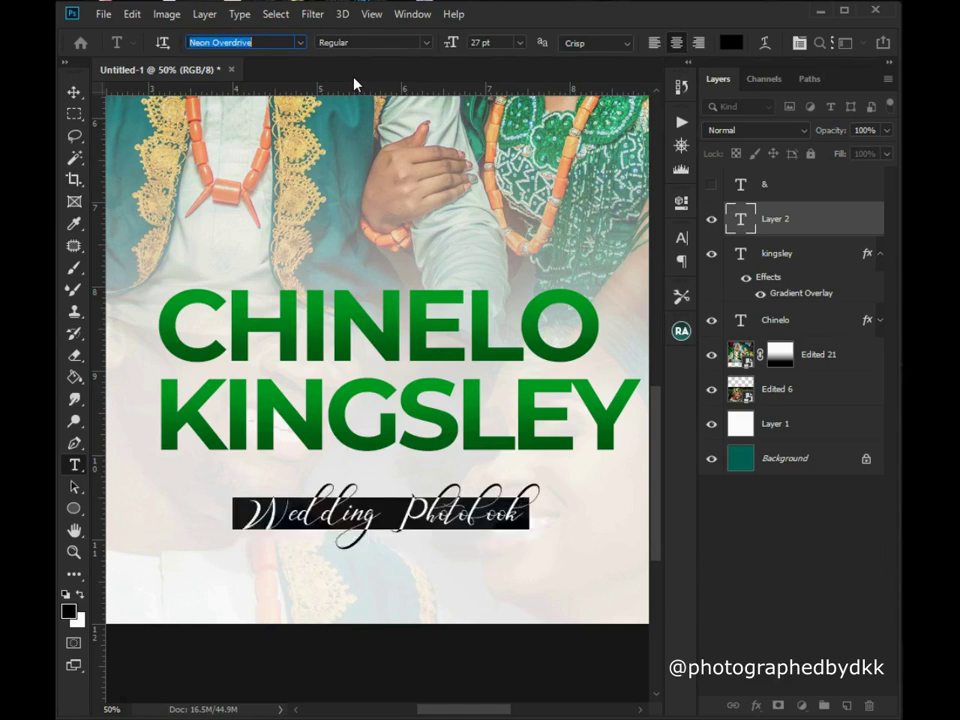
key("Down")
key("Down")
key("Down")
key("Down")
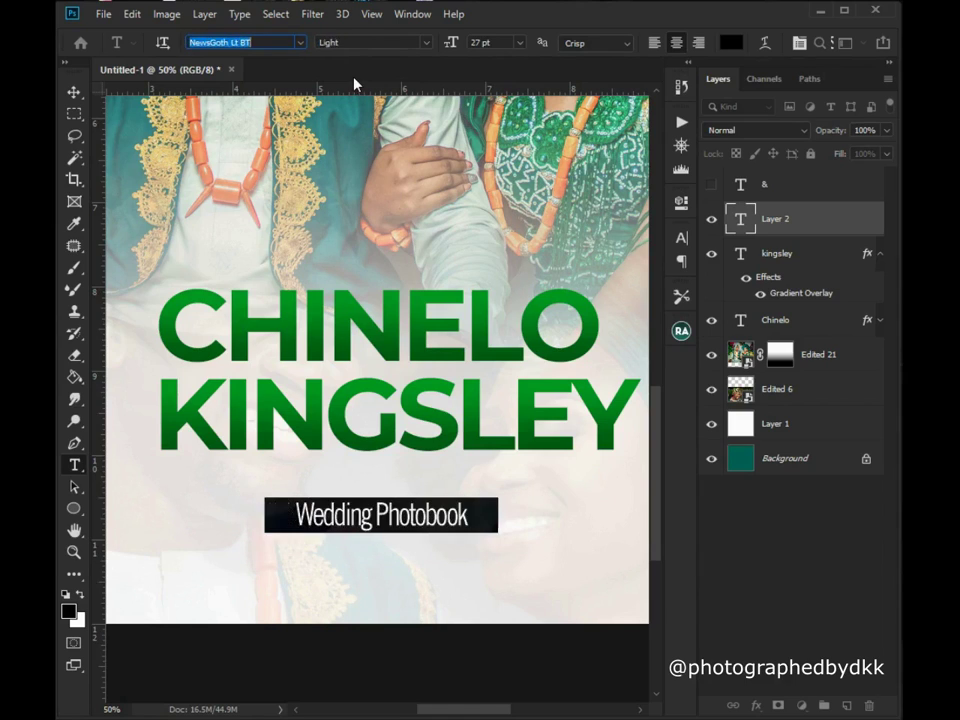
key("Down")
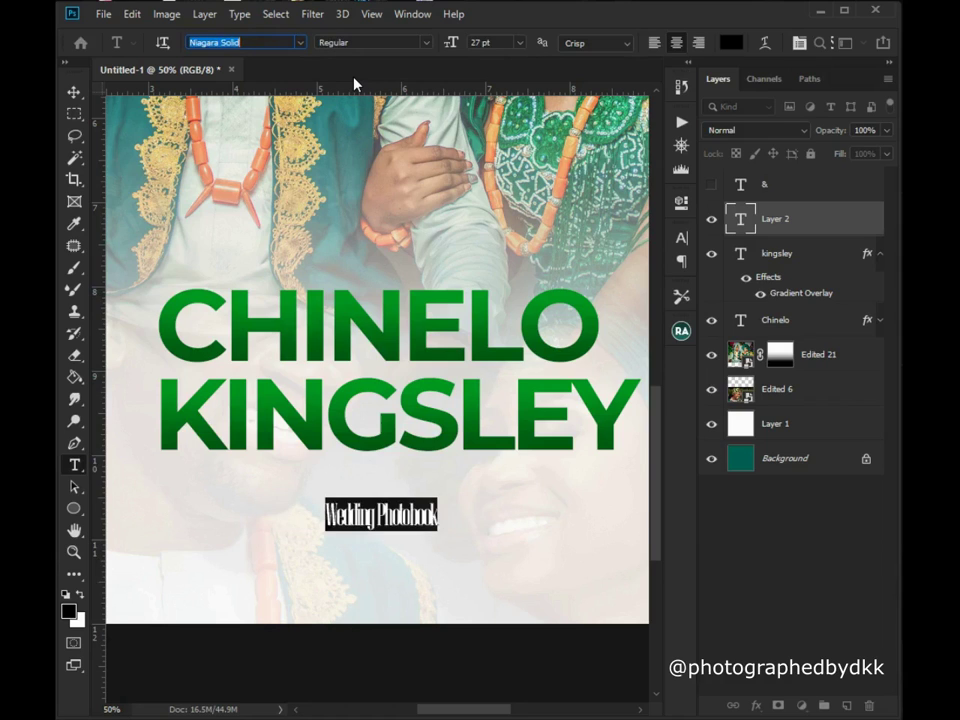
key("Down")
key("Down")
key("Down")
key("Down")
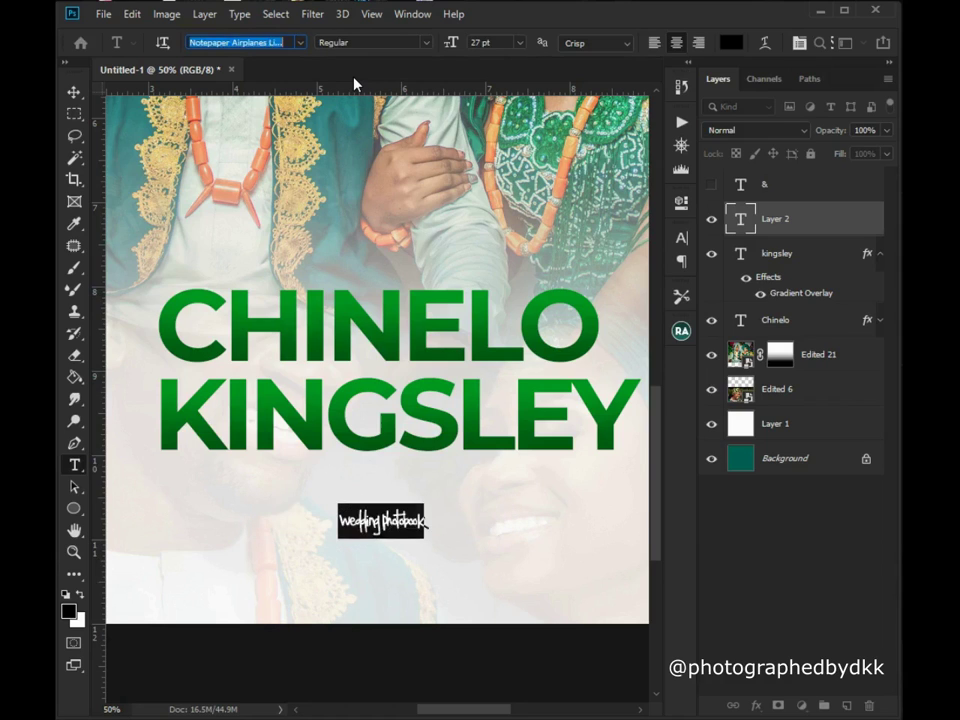
key("Down")
key("Down")
key("Down")
key("Down")
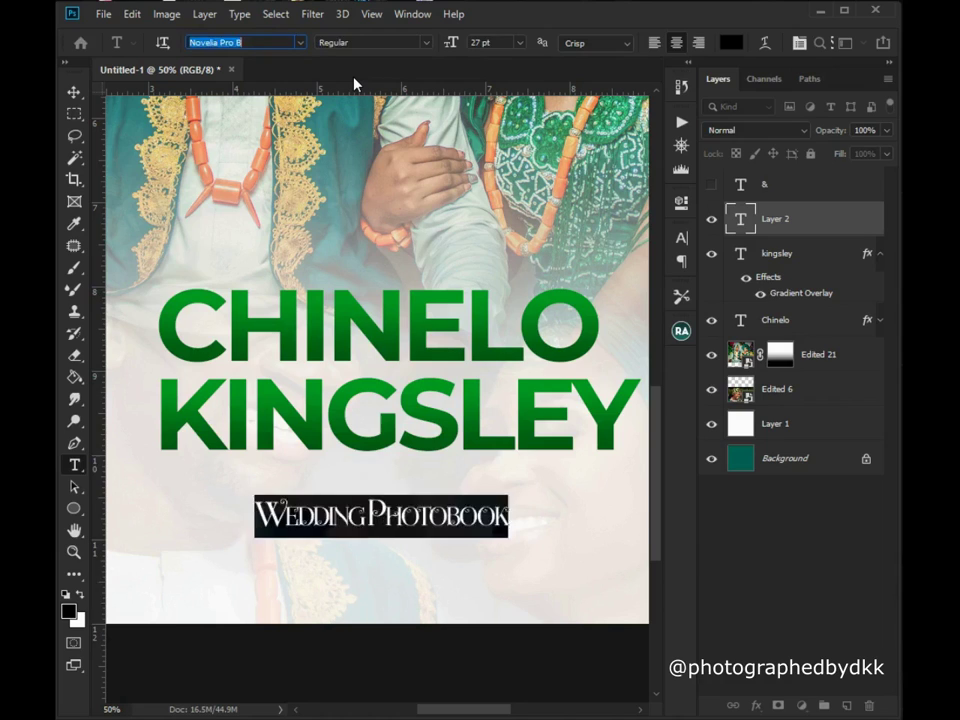
key("Down")
key("Down")
key("Down")
key("Down")
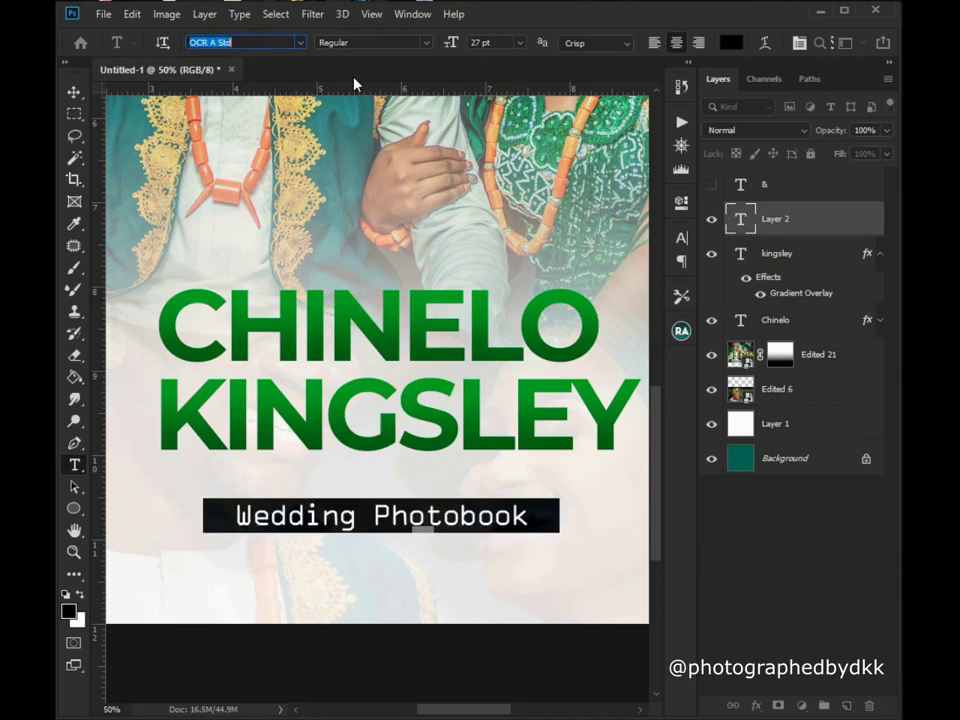
key("Down")
key("Down")
key("Down")
key("Down")
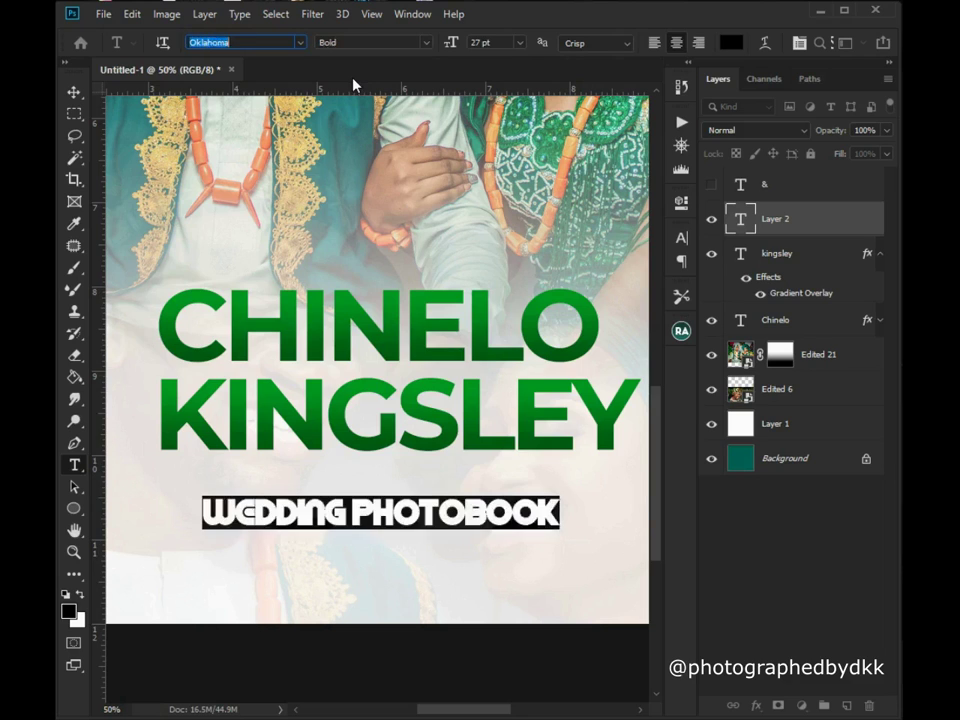
key("Down")
key("Down")
key("Down")
key("Down")
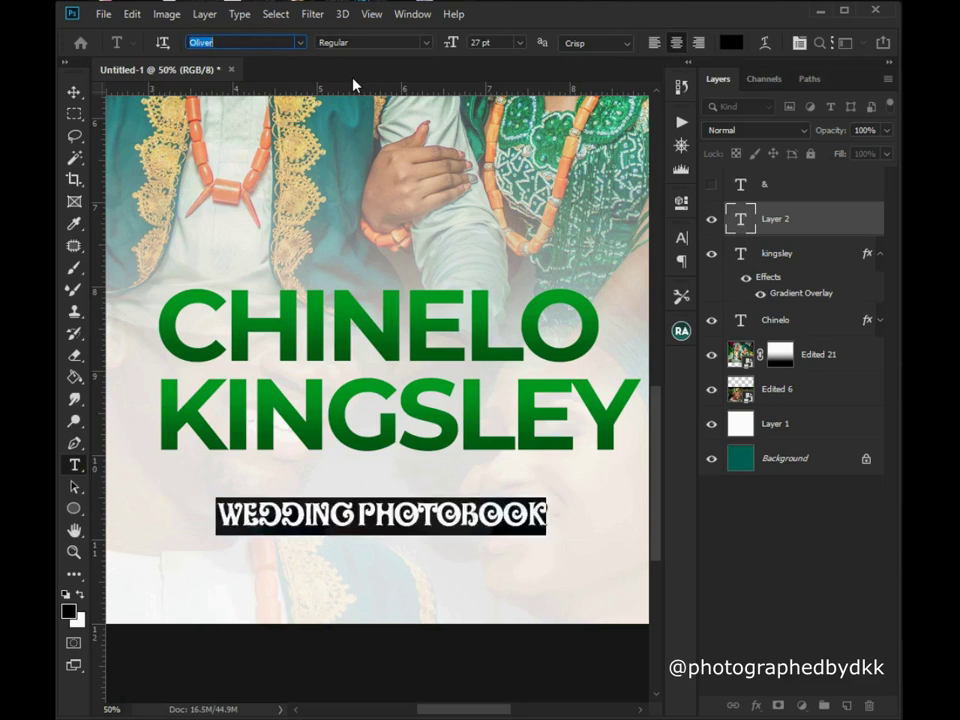
key("Down")
key("Up")
key("Up")
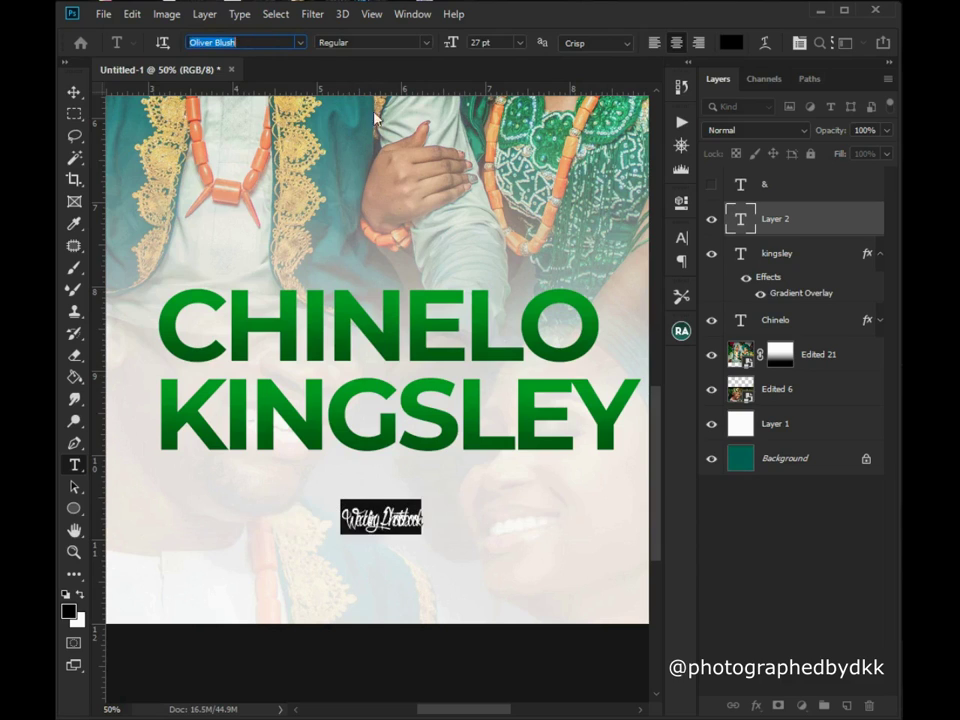
left_click(317, 522)
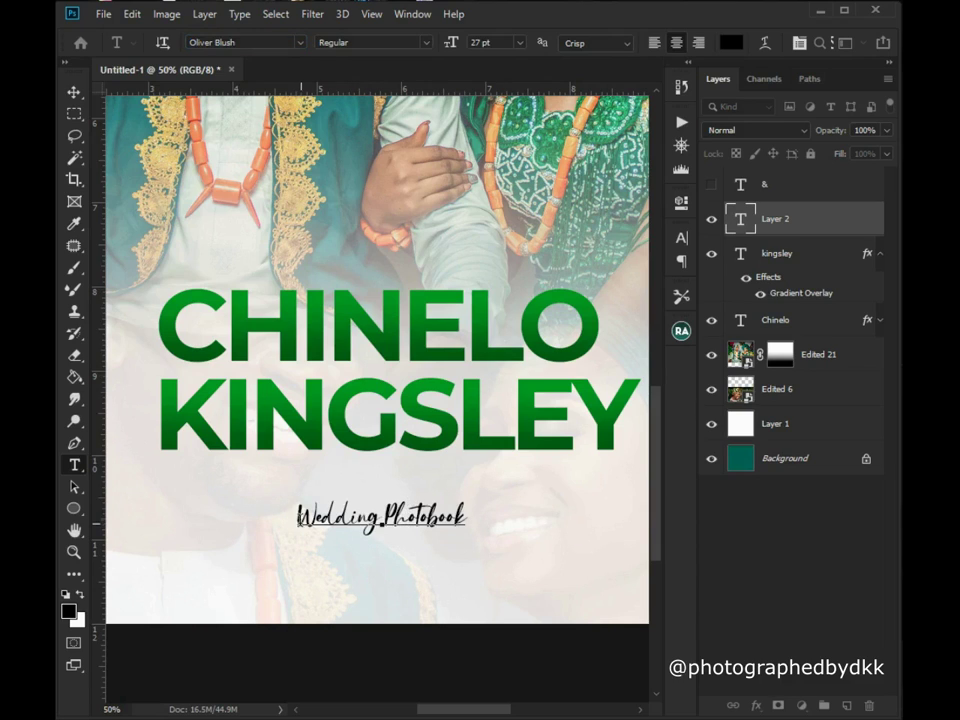
key("ctrl+a")
Scale the "Wedding Photobook" text up to about 43.86 pt and place it directly beneath the groom's name.
left_click(73, 92)
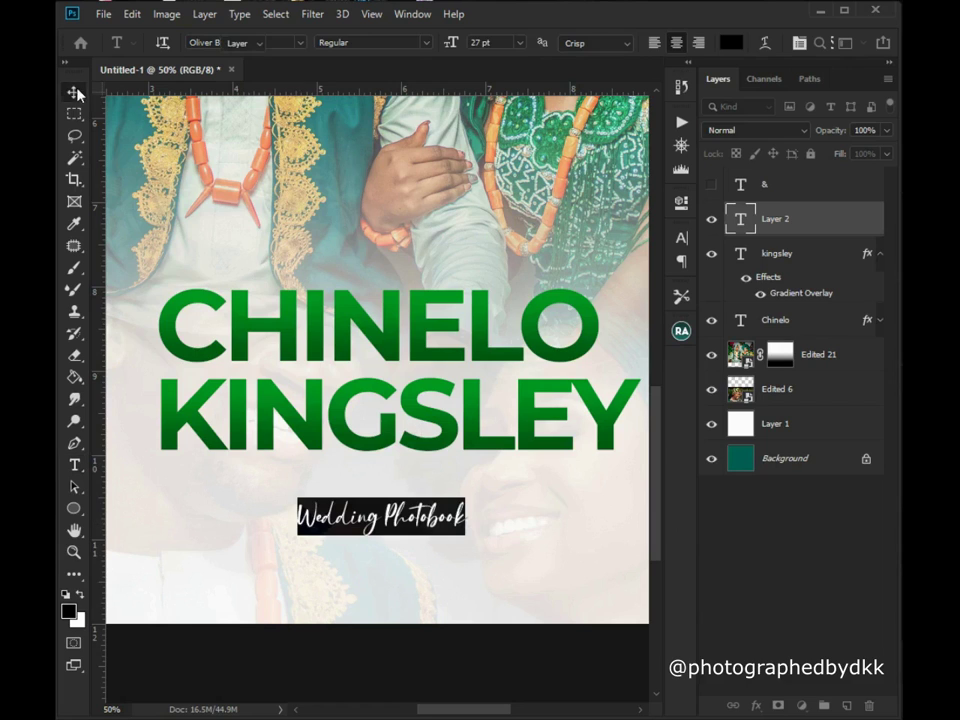
key("ctrl+t")
left_click_drag(467, 497, 519, 468)
key("Return")
left_click_drag(329, 540, 405, 487)
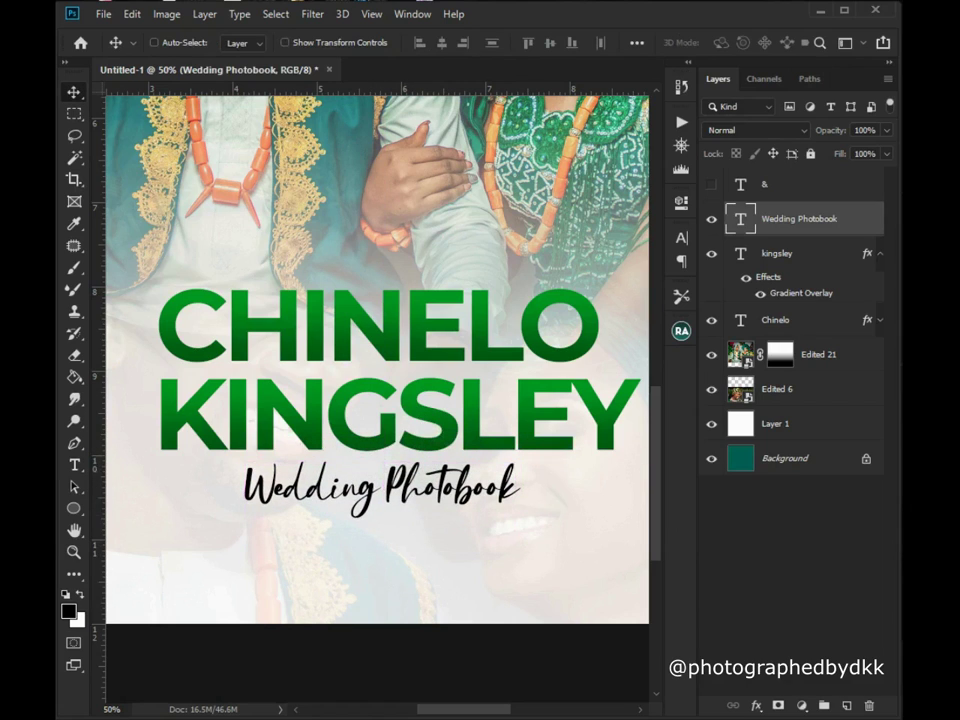
Change the font of the whole "Wedding Photobook" text to Photography Signature Regular.
left_click(73, 466)
left_click_drag(246, 490, 519, 497)
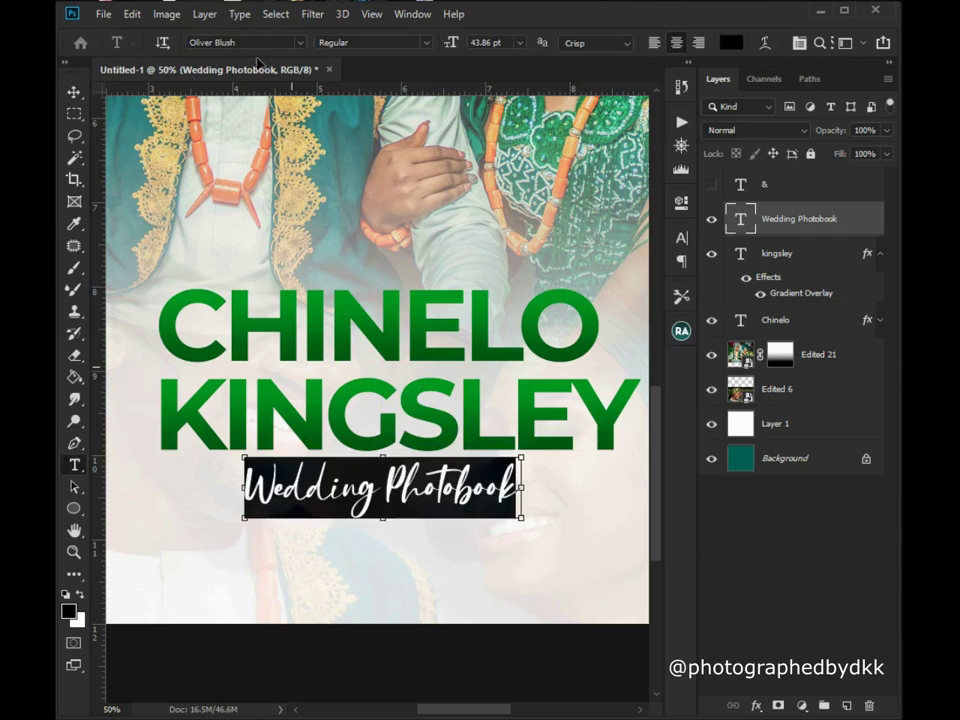
left_click(262, 44)
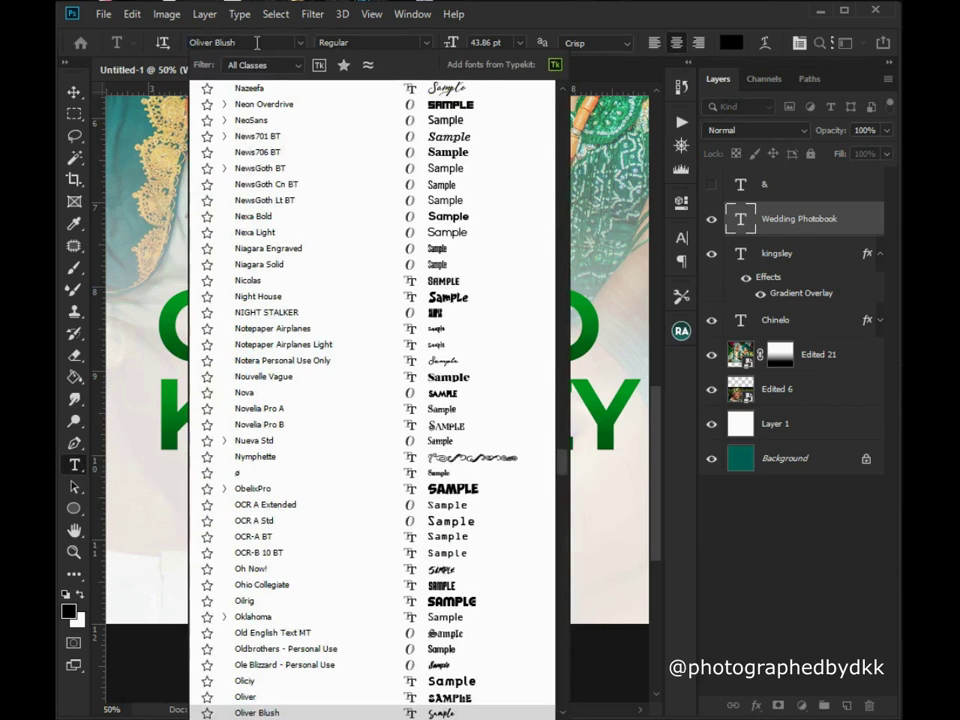
key("Down")
key("Return")
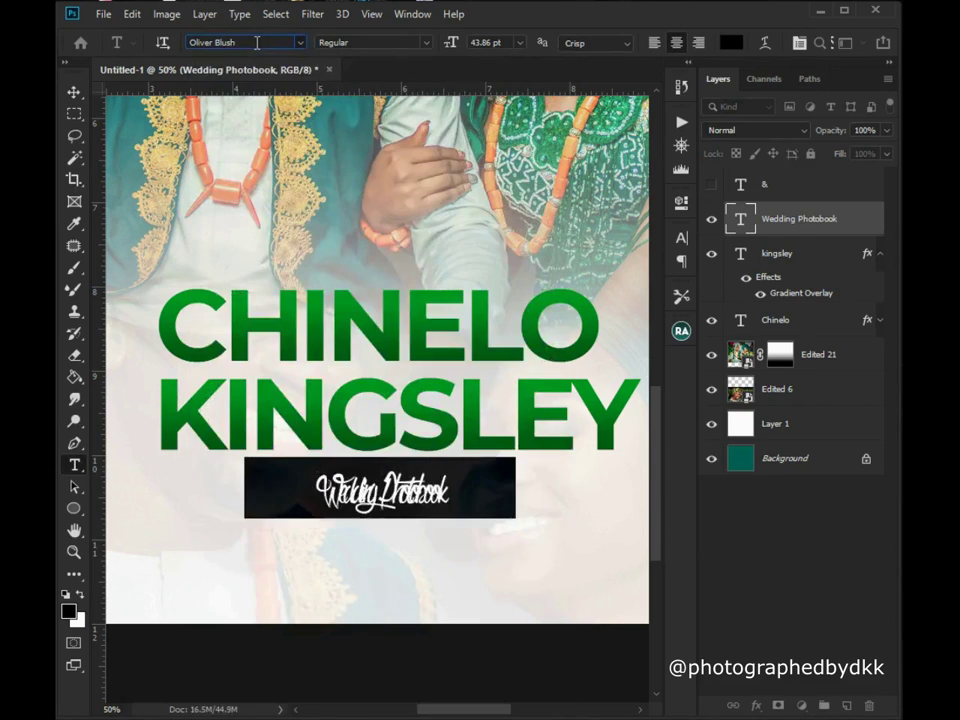
key("Down")
key("Down")
key("Down")
key("Down")
key("Down")
key("Down")
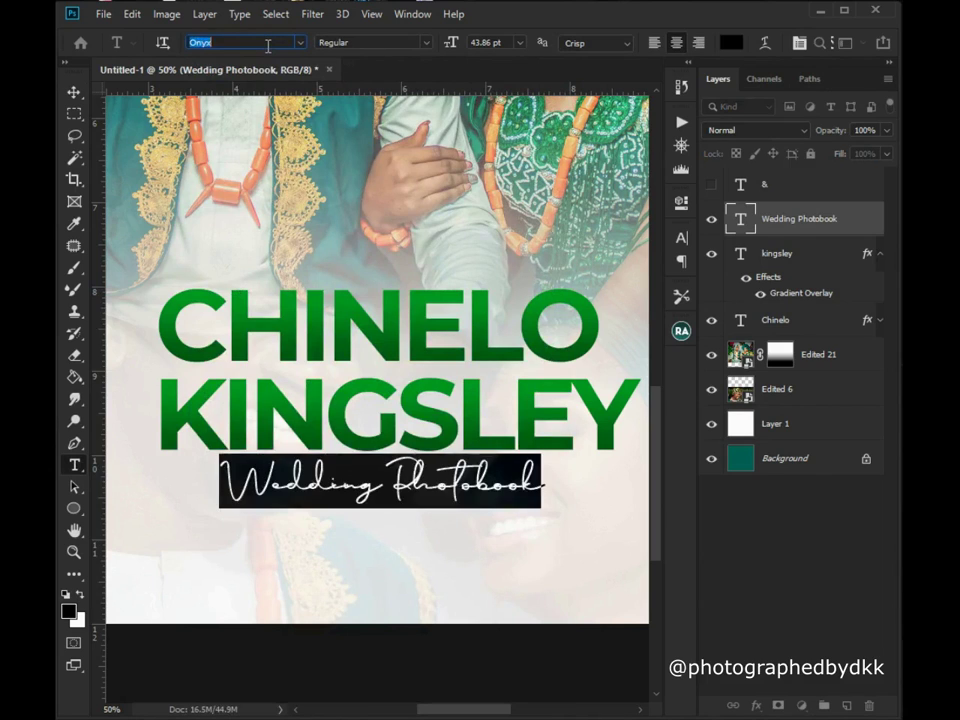
key("Down")
key("Down")
key("Down")
key("Down")
key("Down")
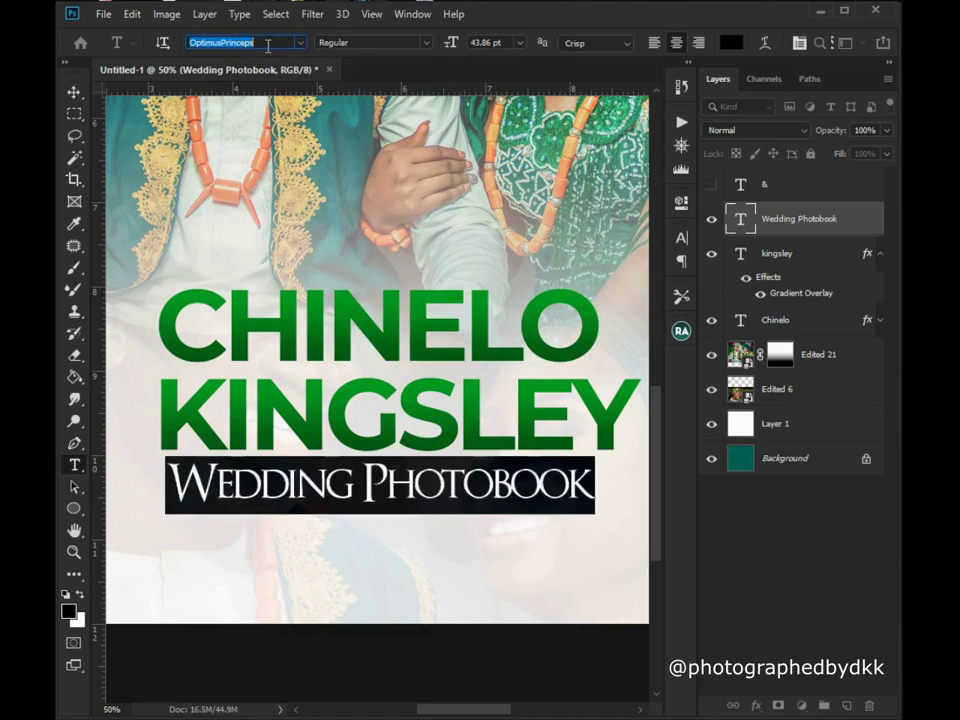
key("Down")
key("Down")
key("Down")
key("Down")
key("Down")
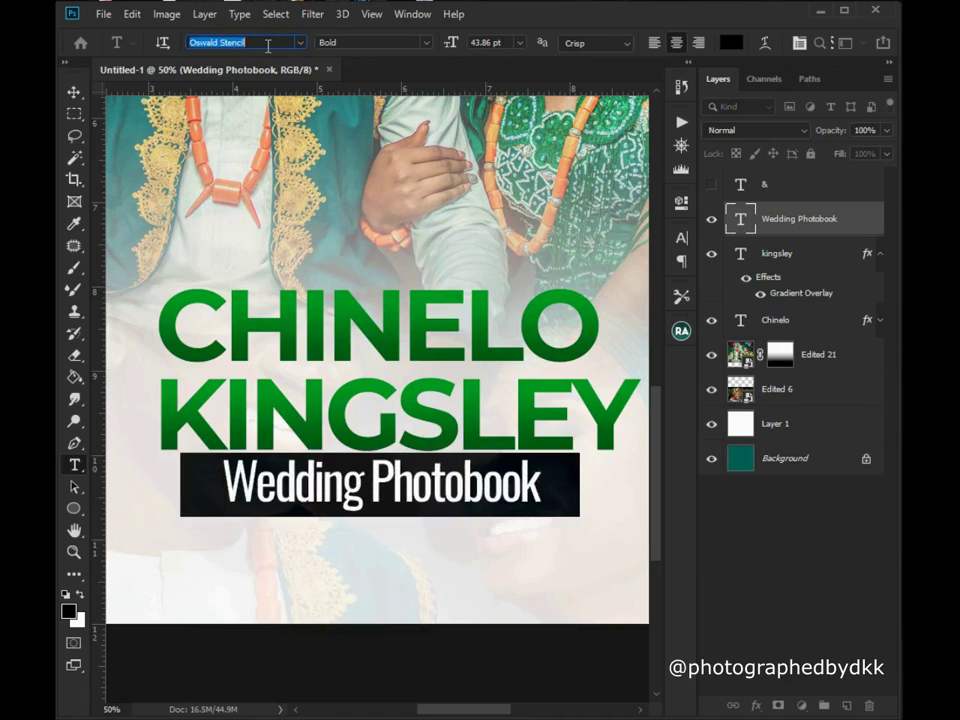
key("Down")
key("Down")
key("Down")
key("Down")
key("Down")
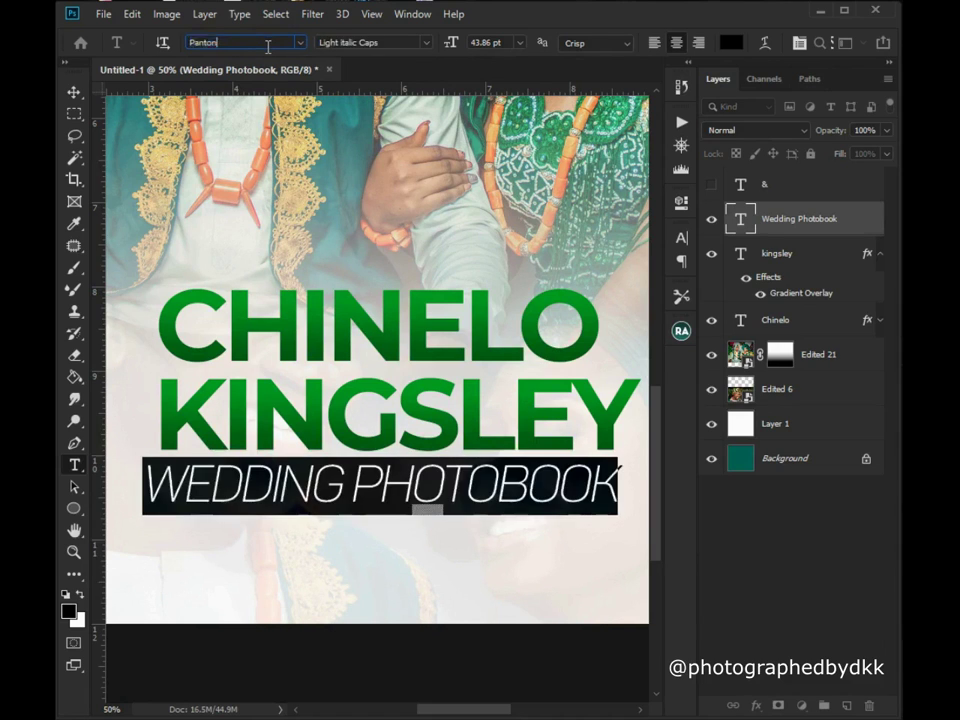
key("Down")
key("Down")
key("Down")
key("Down")
key("Down")
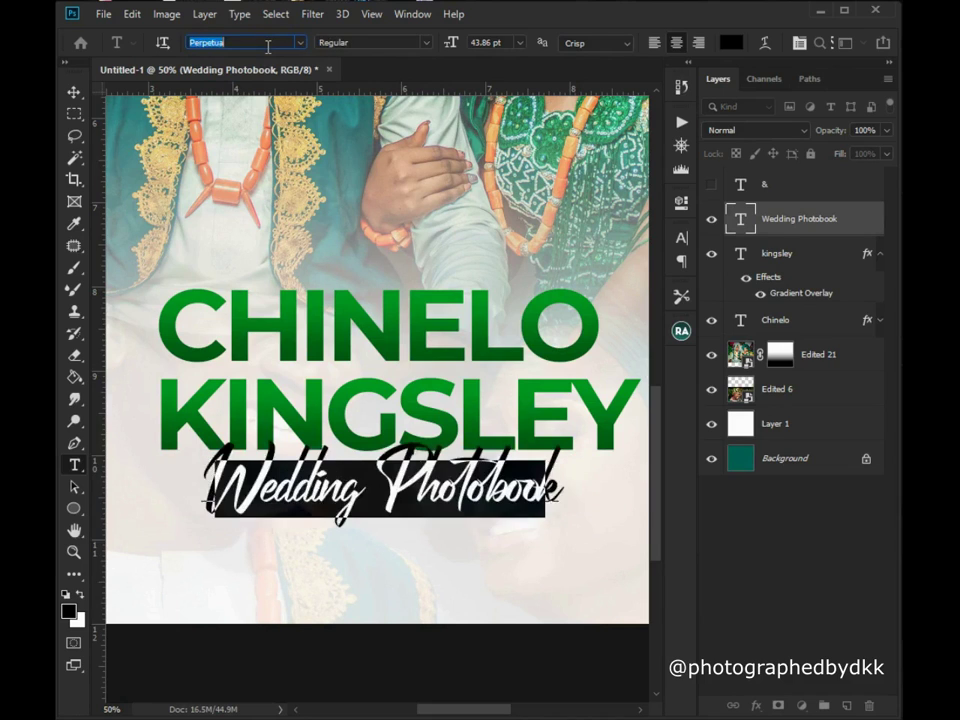
key("Down")
key("Down")
key("Down")
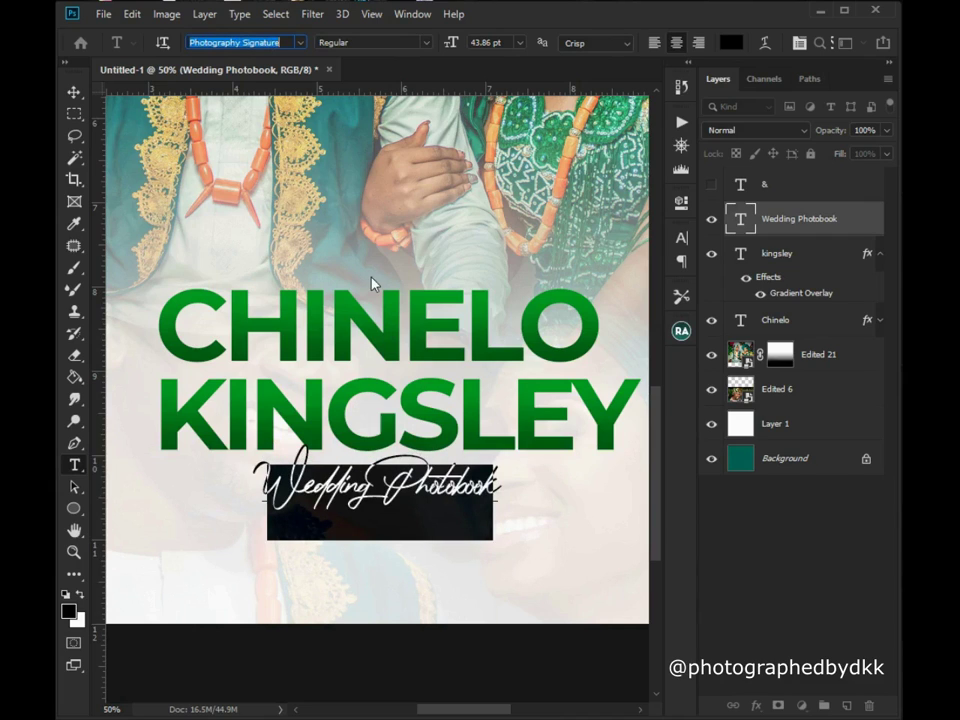
left_click(465, 515)
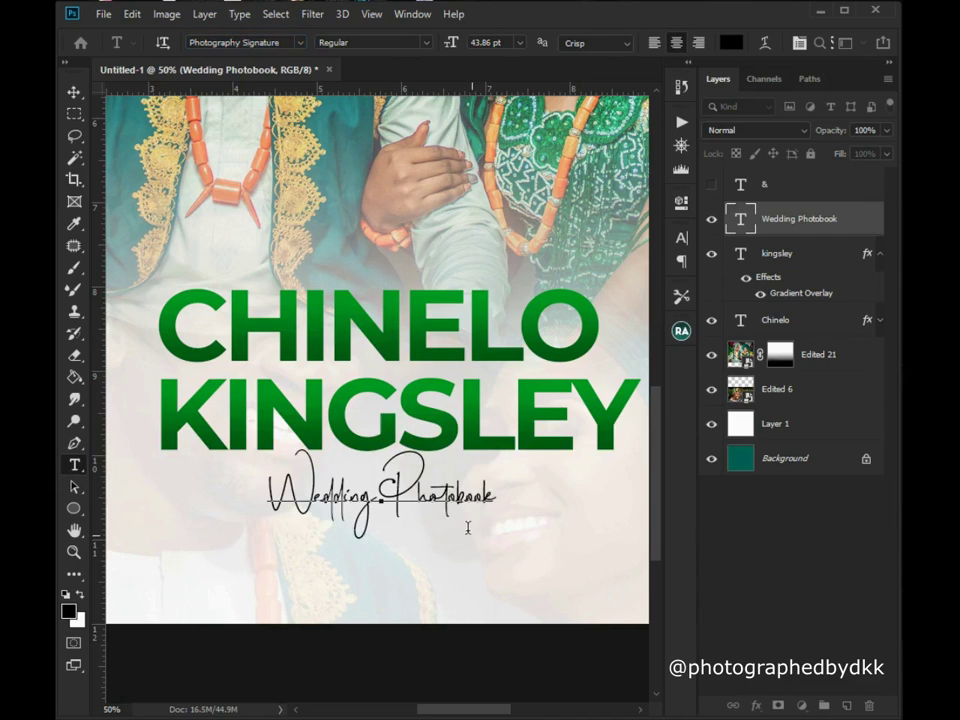
Enlarge the "Wedding Photobook" text and move it up so its tall strokes overlap the groom's name.
left_click(74, 92)
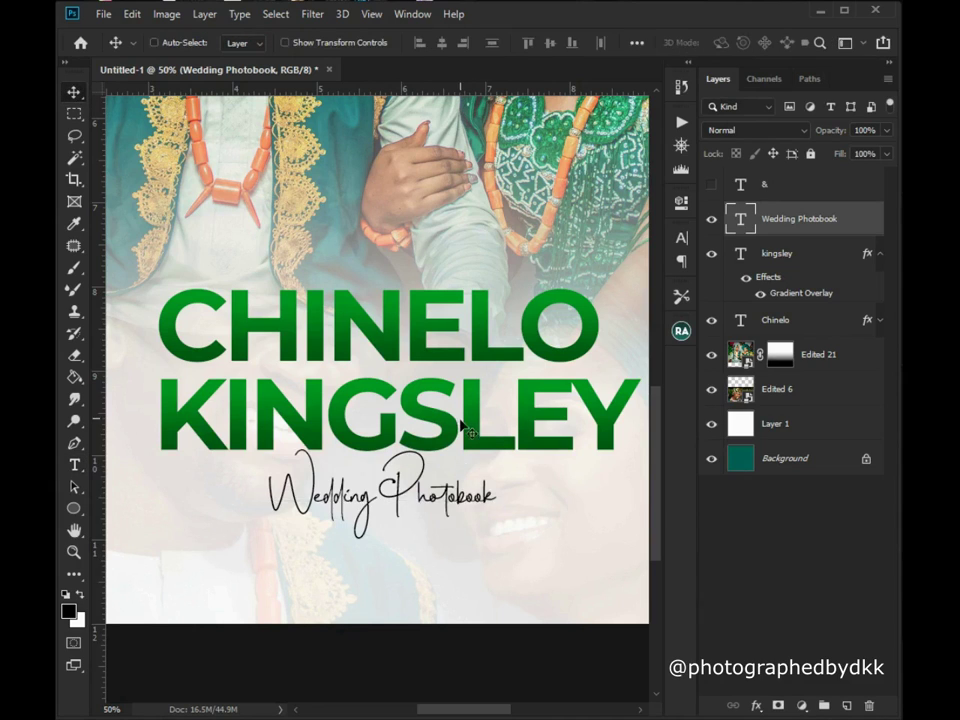
key("ctrl+t")
mouse_move(500, 443)
left_mouse_down()
mouse_move(542, 390)
mouse_move(530, 396)
left_mouse_up()
left_click_drag(424, 478, 398, 469)
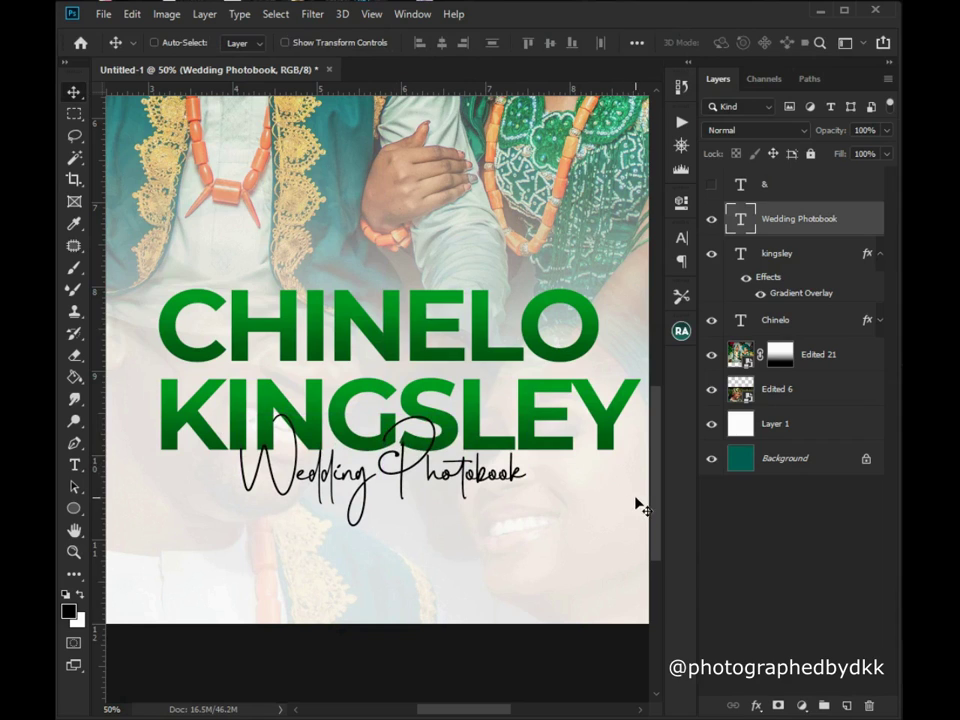
Adjust the "Wedding Photobook" text's vertical position and nudge it slightly down, keeping its tall strokes over the groom's name.
left_click_drag(412, 440, 412, 487)
left_click_drag(450, 530, 452, 478)
mouse_move(422, 467)
left_mouse_down()
mouse_move(422, 477)
mouse_move(422, 469)
left_mouse_up()
key("Down")
key("Down")
key("Down")
key("Down")
key("Down")
key("Down")
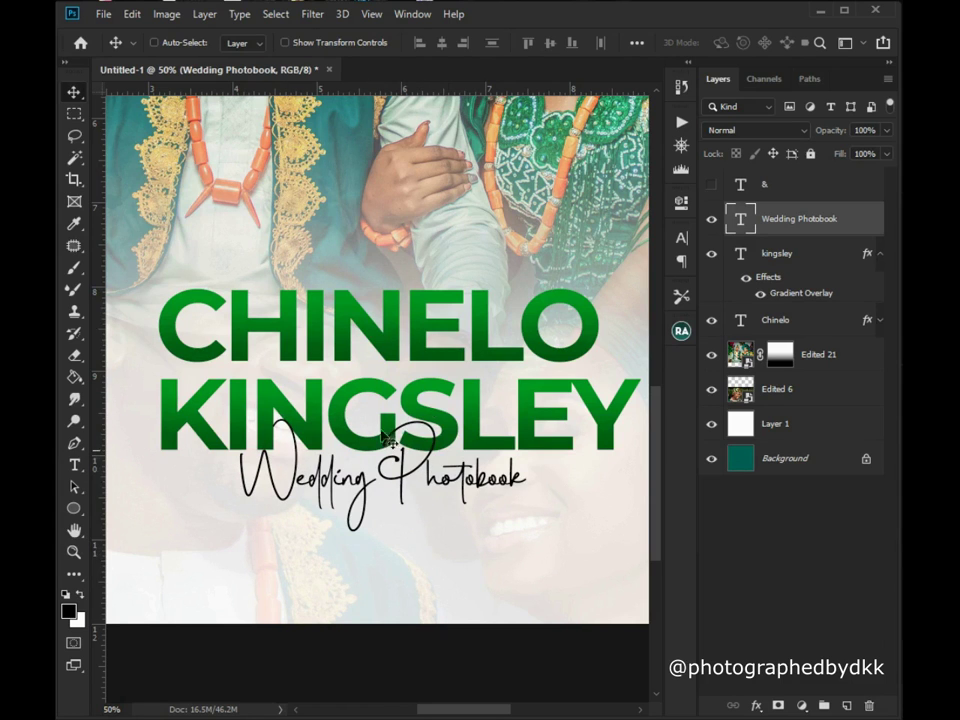
Examine the "Wedding Photobook" caption up close and the whole design fitted to the screen.
scroll(450, 498, "down", 4)
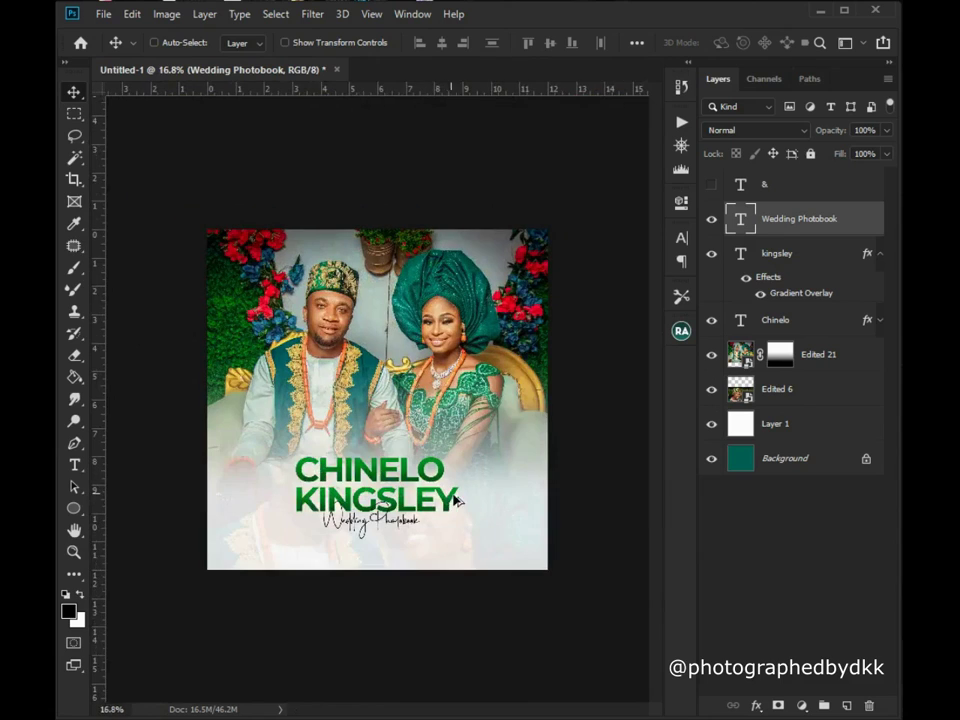
left_click(73, 552)
left_click(358, 536)
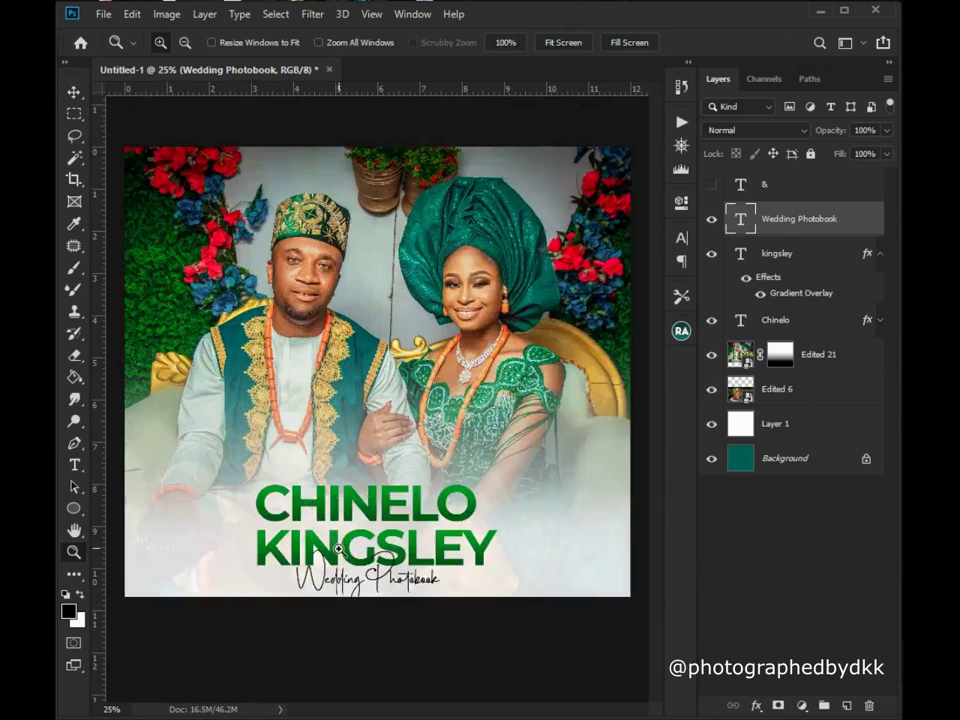
left_click(373, 567)
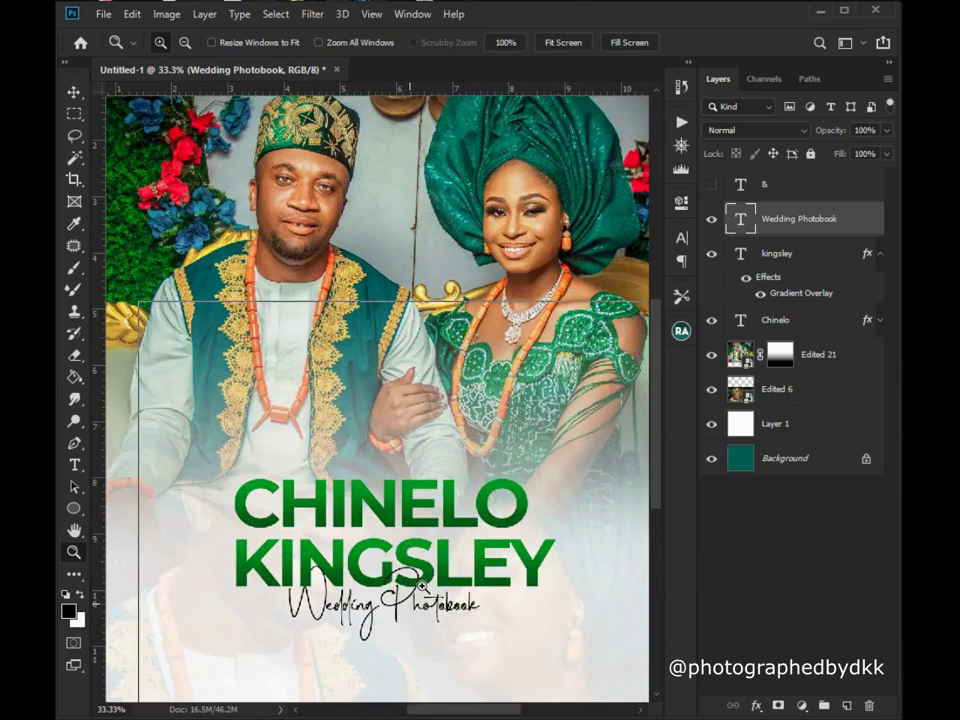
left_click(312, 448)
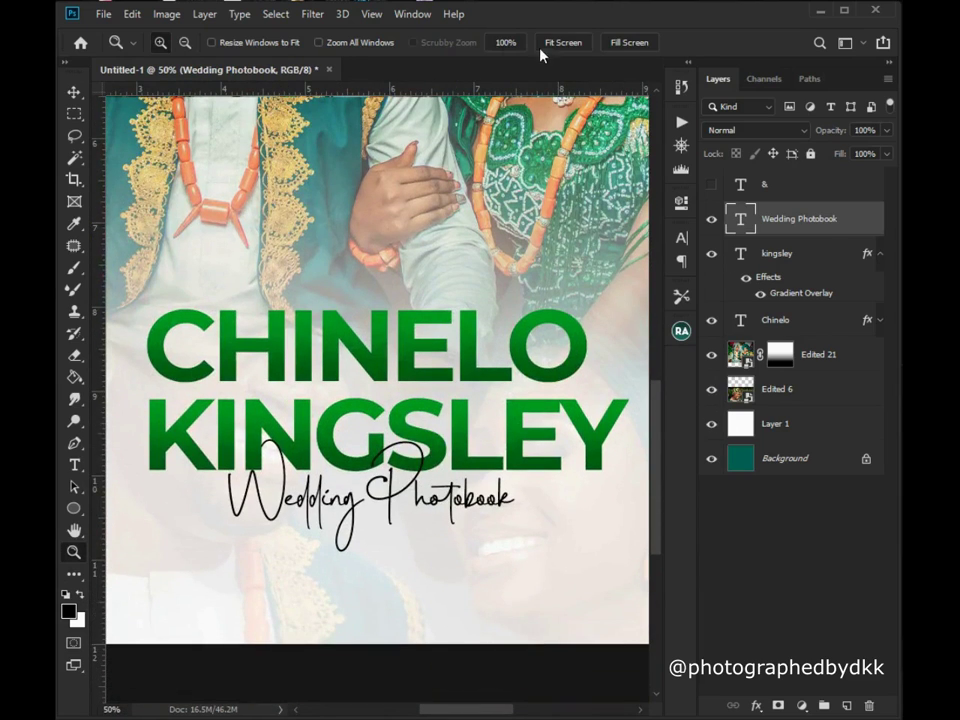
left_click(553, 47)
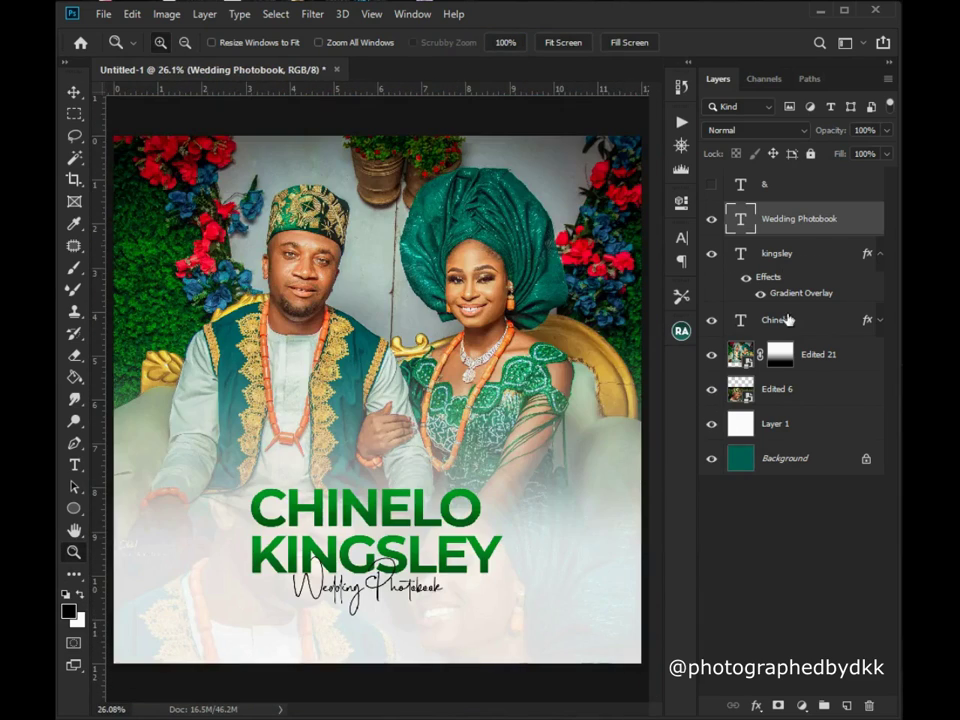
Scale up the bride's name, groom's name and "Wedding Photobook" text layers together, keeping their arrangement.
left_click(786, 321, "shift")
key("t")
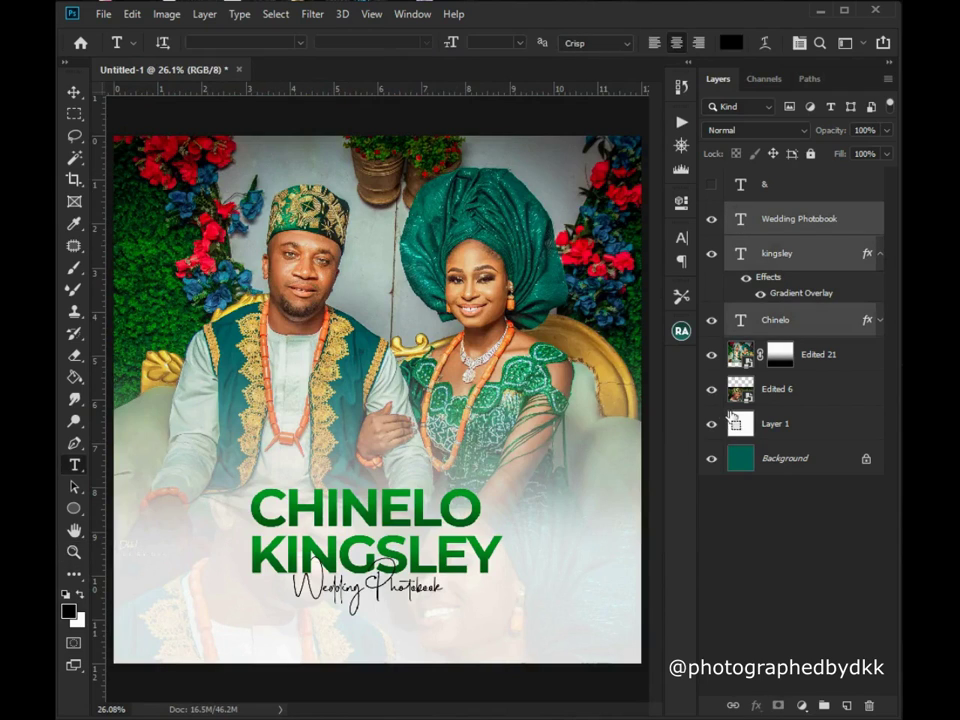
key("ctrl+t")
mouse_move(506, 489)
left_mouse_down()
mouse_move(534, 469)
mouse_move(523, 479)
left_mouse_up()
key("Return")
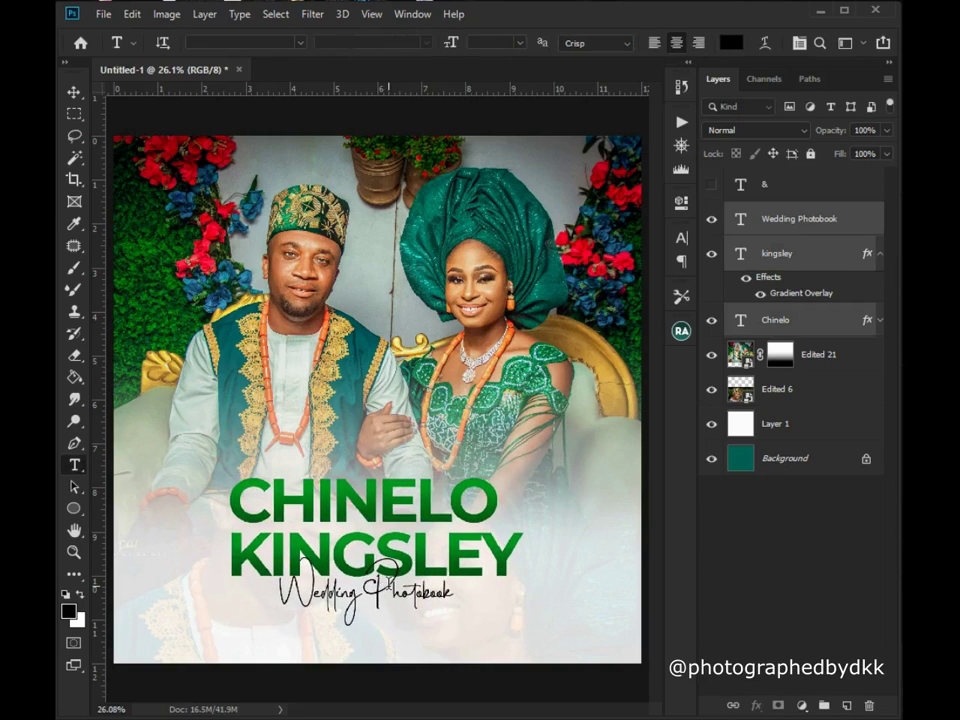
left_click(377, 588)
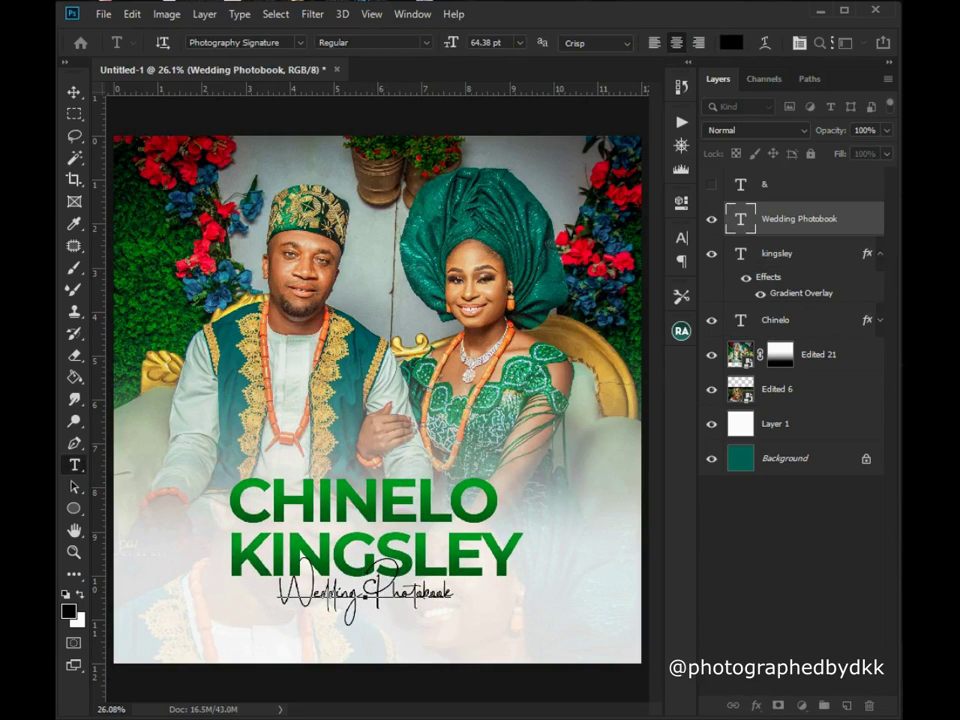
left_click(74, 91)
Nudge the bride's name slightly down to tighten the gap above the groom's name.
left_click(74, 551)
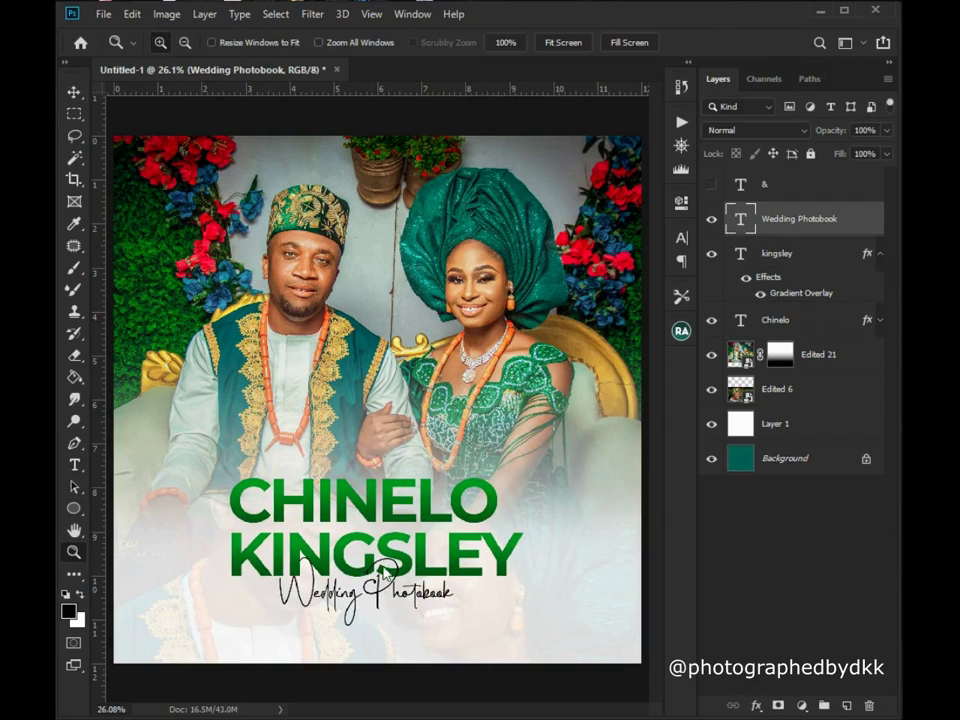
left_click(424, 558)
scroll(424, 558, "down", 3)
left_click(236, 503)
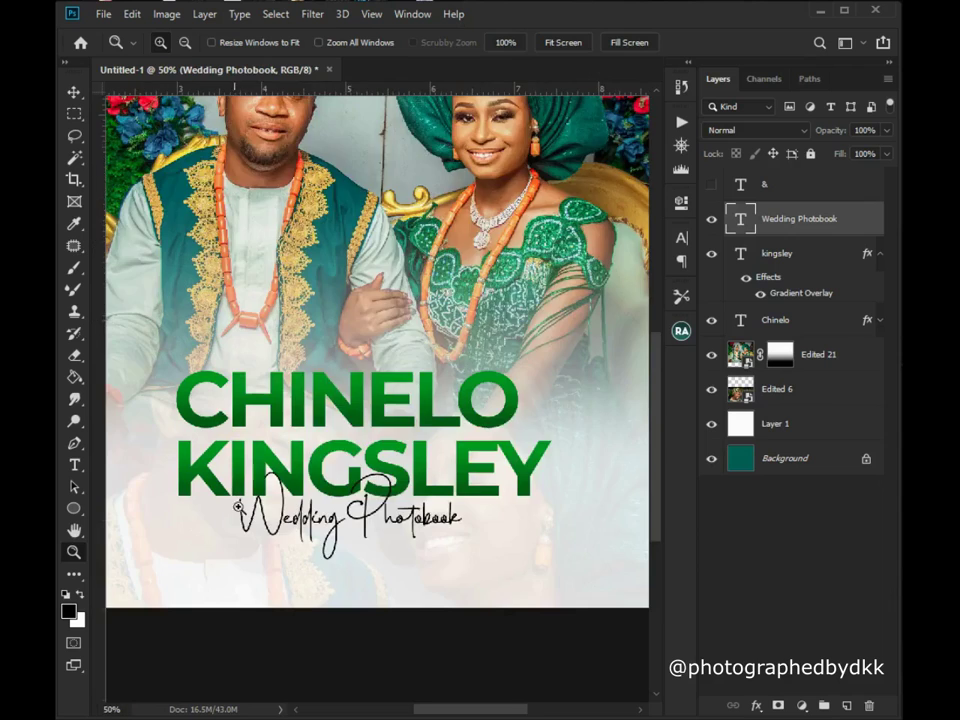
right_click(515, 357)
left_click(551, 457)
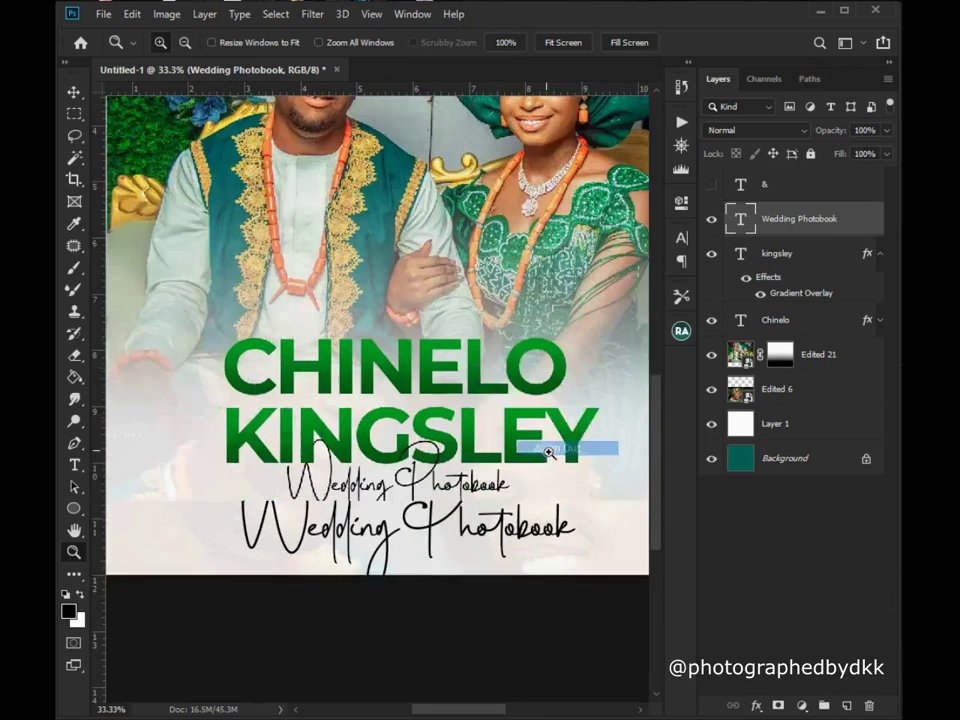
left_click(70, 93)
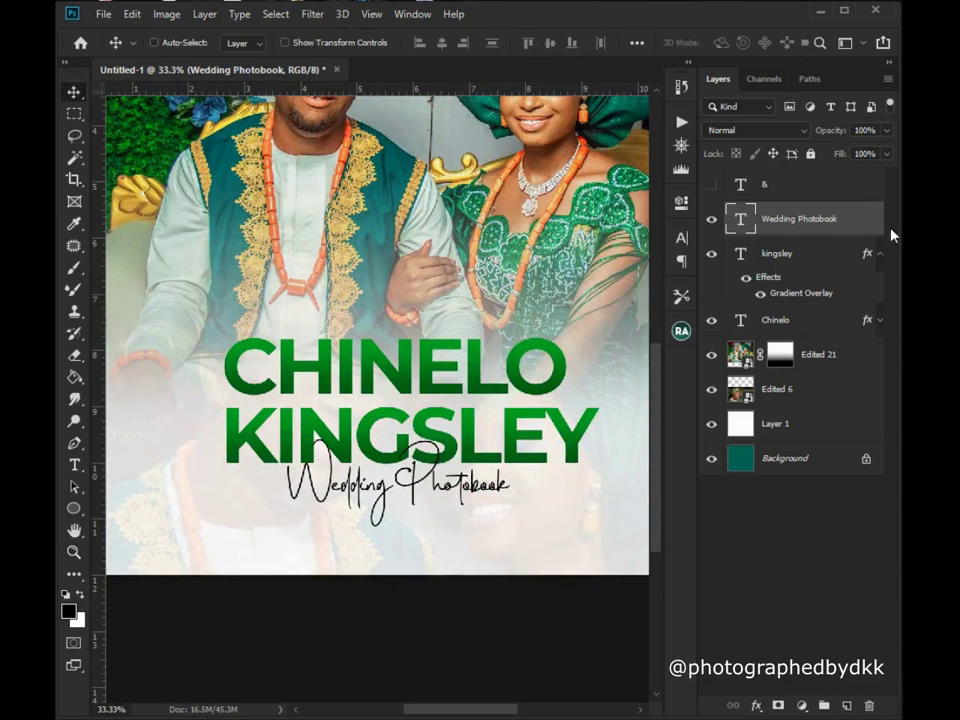
left_click(789, 322)
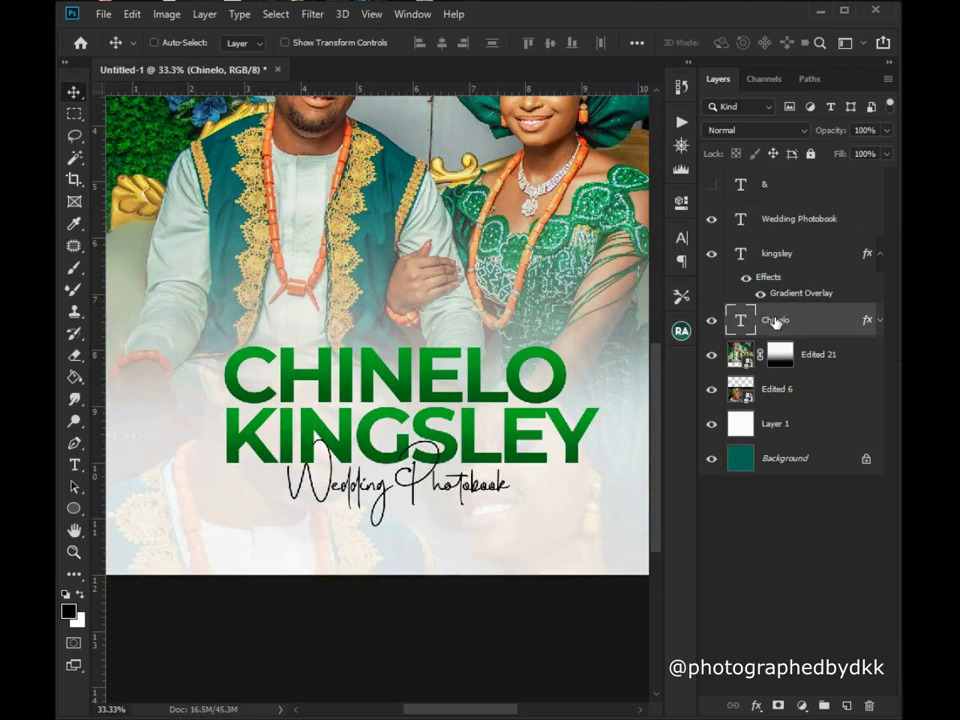
Open the gradient of the bride's name's Gradient Overlay for editing.
right_click(771, 325)
left_click(798, 3)
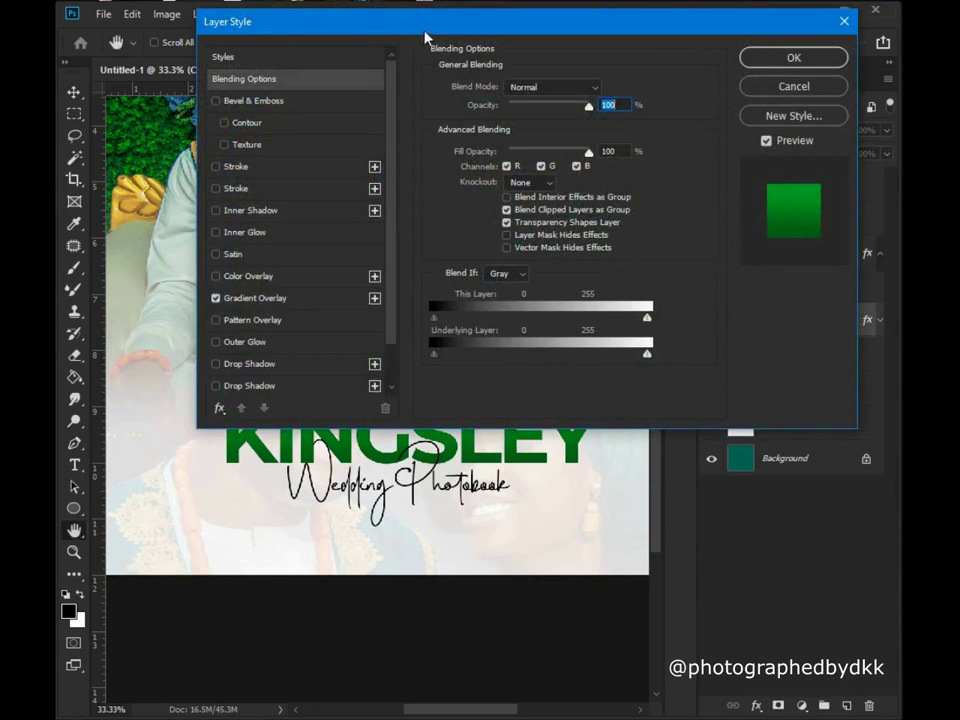
left_click(258, 299)
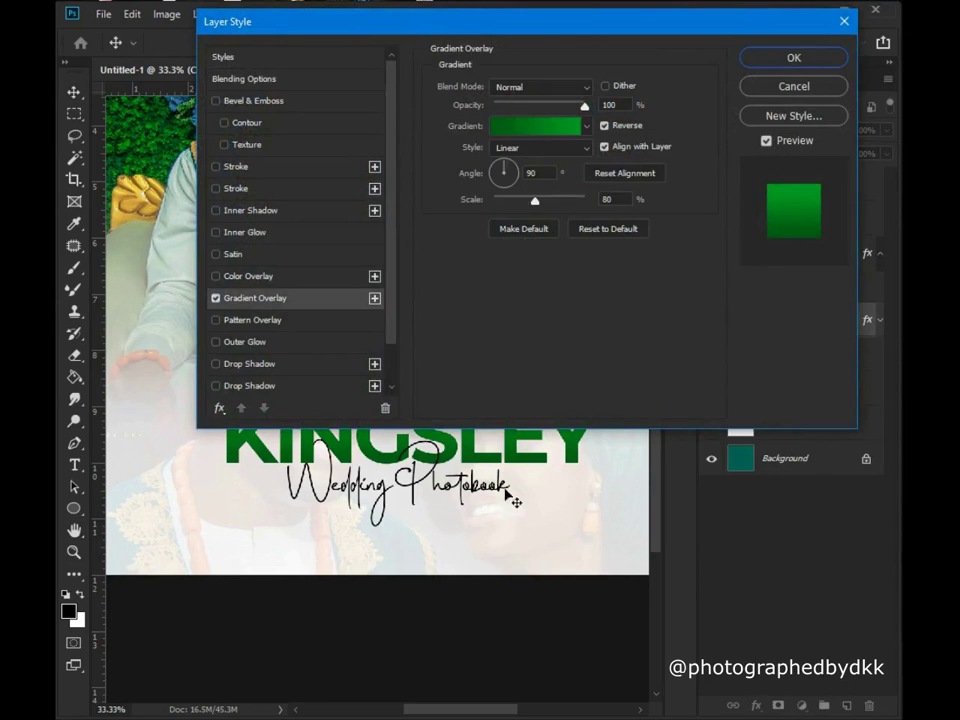
scroll(494, 432, "up", 5)
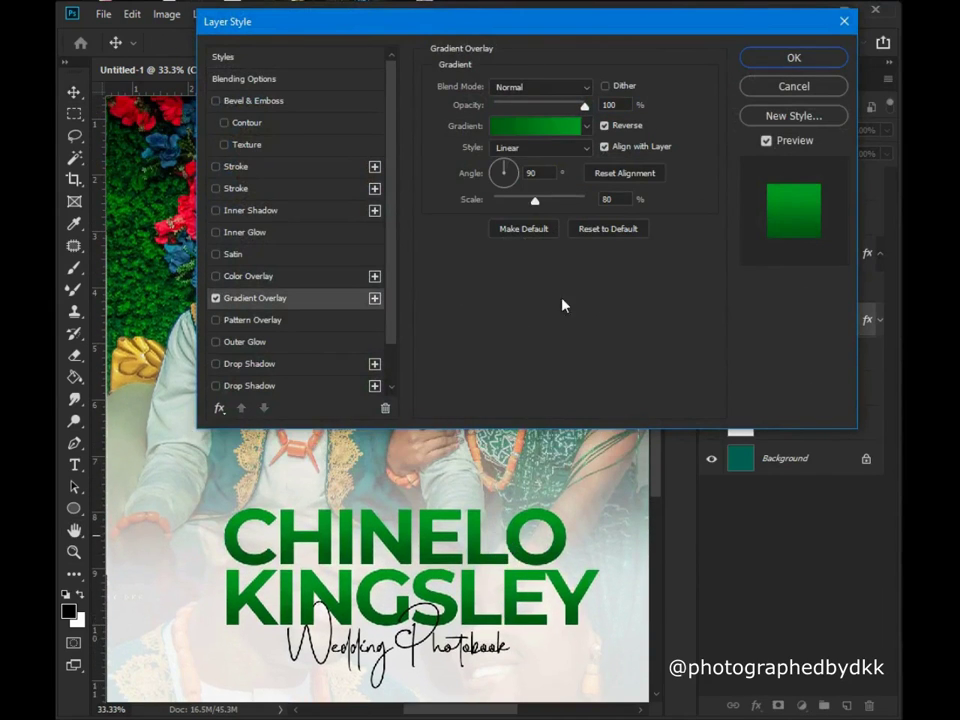
left_click(528, 122)
Try different preset gradients on the bride's name, including Pure Lust and Sulphur, while browsing further down the presets.
left_click(588, 159)
left_click(600, 163)
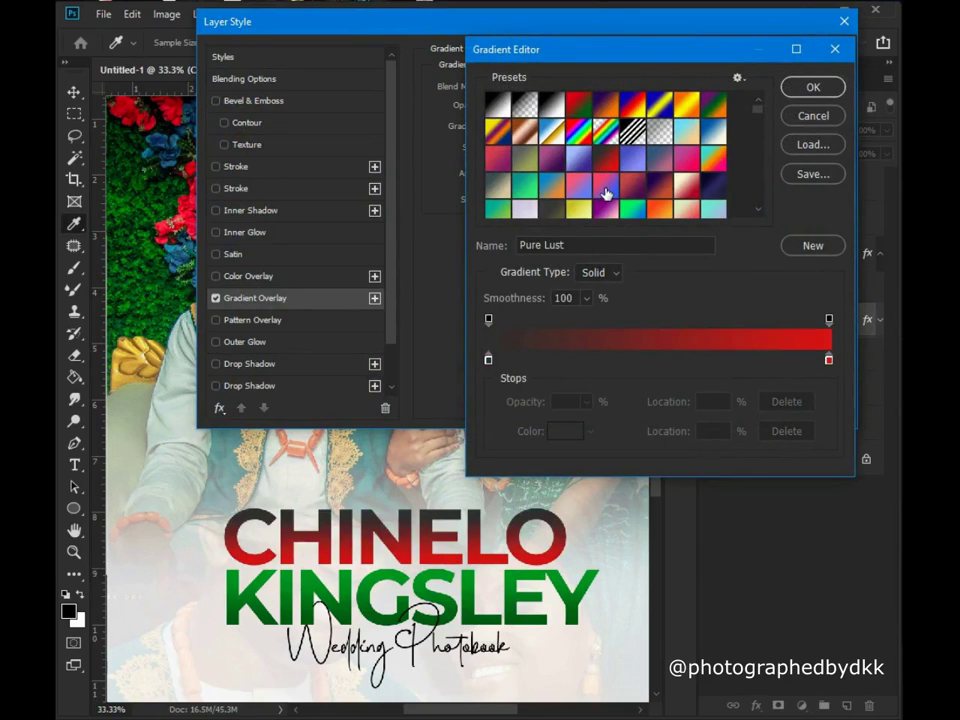
left_click(605, 190)
left_click(613, 168)
left_click(686, 163)
scroll(686, 163, "down", 1)
left_click(686, 163)
scroll(686, 163, "down", 1)
left_click(686, 163)
scroll(686, 163, "down", 1)
left_click(686, 163)
scroll(686, 163, "down", 1)
left_click(686, 165)
scroll(650, 167, "down", 1)
left_click(604, 169)
scroll(595, 178, "down", 1)
left_click(587, 186)
scroll(593, 180, "down", 1)
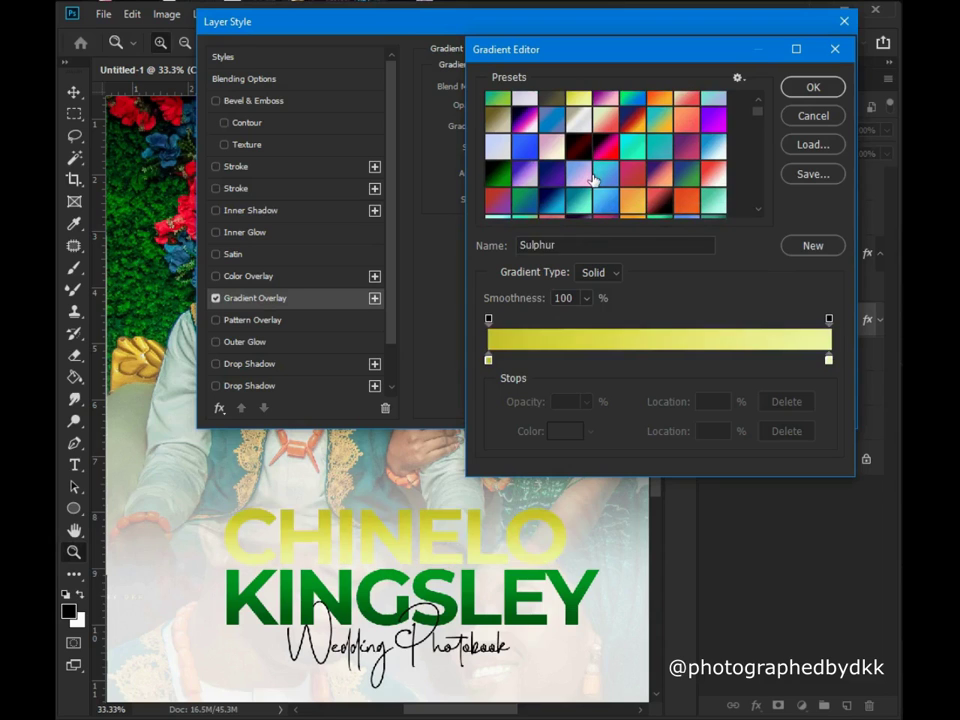
left_click(586, 180)
left_click(596, 193)
left_click(605, 194)
scroll(603, 192, "down", 1)
left_click(601, 190)
key("Right")
key("Right")
key("Right")
key("Right")
key("Right")
key("Right")
key("Right")
key("Right")
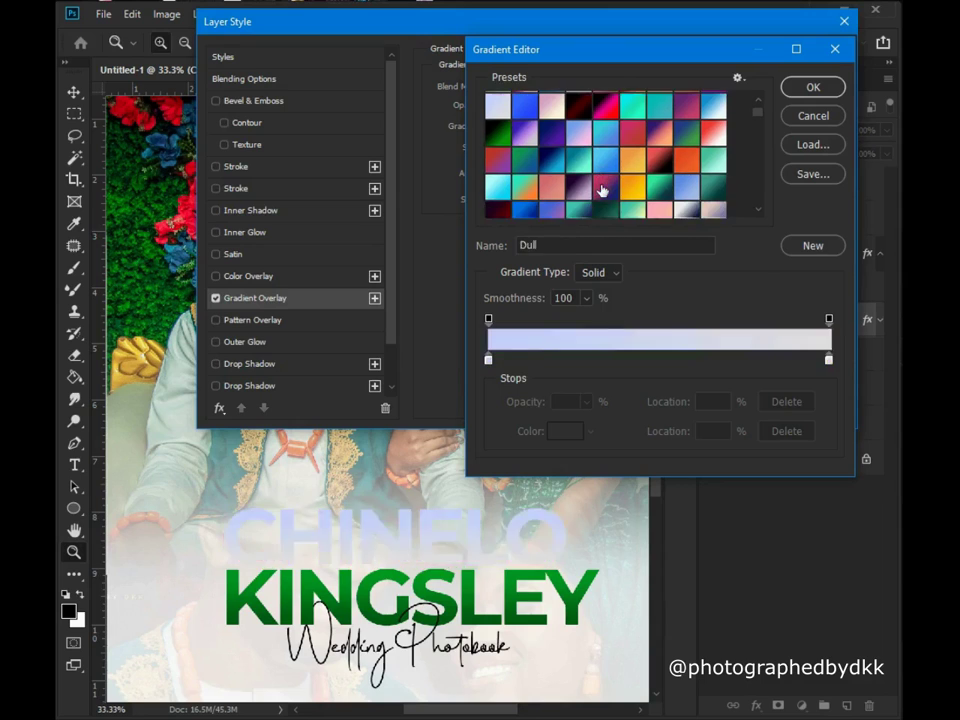
key("Right")
key("Right")
key("Right")
key("Right")
key("Right")
key("Right")
key("Right")
key("Right")
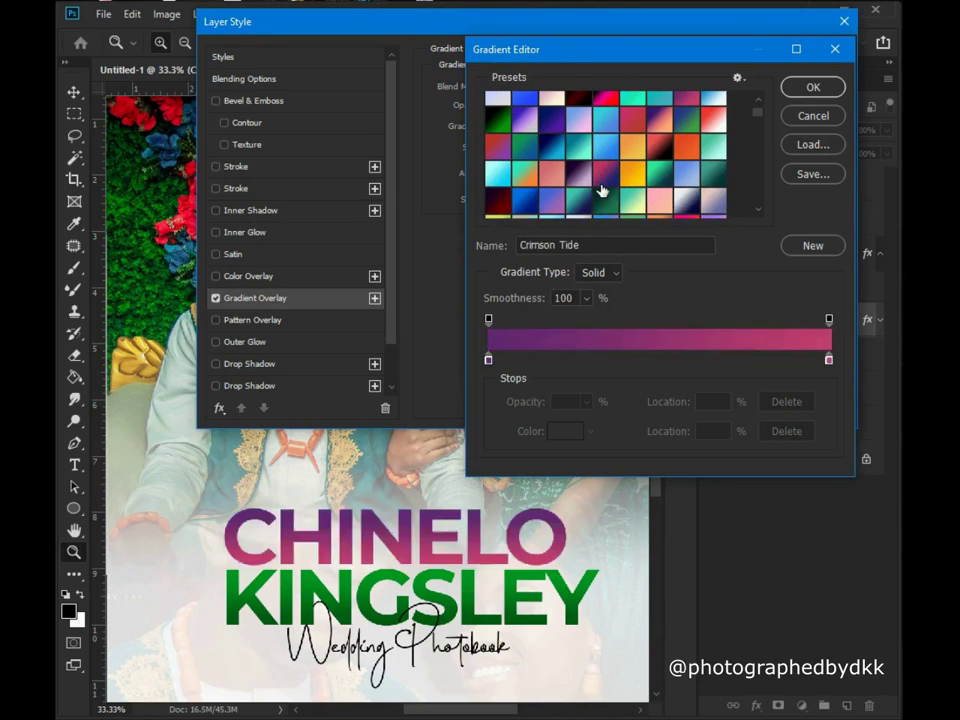
key("Right")
key("Right")
key("Right")
key("Right")
key("Right")
key("Right")
key("Right")
key("Right")
key("Right")
key("Right")
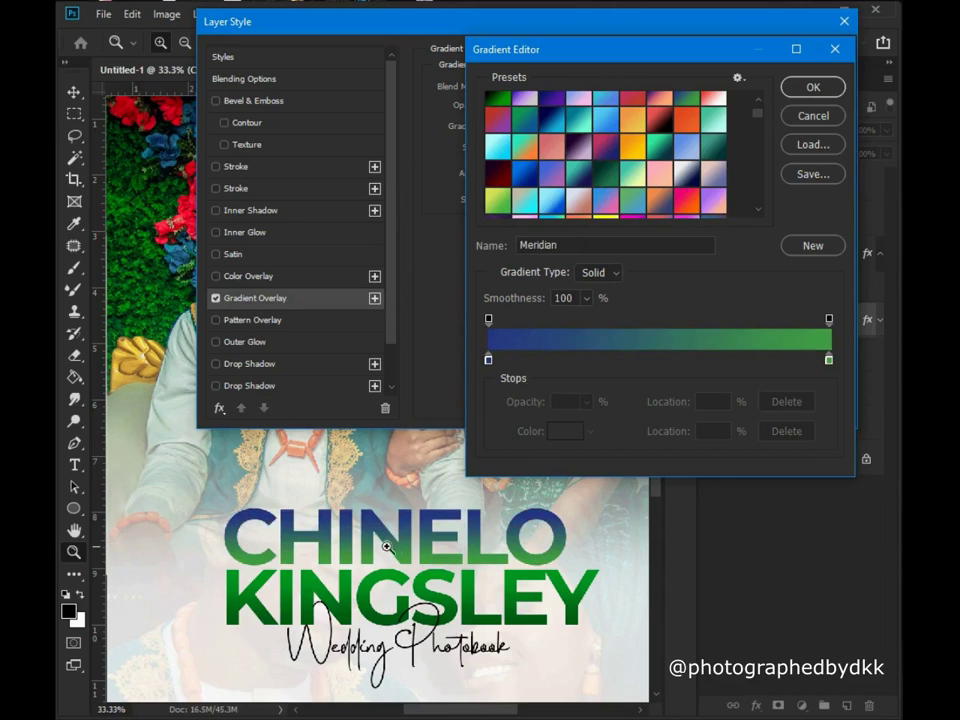
key("Right")
key("Right")
key("Right")
key("Right")
key("Right")
key("Right")
key("Right")
key("Right")
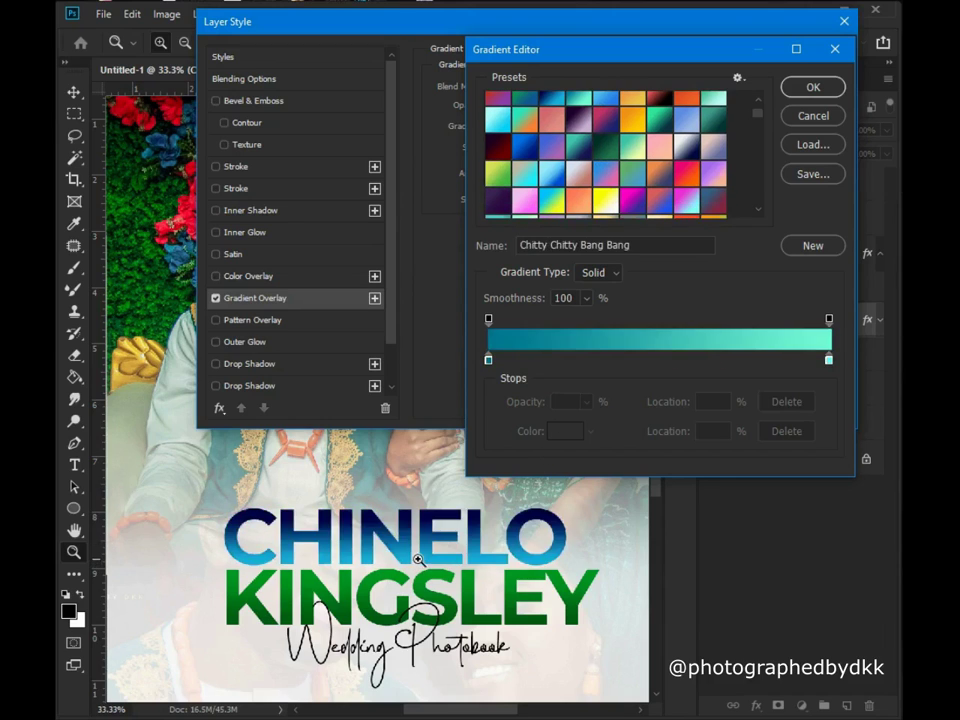
key("Right")
key("Right")
key("Right")
key("Right")
key("Right")
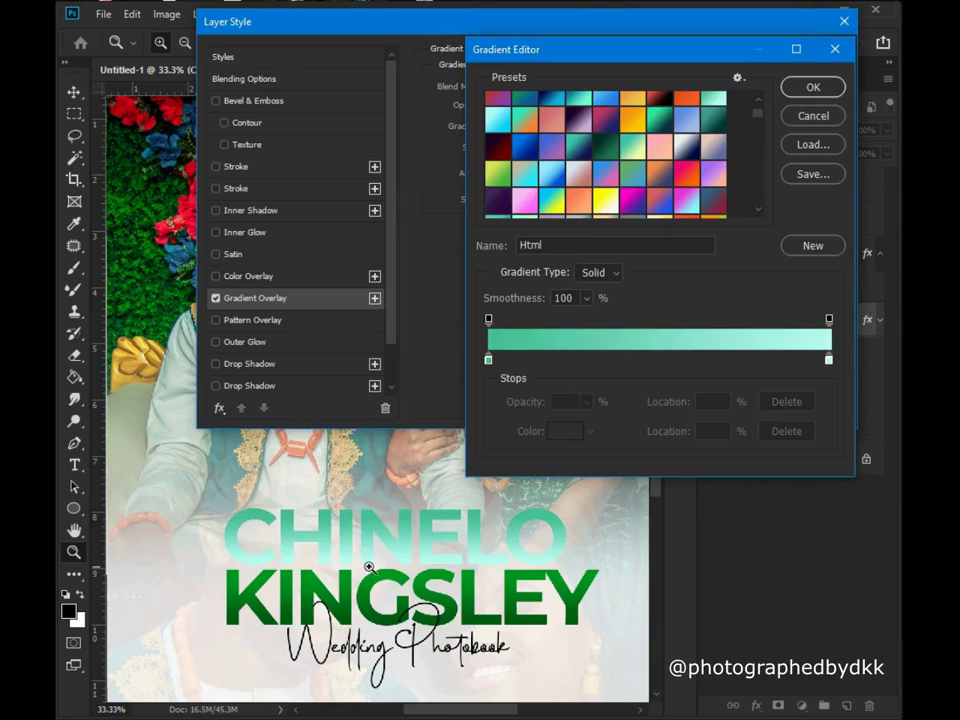
key("Left")
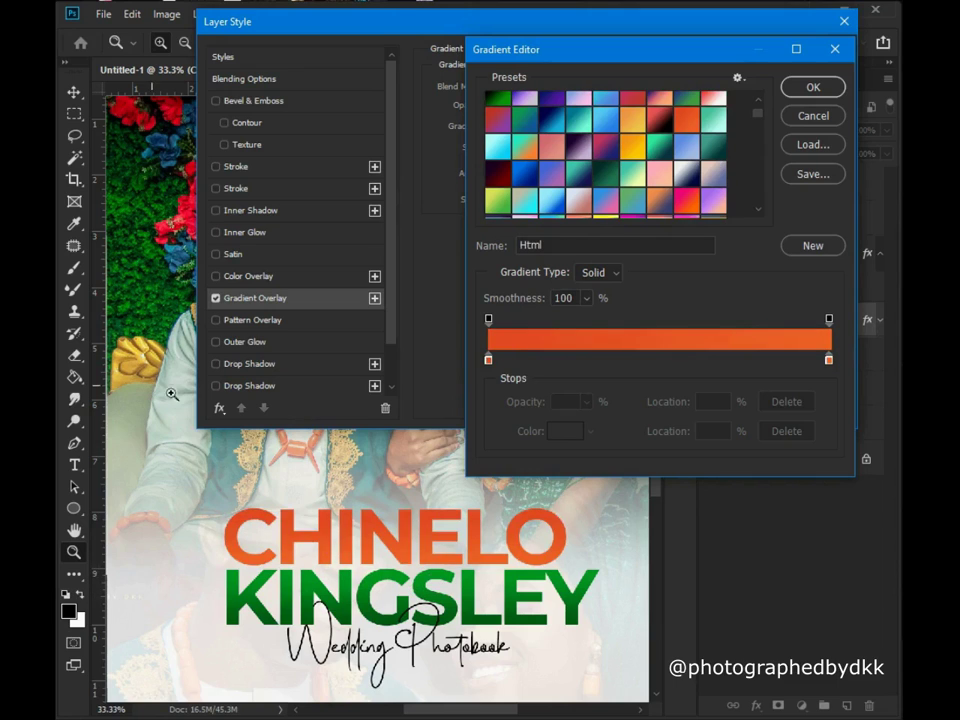
key("Right")
key("Right")
key("Right")
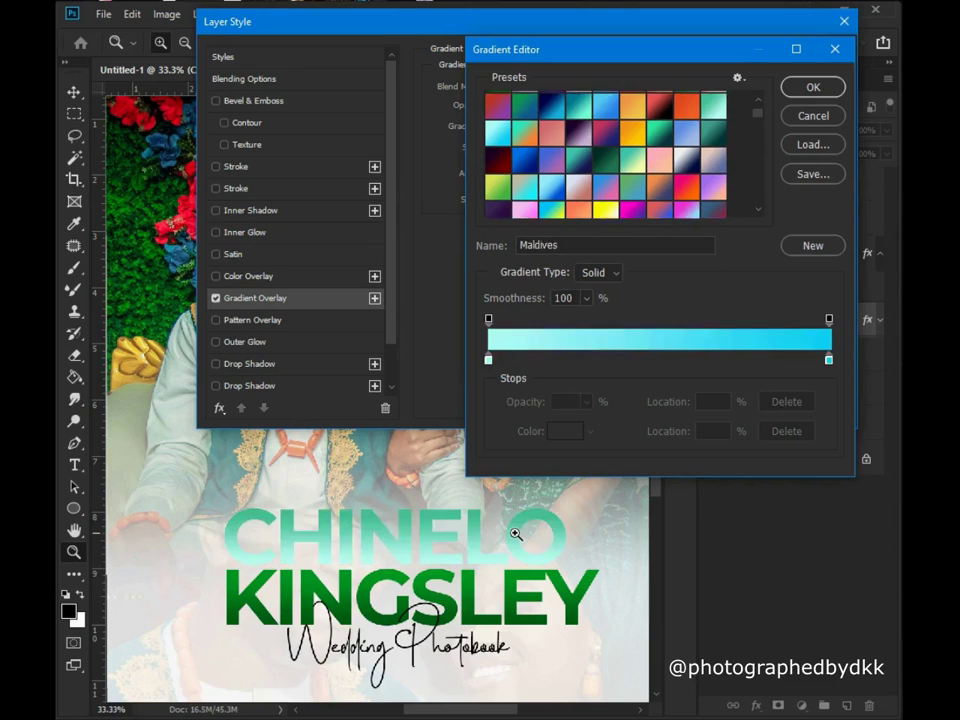
key("Left")
key("Left")
key("Left")
key("Left")
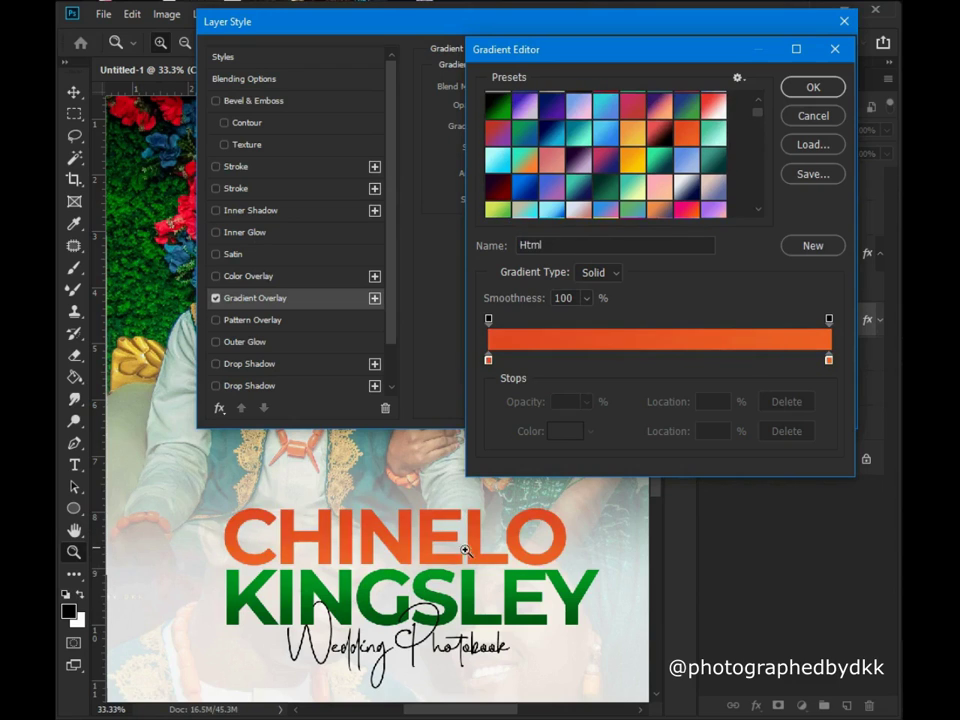
key("Right")
key("Right")
key("Right")
key("Right")
key("Right")
key("Right")
key("Right")
key("Right")
key("Right")
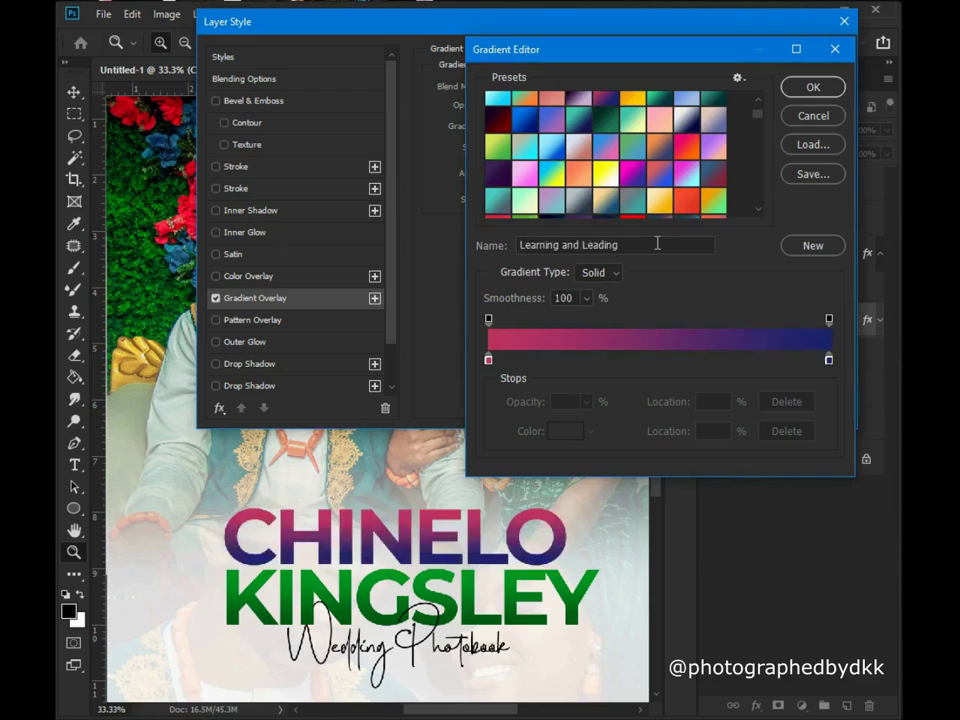
key("Right")
key("Right")
key("Right")
key("Right")
key("Right")
key("Right")
key("Right")
key("Right")
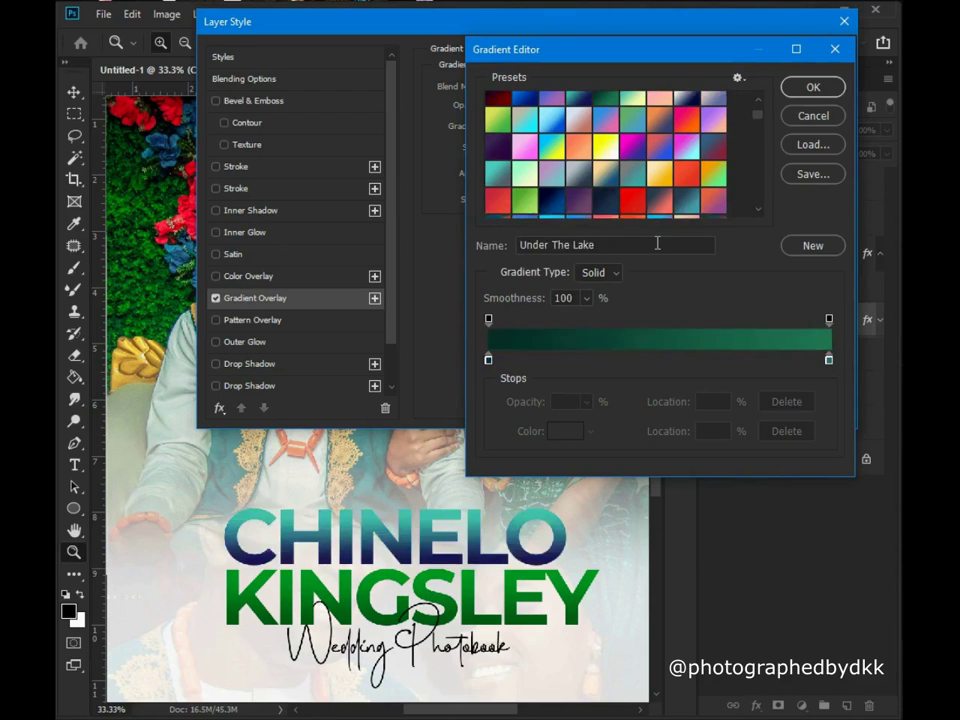
key("Right")
key("Right")
key("Right")
key("Right")
key("Right")
key("Right")
key("Right")
key("Right")
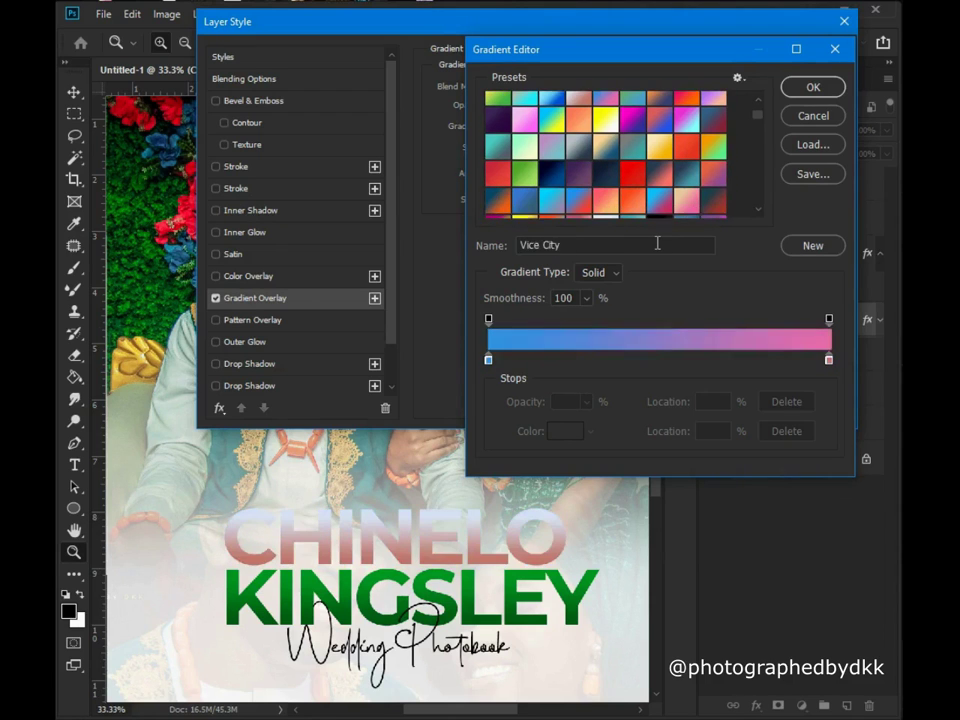
key("Right")
key("Right")
key("Right")
key("Right")
key("Right")
key("Right")
key("Right")
key("Right")
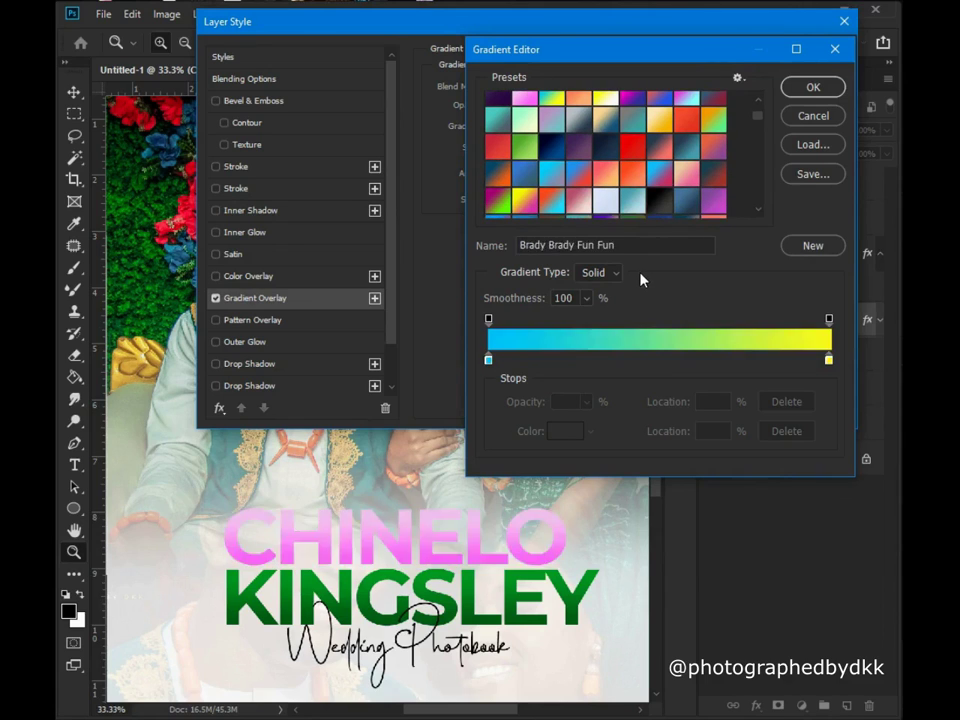
key("Right")
key("Right")
left_click(821, 118)
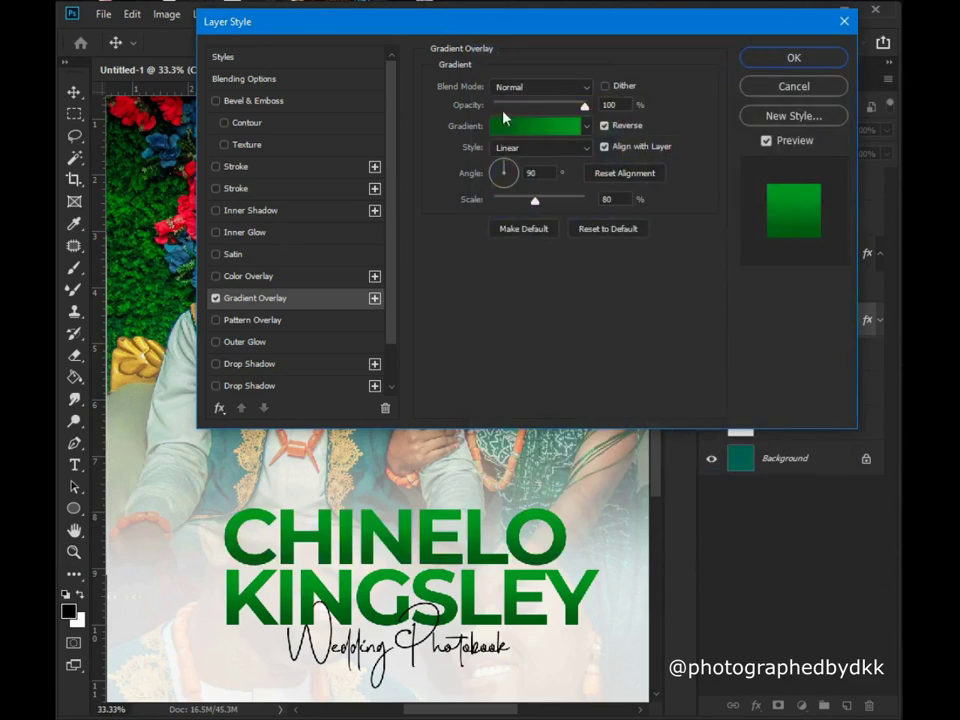
Set the starting colour stop of the upper name's gradient overlay to pure red, ff0000.
left_click(508, 127)
left_click(489, 360)
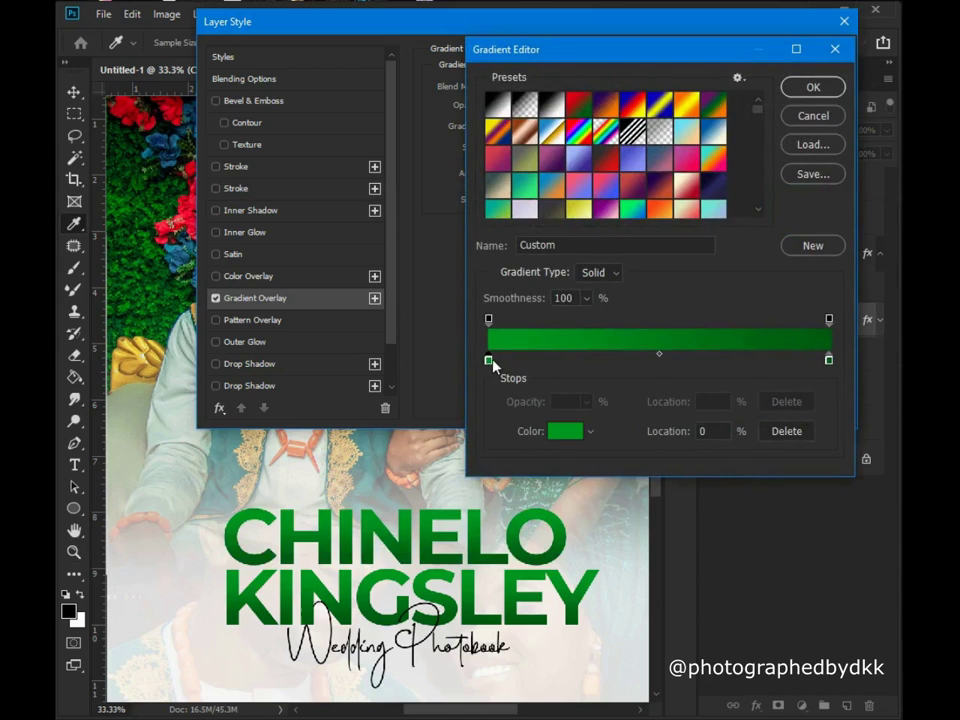
left_click(556, 437)
mouse_move(594, 448)
left_mouse_down()
mouse_move(671, 401)
mouse_move(682, 382)
left_mouse_up()
left_click_drag(625, 447, 636, 393)
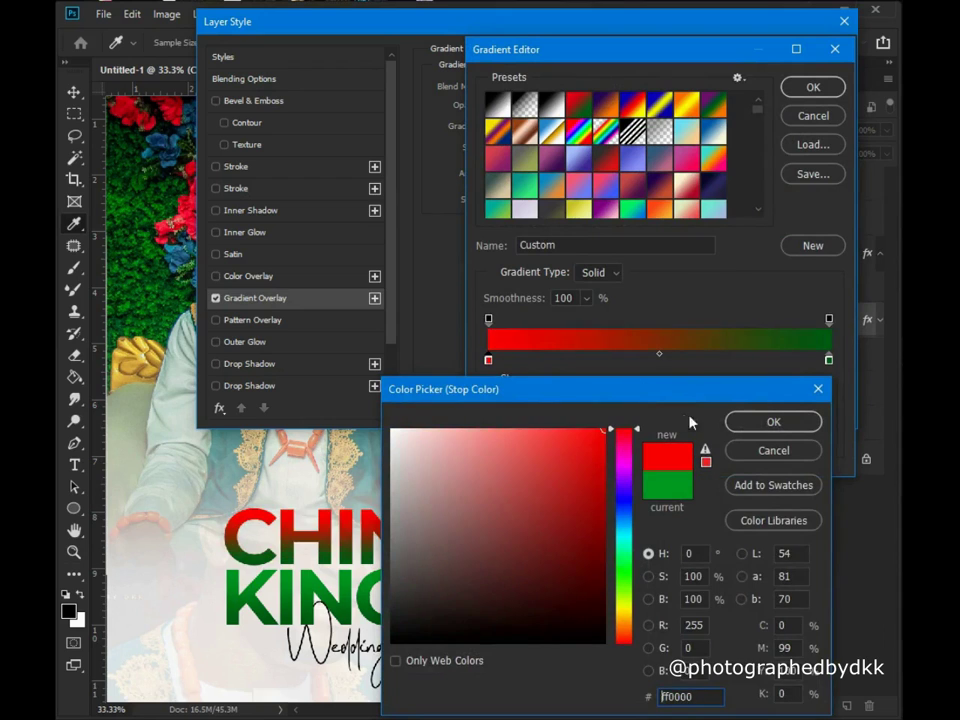
left_click(741, 423)
Set the end colour stop of the upper name's gradient to dark red and apply the layer style.
left_click(829, 361)
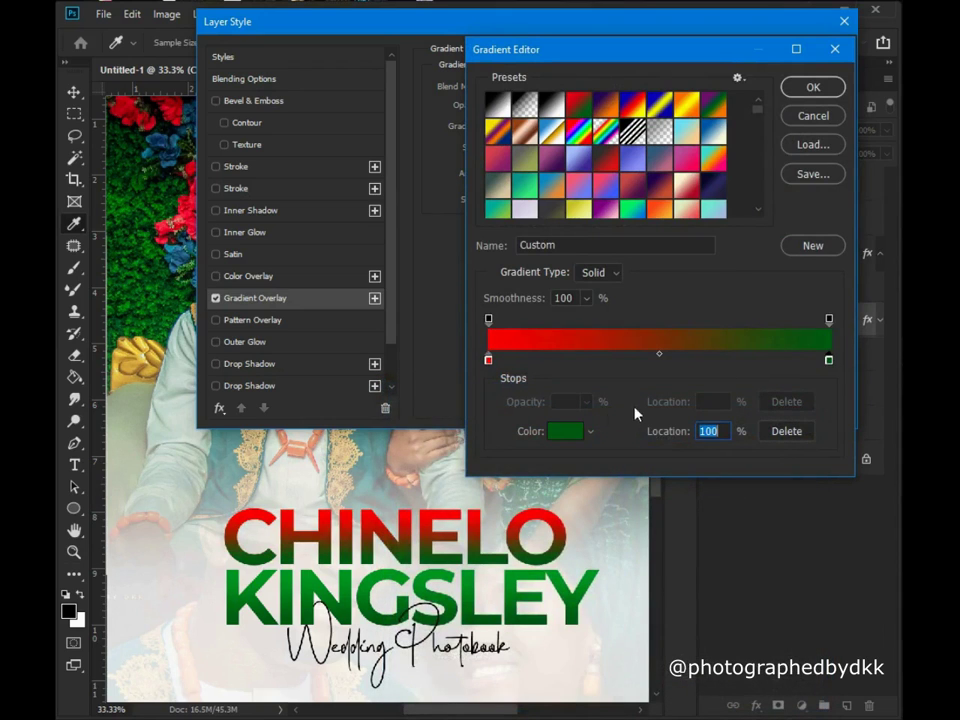
left_click(573, 437)
mouse_move(565, 508)
left_mouse_down()
mouse_move(608, 522)
mouse_move(653, 396)
left_mouse_up()
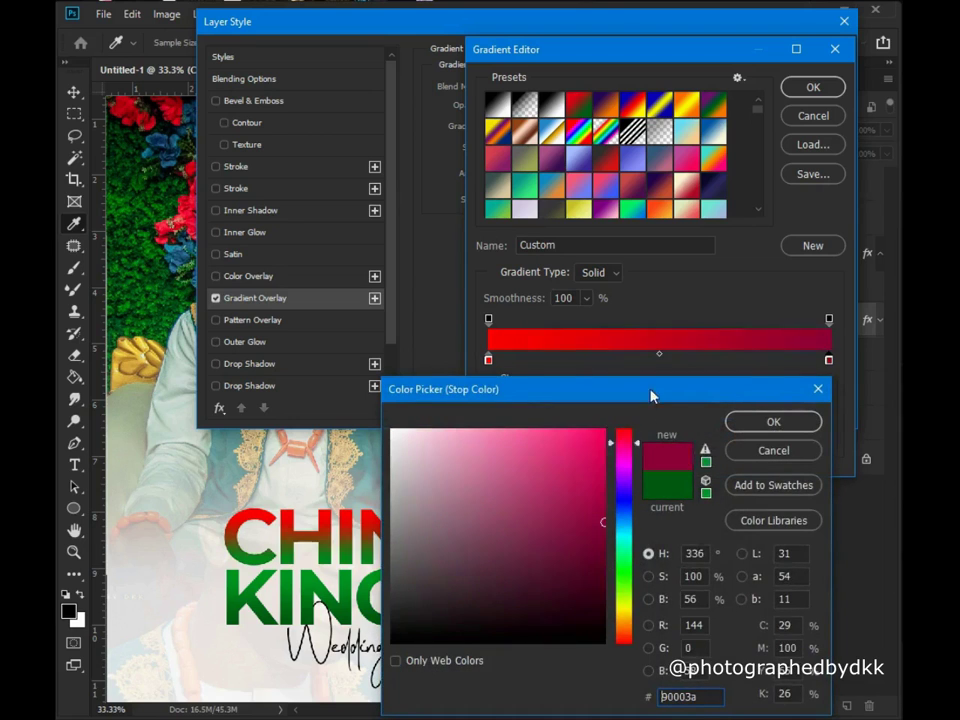
left_click_drag(600, 530, 604, 546)
left_click(775, 422)
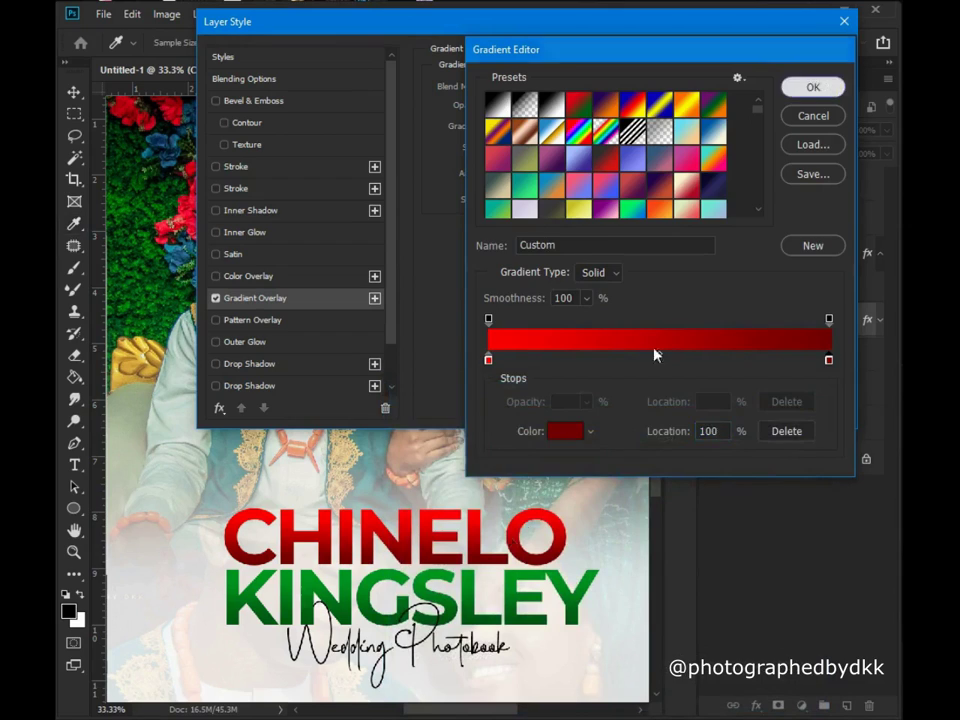
left_click(813, 87)
left_click(793, 57)
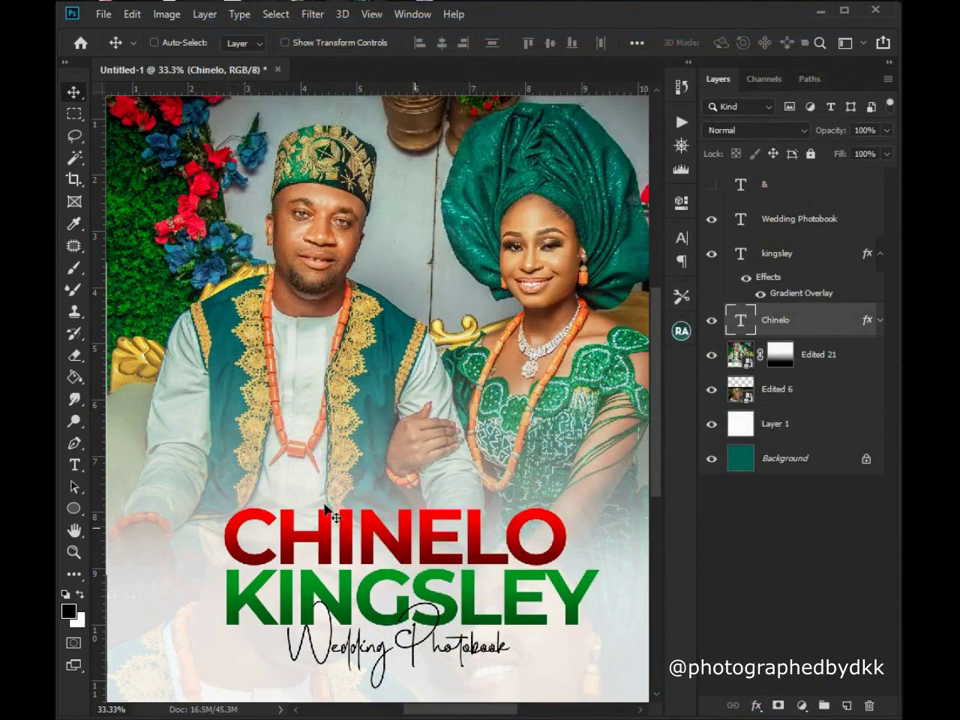
Copy the upper name's layer style and paste it onto the lower name's text layer.
key("z")
left_click(490, 38)
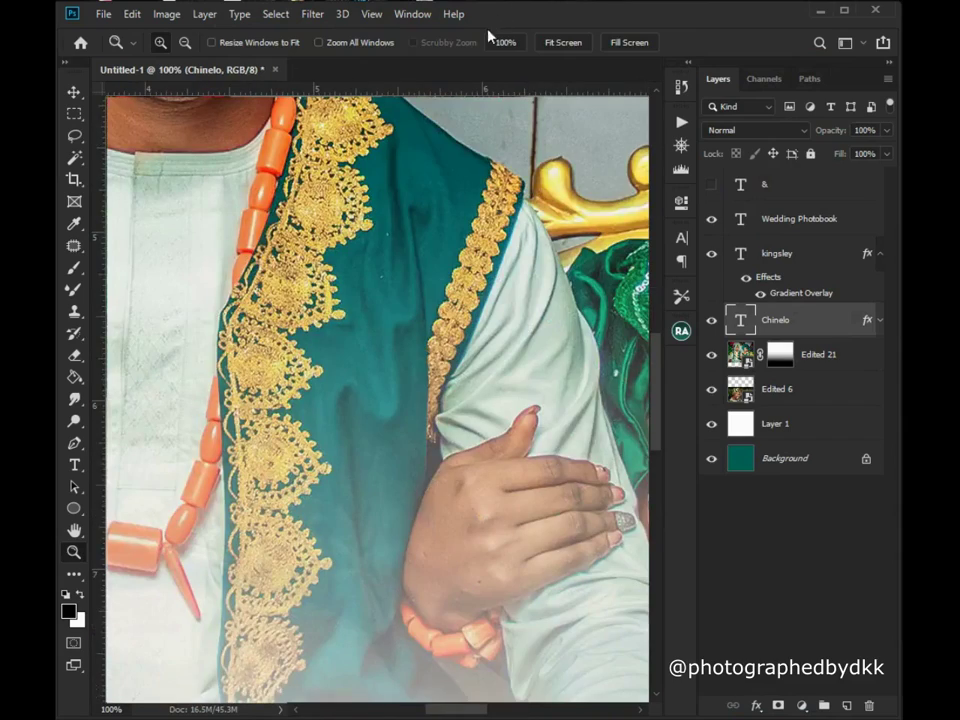
left_click(545, 43)
left_click(365, 588)
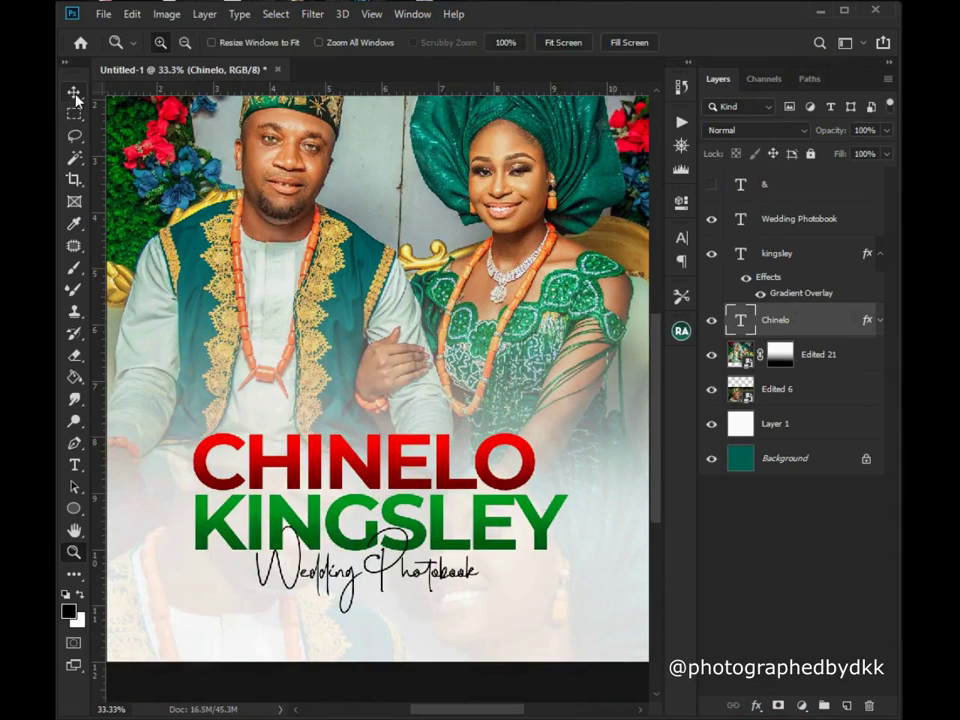
left_click(75, 94)
right_click(791, 321)
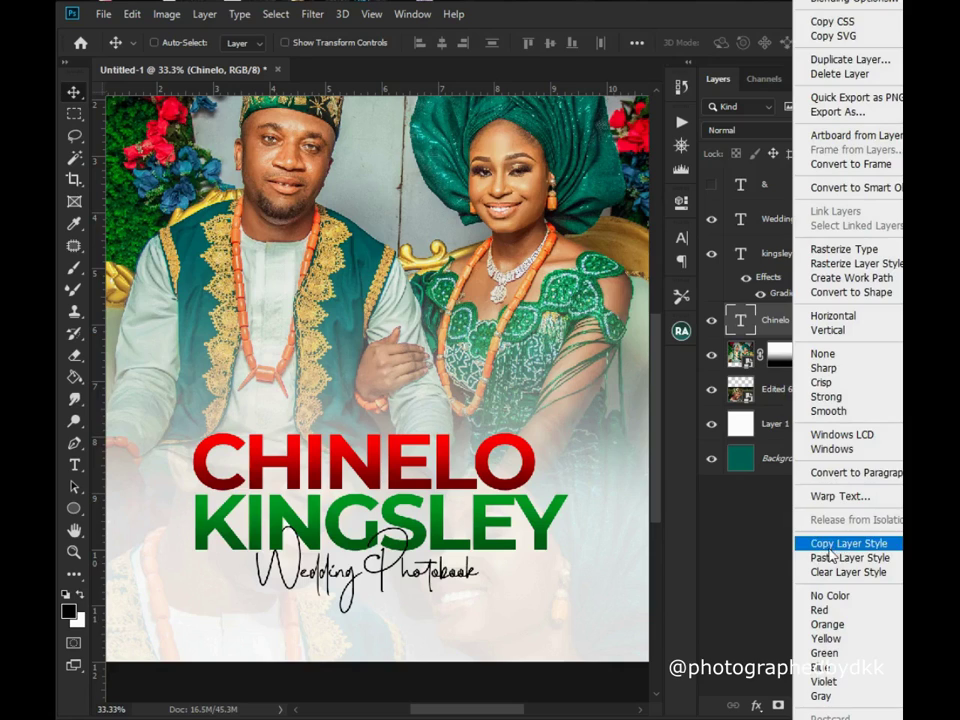
left_click(830, 545)
left_click(788, 258)
right_click(791, 255)
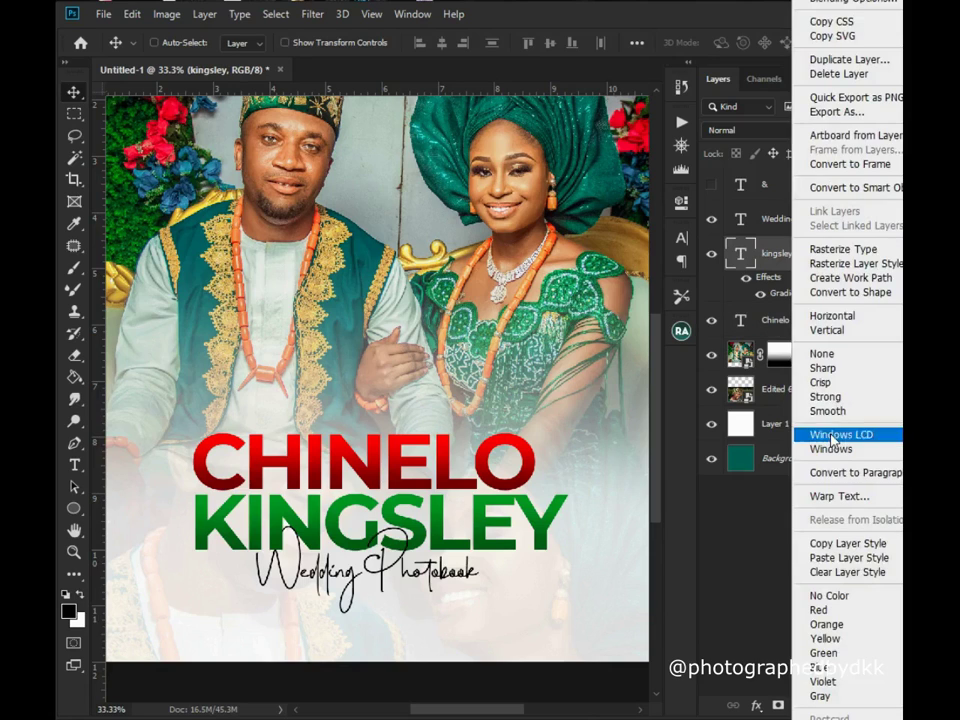
left_click(818, 557)
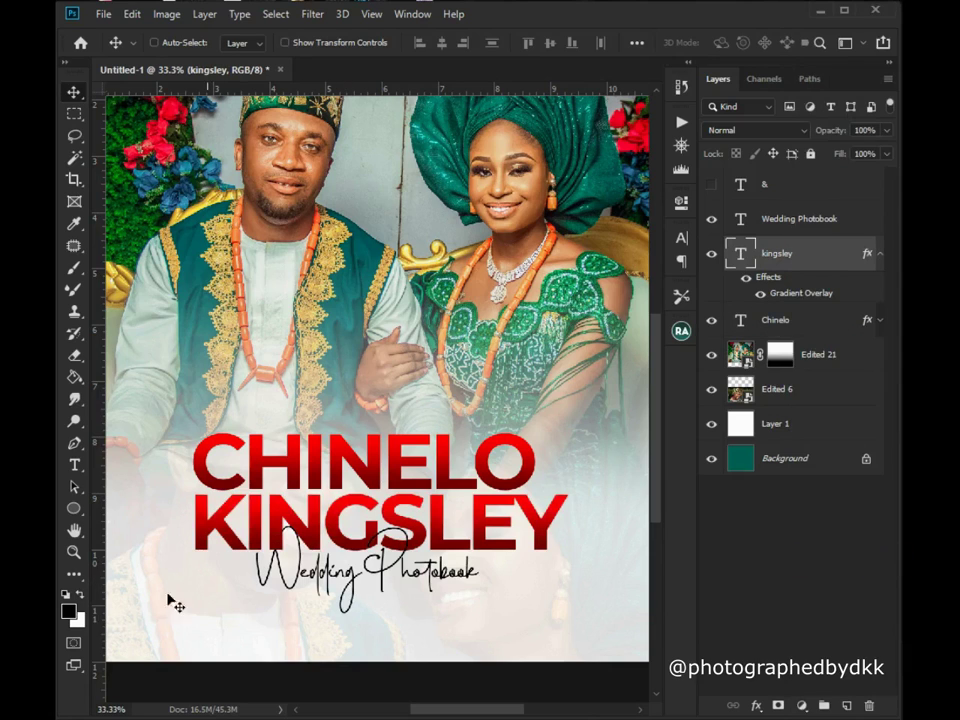
Show the hidden "&" text layer and fit it just after the upper name's last letter with Free Transform.
left_click(73, 551)
left_click(505, 42)
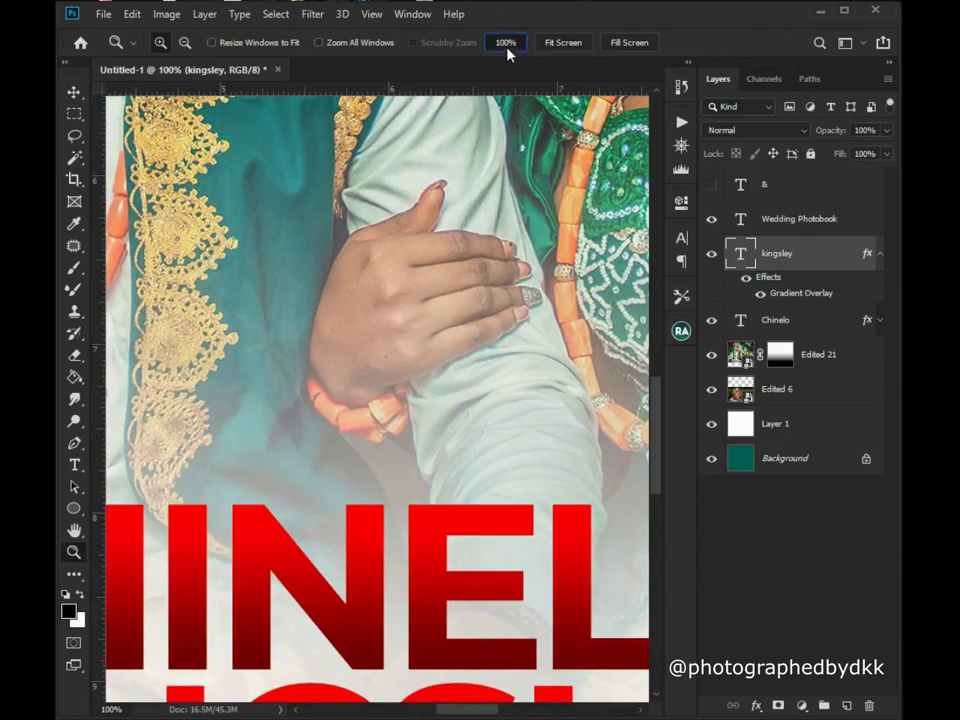
left_click(559, 42)
left_click(349, 594)
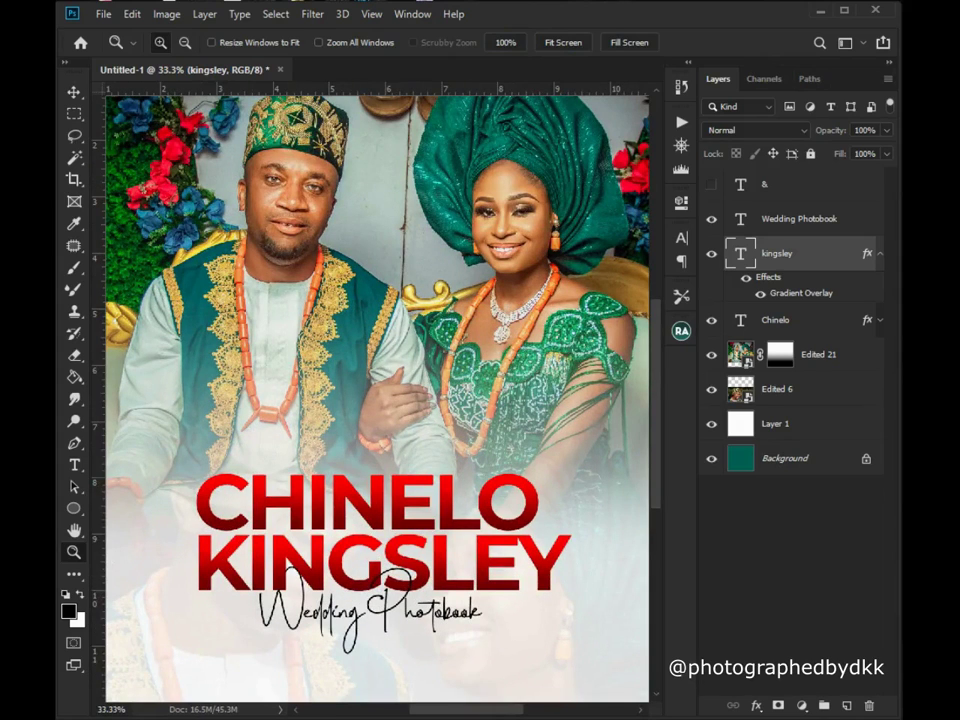
left_click(71, 94)
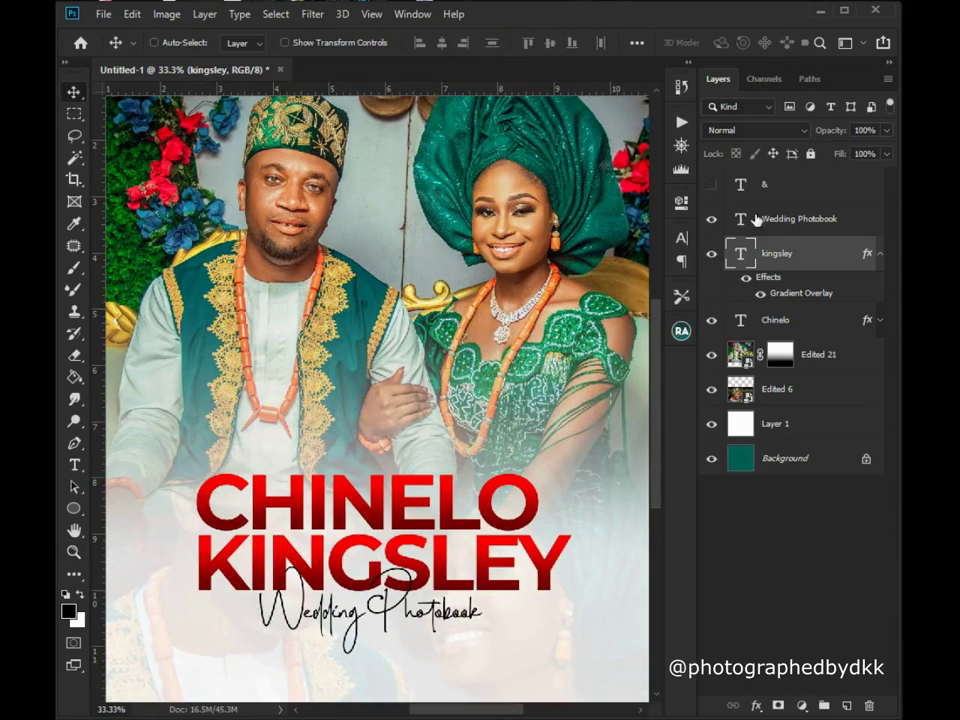
left_click(768, 185)
left_click_drag(466, 523, 575, 490)
key("ctrl+t")
key("Return")
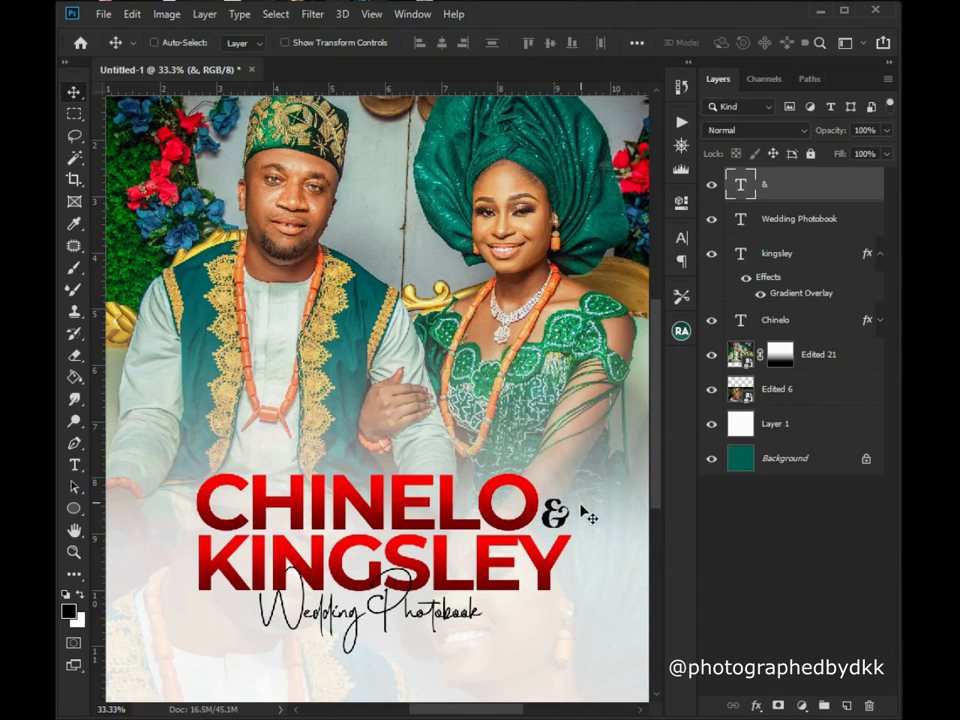
Collapse the effects list of the lower name's text layer.
left_click(73, 551)
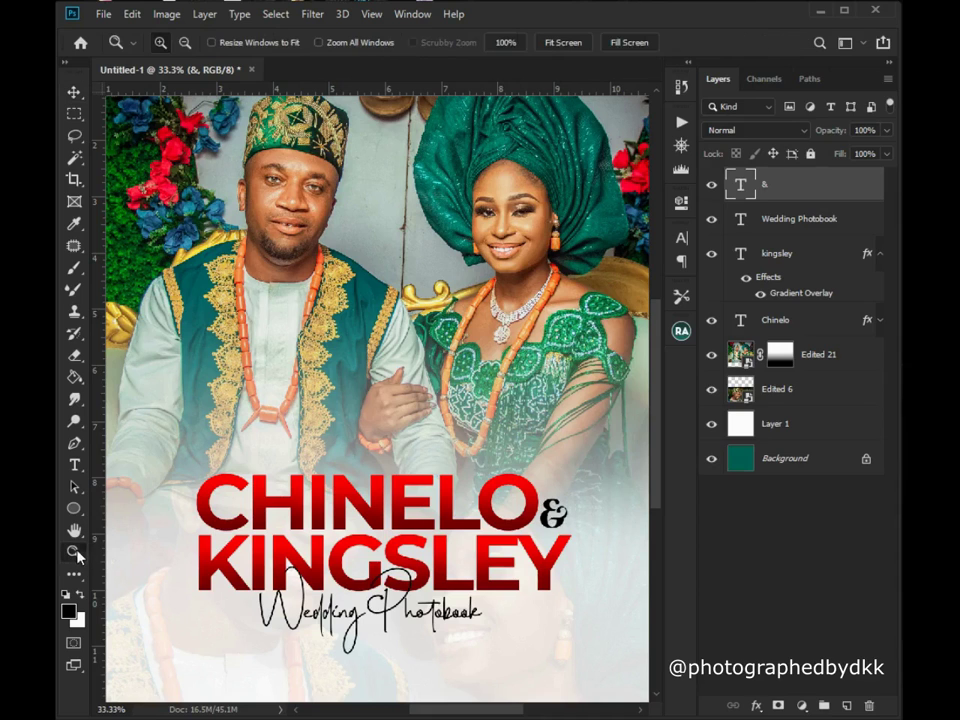
left_click(558, 44)
right_click(409, 375)
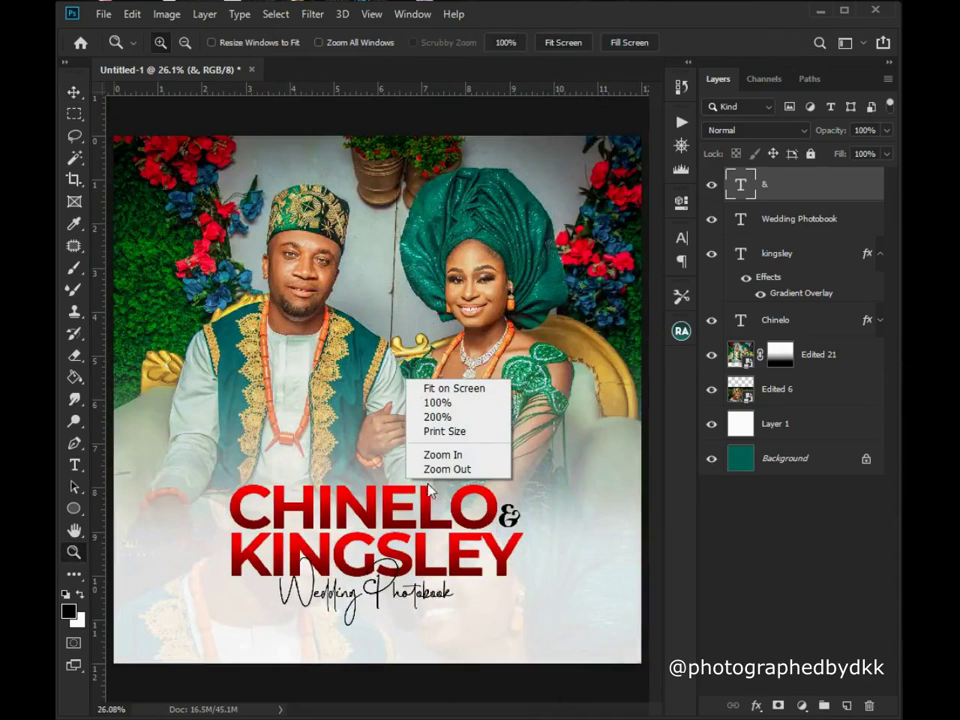
left_click(439, 467)
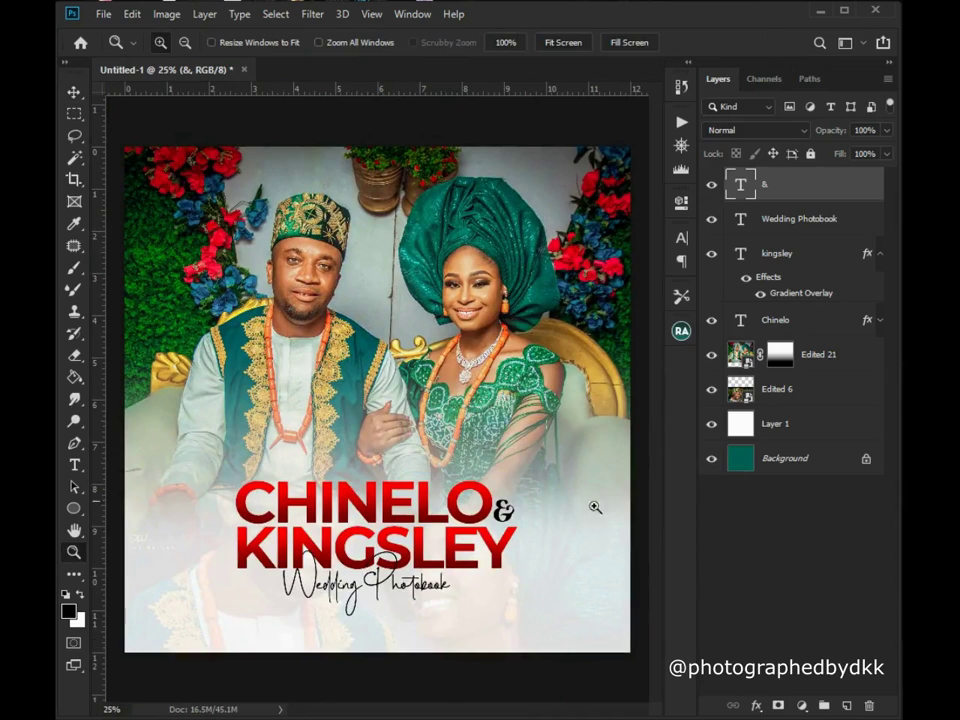
left_click(879, 255)
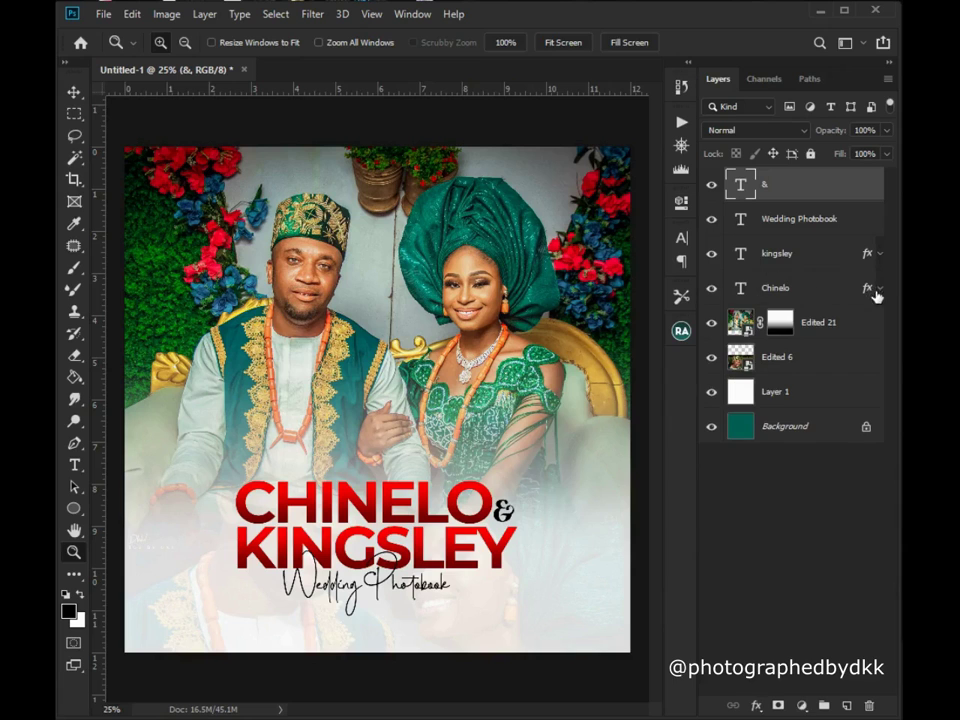
Add a point text layer reading "11TH JANUARY" below the "Wedding Photobook" subtitle.
left_click(338, 612)
scroll(320, 620, "down", 5)
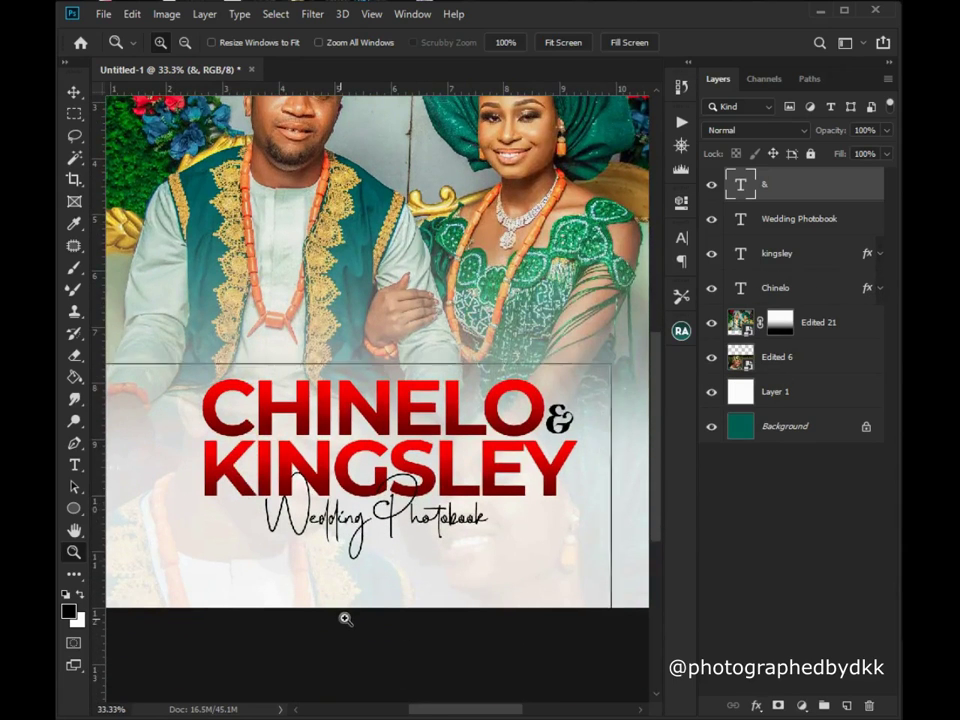
left_click(341, 620)
left_click(74, 465)
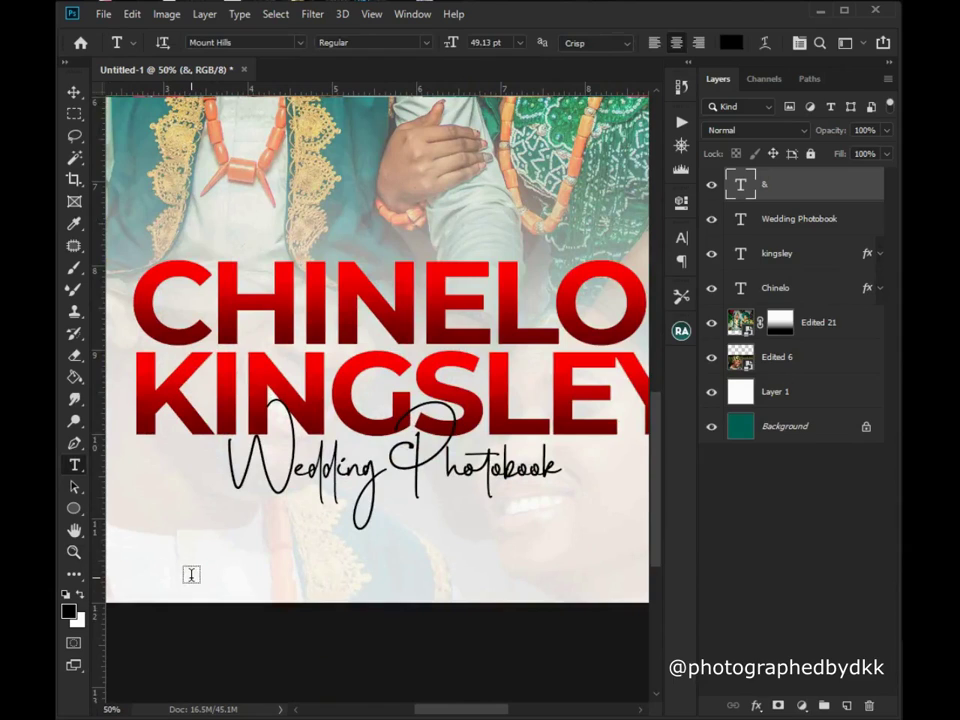
left_click(191, 574)
type("11")
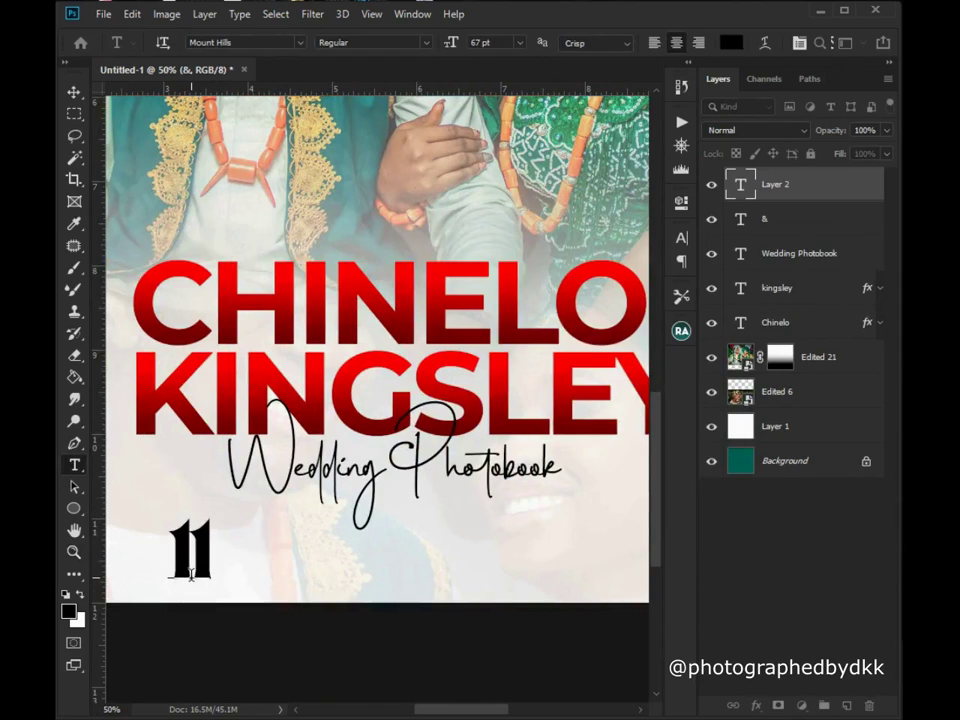
type("TH ")
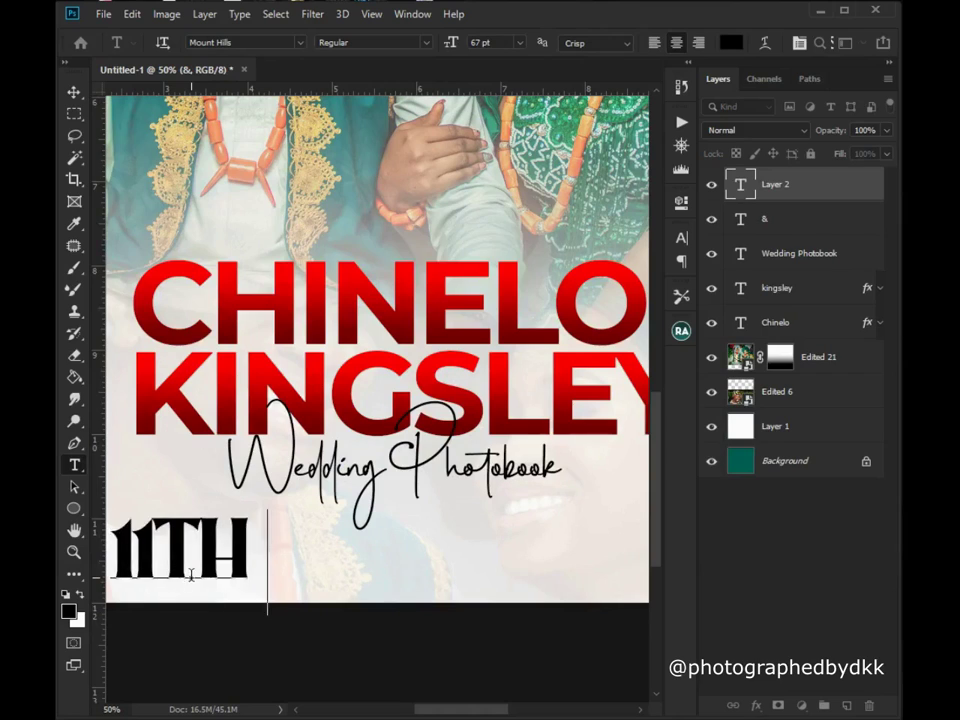
type("JANUARY")
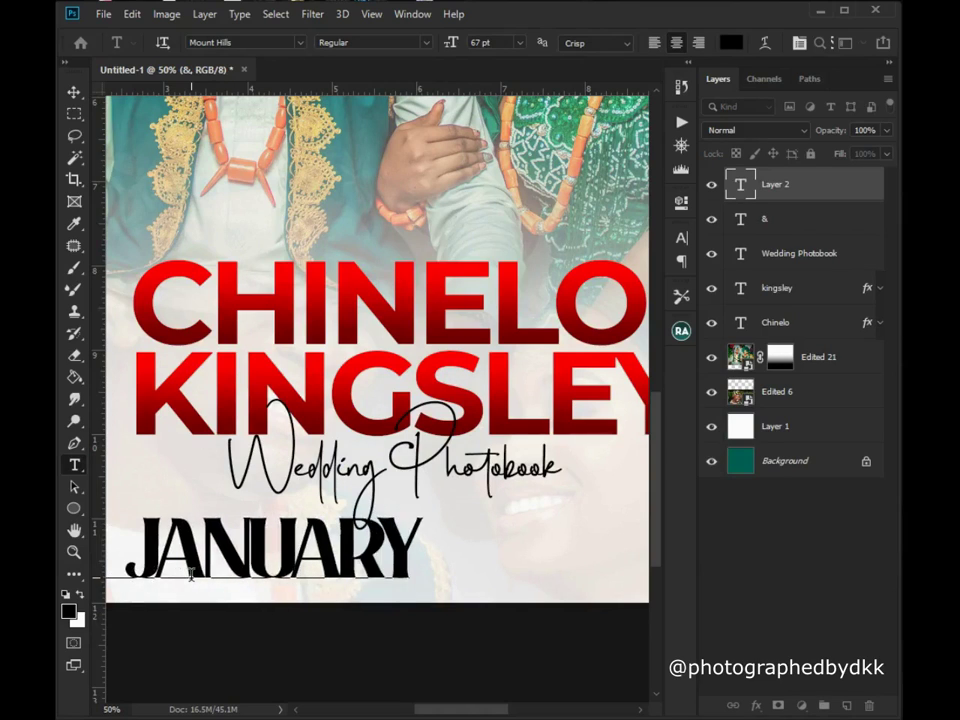
Set the date text's font to Trajan Pro Bold and its size to 17 pt.
key("ctrl+a")
left_click(239, 42)
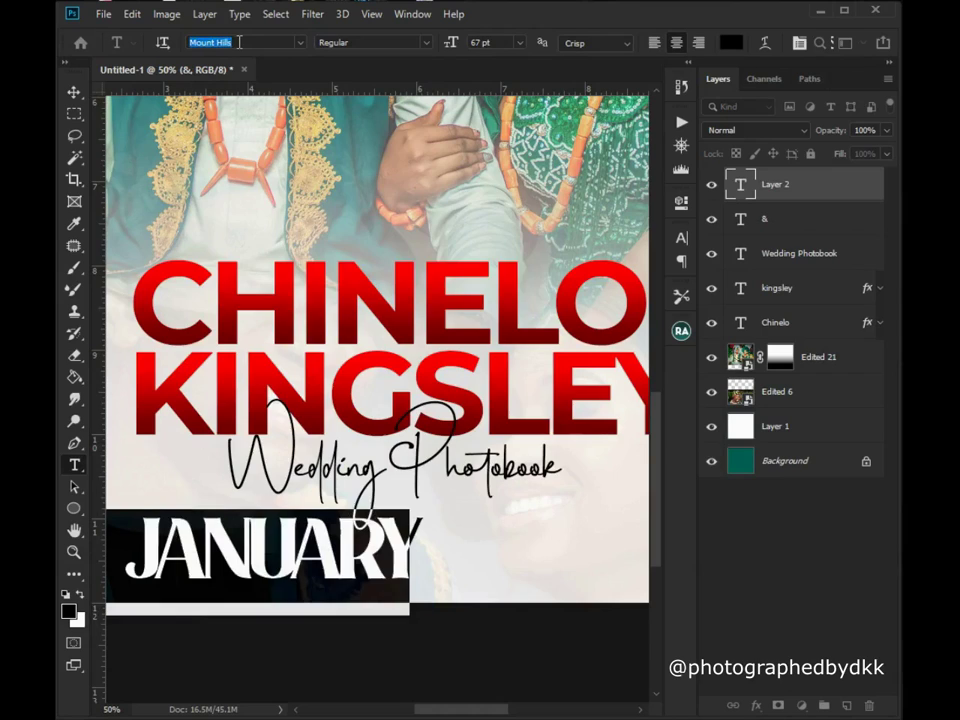
type("t")
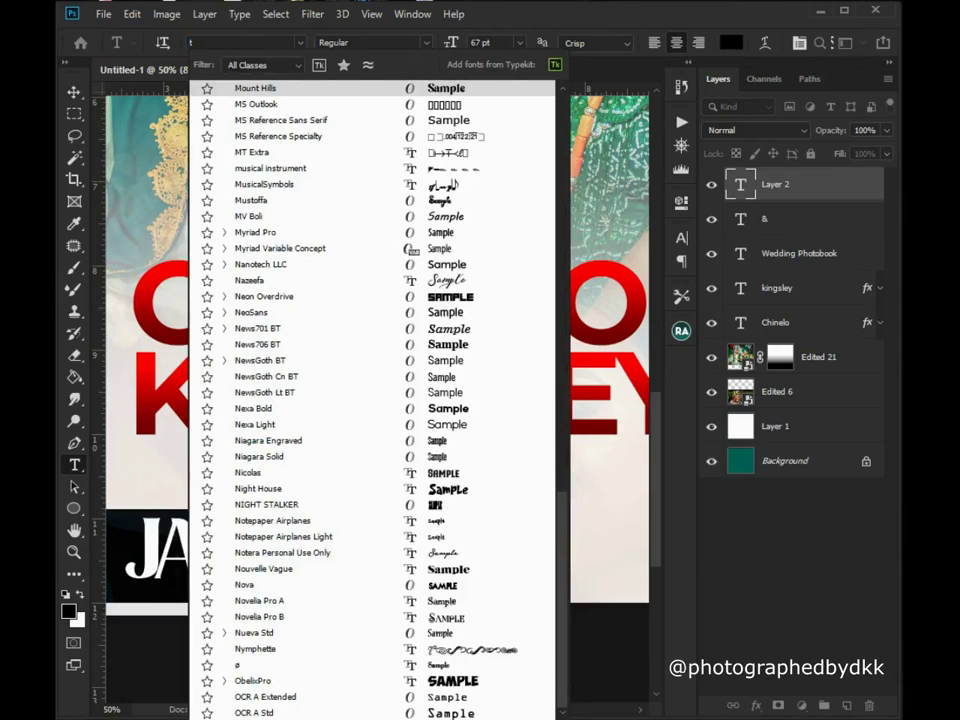
type("raj")
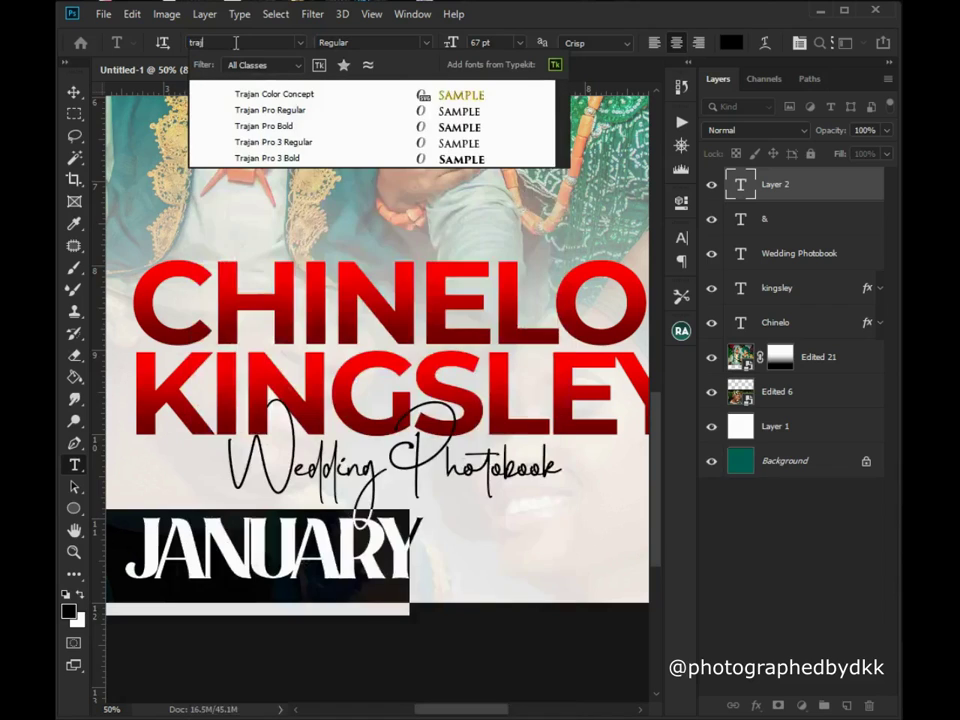
left_click(267, 128)
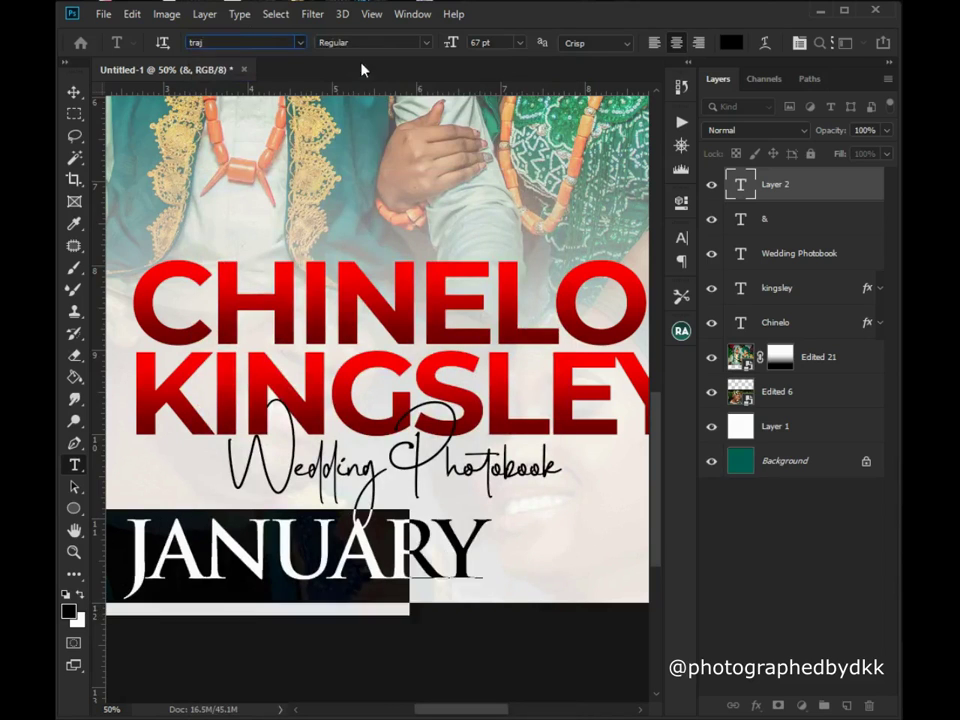
key("shift+Down")
key("shift+Down")
key("shift+Down")
key("shift+Down")
key("shift+Down")
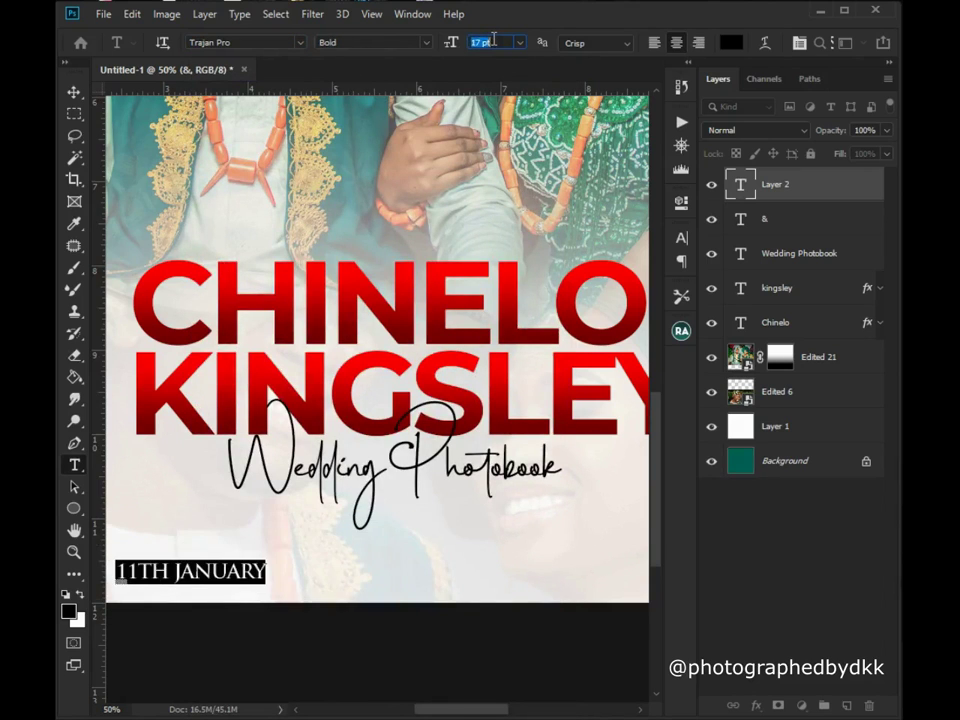
Move the date text beneath the script subtitle and extend it to read "11TH JANUARY 2022".
left_click_drag(242, 542, 397, 513, "ctrl")
left_click(426, 535)
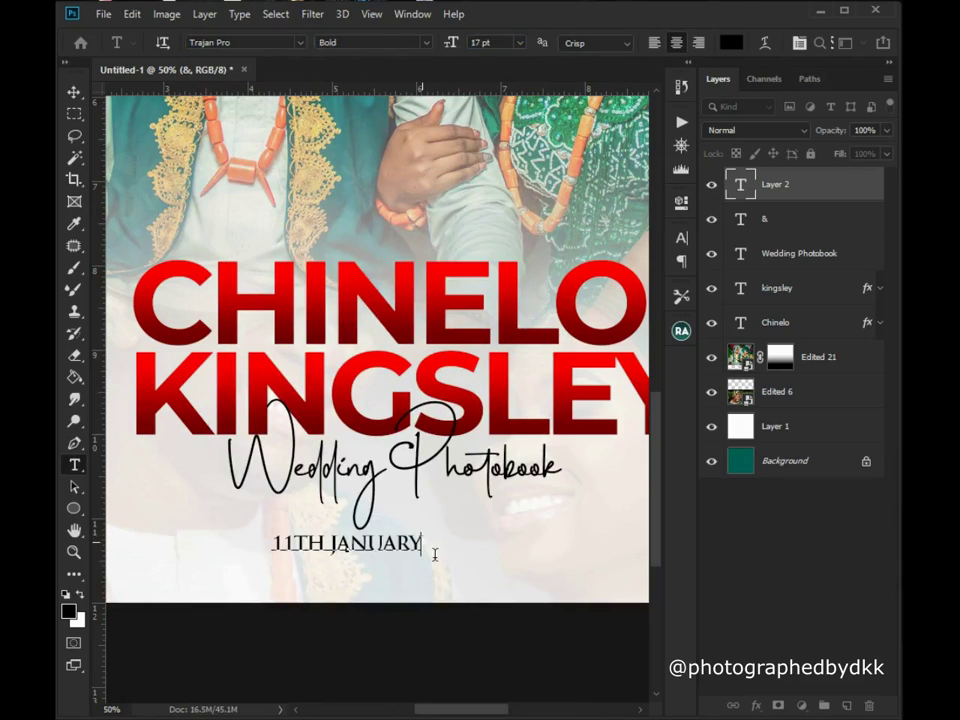
type("2022")
Set the whole date text's tracking to 542 and commit the text edit.
key("ctrl+a")
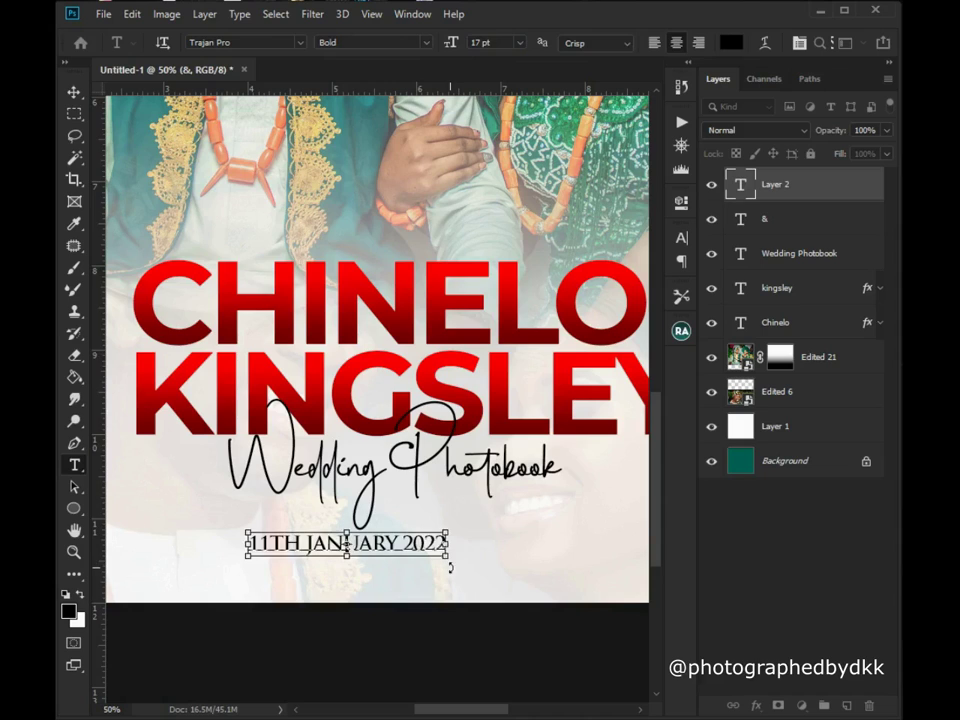
left_click(682, 237)
left_click(623, 298)
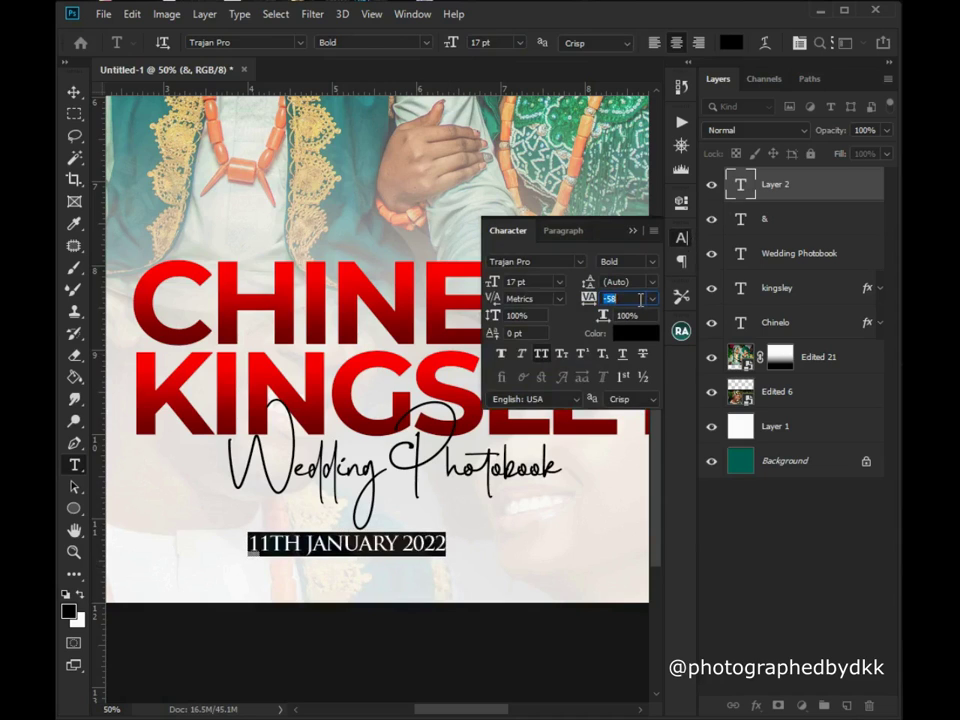
type("742")
key("Return")
scroll(641, 299, "down", 2)
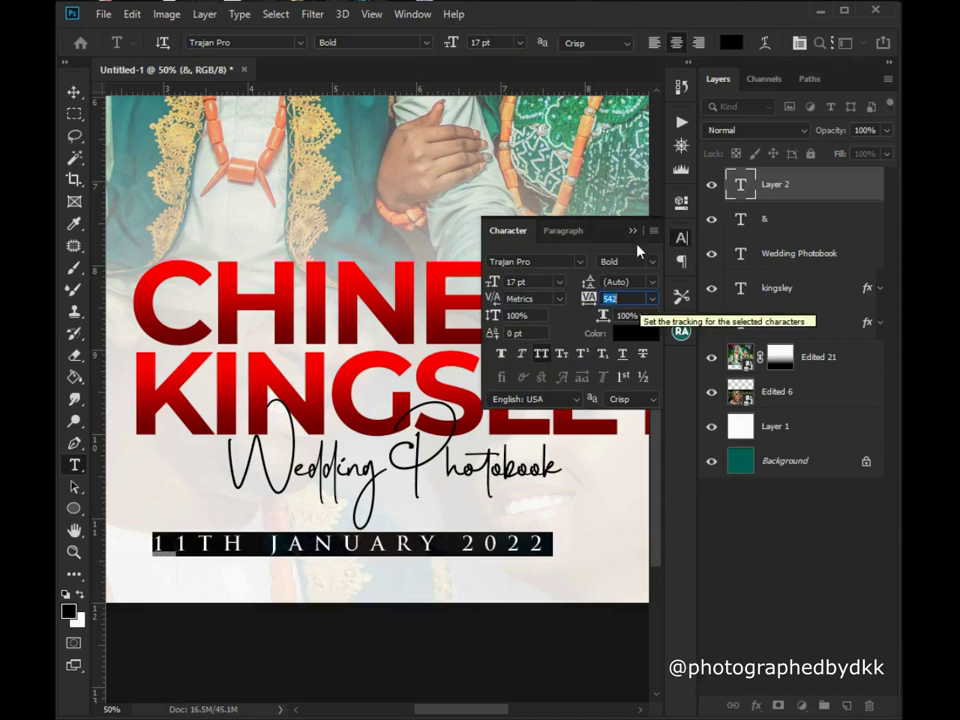
left_click(633, 232)
left_click(73, 92)
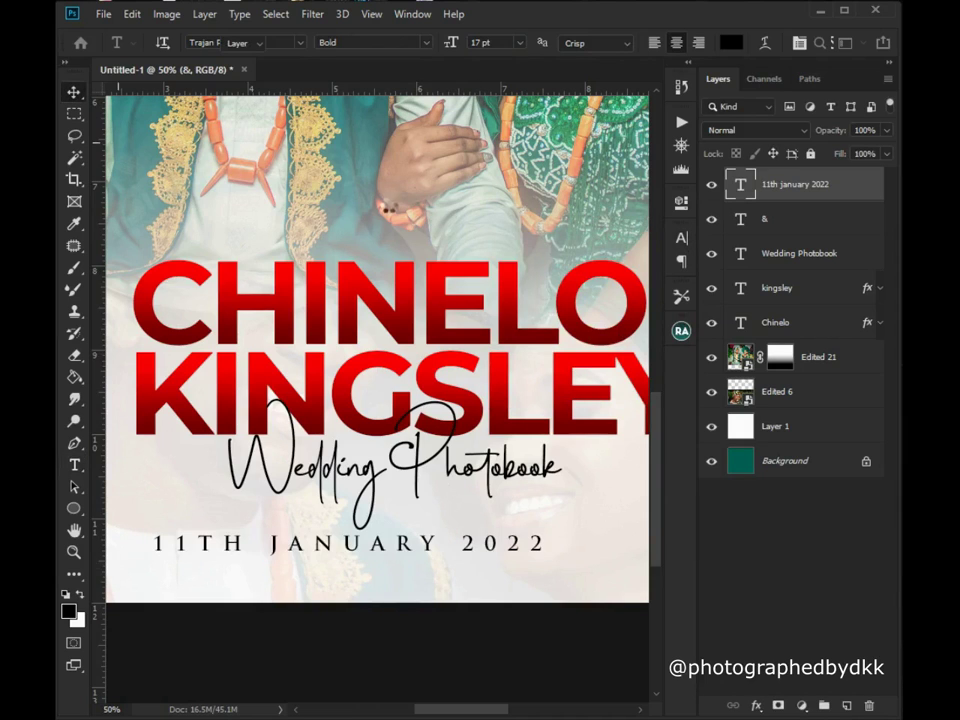
Lower the date text slightly and centre it horizontally on the canvas.
key("ctrl+0")
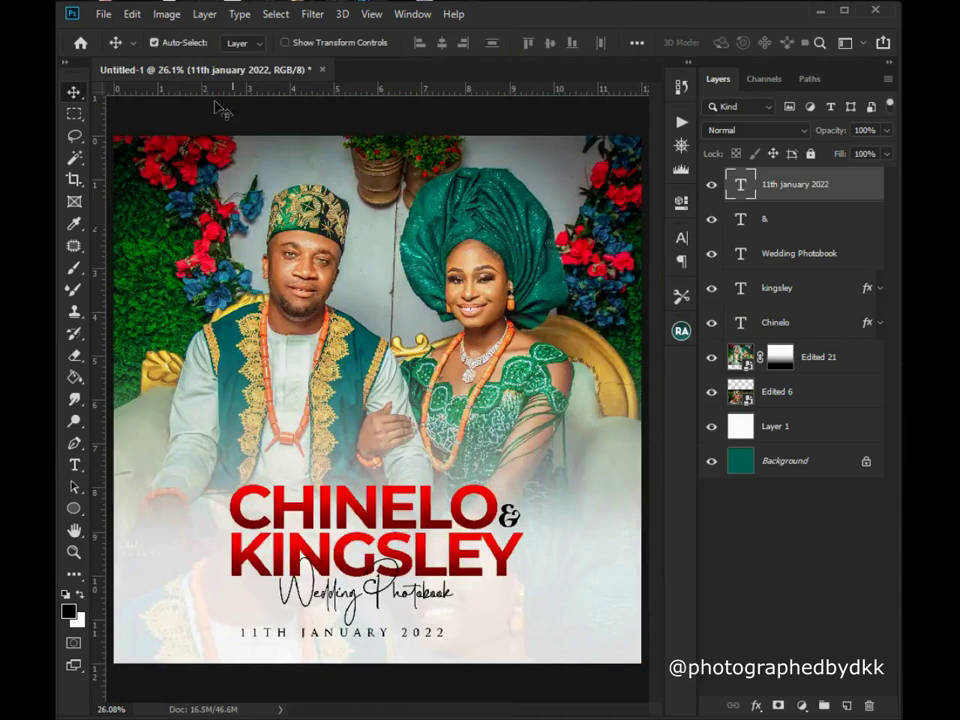
key("ctrl+a")
left_click(440, 43)
key("ctrl+d")
left_click_drag(397, 648, 328, 645)
key("shift+Down")
key("shift+Down")
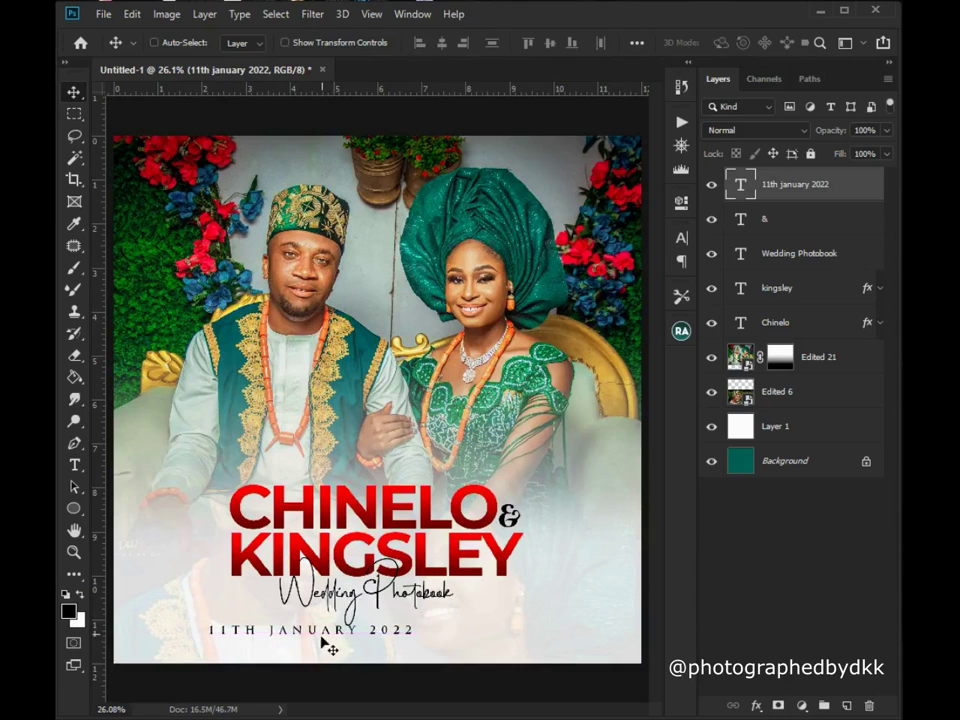
key("ctrl+a")
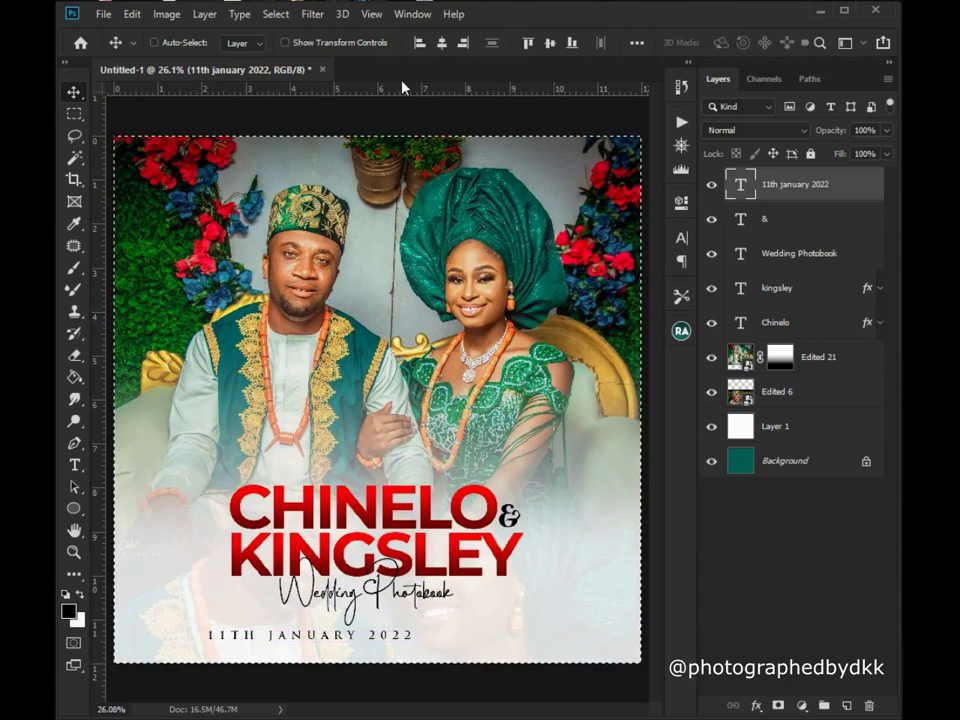
left_click(441, 42)
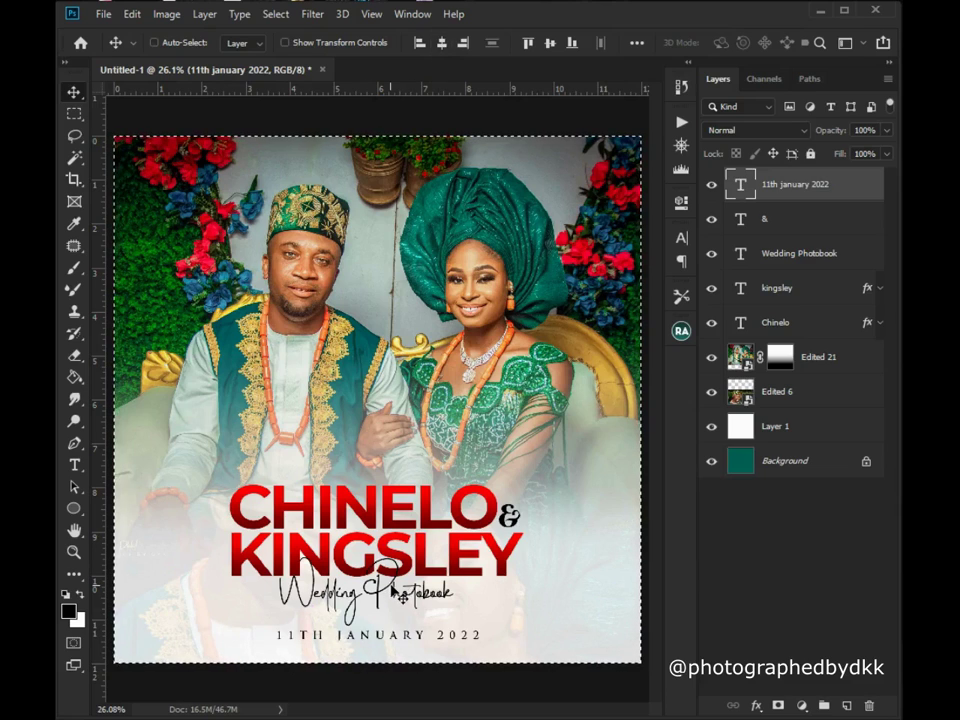
key("ctrl")
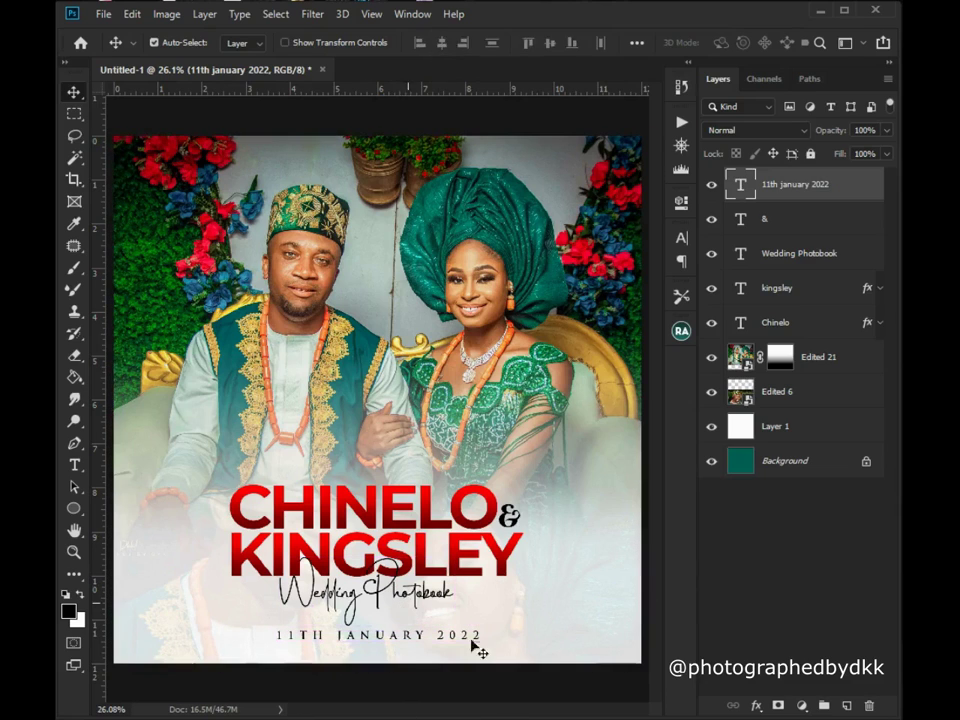
Enlarge the date text about its centre to roughly 21.63 pt with Free Transform.
key("ctrl+t")
left_click_drag(483, 629, 515, 619)
key("Return")
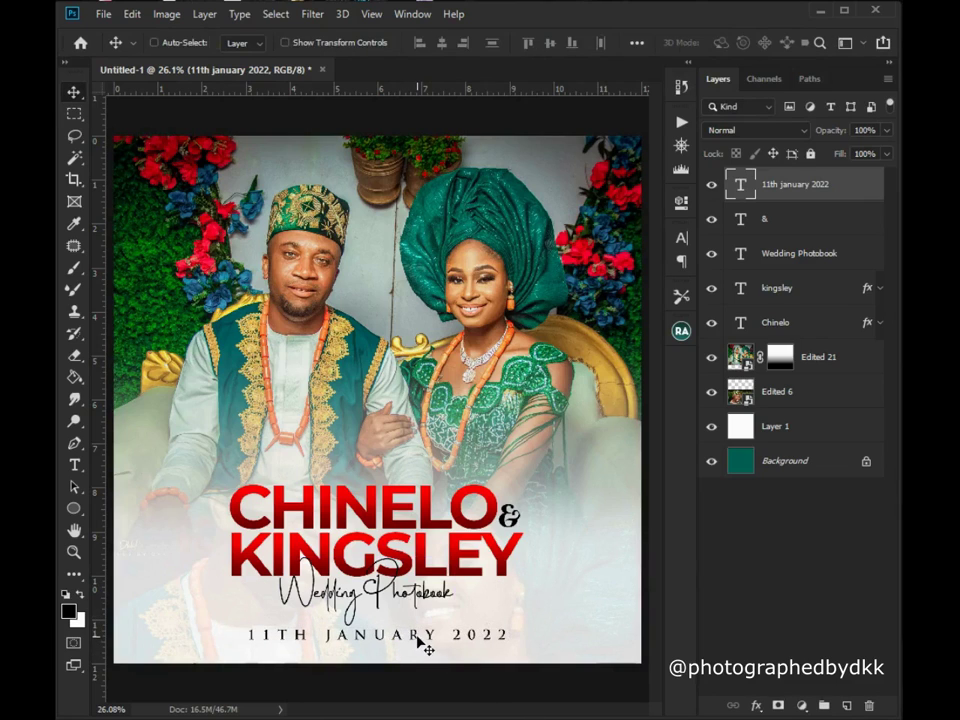
Draw a thin rectangle line about 2.5 in long just after the date, filled with red sampled from the lower name, and nudge it down level with the text.
left_click_drag(78, 515, 118, 508)
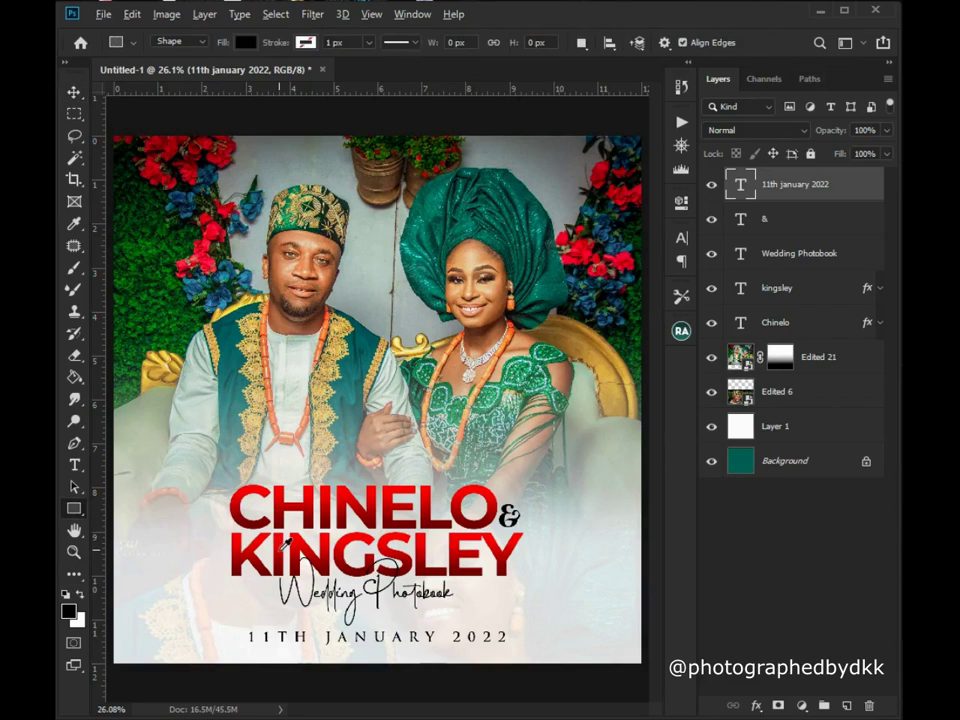
left_click(280, 551, "alt")
left_click_drag(513, 635, 619, 634)
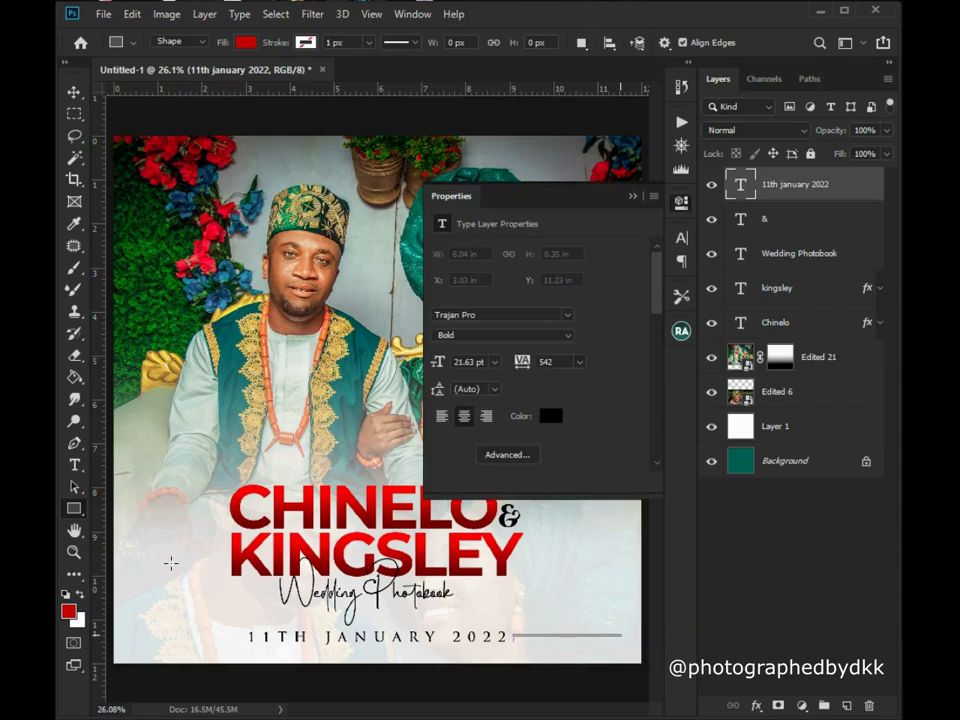
left_click(632, 197)
left_click(73, 92)
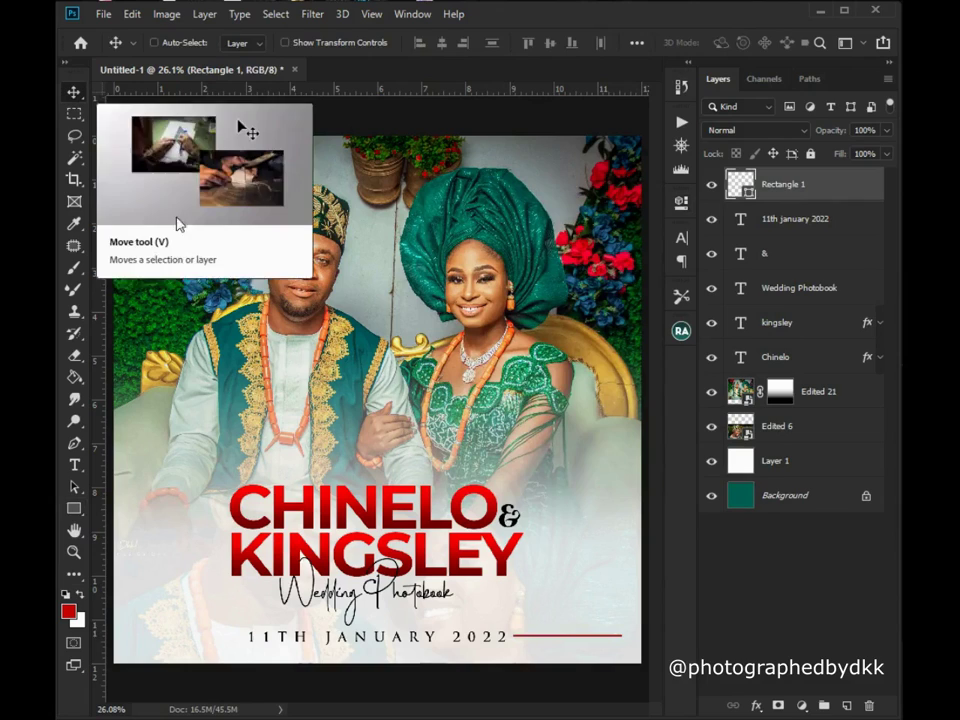
key("Down")
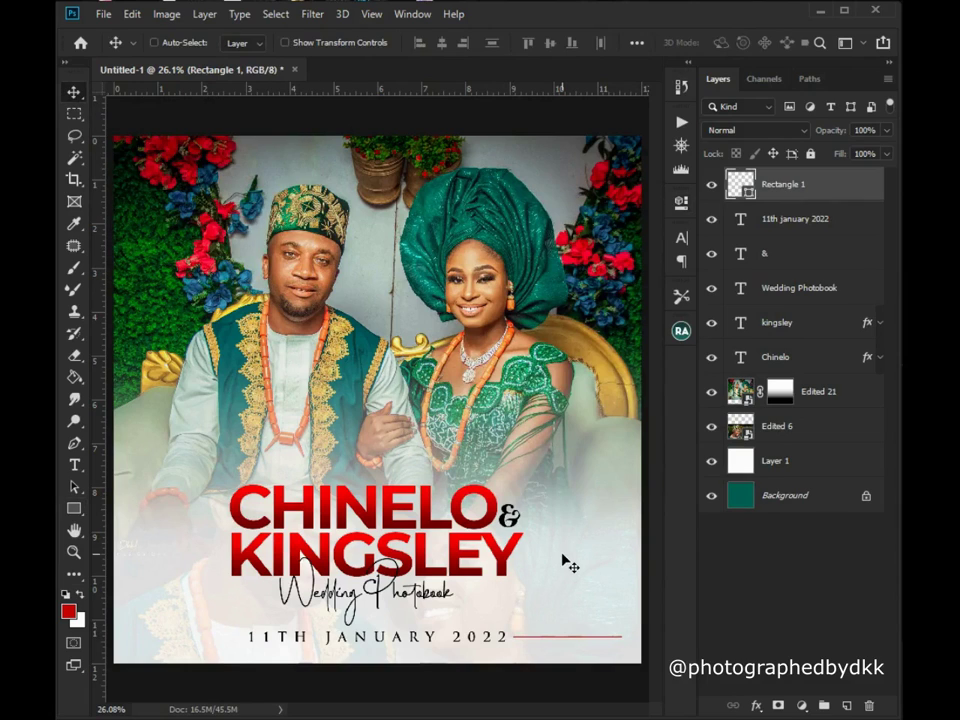
Duplicate the red line to the other side of the date, merge both line layers and centre them horizontally on the canvas.
left_click_drag(619, 636, 281, 591)
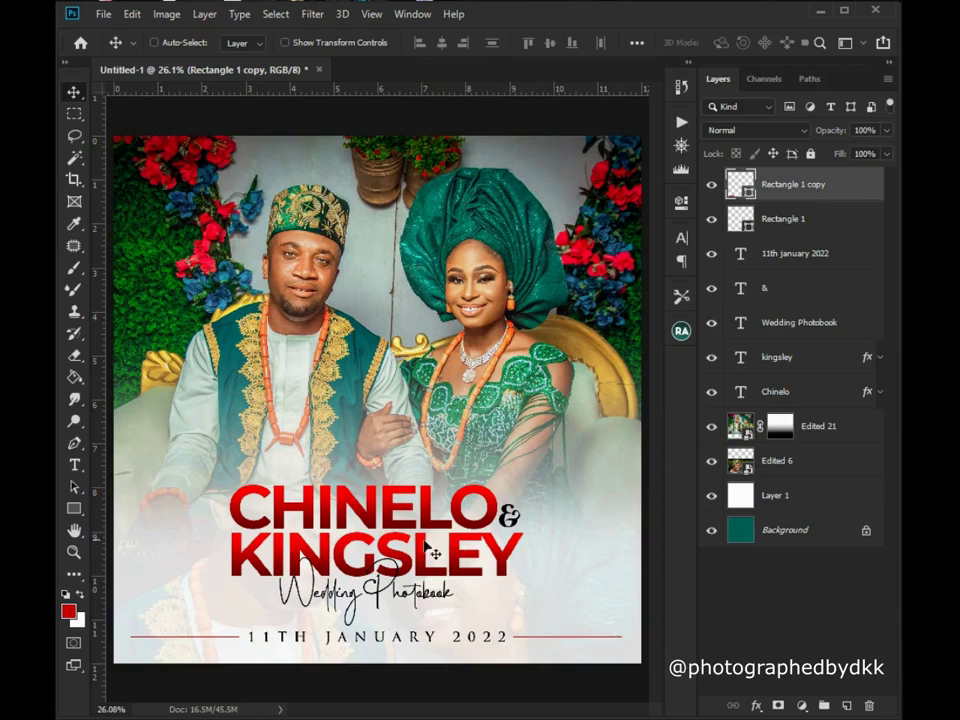
left_click(785, 225, "ctrl")
key("ctrl+e")
key("ctrl+a")
left_click(441, 43)
key("ctrl+d")
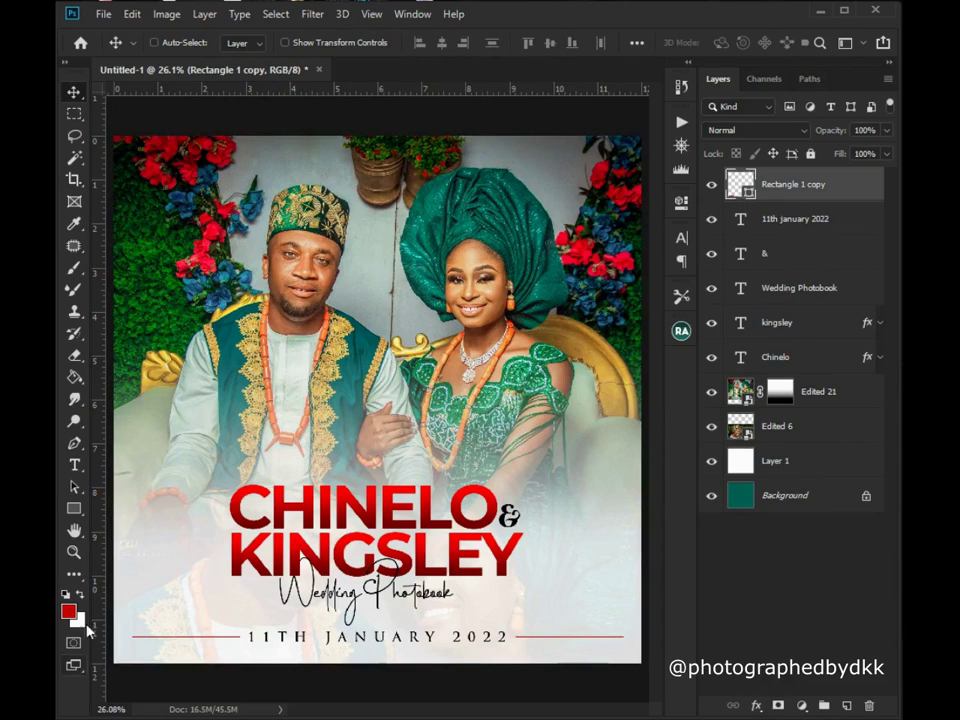
Reduce the date text's tracking to 442 and commit the text edit.
left_click(74, 466)
left_click(424, 640)
key("ctrl+a")
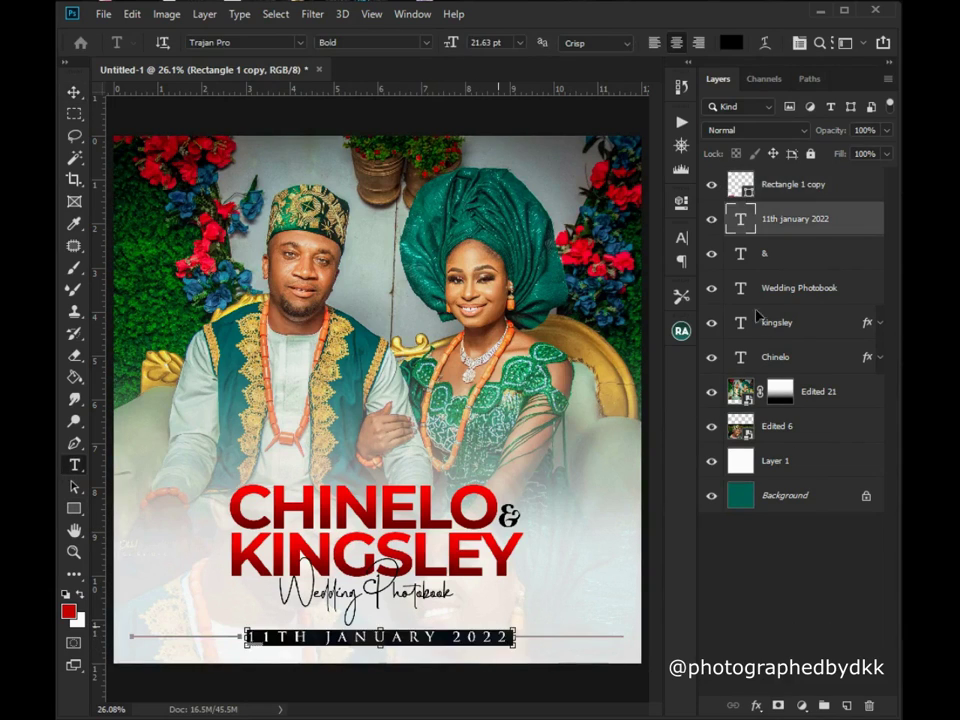
left_click(682, 241)
left_click(632, 298)
type("442")
key("Return")
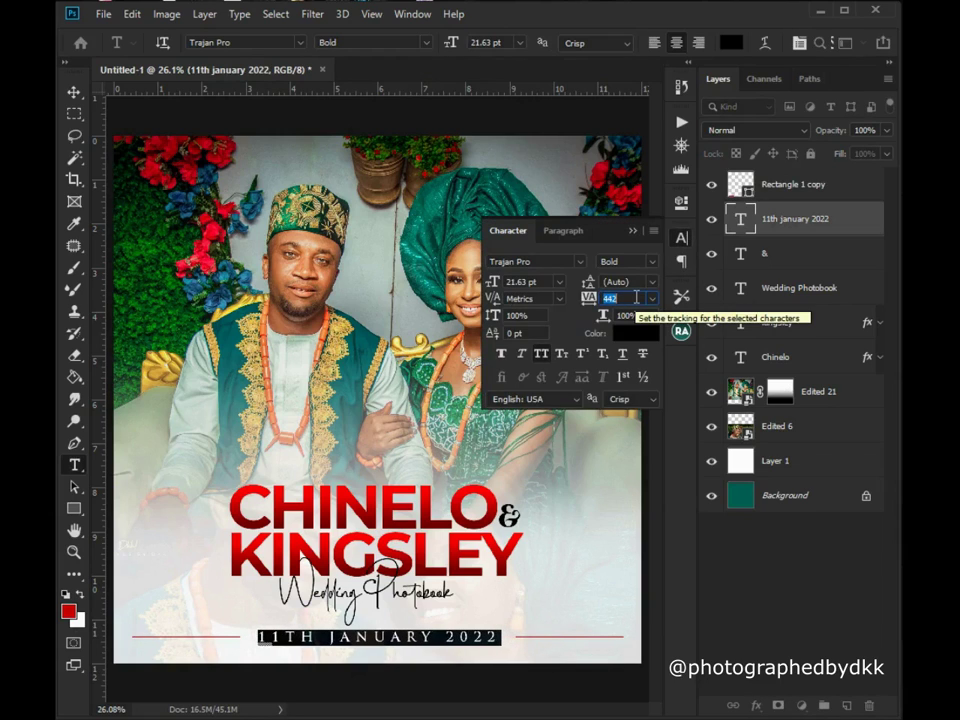
left_click(633, 232)
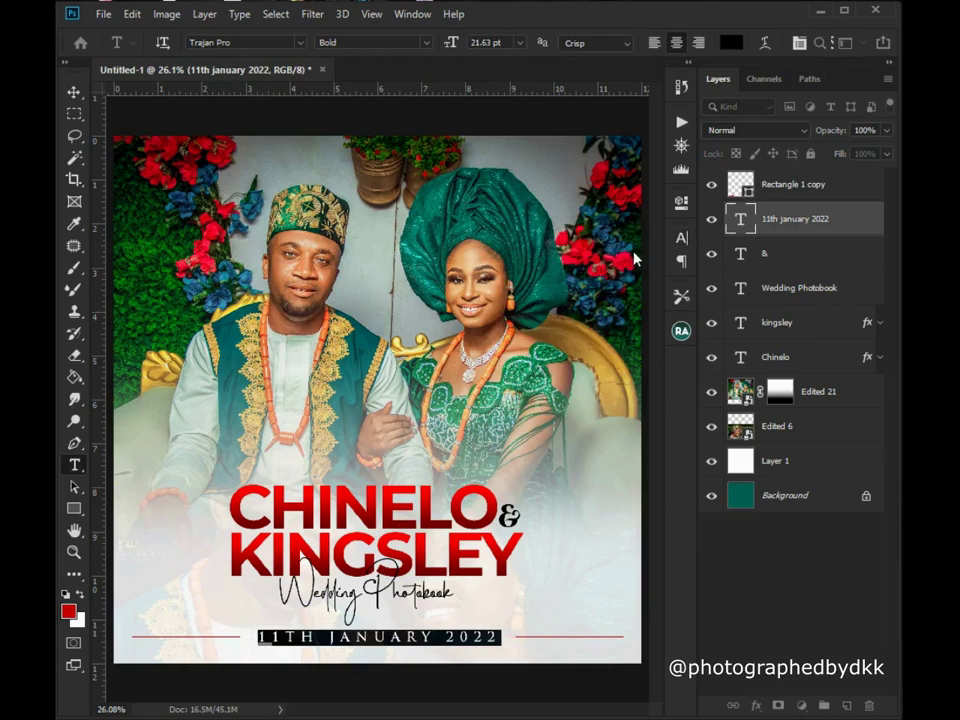
left_click(74, 92)
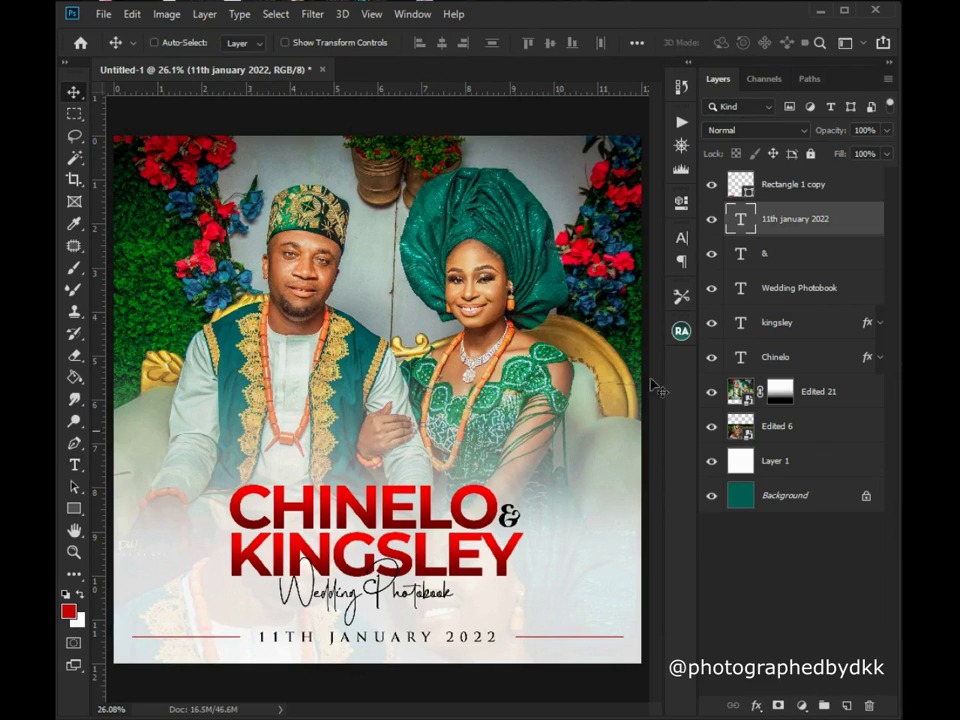
Scale the "&", subtitle and both name text layers together to 106.20% with Free Transform.
left_click(760, 254)
left_click(770, 357, "shift")
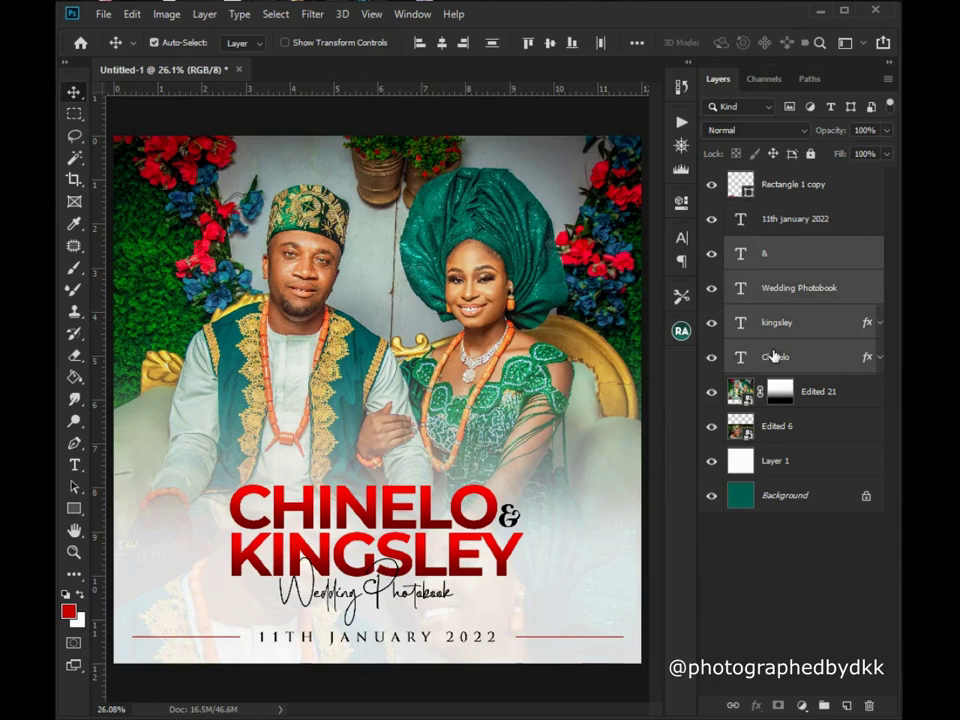
key("ctrl+t")
left_click_drag(527, 484, 535, 442)
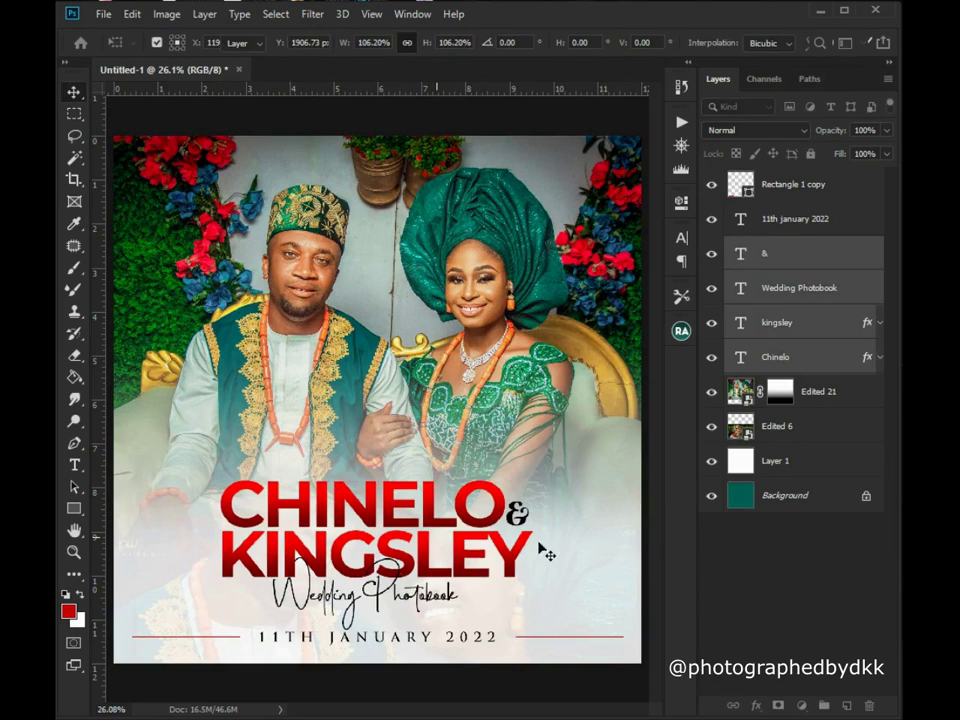
key("Return")
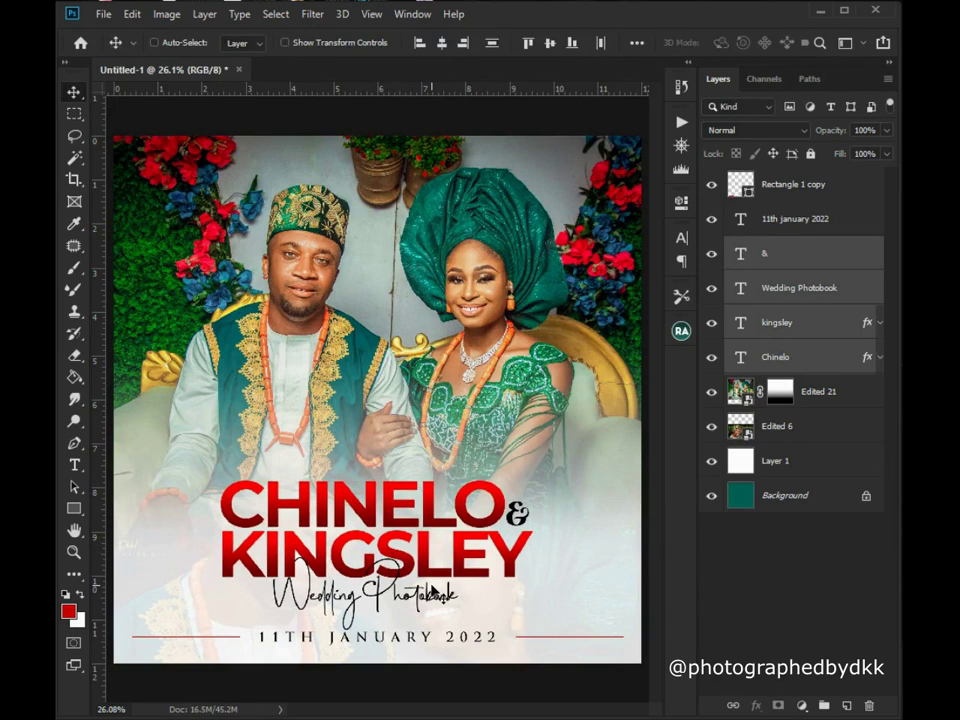
Group the "&", subtitle and both name text layers and centre the group horizontally on the canvas.
key("ctrl+g")
key("ctrl+a")
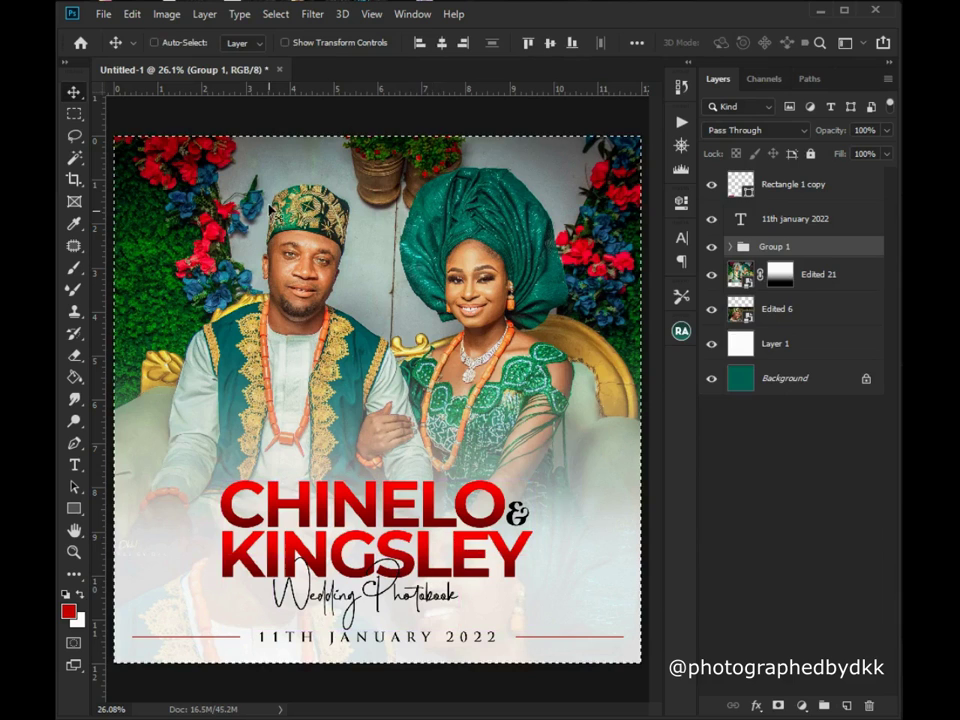
left_click(443, 45)
key("ctrl+d")
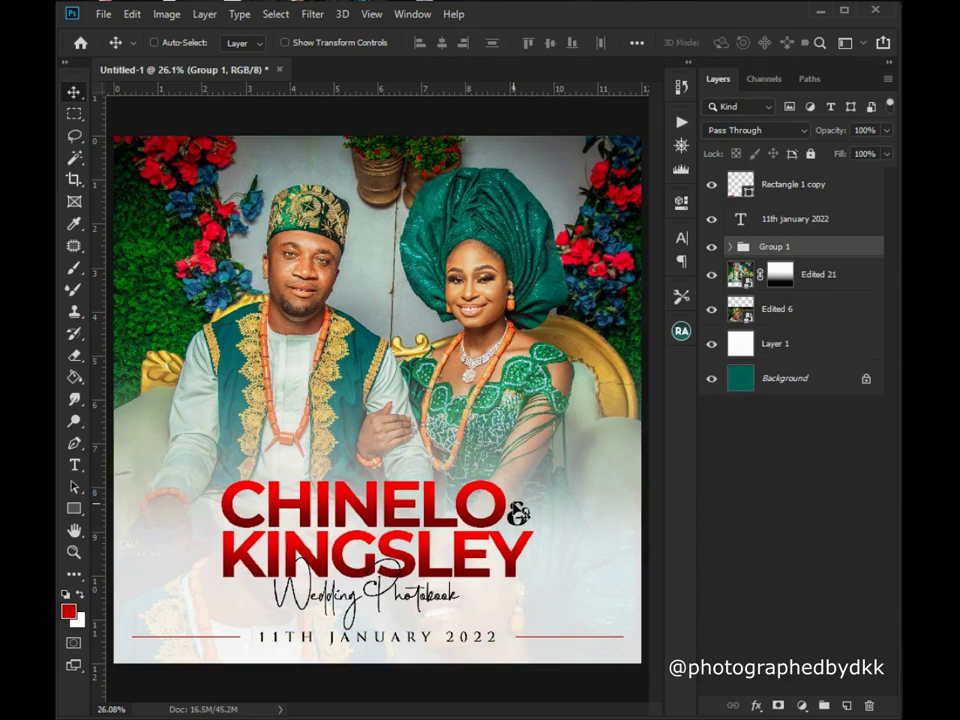
Examine the names, subtitle and date up close and within the whole cover to judge the text layout and colours.
scroll(517, 478, "down", 3)
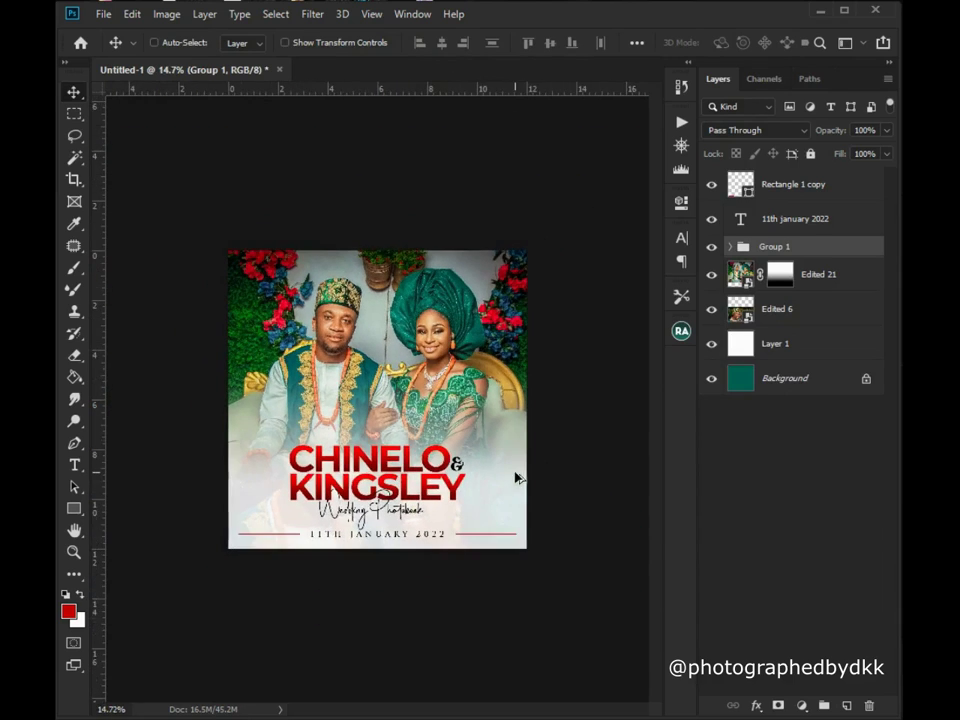
left_click(72, 552)
left_click(380, 514)
left_click(380, 514)
right_click(380, 514)
left_click(429, 581)
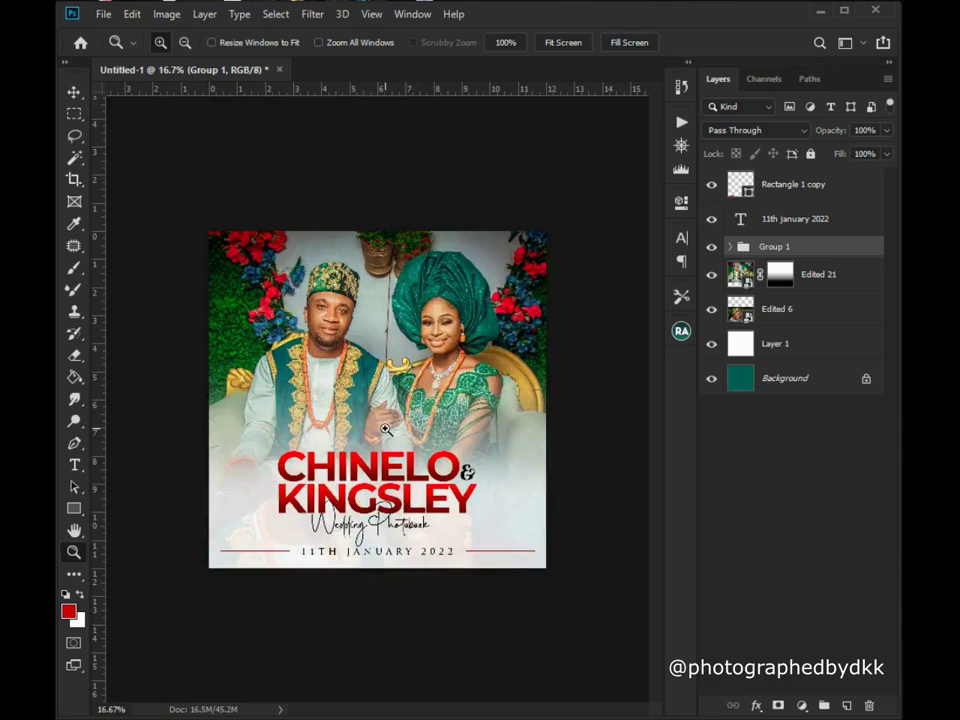
left_click(385, 429)
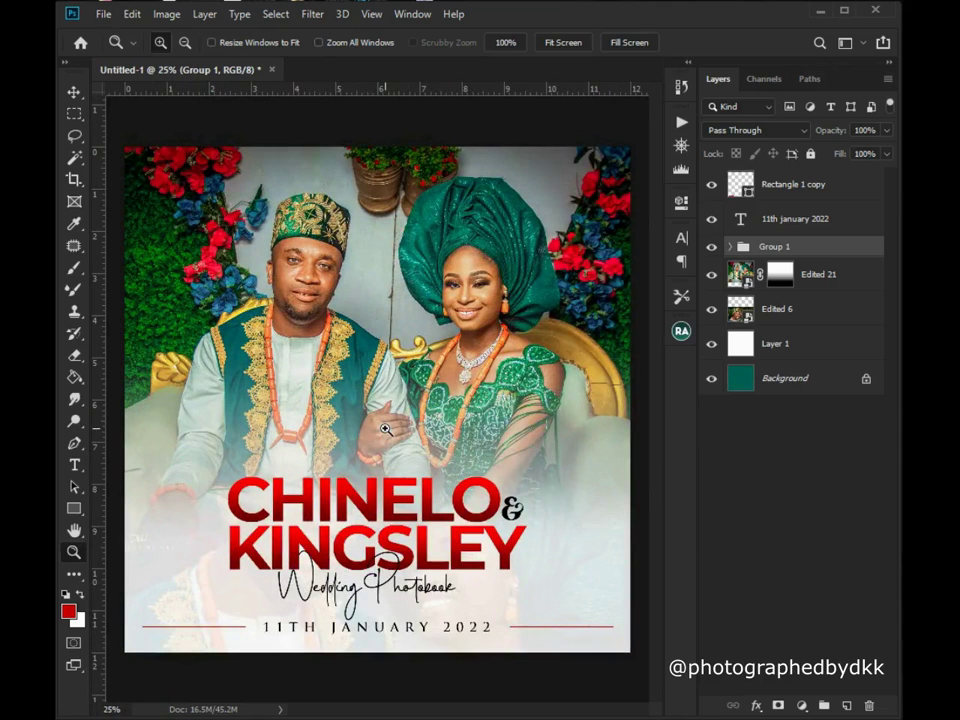
left_click(335, 560)
scroll(433, 537, "down", 1)
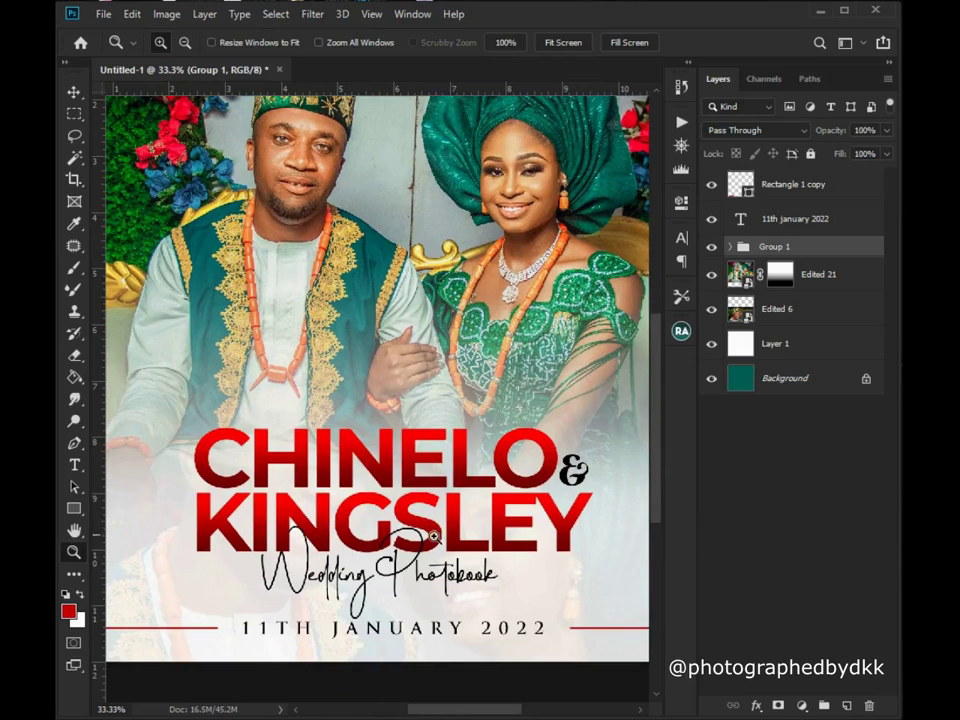
left_click(409, 545)
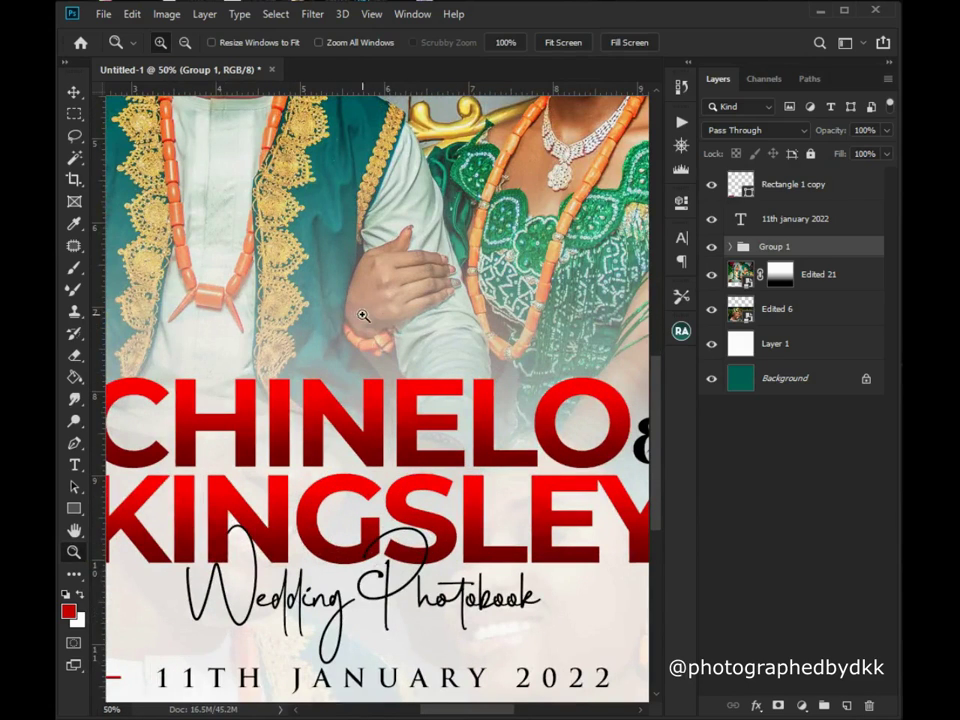
right_click(327, 284)
left_click(377, 375)
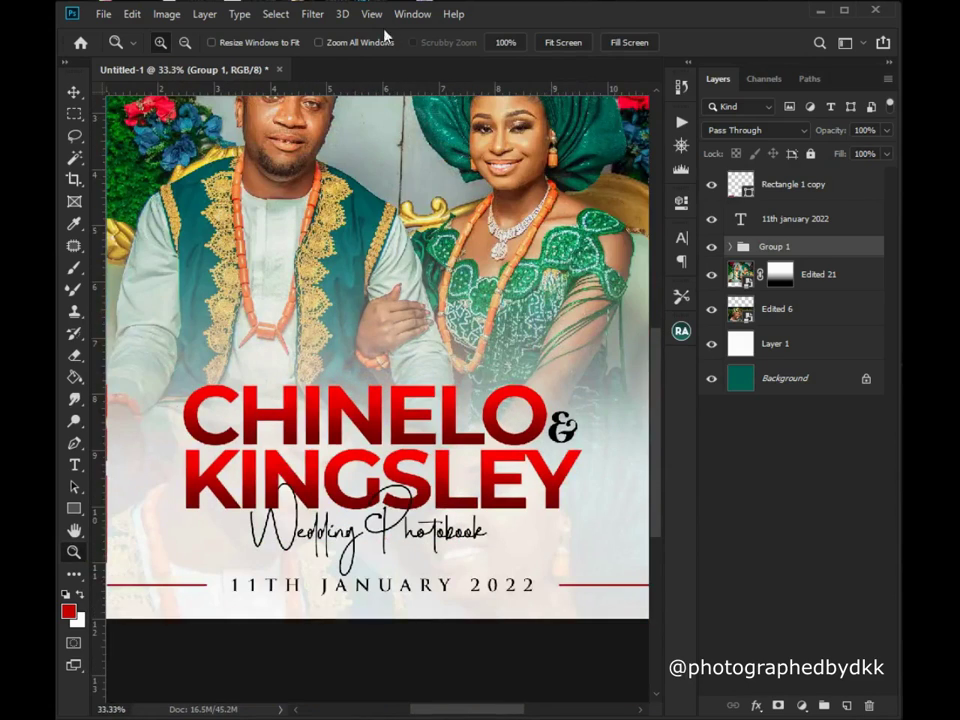
left_click(500, 42)
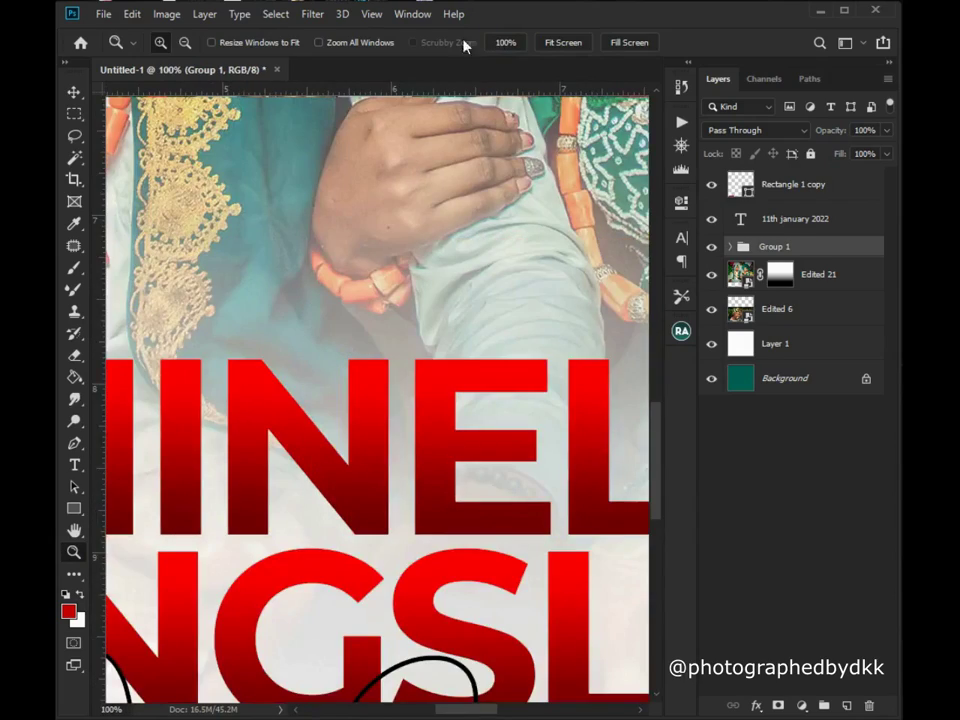
left_click(555, 42)
left_click(368, 578)
scroll(364, 443, "up", 2)
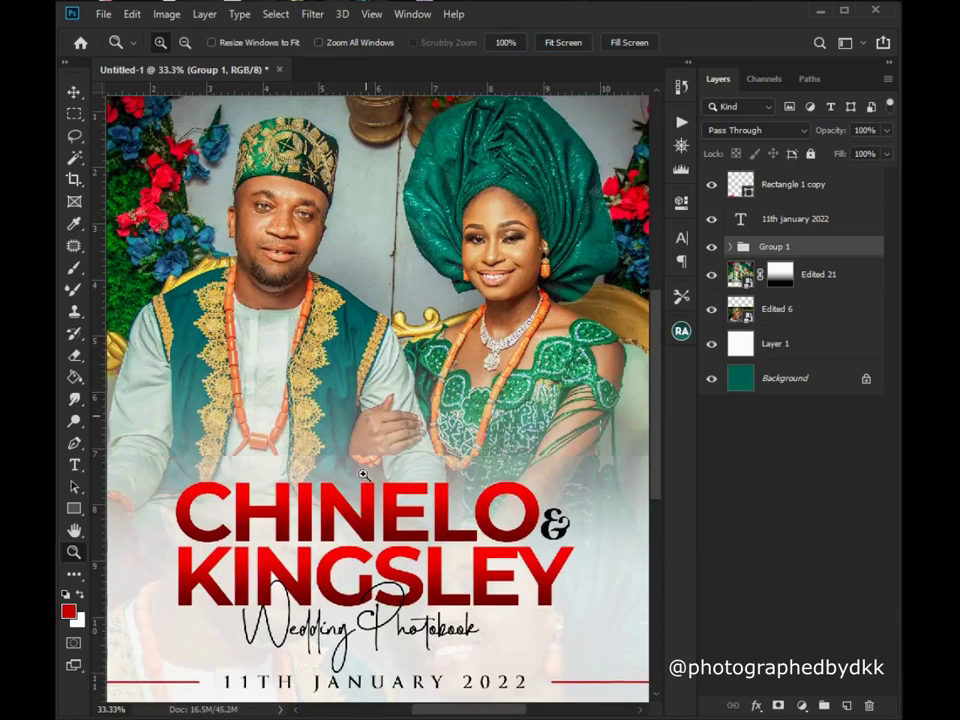
left_click(354, 547)
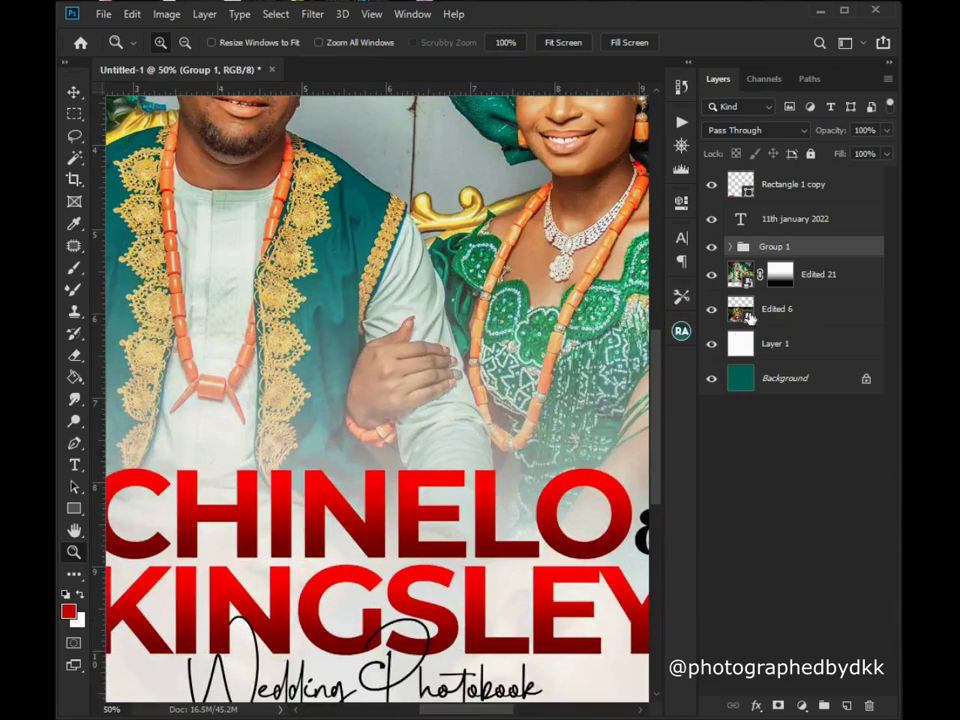
right_click(520, 291)
left_click(568, 381)
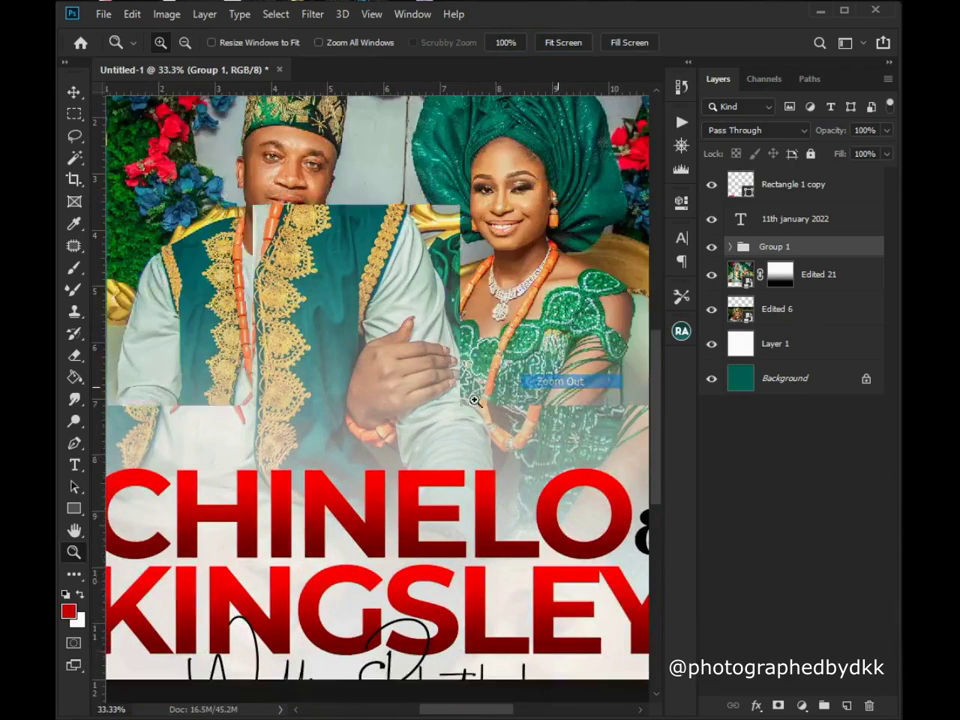
right_click(407, 390)
left_click(438, 476)
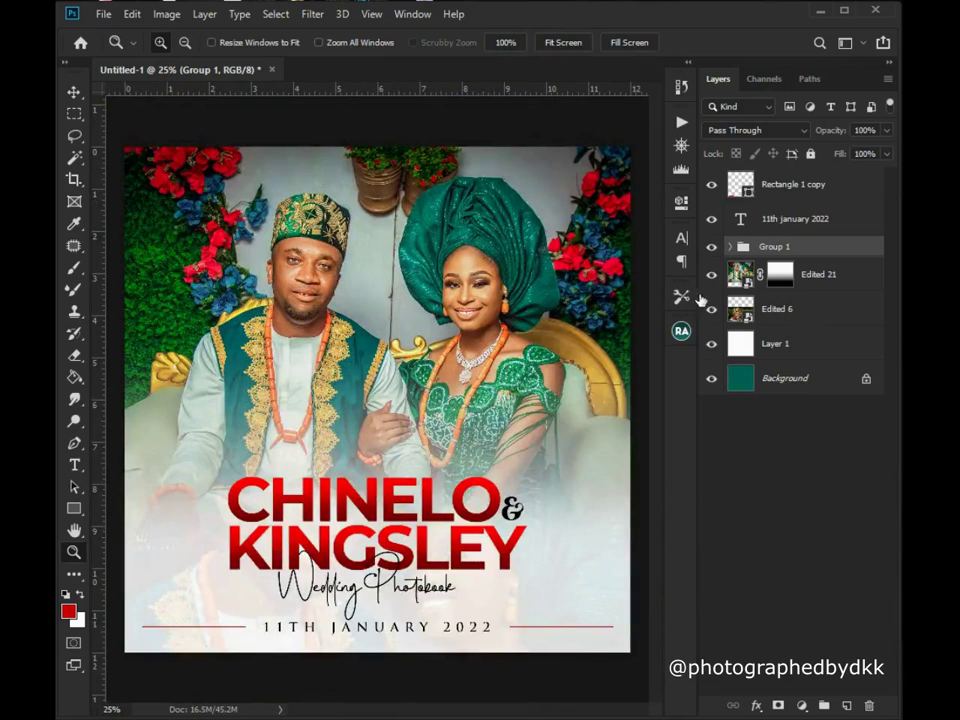
Open the upper name's Gradient Overlay for editing and set the gradient's first colour stop to orange sampled from the groom's coral beads.
left_click(732, 247)
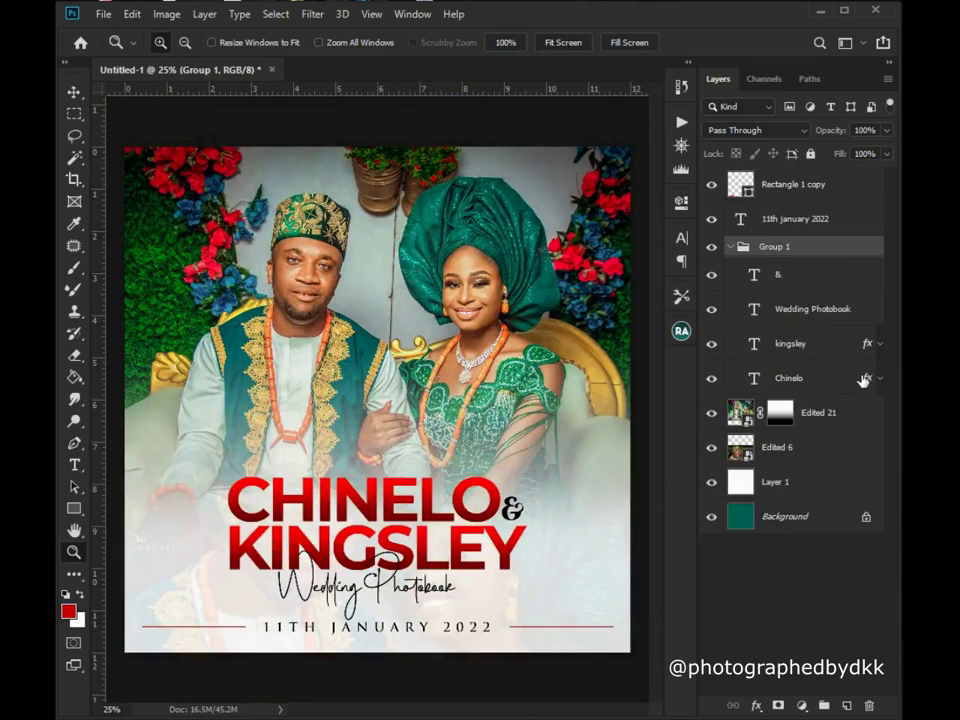
left_click(879, 378)
left_click(798, 420)
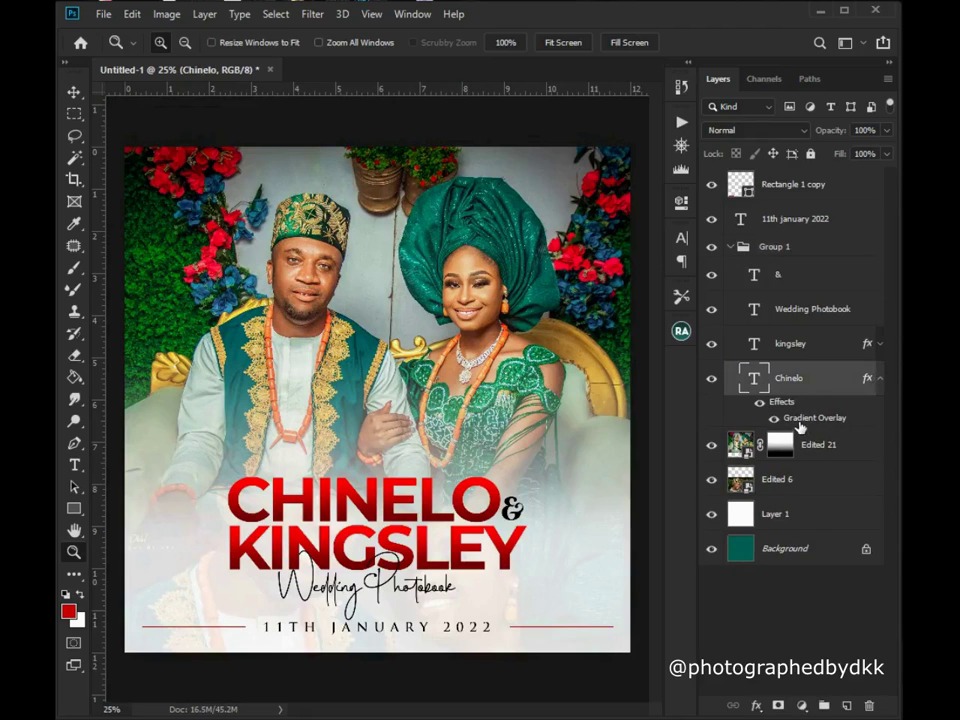
double_click(800, 420)
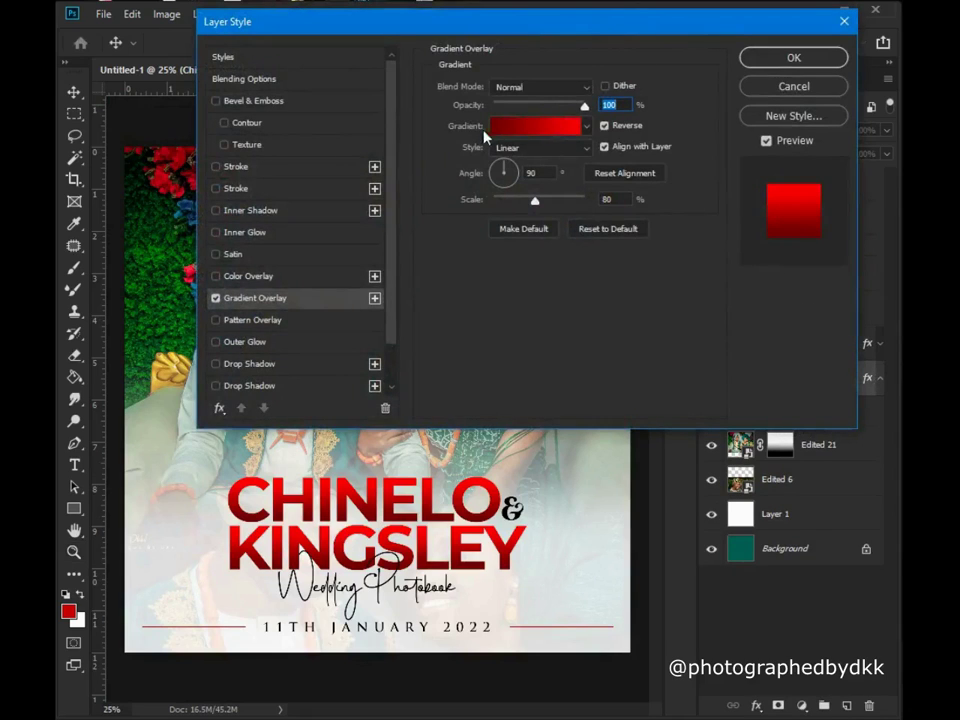
left_click_drag(405, 33, 621, 386)
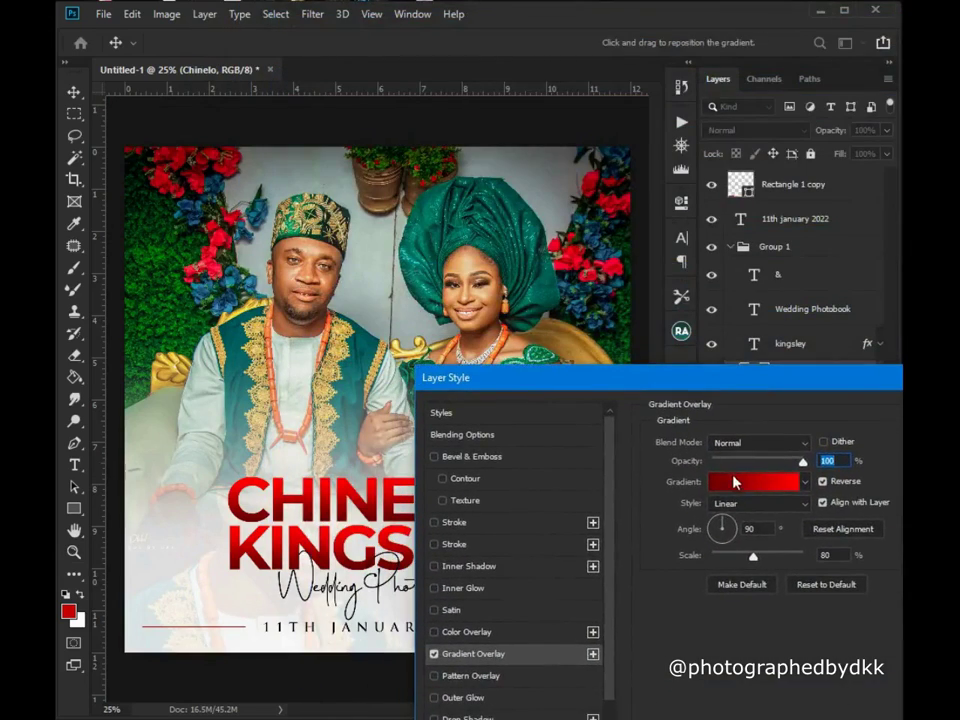
left_click(728, 481)
left_click_drag(568, 55, 592, 32)
left_click(513, 338)
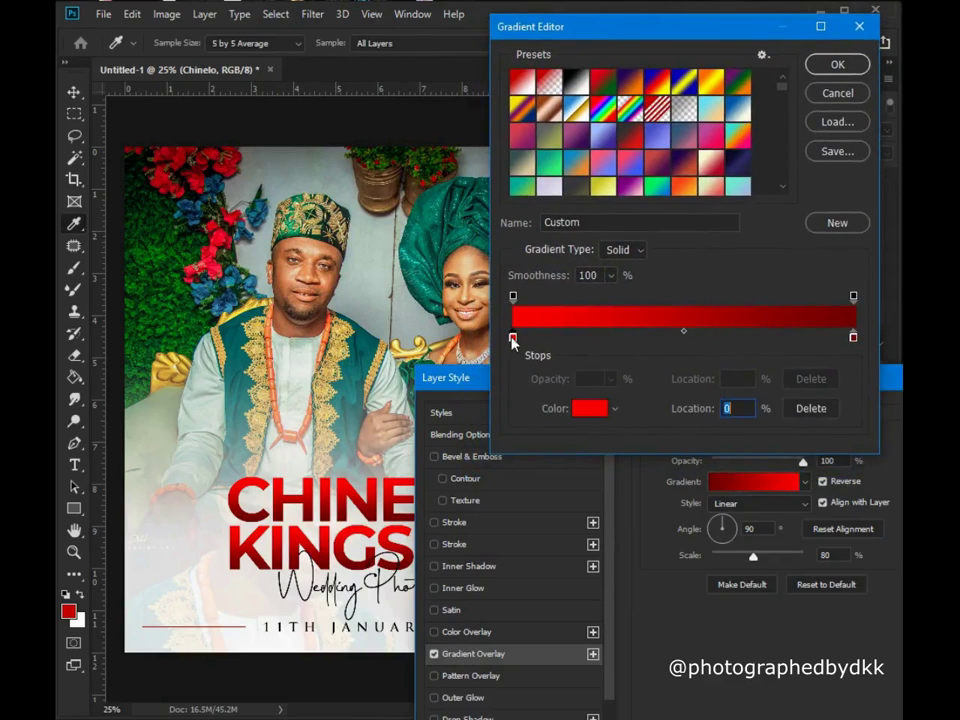
left_click(272, 320)
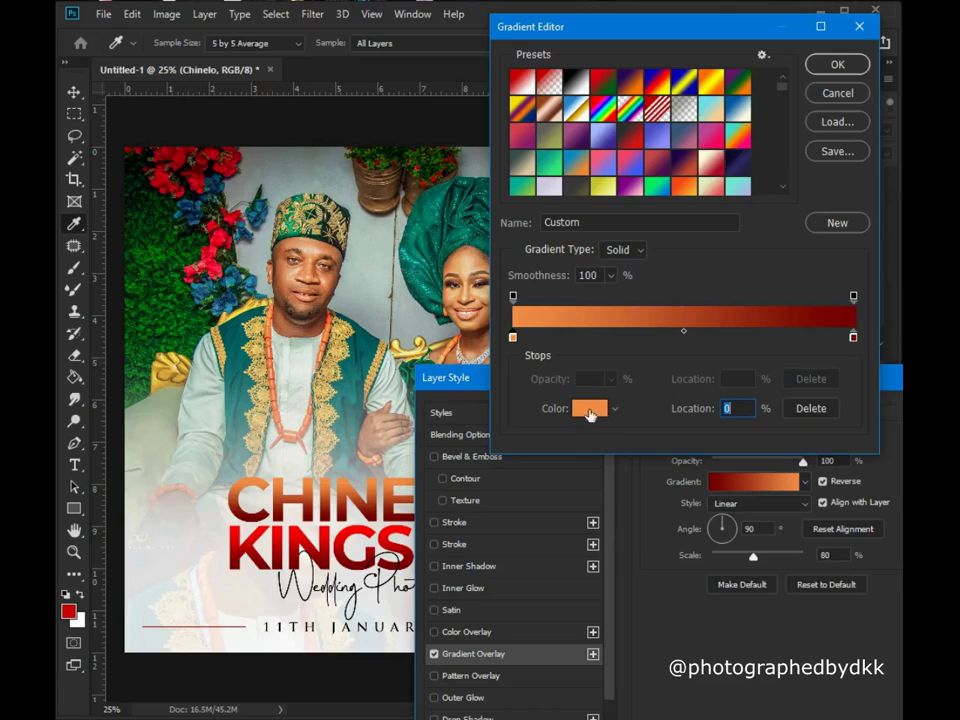
Set the gradient's end stop to a darker orange based on the groom's bead colour and apply the upper name's layer style.
left_click(853, 337)
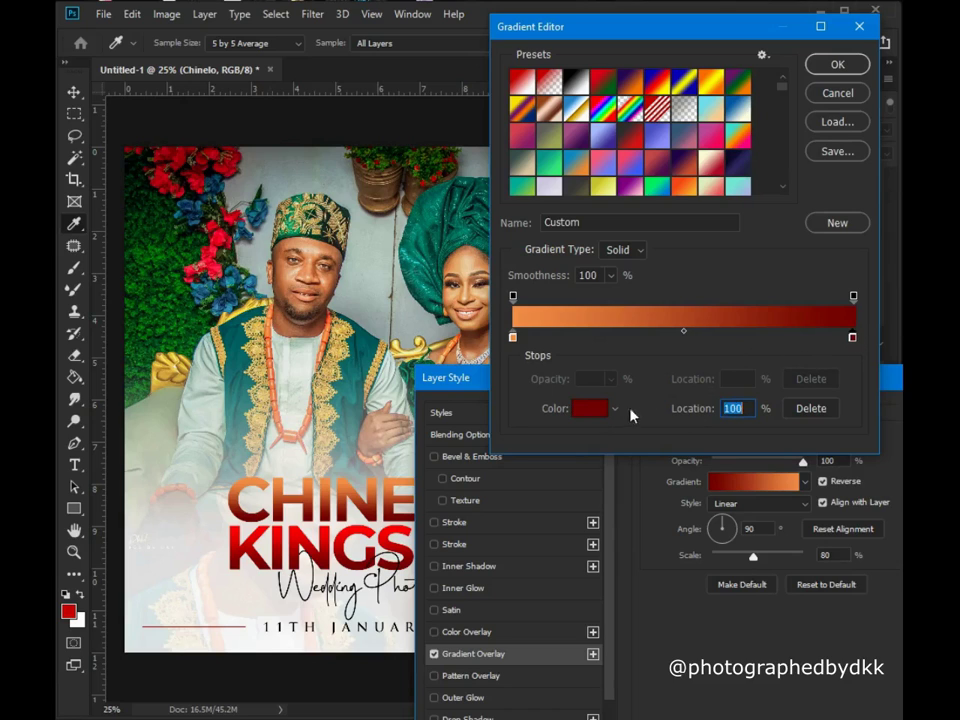
left_click(590, 408)
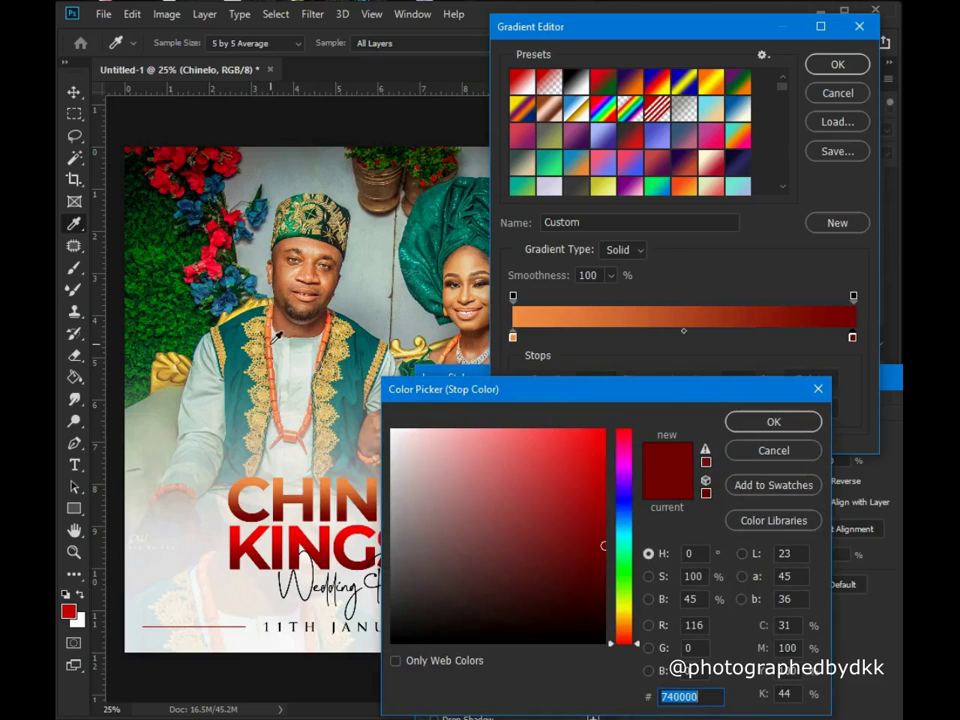
left_click(271, 339)
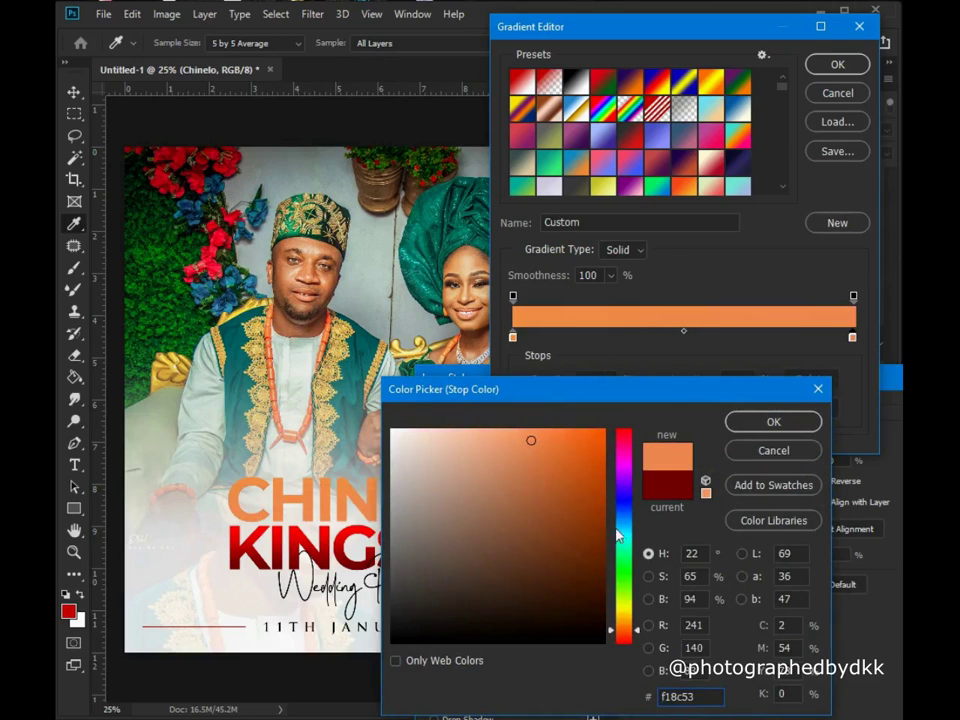
left_click_drag(568, 480, 604, 501)
left_click(766, 425)
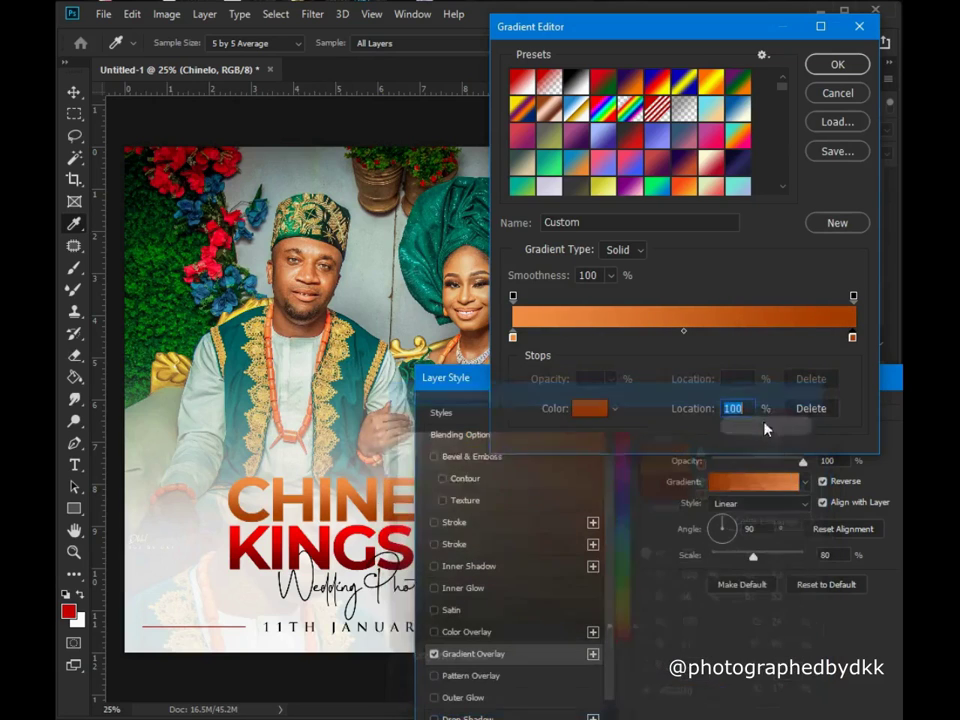
key("Return")
left_click_drag(587, 386, 354, 79)
left_click(730, 112)
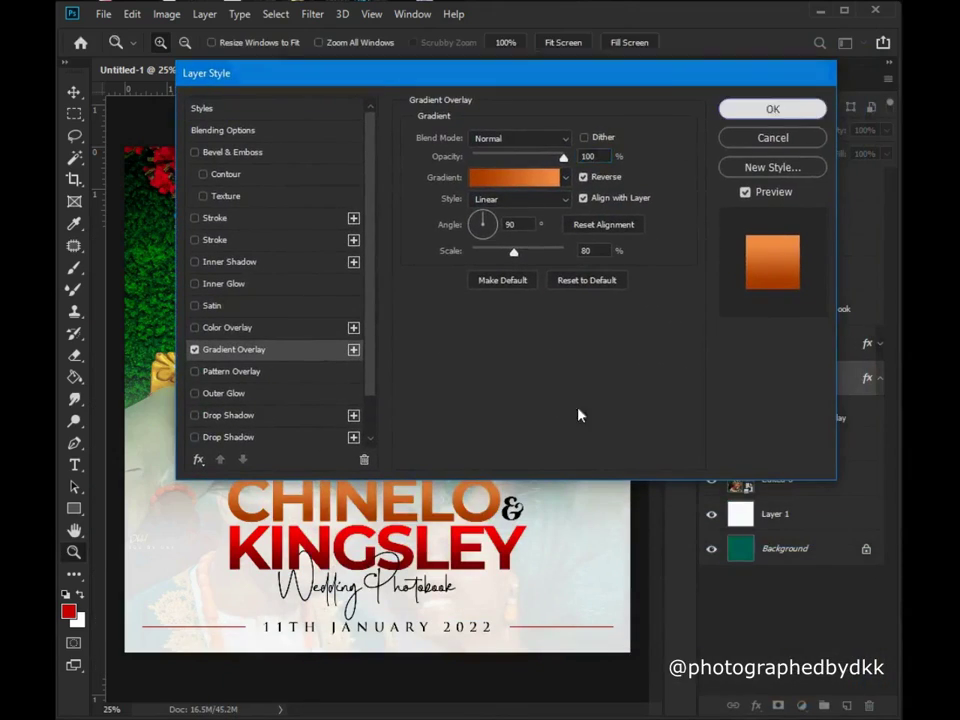
Copy the upper name's layer style and paste it onto the lower name's text layer.
right_click(818, 379)
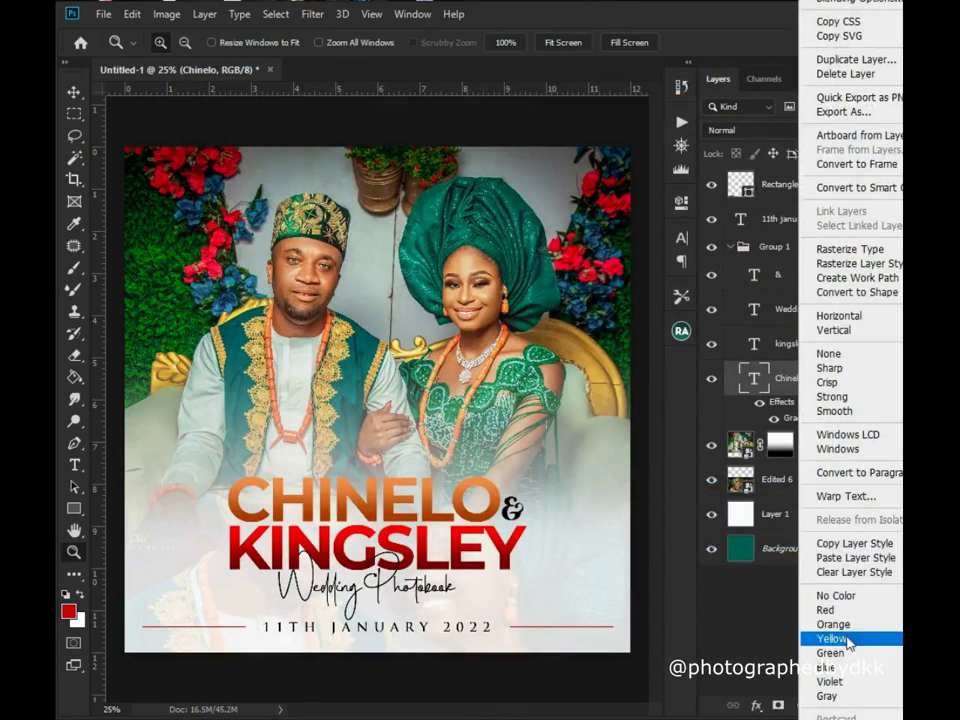
left_click(845, 543)
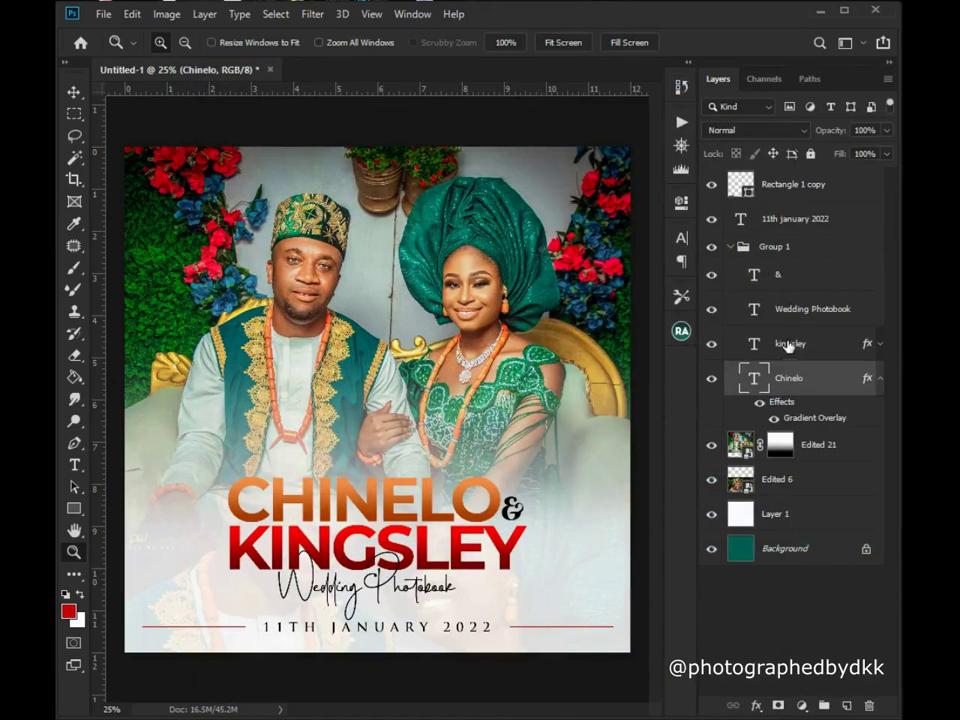
right_click(789, 345)
left_click(818, 561)
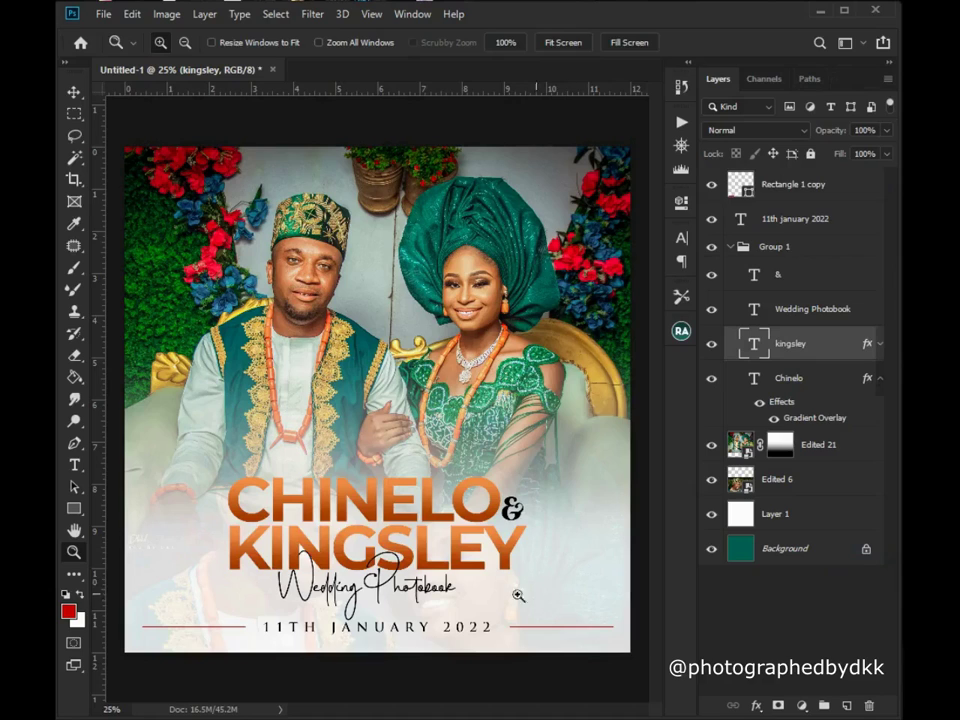
Examine the orange gradient names against the subtitle, date and couple's photo at several magnifications.
left_click(383, 572)
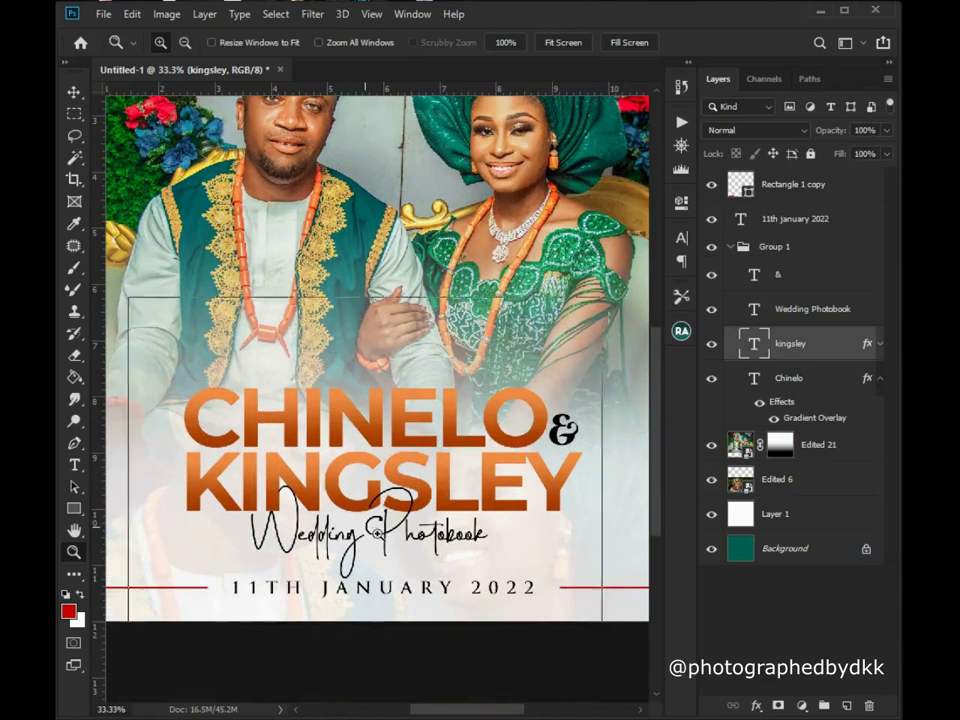
left_click(405, 551)
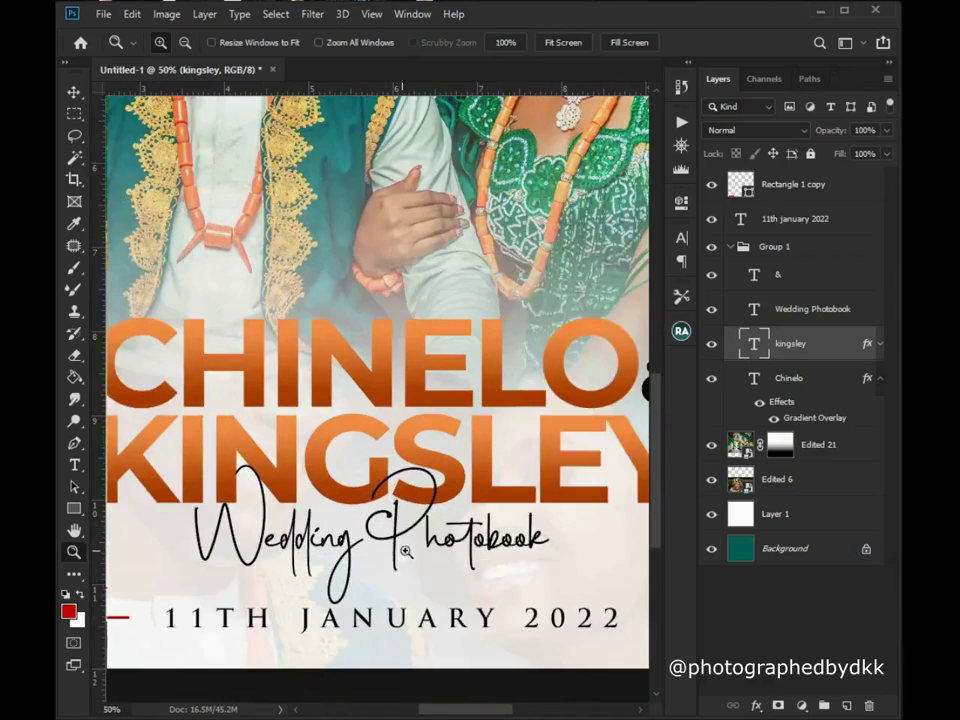
left_click(506, 43)
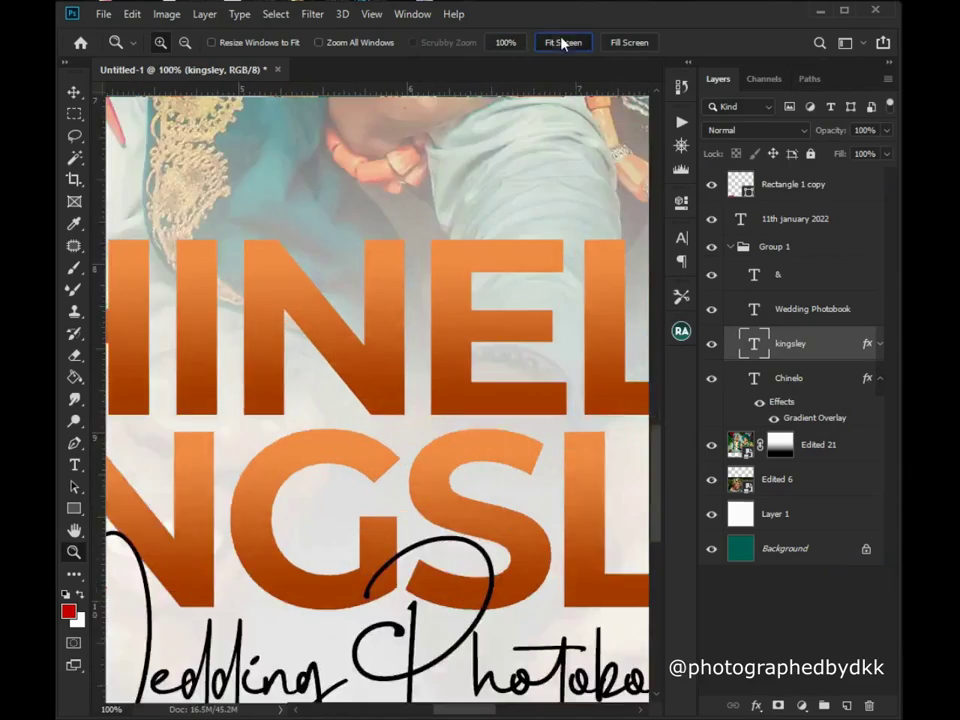
left_click(561, 40)
left_click(393, 553)
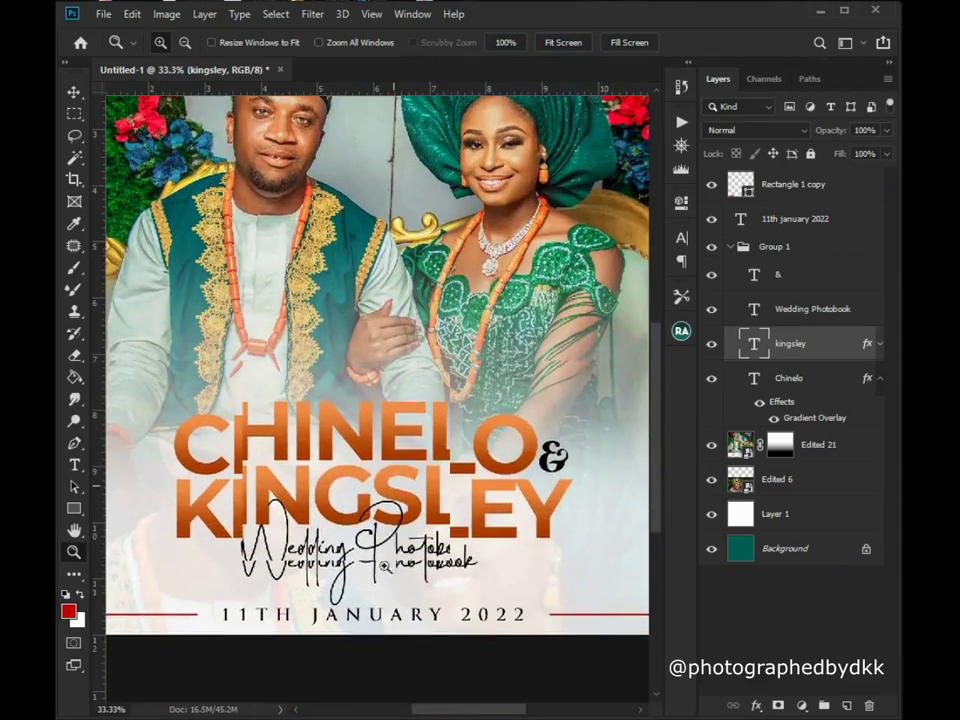
left_click(393, 553)
scroll(476, 283, "down", 3)
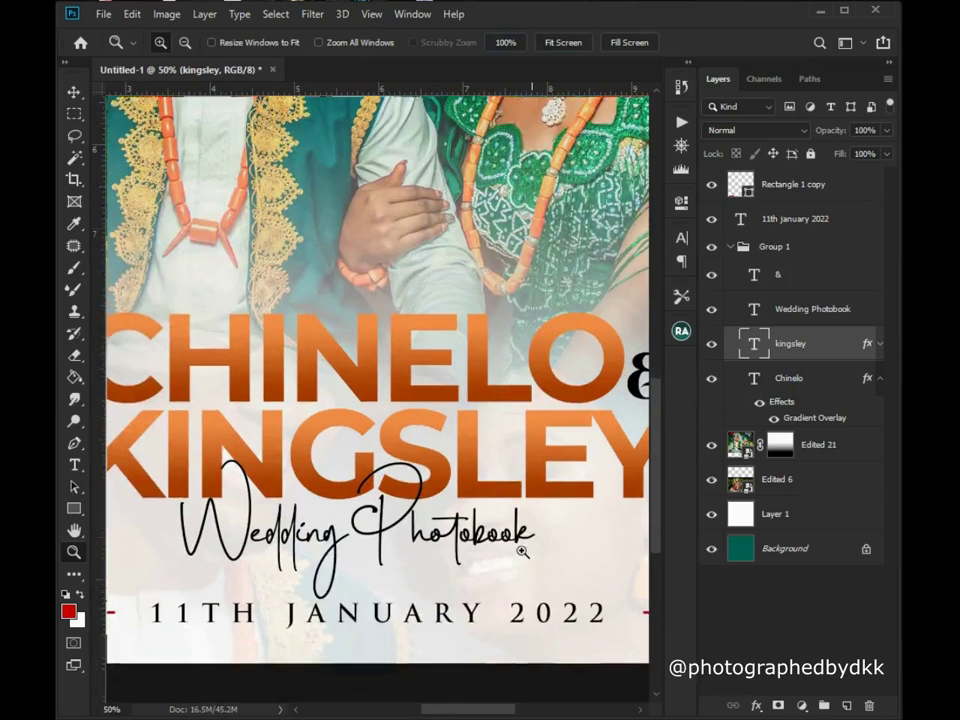
Recolour the lines flanking the date to dark orange b54c0d, sampled from the upper name's gradient lettering.
left_click_drag(491, 710, 431, 693)
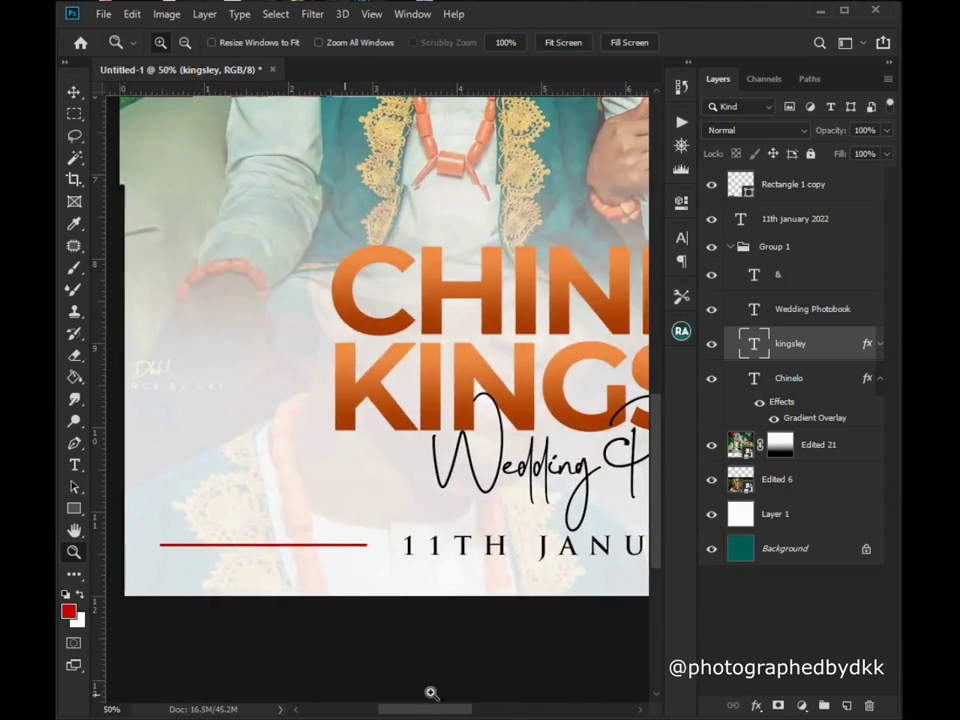
double_click(749, 195)
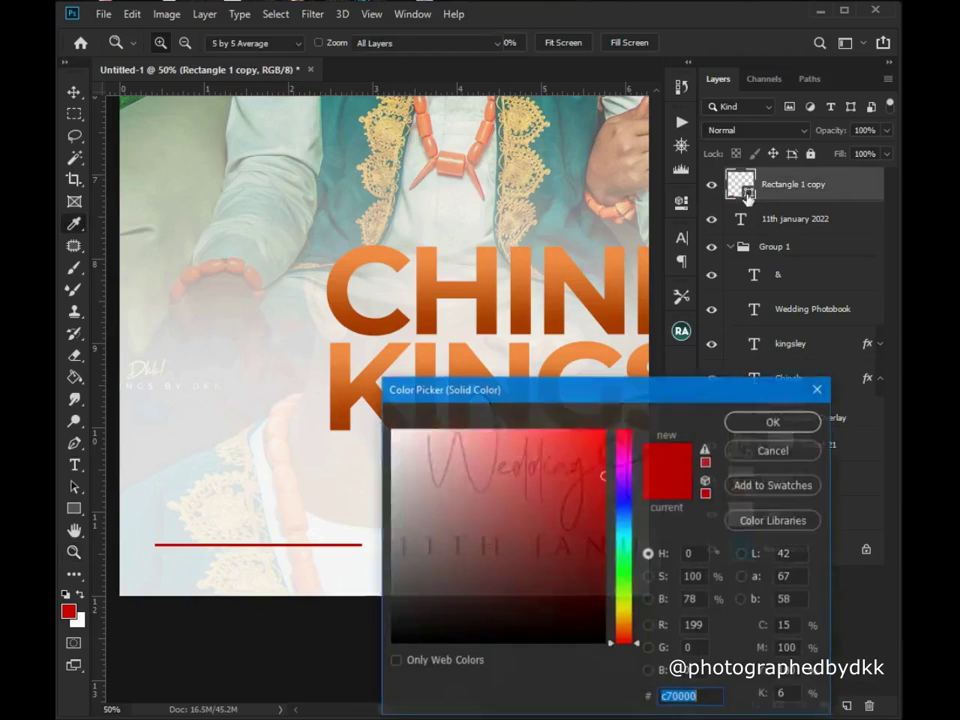
left_click(349, 303)
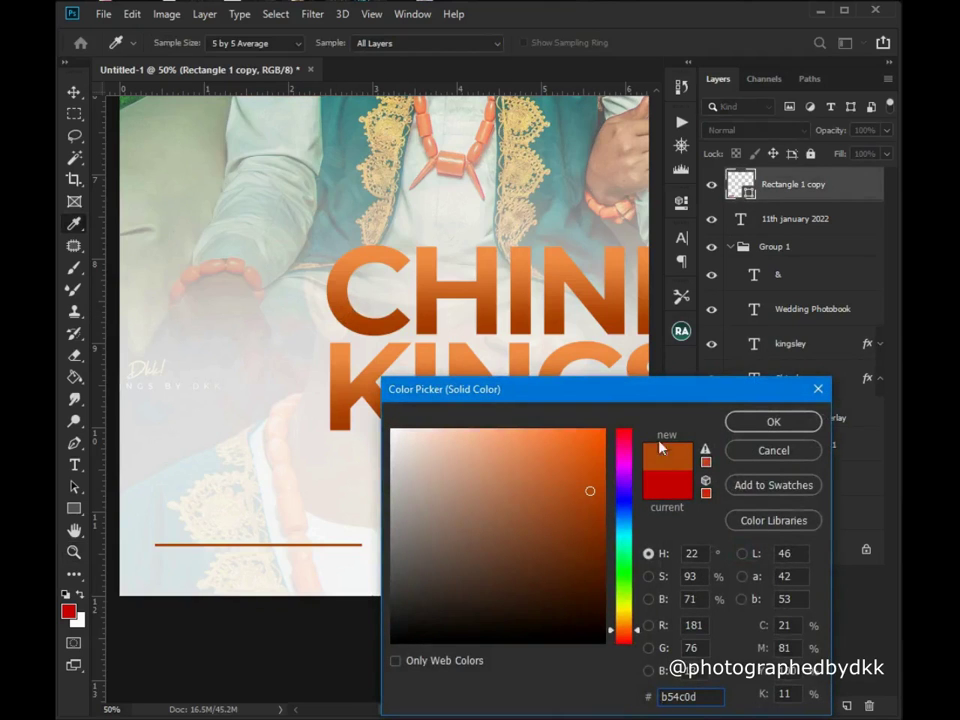
left_click(760, 424)
key("z")
left_click(552, 44)
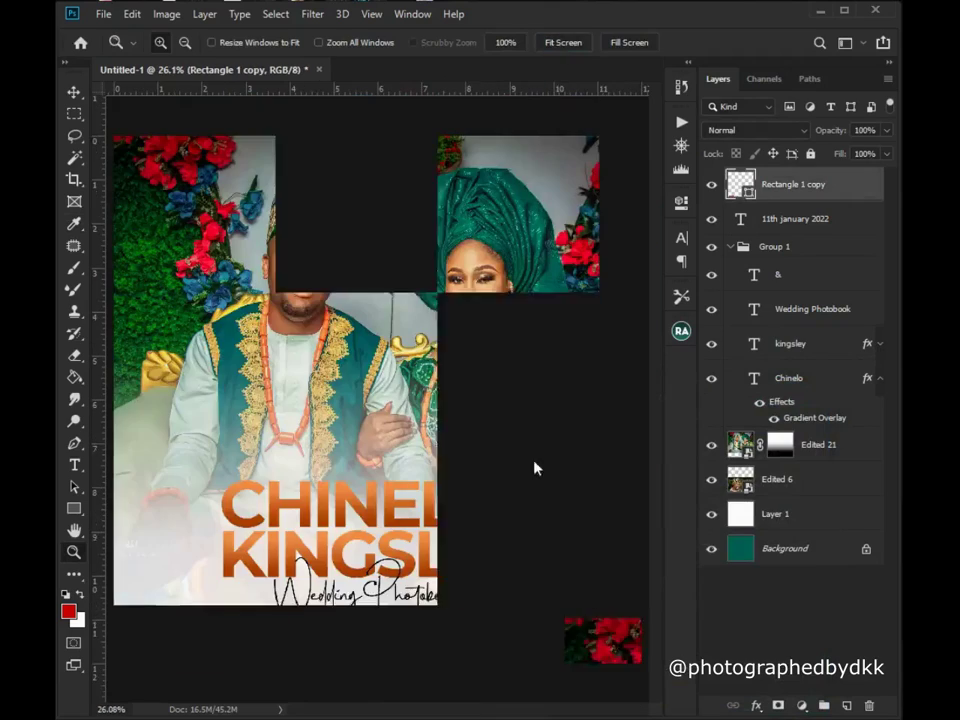
scroll(343, 592, "down", 2)
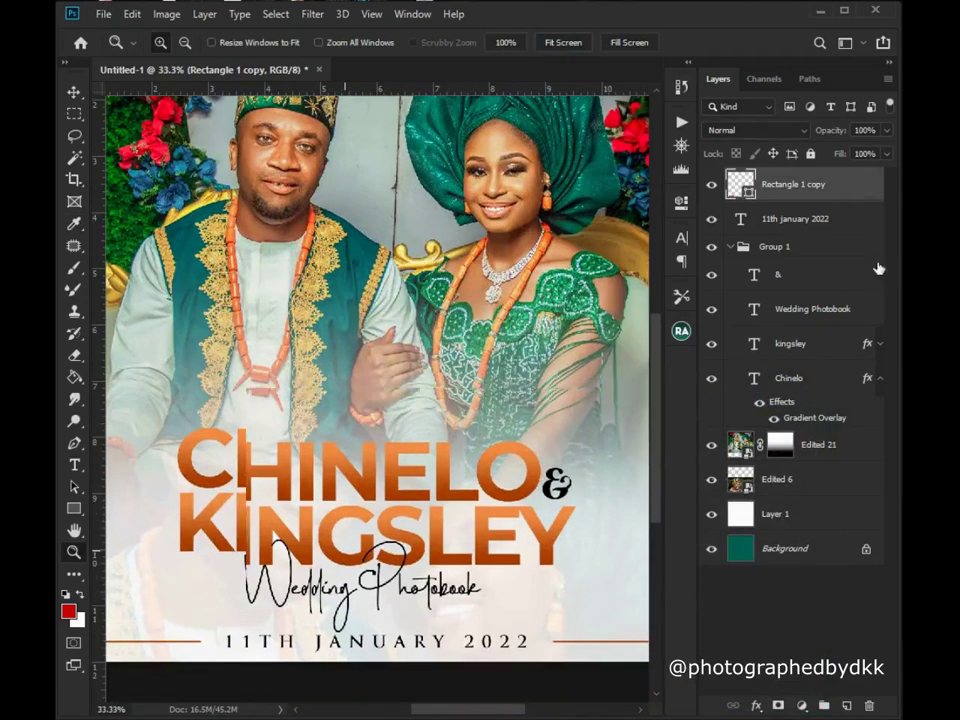
Collapse Group 1 in the layer list and inspect the names, subtitle and date lines up close.
left_click(730, 247)
left_click(330, 545)
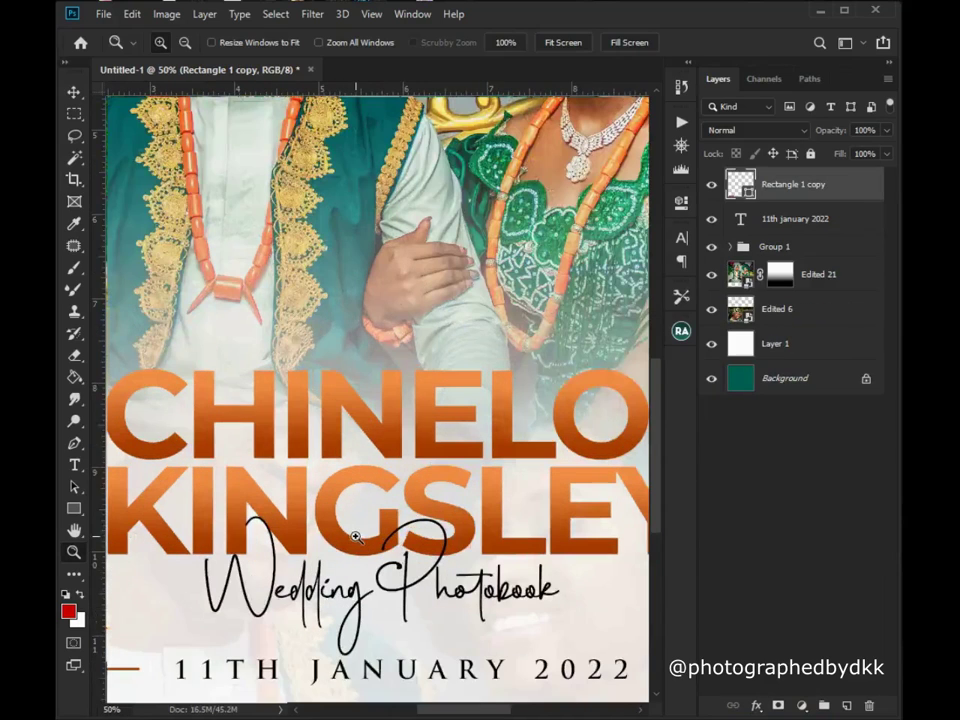
scroll(378, 547, "left", 1)
scroll(382, 546, "left", 1)
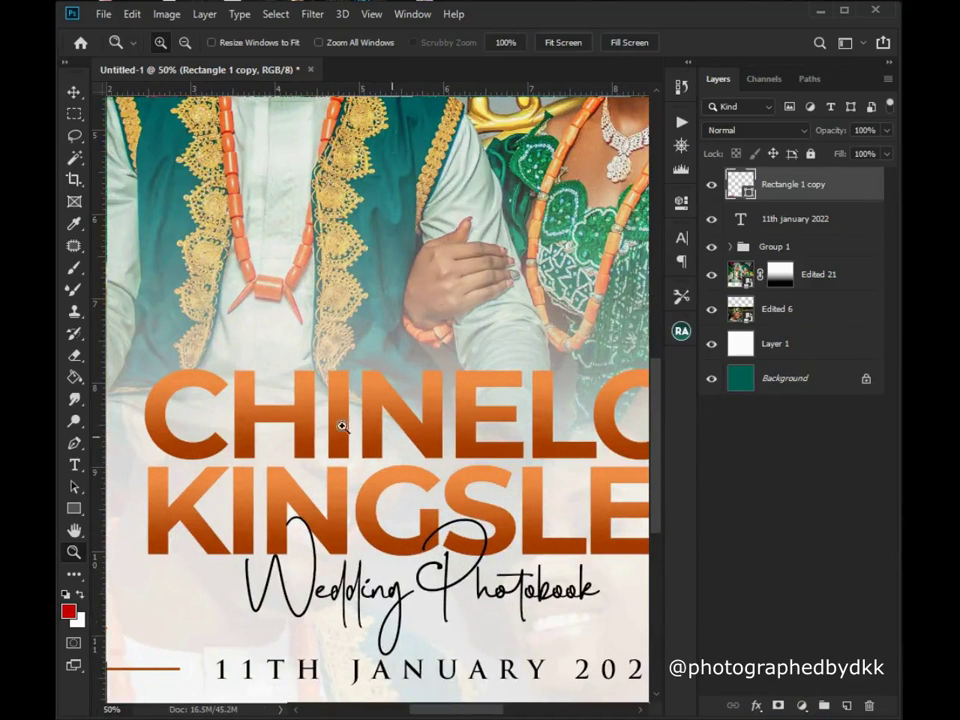
right_click(418, 368)
left_click(458, 454)
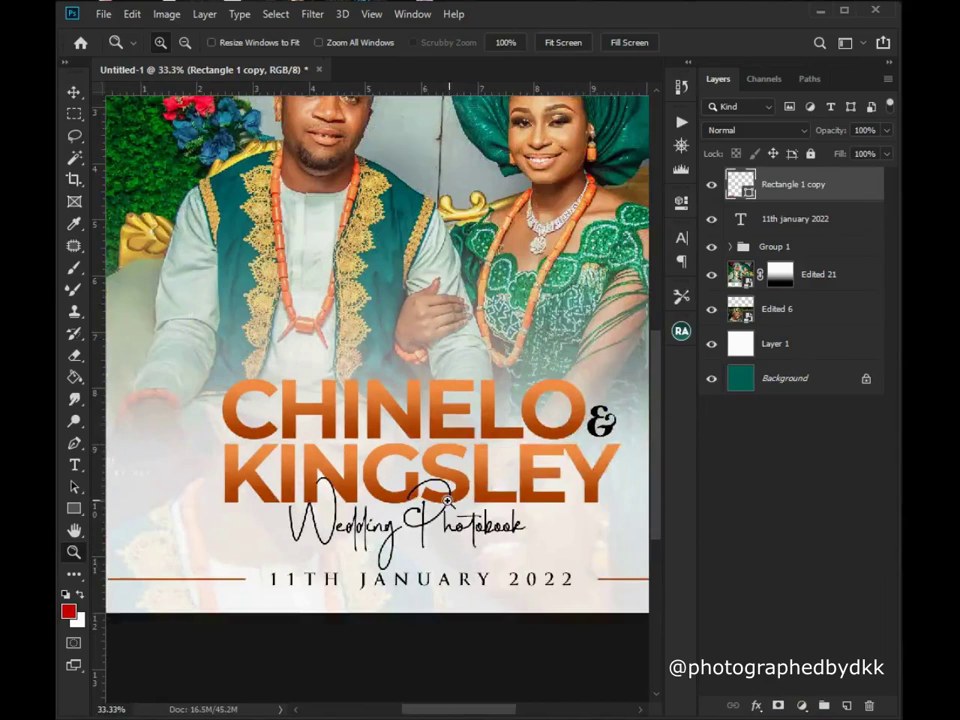
left_click(400, 457)
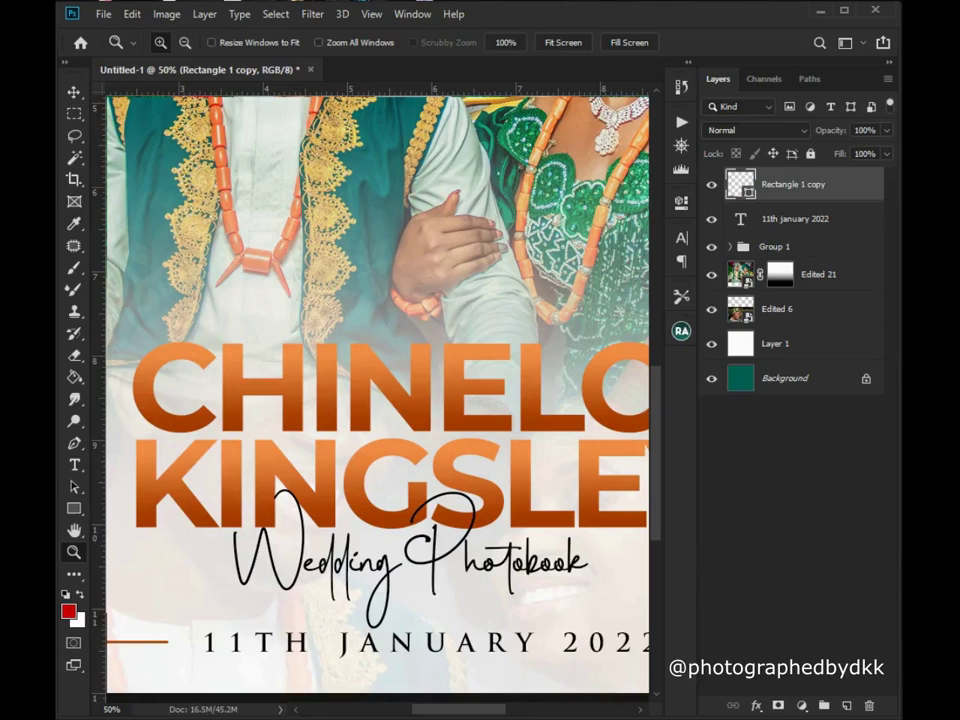
Switch to File Explorer and browse the Downloads and Newwwwwww folders for a background texture for the names.
mouse_move(212, 718)
left_click(118, 665)
left_click(262, 360)
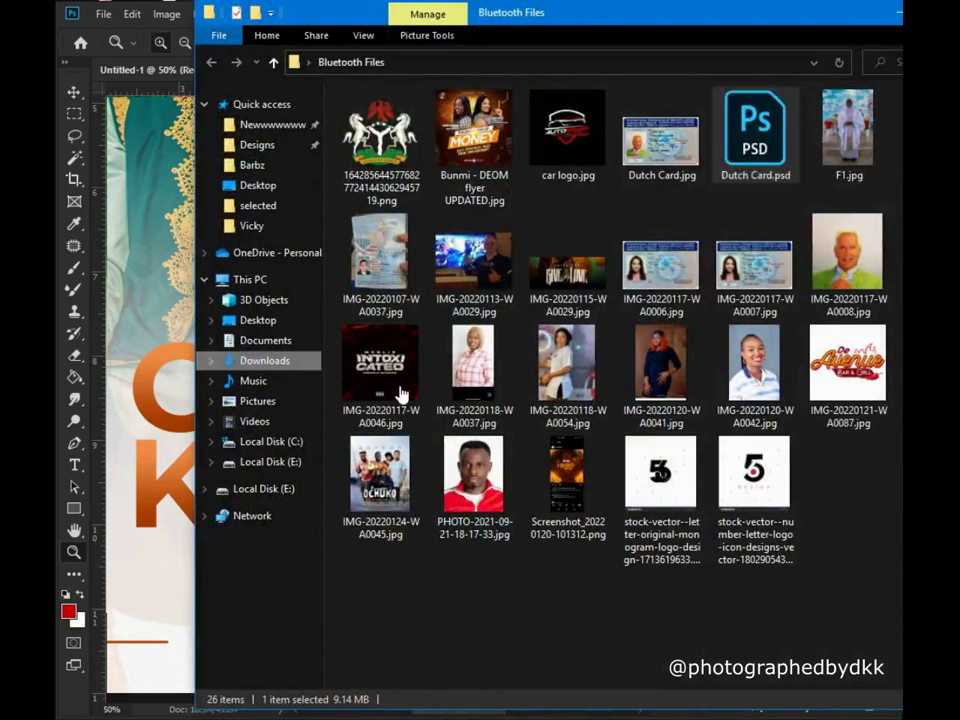
left_click_drag(640, 32, 502, 49)
scroll(597, 467, "down", 15)
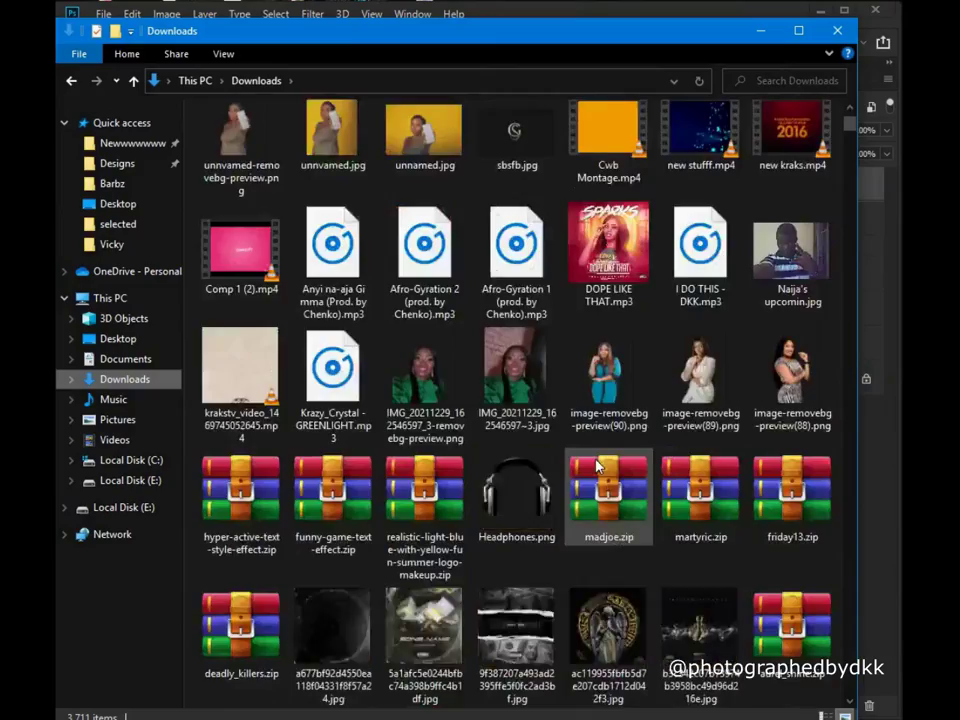
scroll(597, 467, "down", 15)
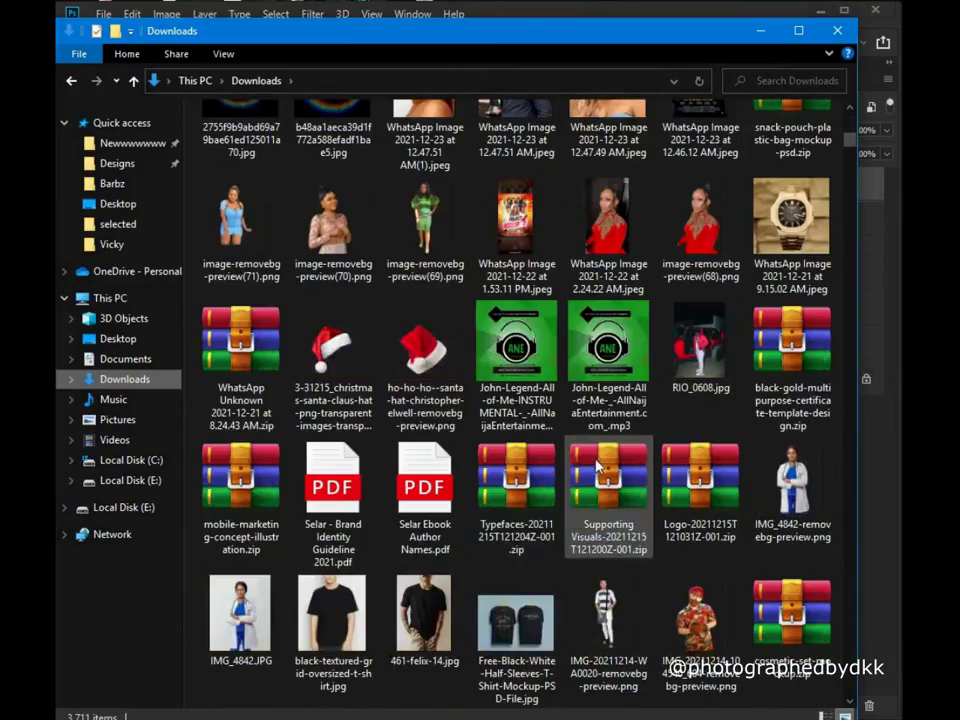
scroll(608, 320, "down", 15)
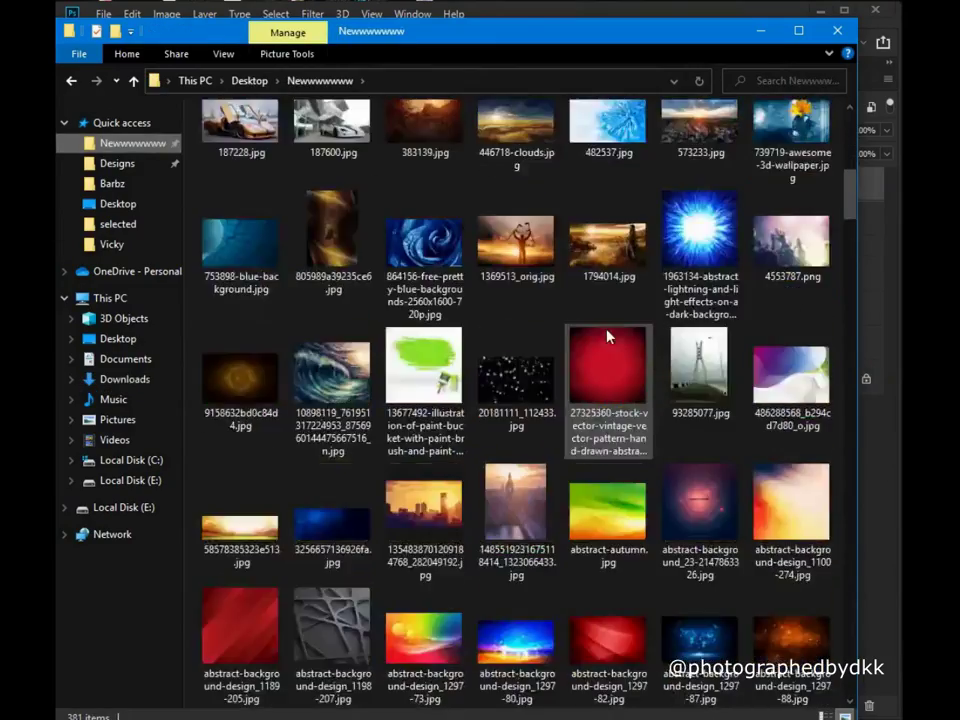
scroll(608, 338, "down", 5)
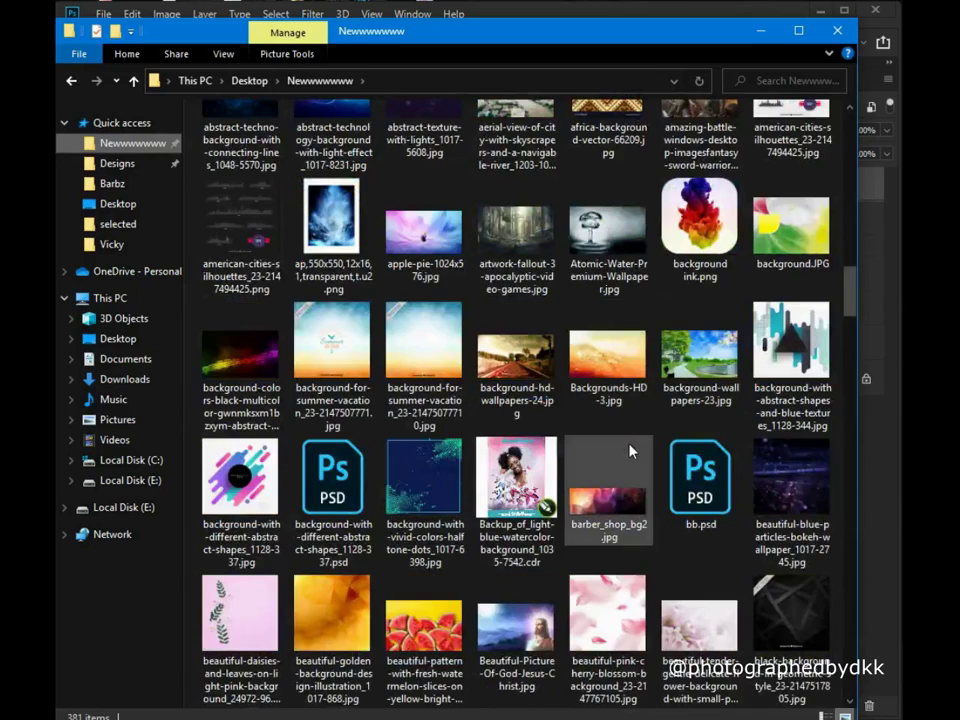
scroll(630, 451, "down", 5)
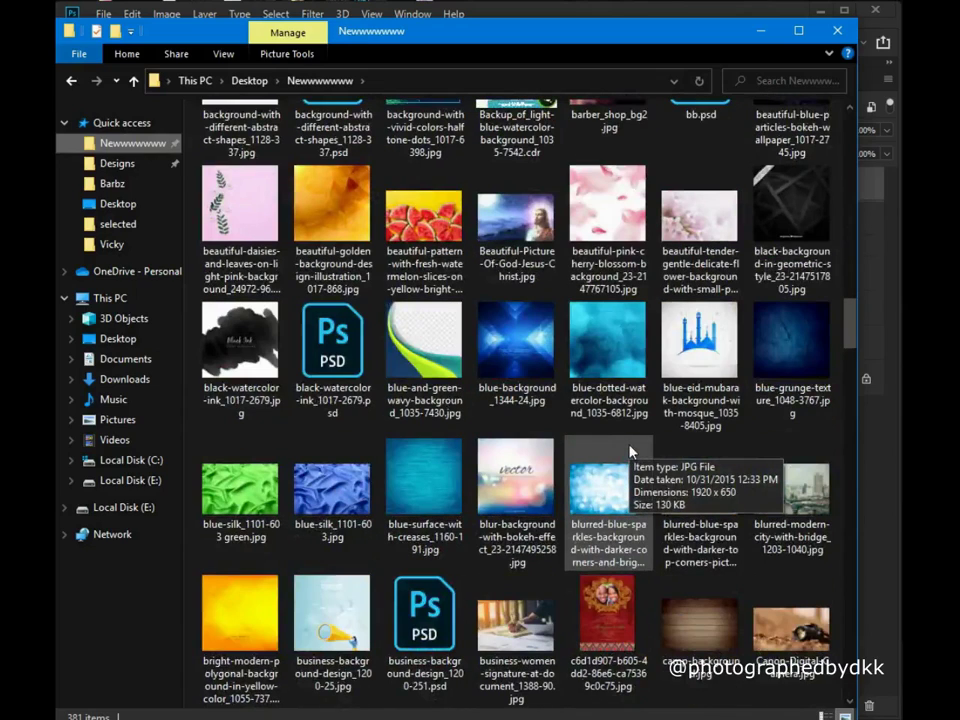
scroll(630, 451, "down", 5)
scroll(630, 452, "up", 4)
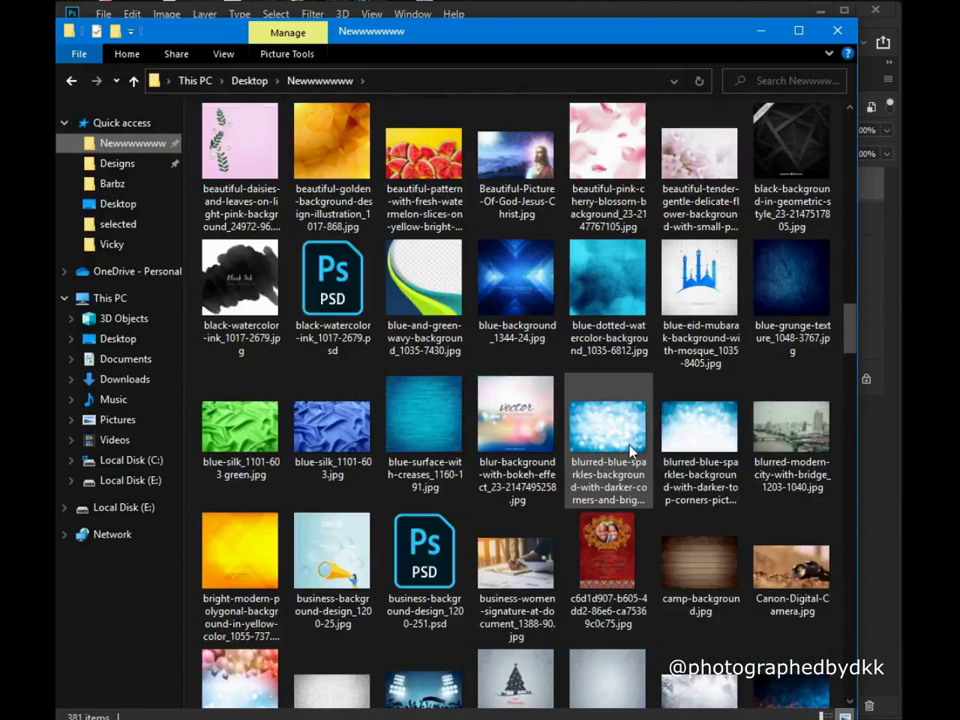
scroll(630, 451, "up", 10)
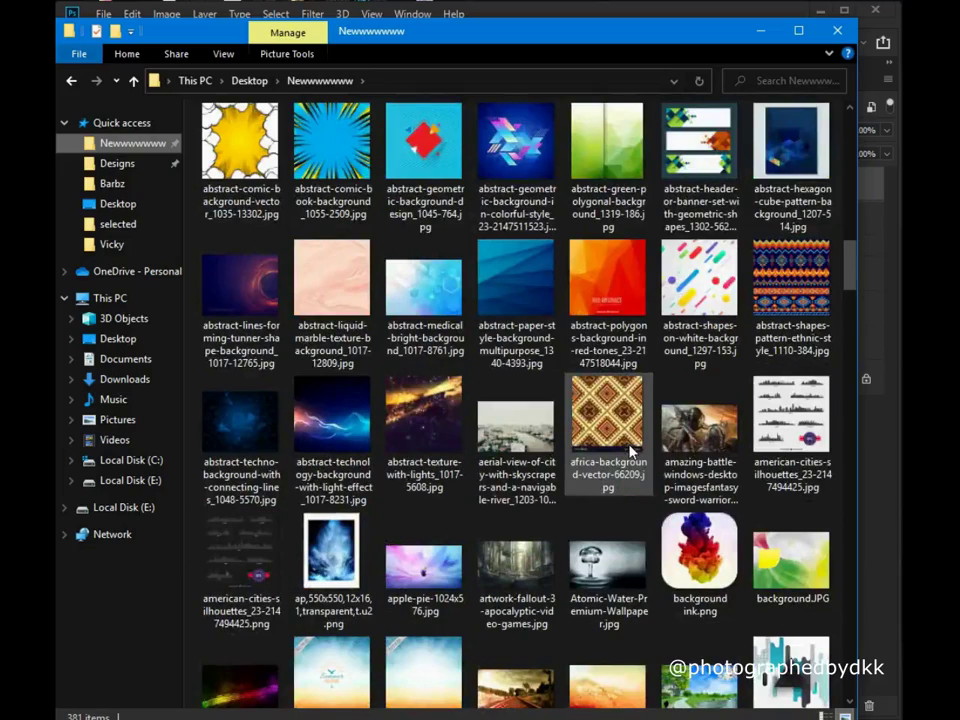
Place abstract-liquid-marble-texture-background_1017-12809.jpg in the cover document over the names and move its layer directly above Group 1.
left_click_drag(590, 57, 579, 363)
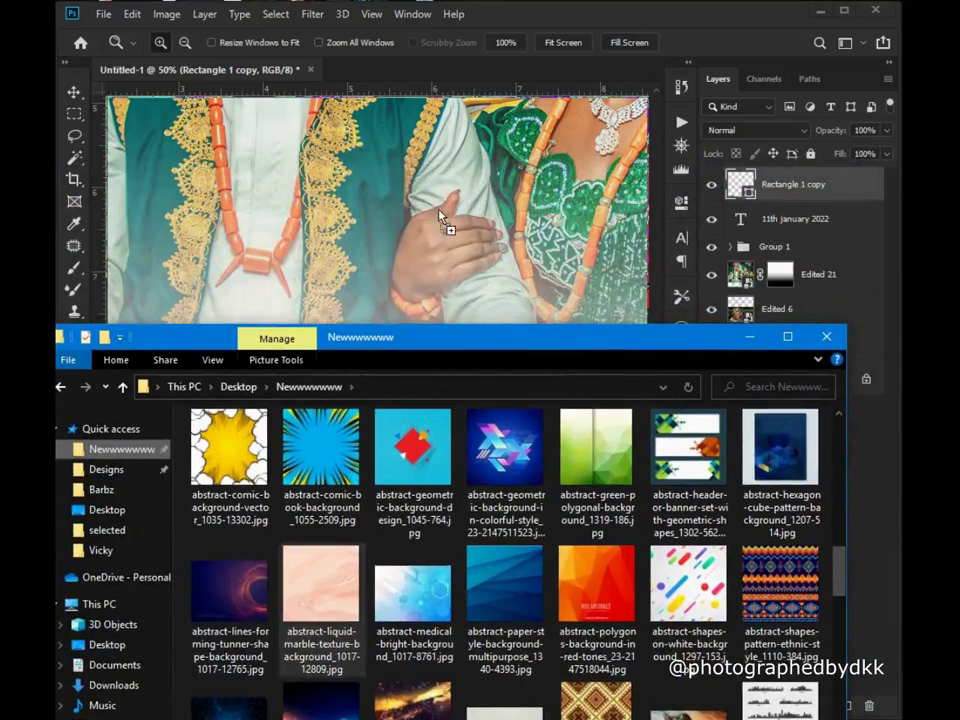
left_click_drag(440, 225, 497, 279)
key("Return")
left_click_drag(760, 185, 765, 267)
Set the marble texture layer's blend mode to Soft Light and clip it to Group 1.
left_click(755, 130)
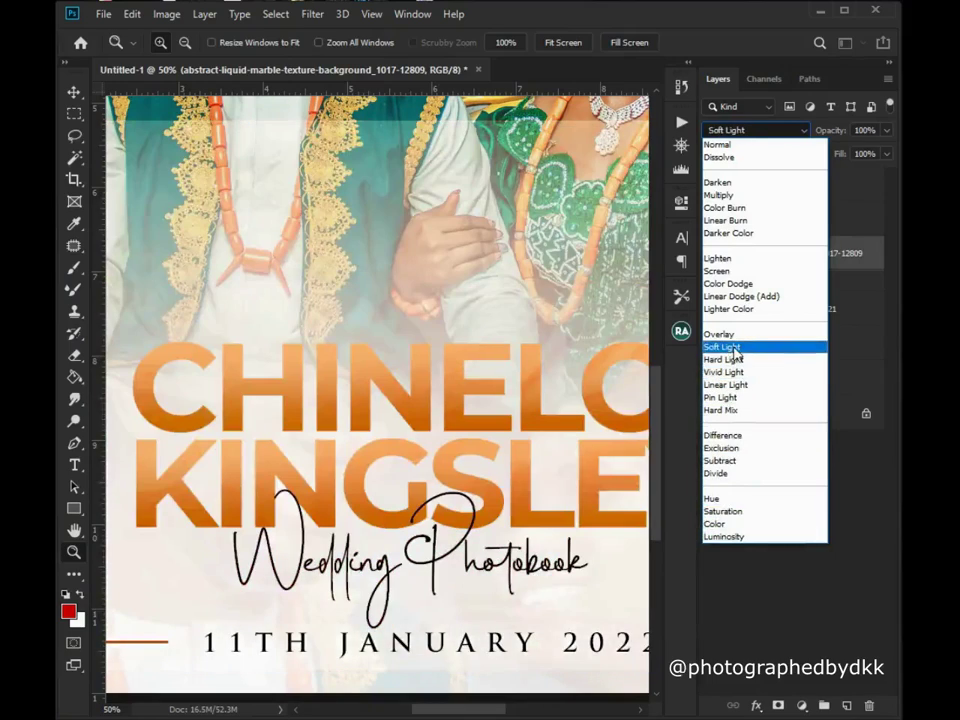
left_click(733, 348)
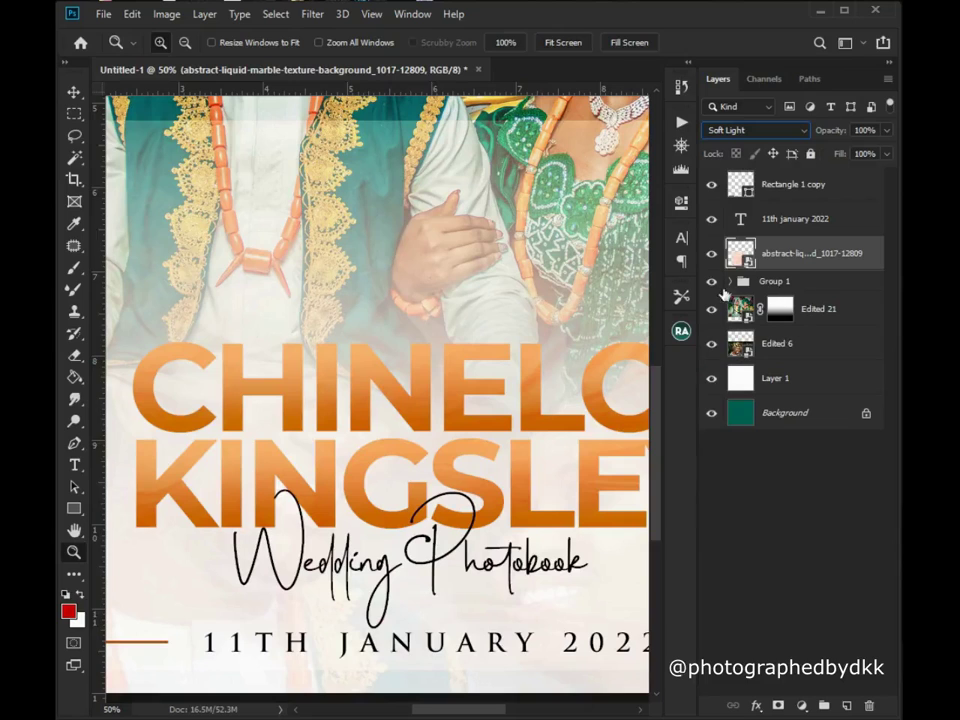
right_click(793, 258)
left_click(840, 369)
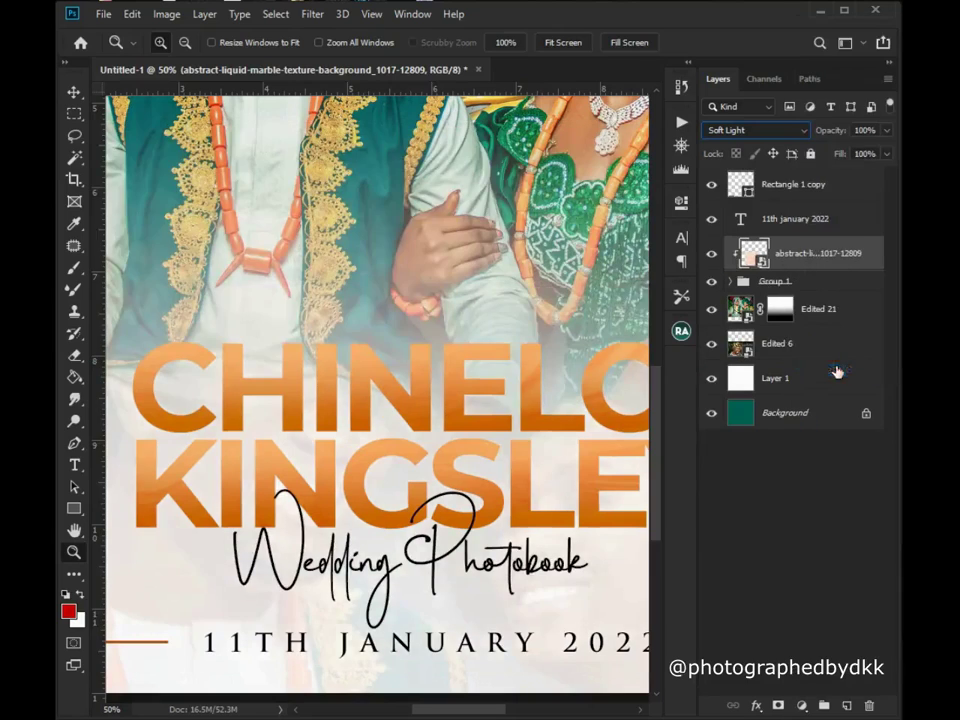
Enlarge the clipped marble texture with Free Transform until it covers both names and the ampersand.
left_click(563, 42)
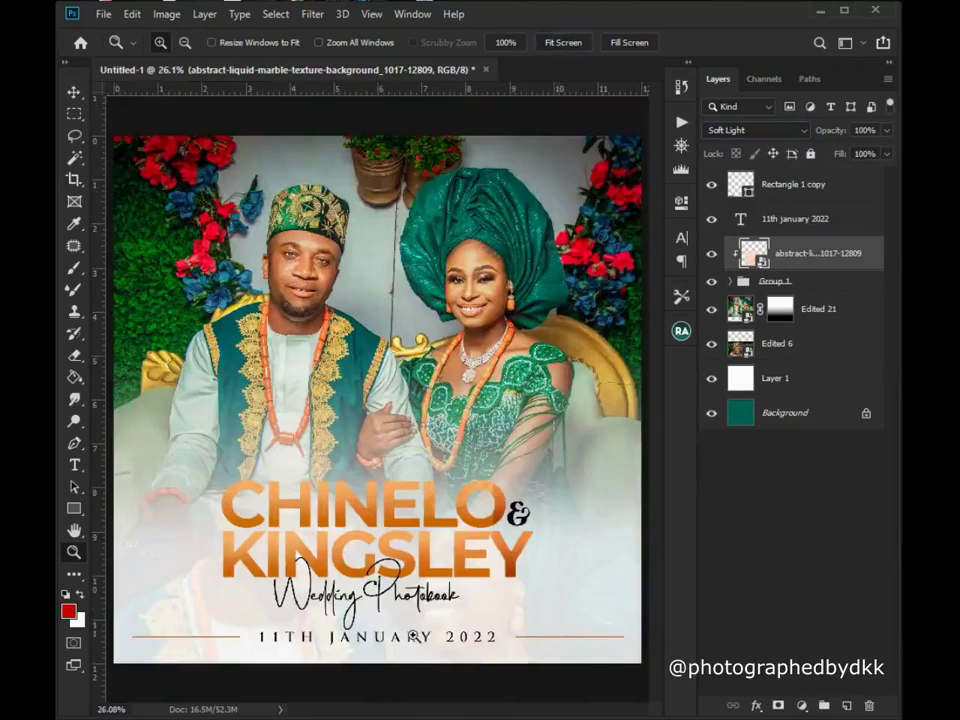
left_click(413, 527)
left_click(413, 527)
right_click(450, 437)
left_click(491, 512)
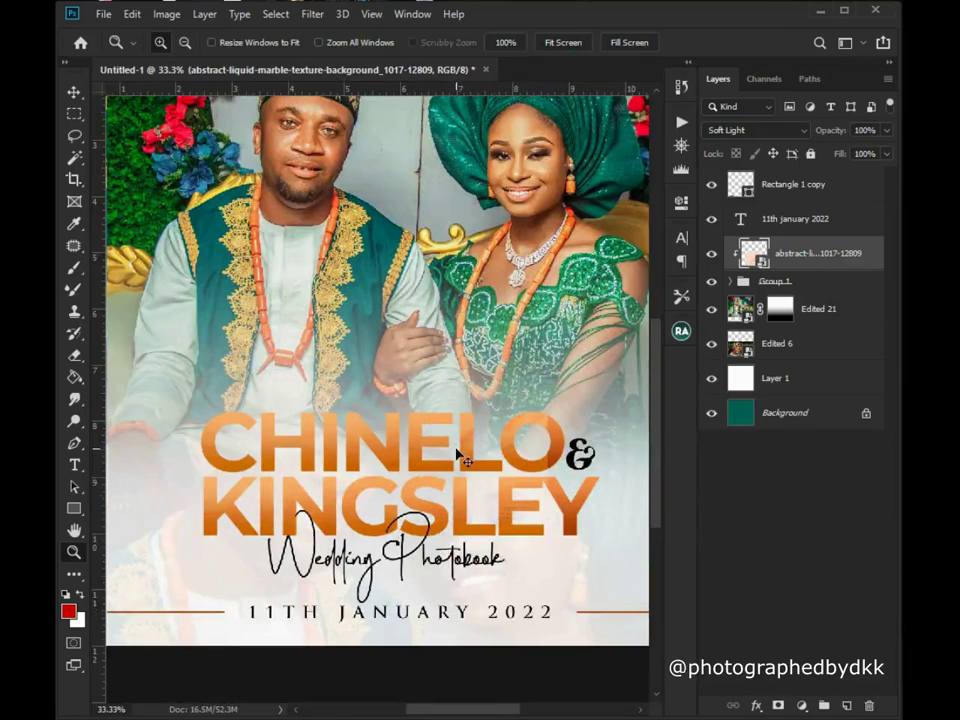
key("ctrl+t")
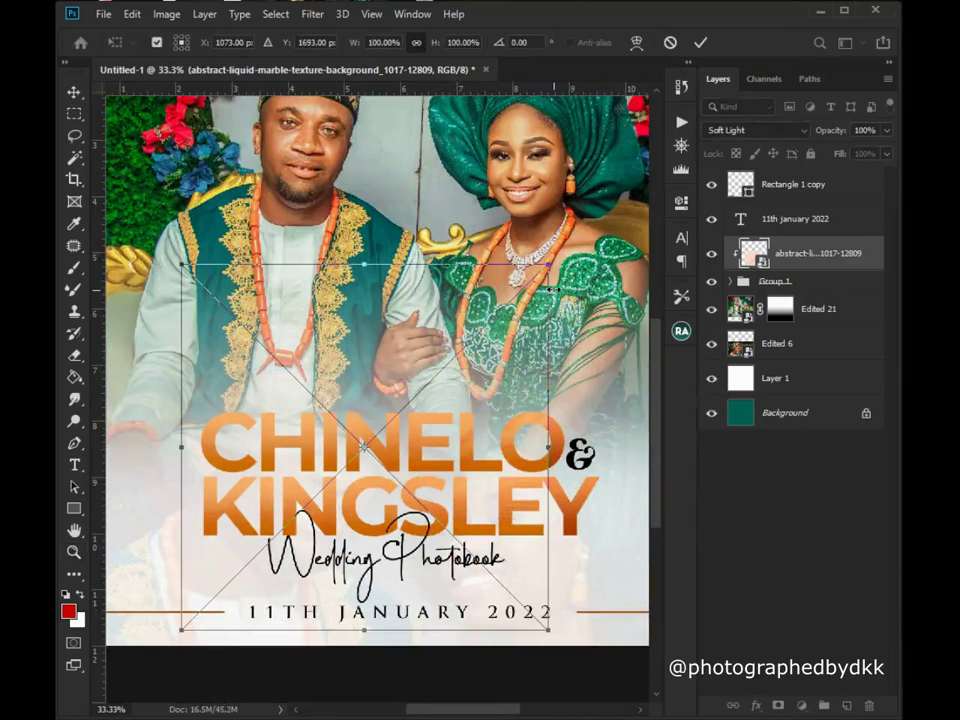
left_click_drag(549, 265, 613, 200)
key("Return")
key("z")
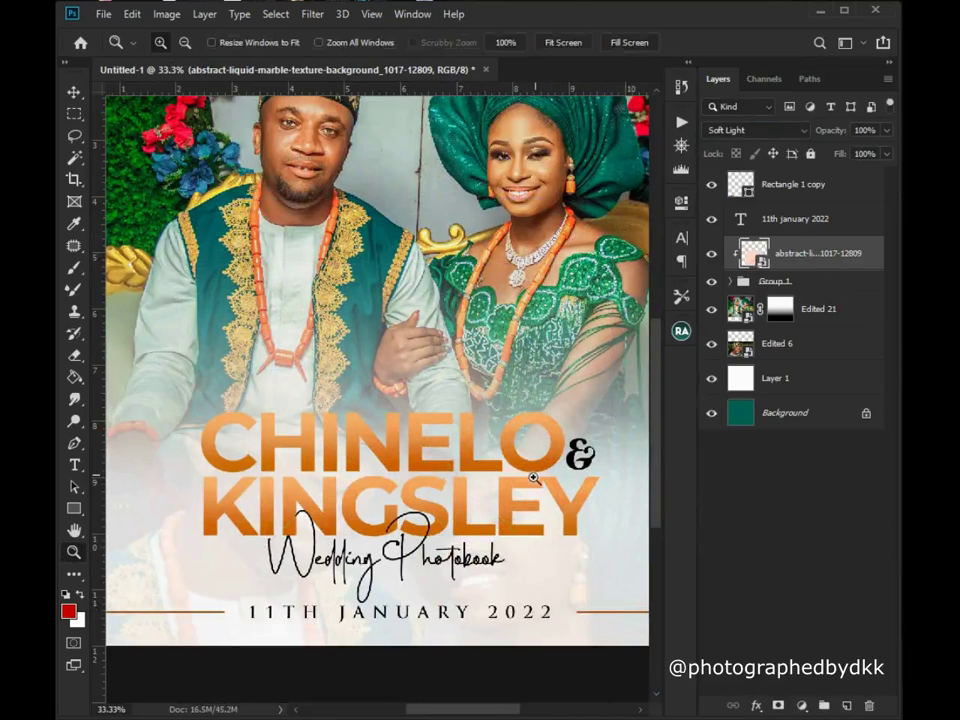
Set the marble texture's blend mode to Multiply and compare the lettering with the texture hidden and shown.
left_click(752, 131)
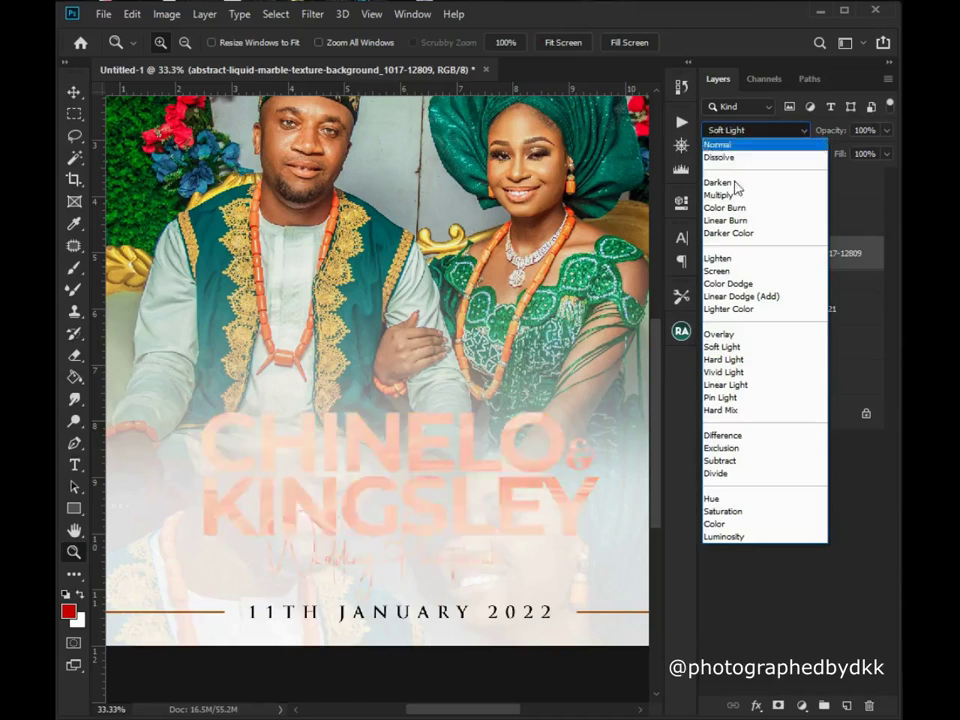
left_click(730, 196)
left_click(415, 550)
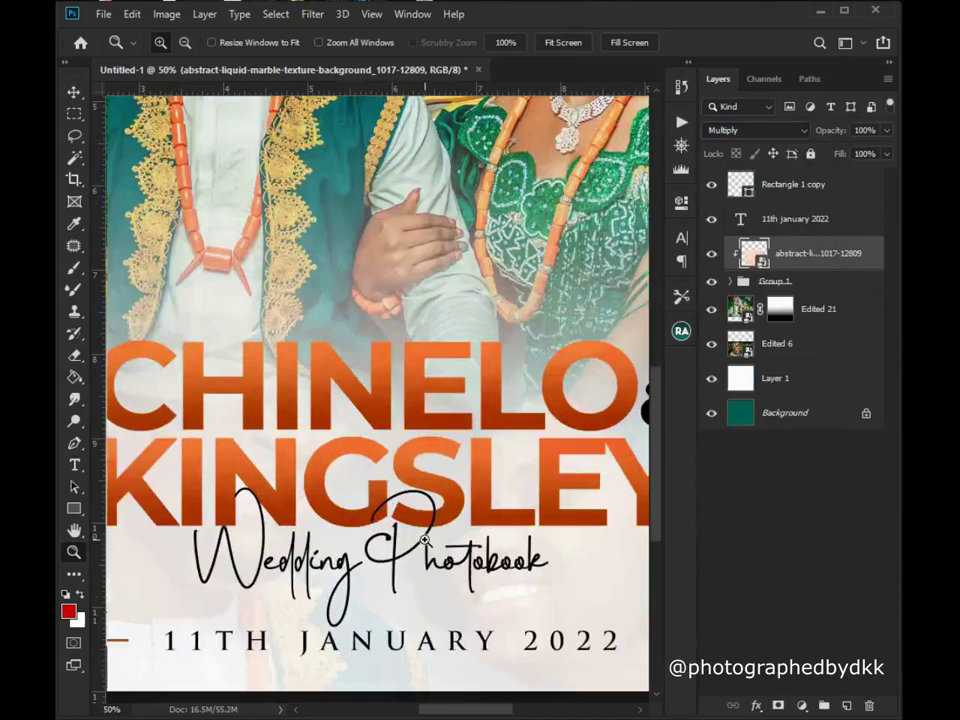
left_click(714, 254)
left_click(714, 254)
left_click(714, 254)
left_click(714, 254)
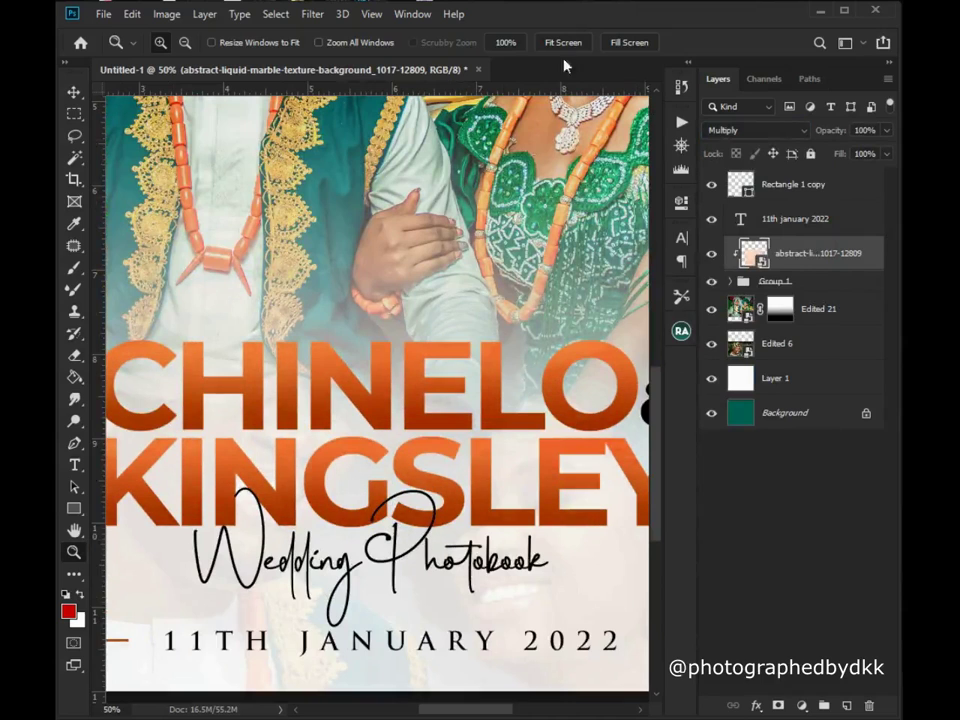
left_click(396, 497)
left_click(401, 506)
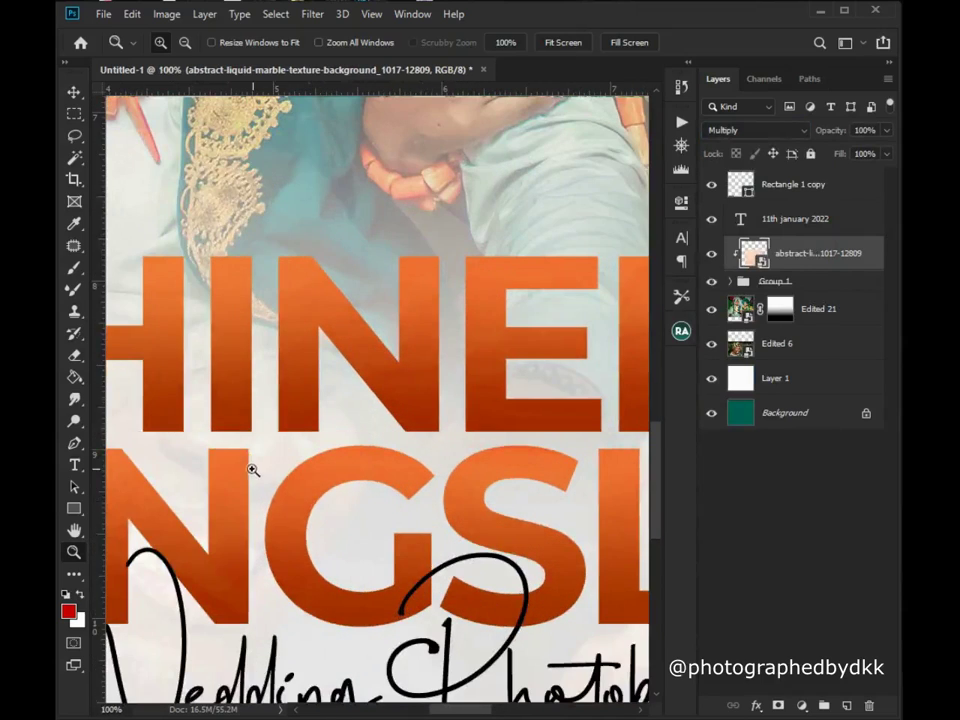
Try the Linear Burn blend mode on the marble texture, check the whole cover, and return the layer to Multiply.
left_click(755, 130)
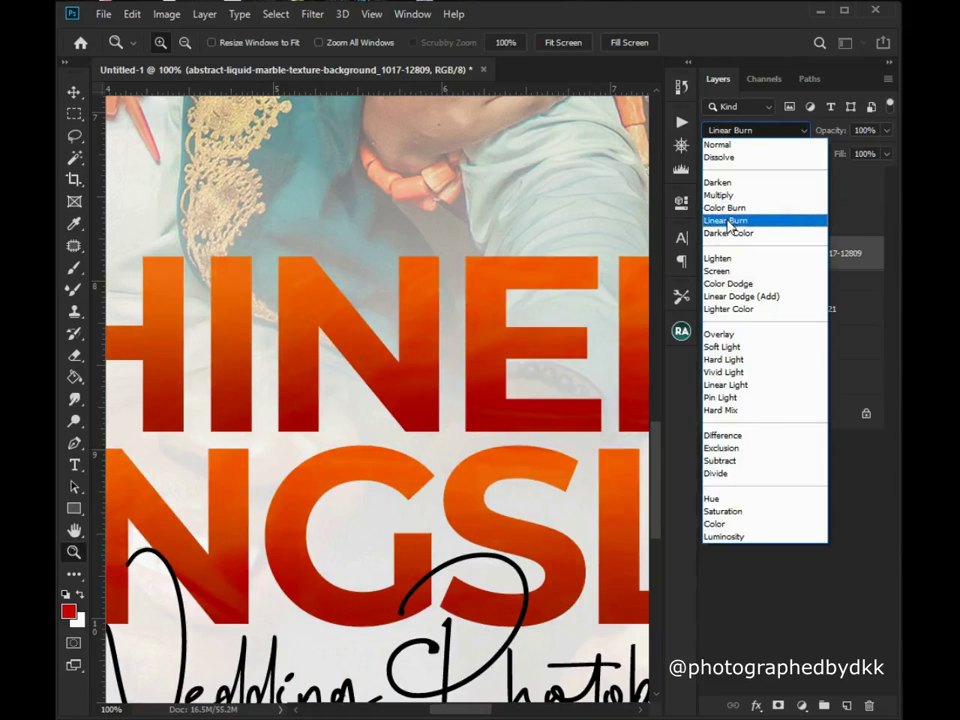
left_click(731, 222)
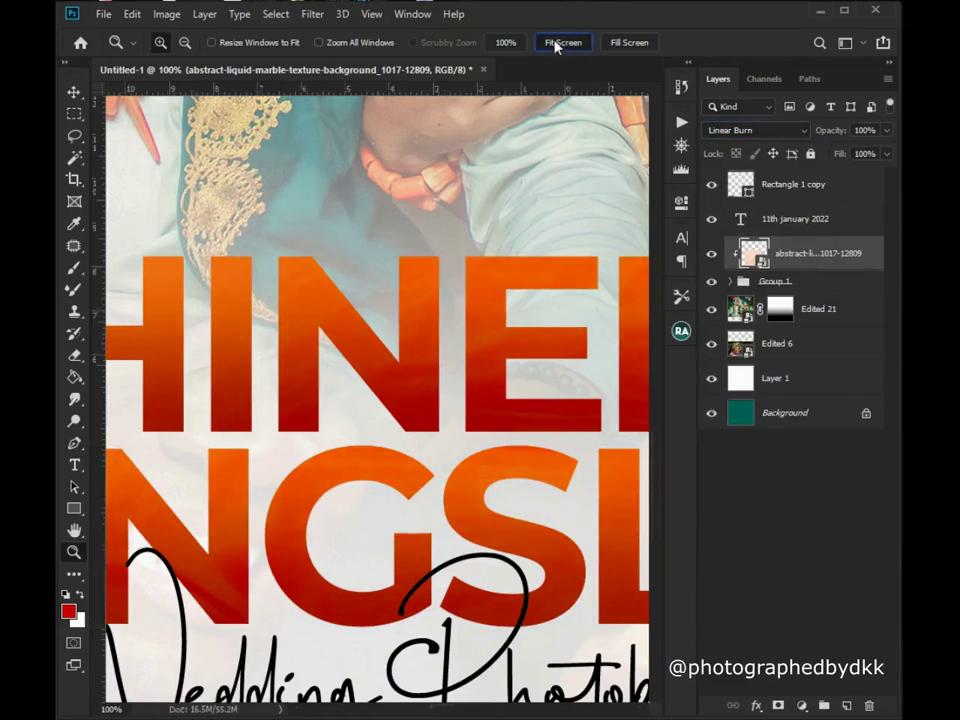
left_click(557, 42)
left_click(379, 512)
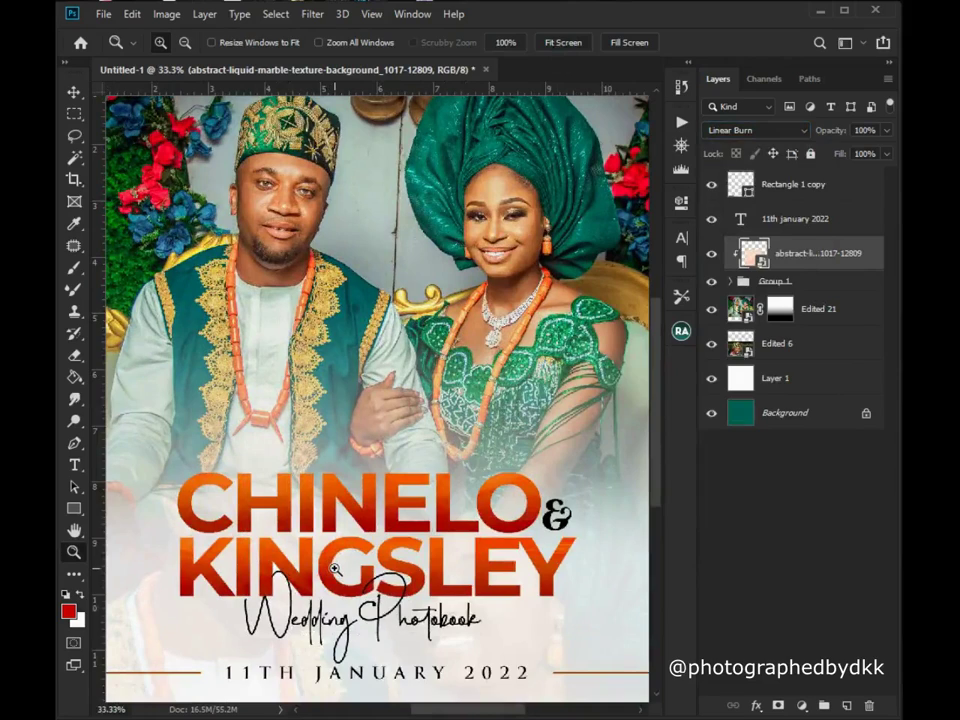
left_click(420, 512)
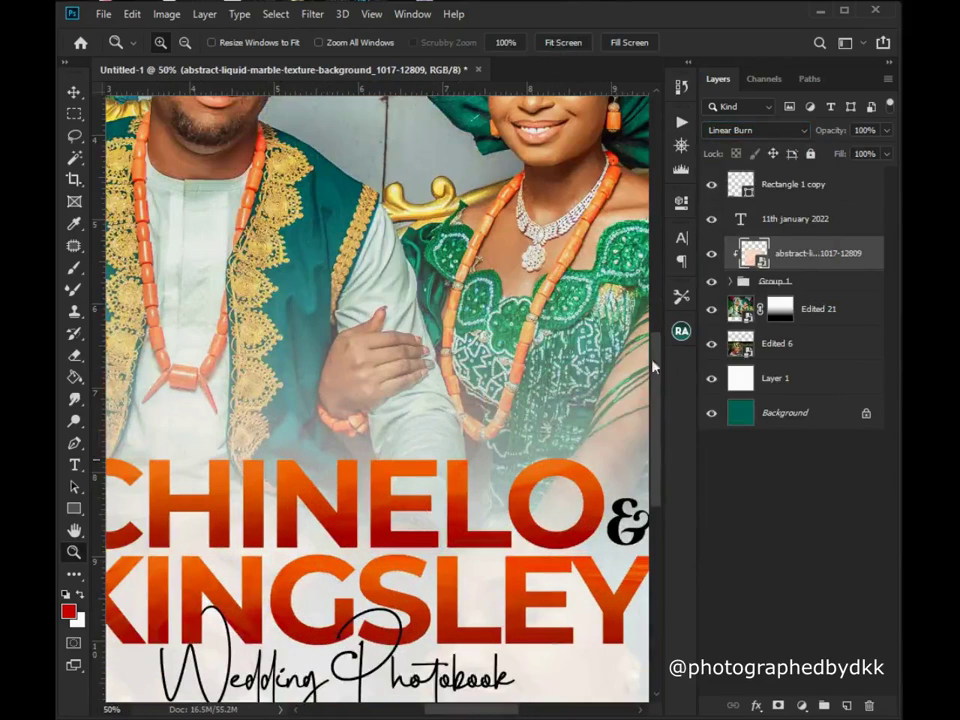
left_click(752, 131)
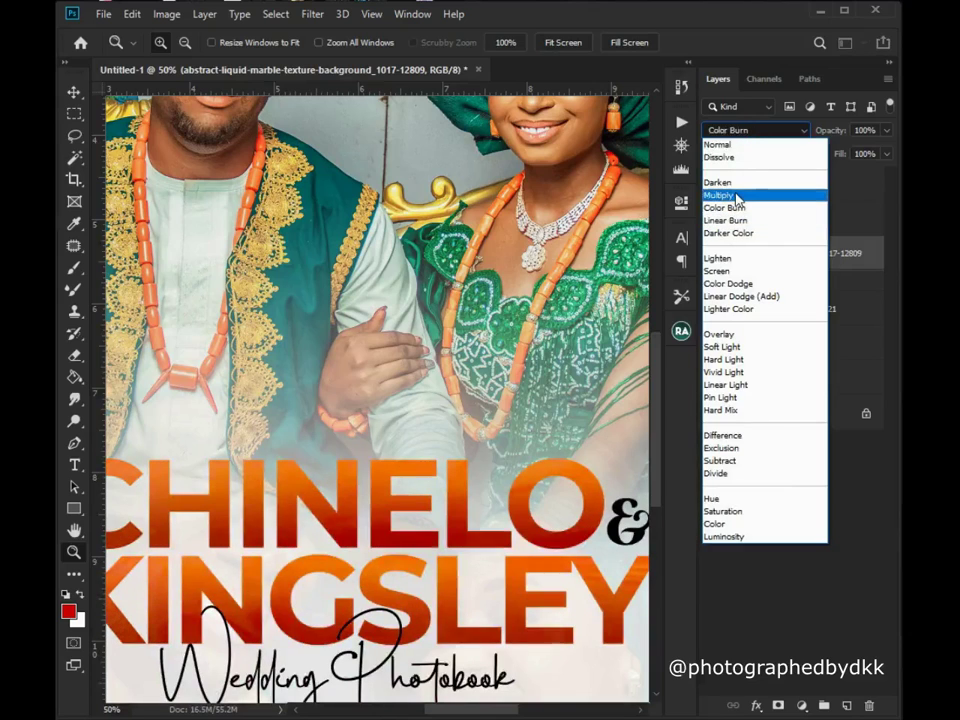
left_click(738, 196)
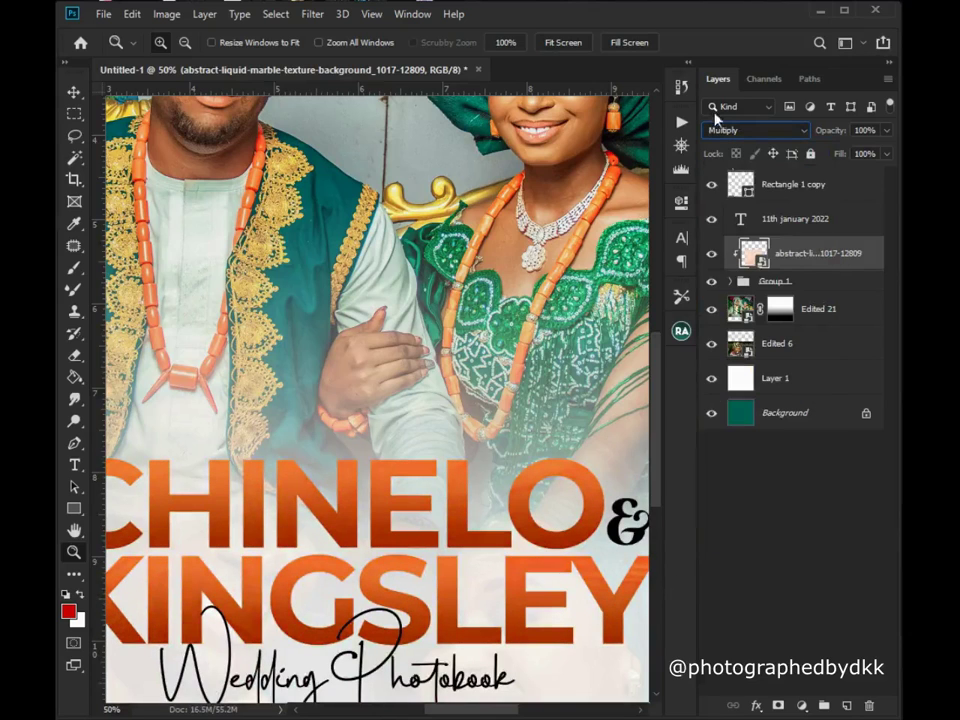
Check the whole cover and convert the locked green Background into a regular layer.
left_click(560, 47)
right_click(500, 372)
left_click(538, 467)
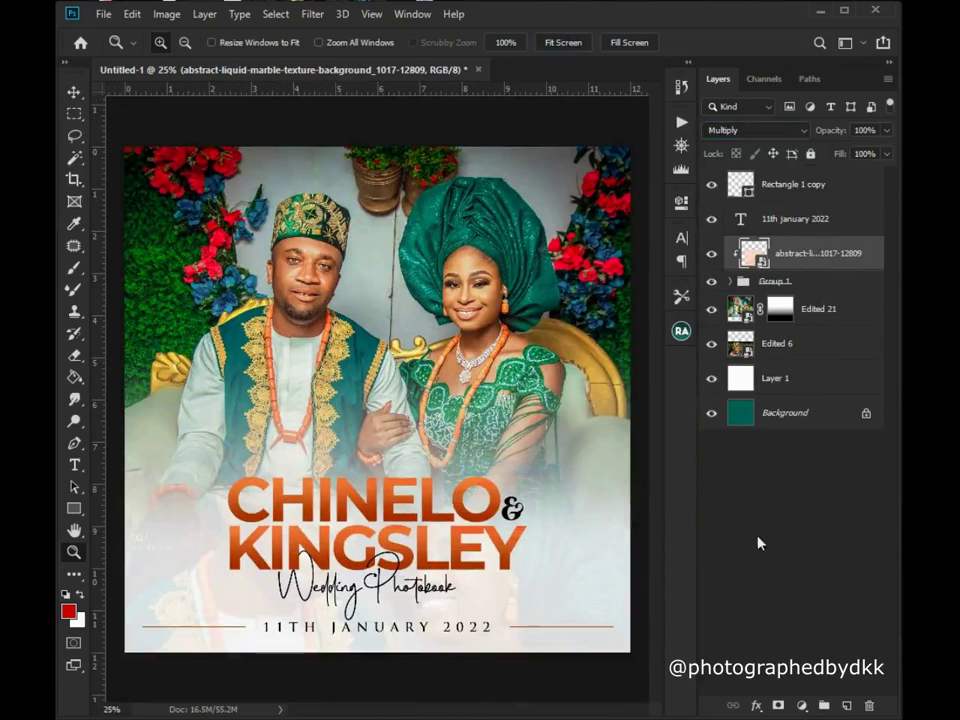
left_click(73, 92)
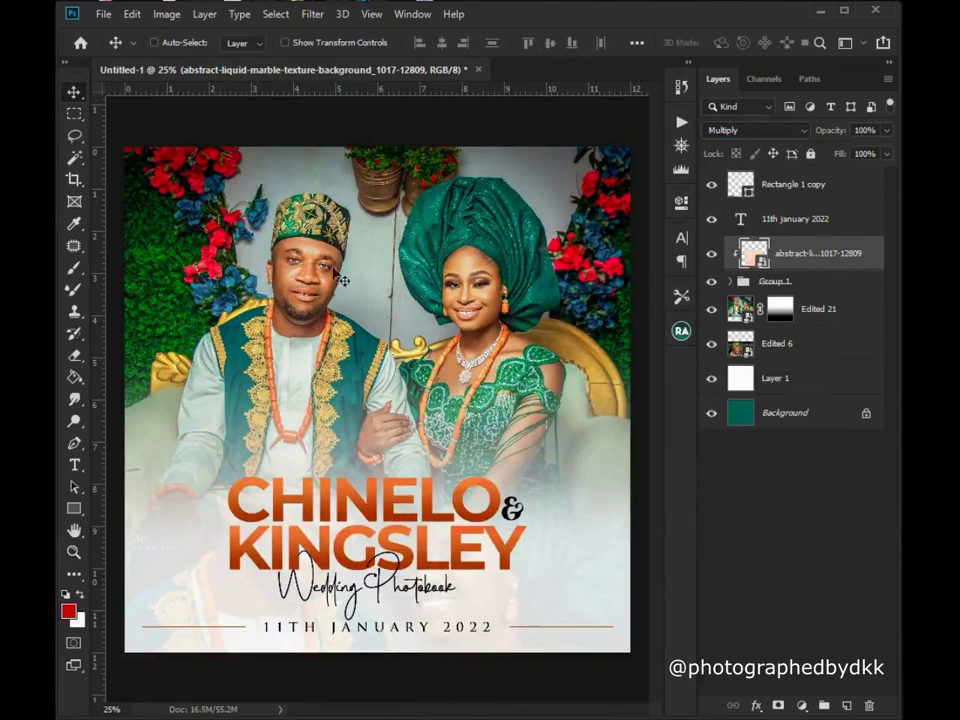
left_click(776, 380)
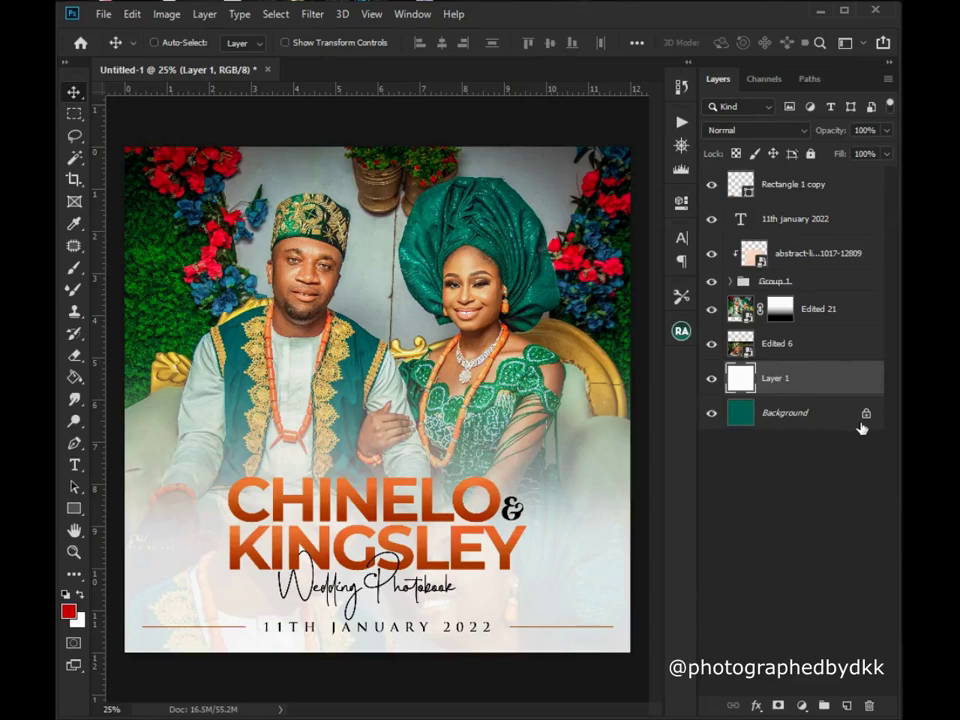
double_click(819, 420)
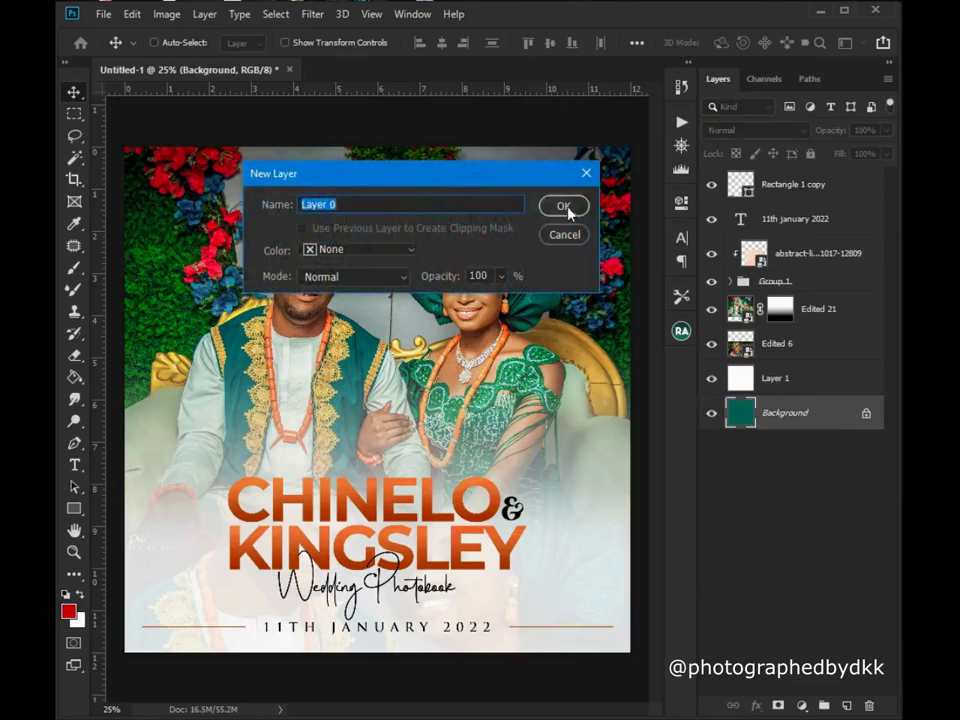
left_click(565, 208)
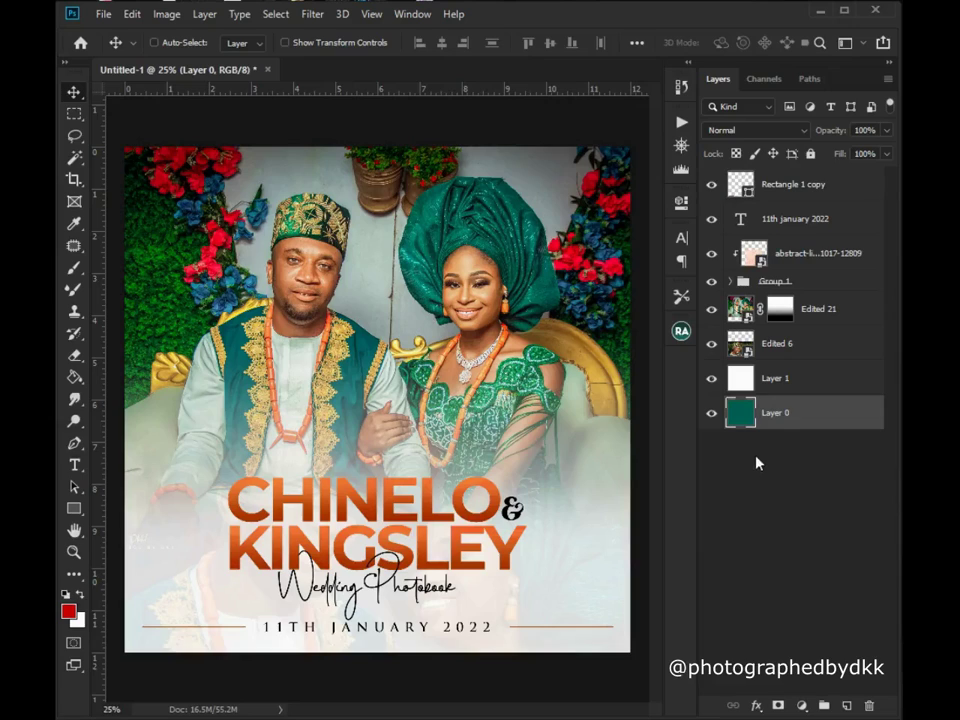
Group all the cover layers, from the bottom green layer up to Rectangle 1 copy, and name the group front.
left_click(772, 188, "shift")
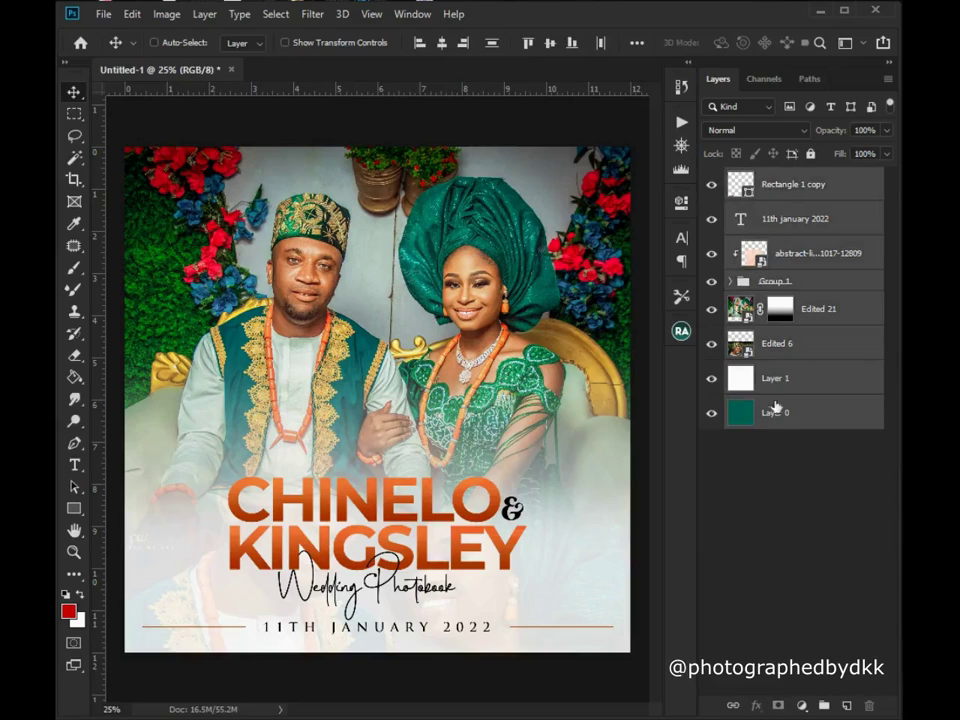
key("ctrl+g")
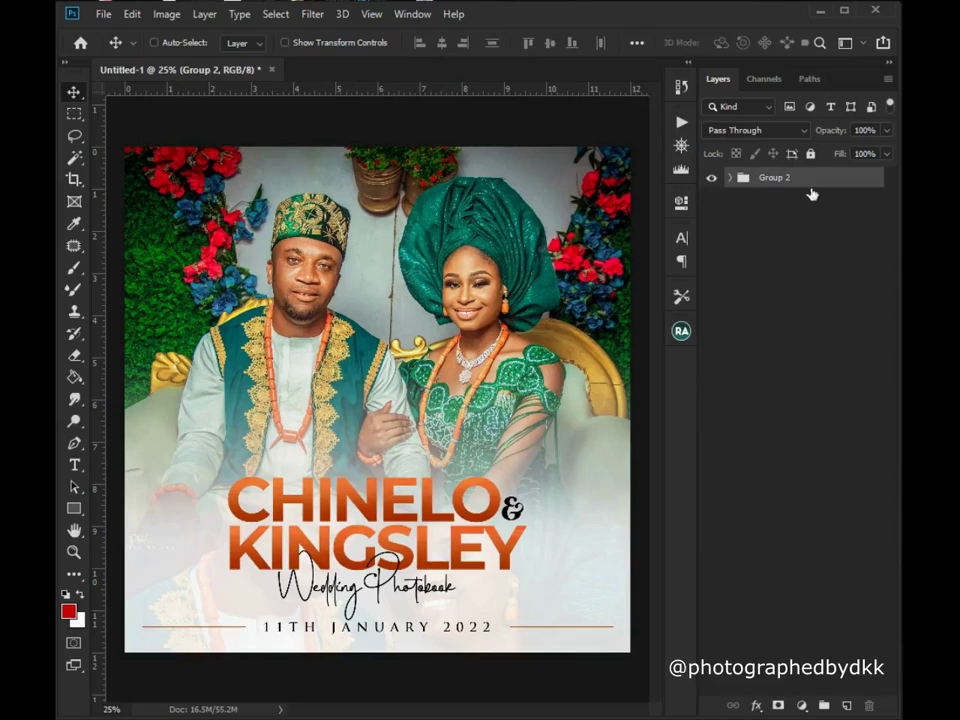
left_click(733, 180)
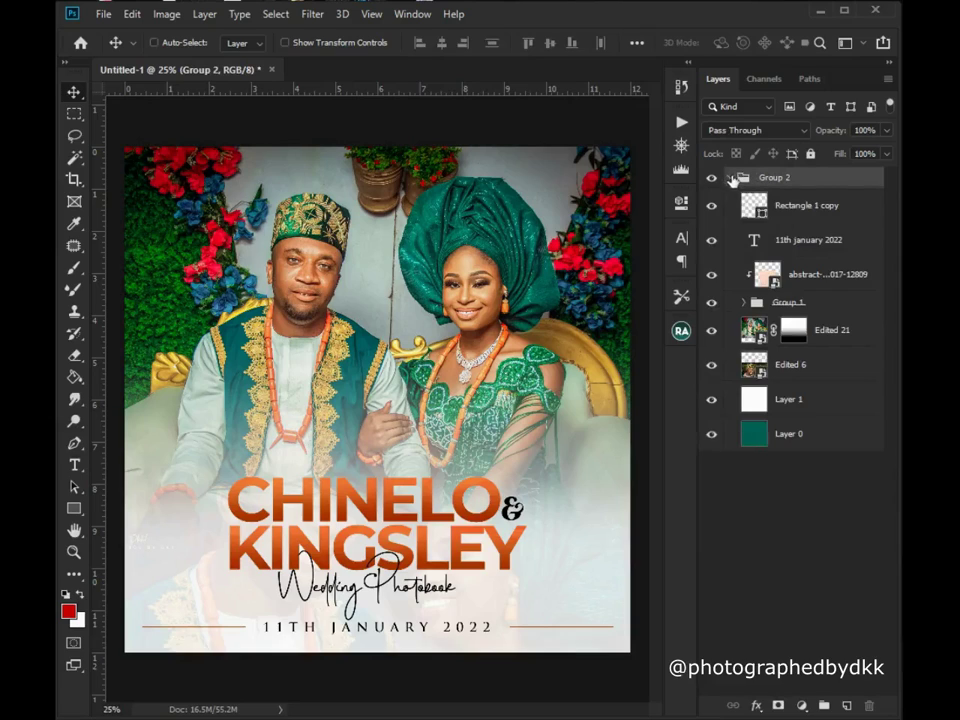
left_click(737, 180)
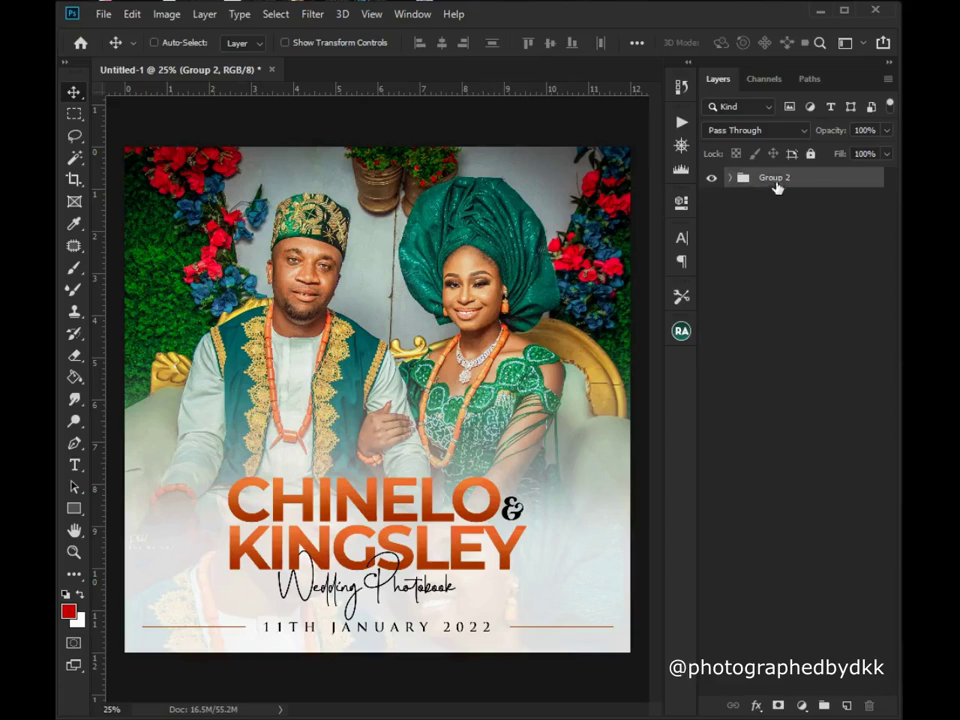
double_click(778, 179)
type("front")
key("Return")
left_click(790, 271)
Stamp all visible layers into a new merged layer above the front group and compare the two by toggling their visibility.
left_click(771, 181)
key("ctrl")
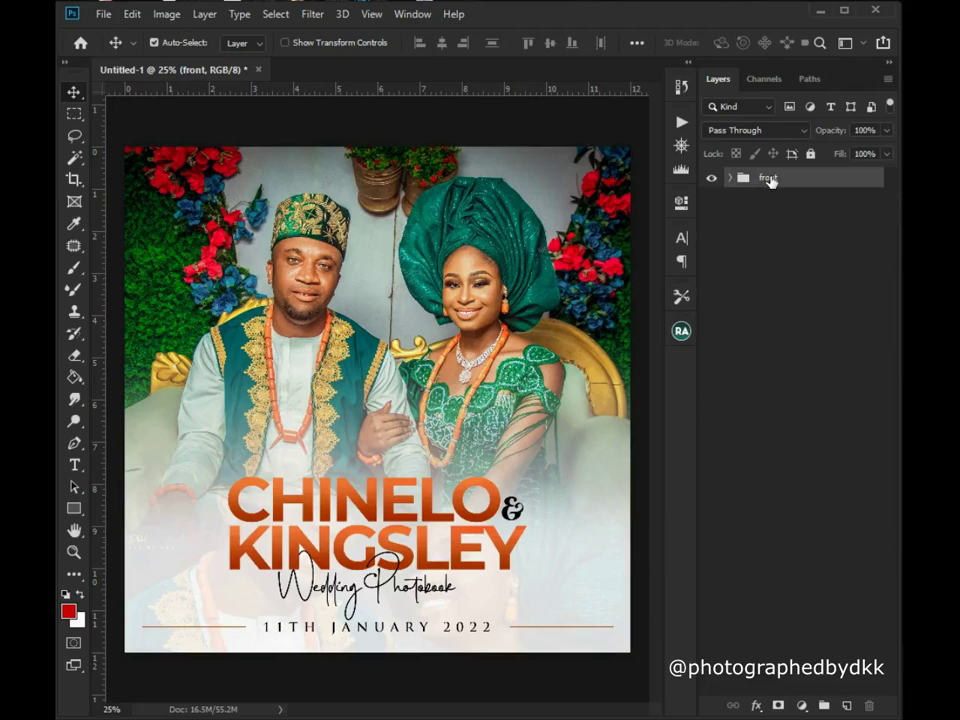
key("ctrl+shift+alt+e")
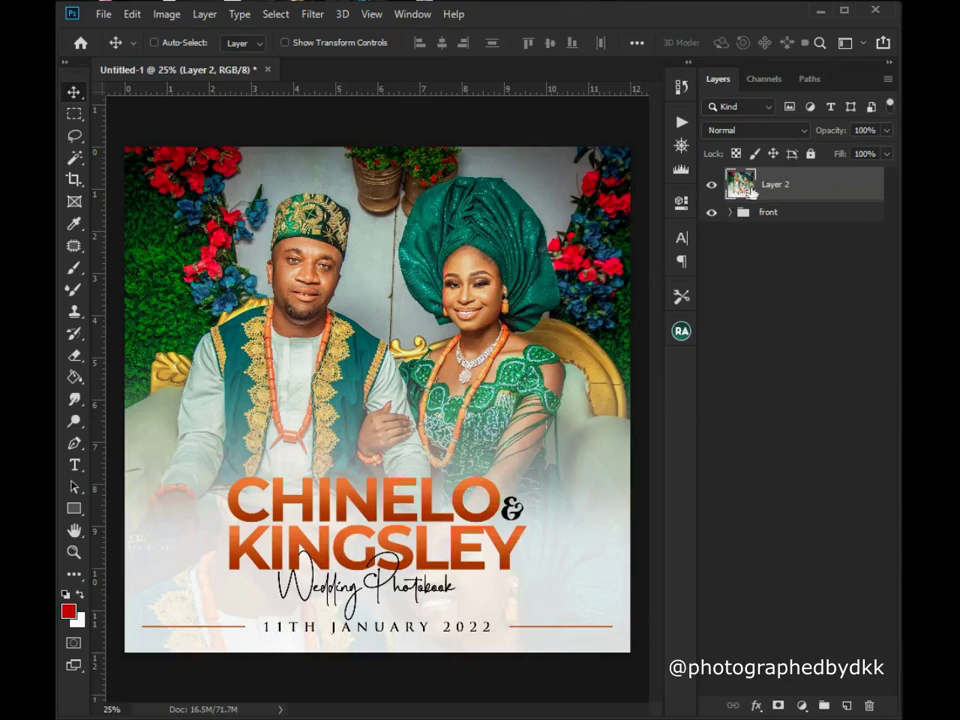
left_click(713, 212)
left_click(712, 189)
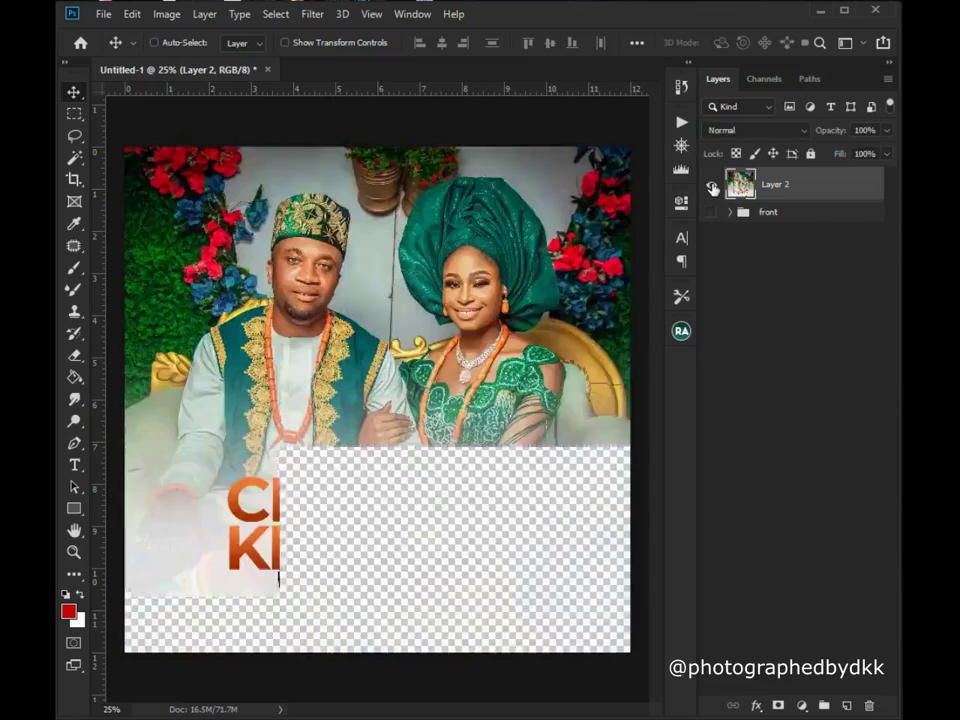
left_click(712, 189)
left_click(713, 212)
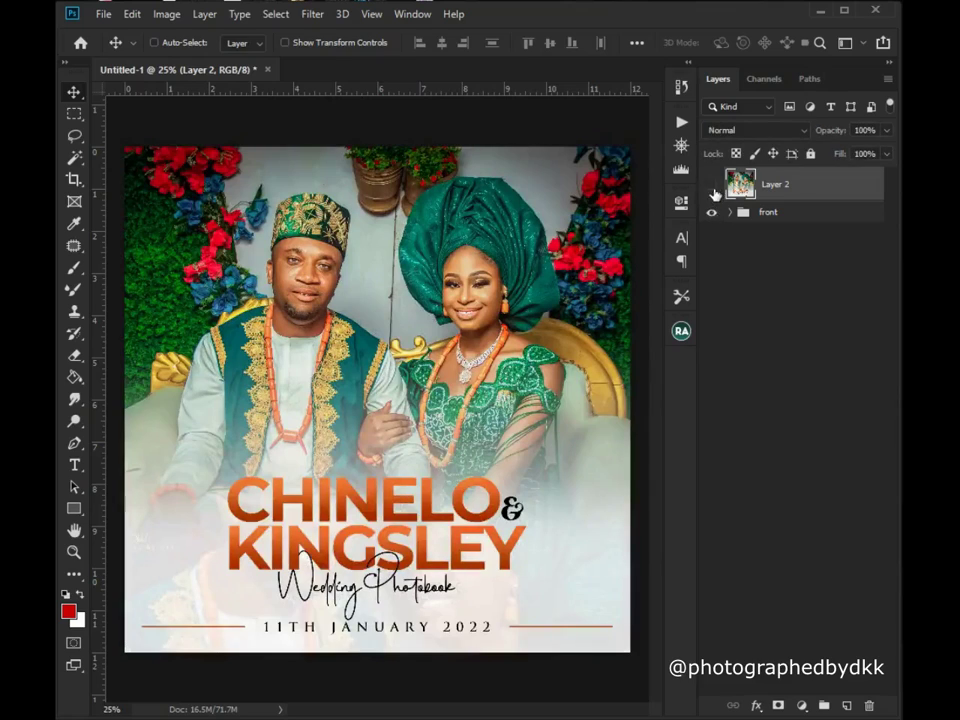
left_click(712, 187)
Review the contents of the front group, and hide both the group and the merged layer to leave the canvas empty.
left_click(730, 213)
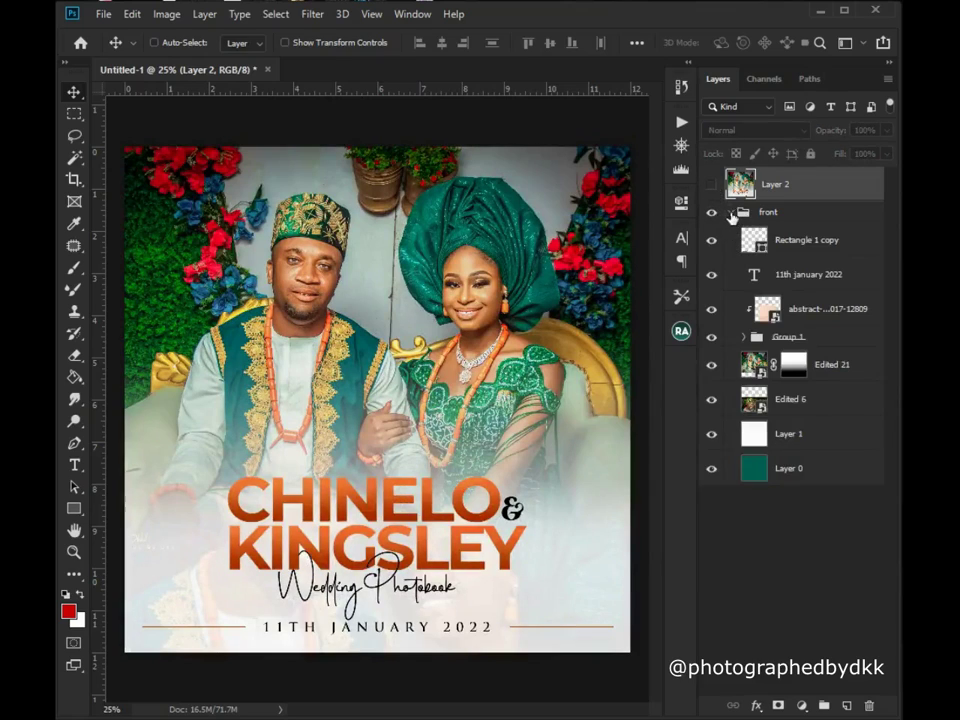
left_click(730, 213)
left_click(767, 214)
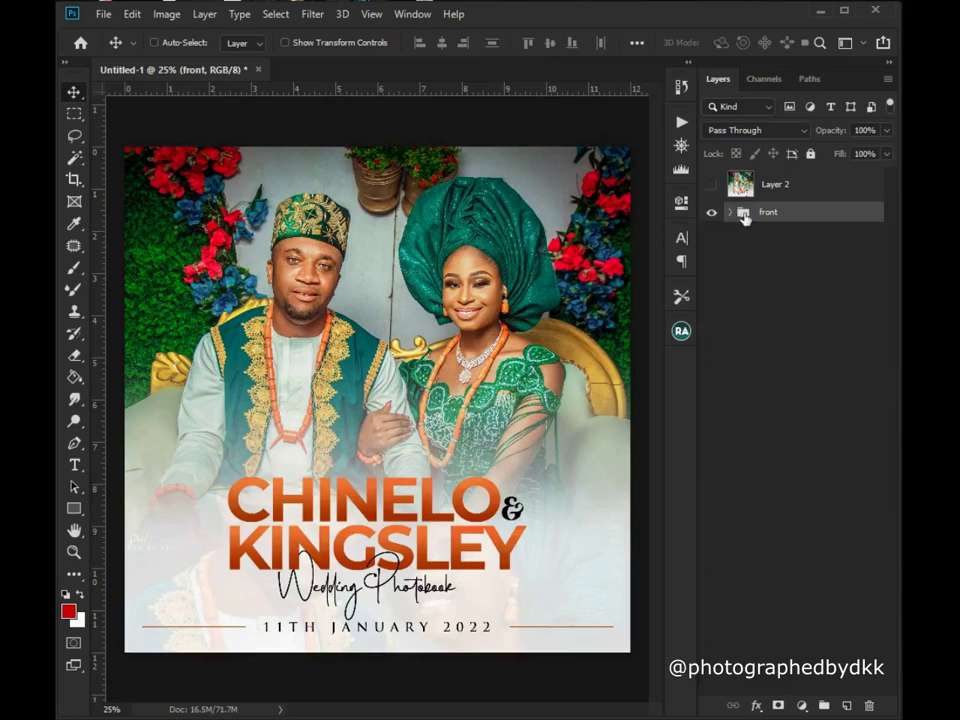
left_click(711, 184)
left_click(779, 192)
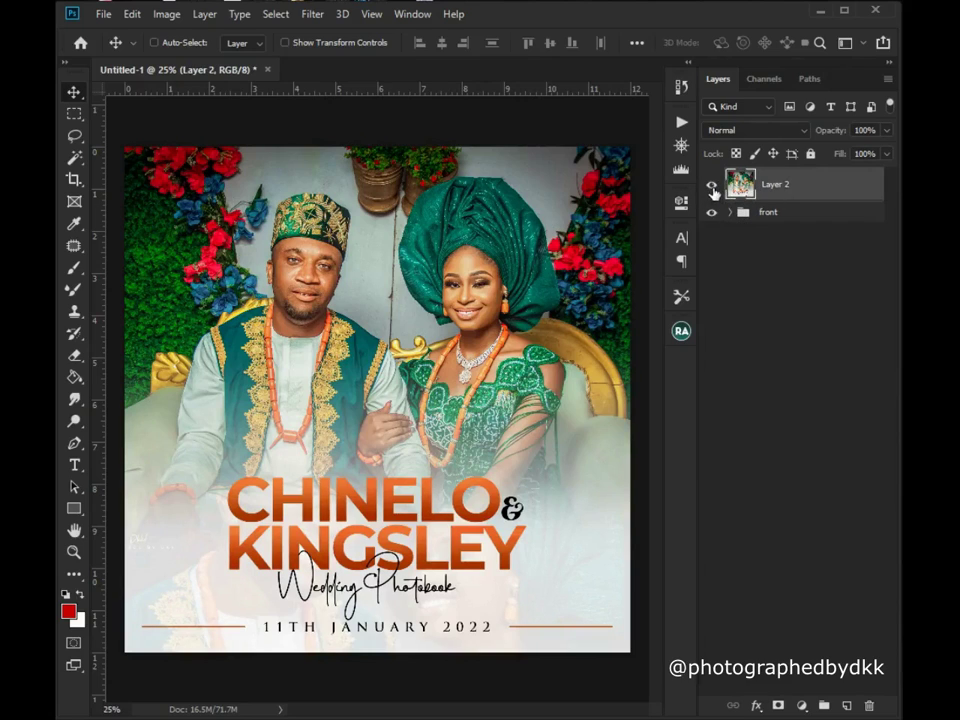
left_click_drag(716, 190, 718, 251)
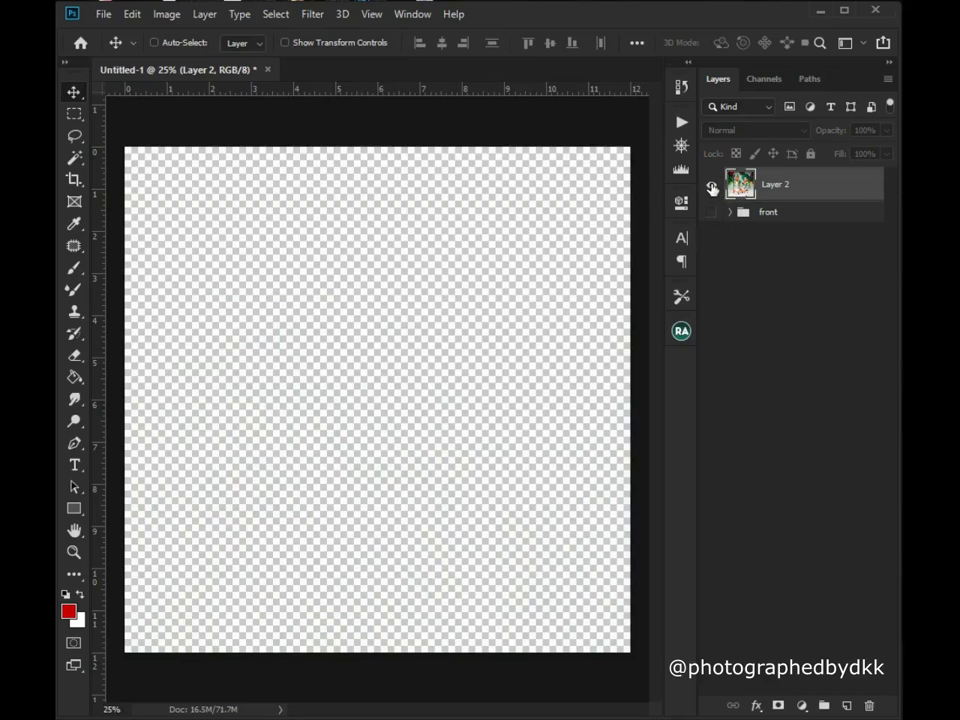
left_click(712, 190)
left_click(712, 189)
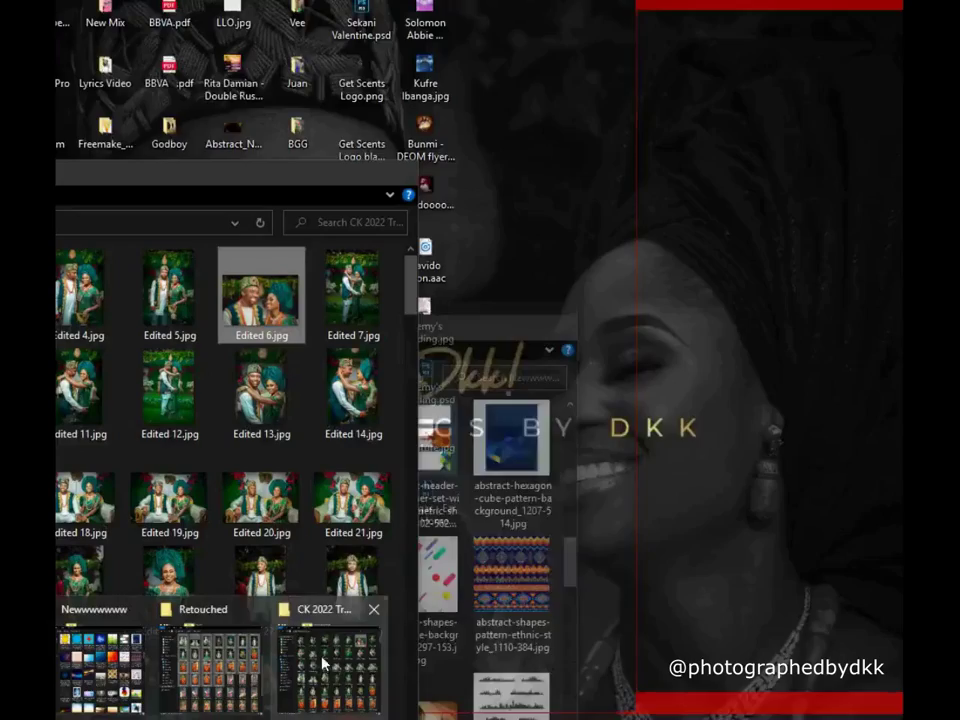
Switch to the CK 2022 Traditional Marriage folder in File Explorer, open Edited 13.jpg and examine Edited 15.jpg up close.
left_click(307, 680)
left_click_drag(220, 180, 652, 160)
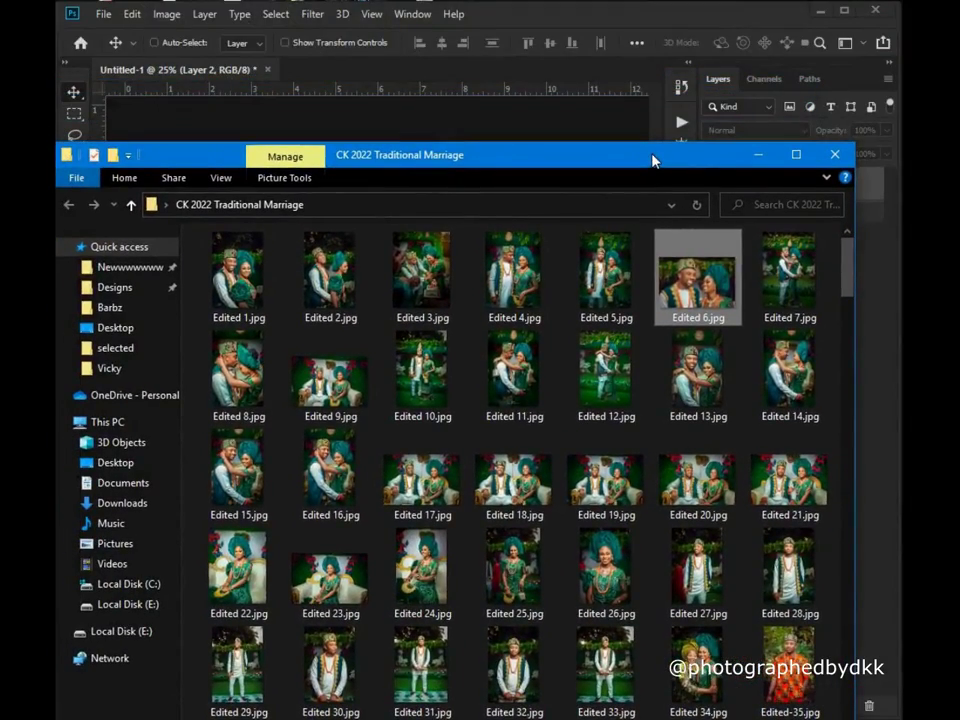
double_click(705, 380)
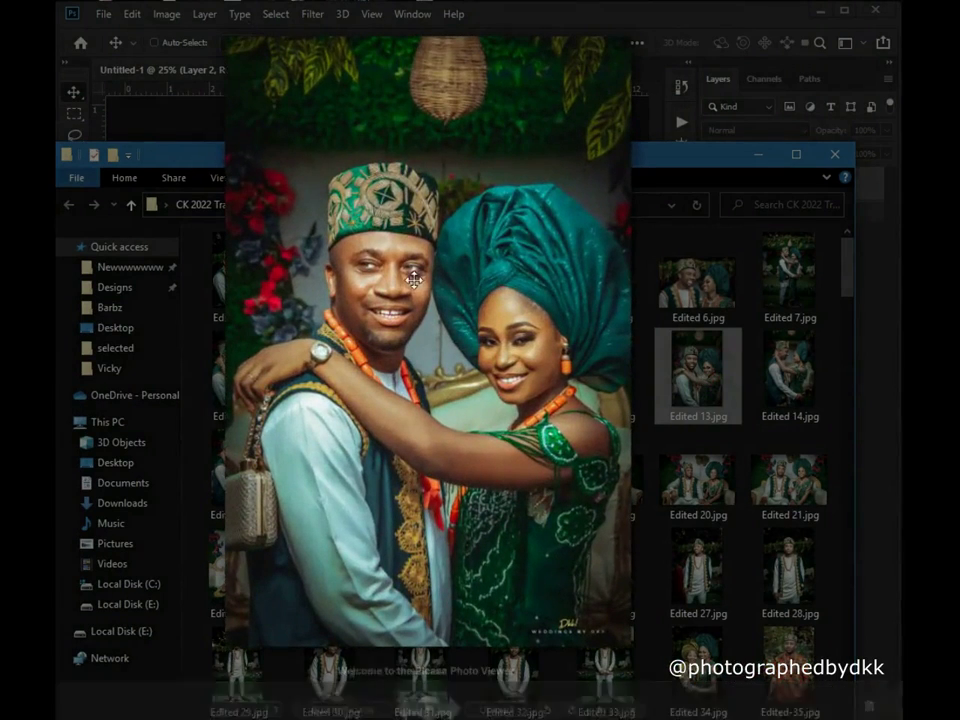
key("Right")
key("Right")
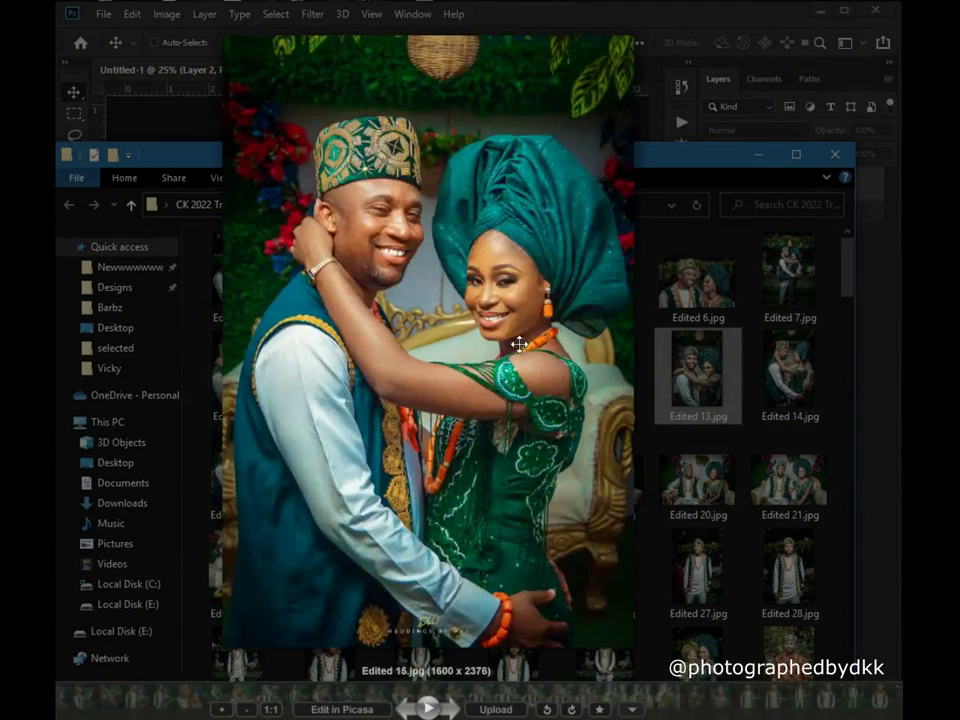
scroll(519, 344, "up", 5)
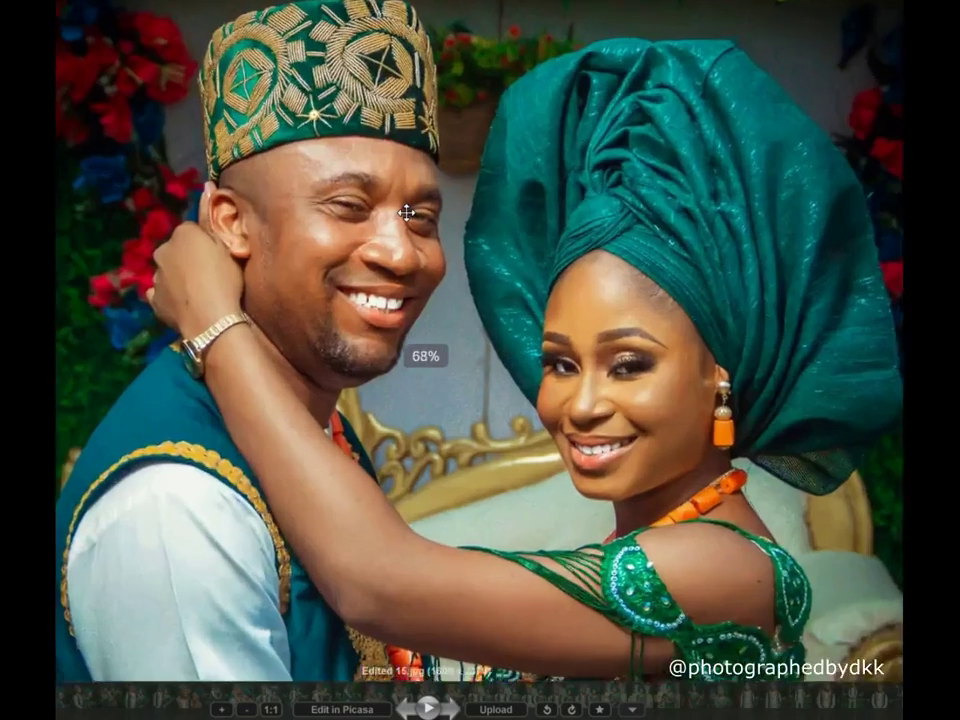
scroll(443, 193, "down", 5)
Browse the couple photos forward to Edited 21.jpg and back to Edited 10.jpg to compare candidate pictures.
key("Right")
key("Right")
key("Right")
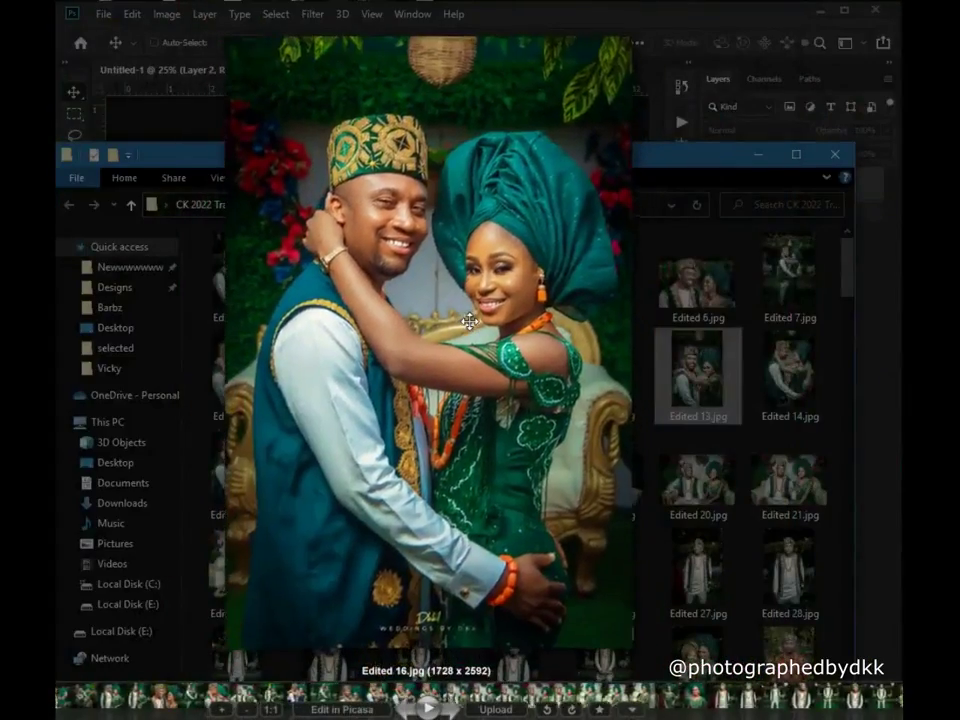
key("Right")
key("Right")
key("Right")
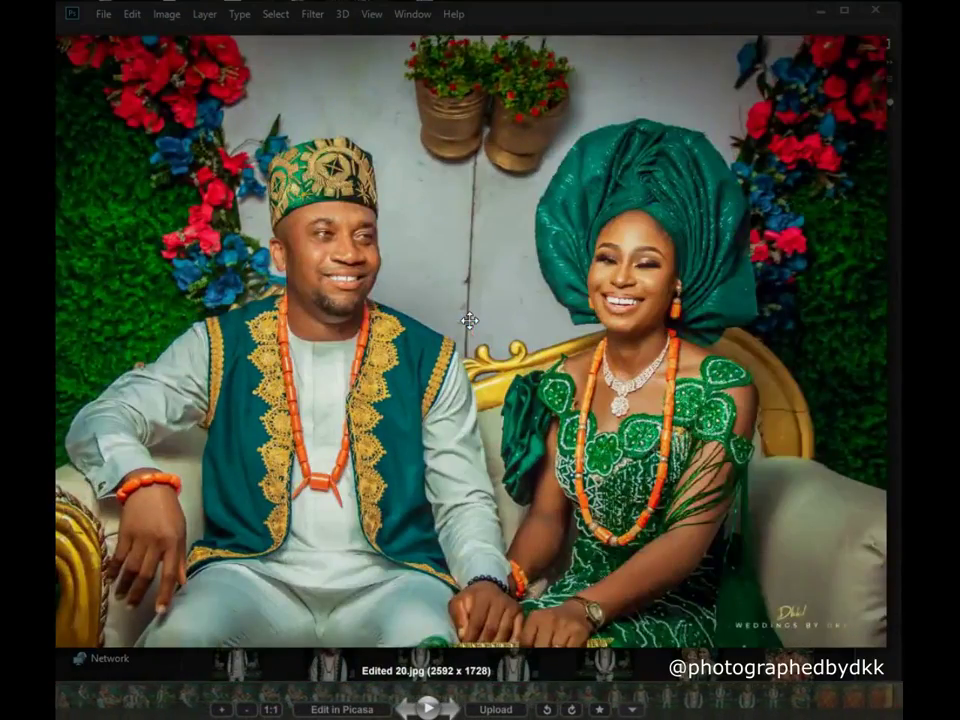
key("Right")
key("Left")
key("Left")
key("Left")
key("Left")
key("Left")
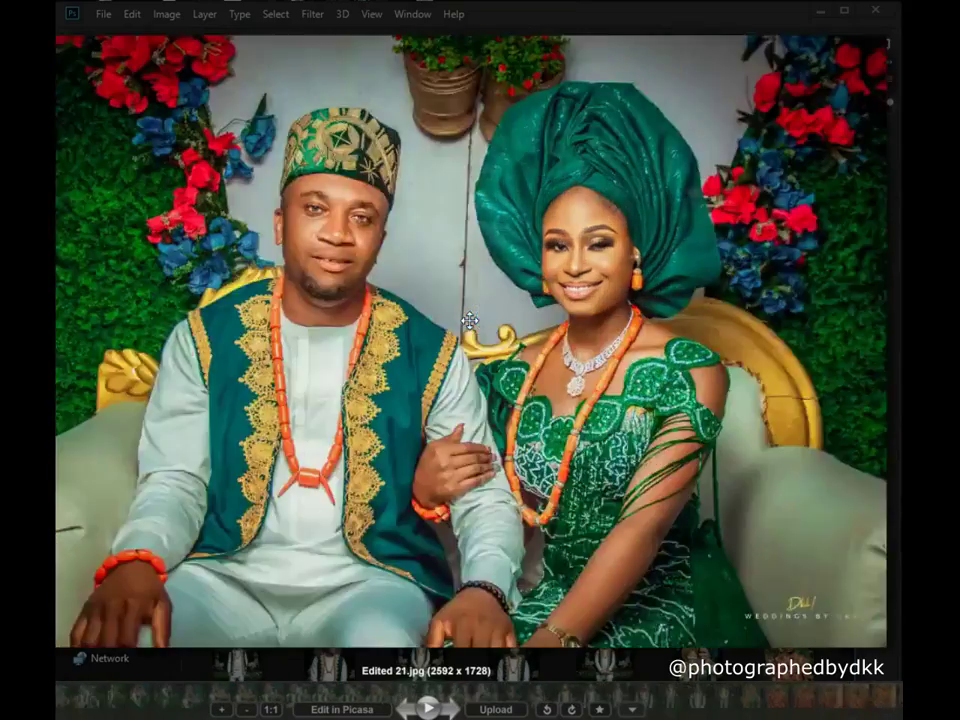
key("Left")
key("Left")
key("Left")
key("Left")
key("Left")
key("Left")
key("Left")
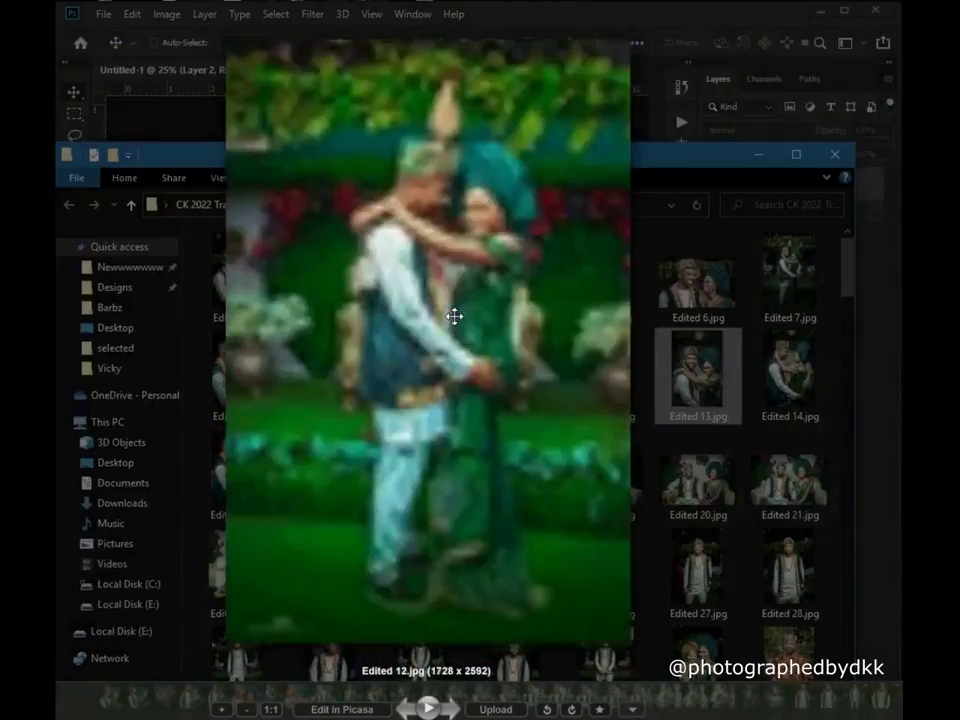
Return to Edited 16.jpg, inspect the couple's faces and full pose up close, and close the photo viewer.
key("Right")
key("Right")
key("Right")
key("Right")
key("Right")
key("Right")
key("Right")
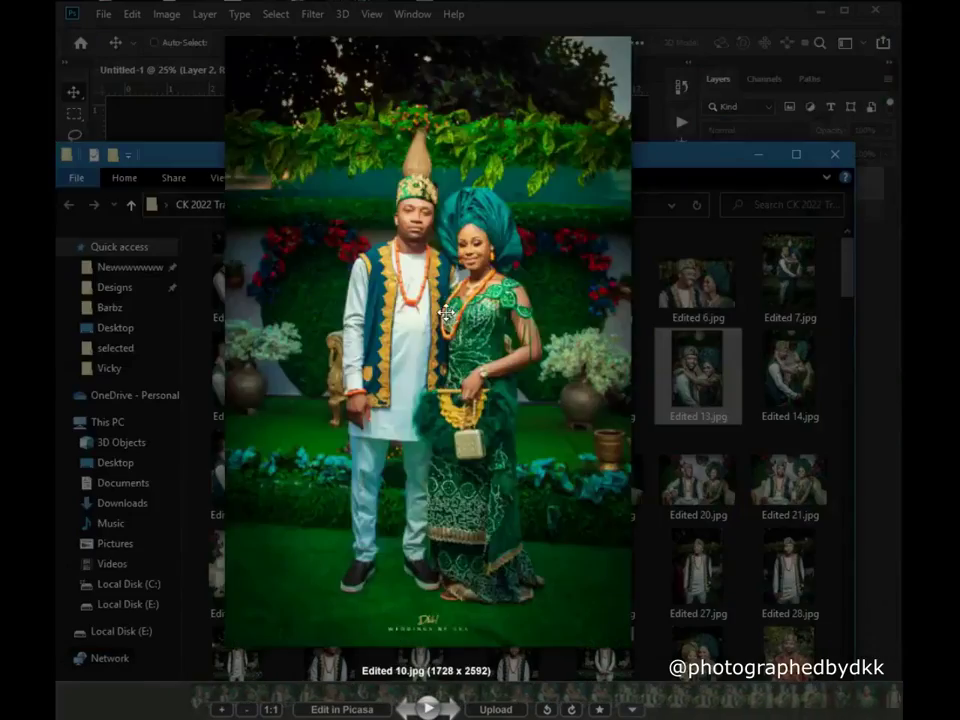
scroll(422, 228, "up", 5)
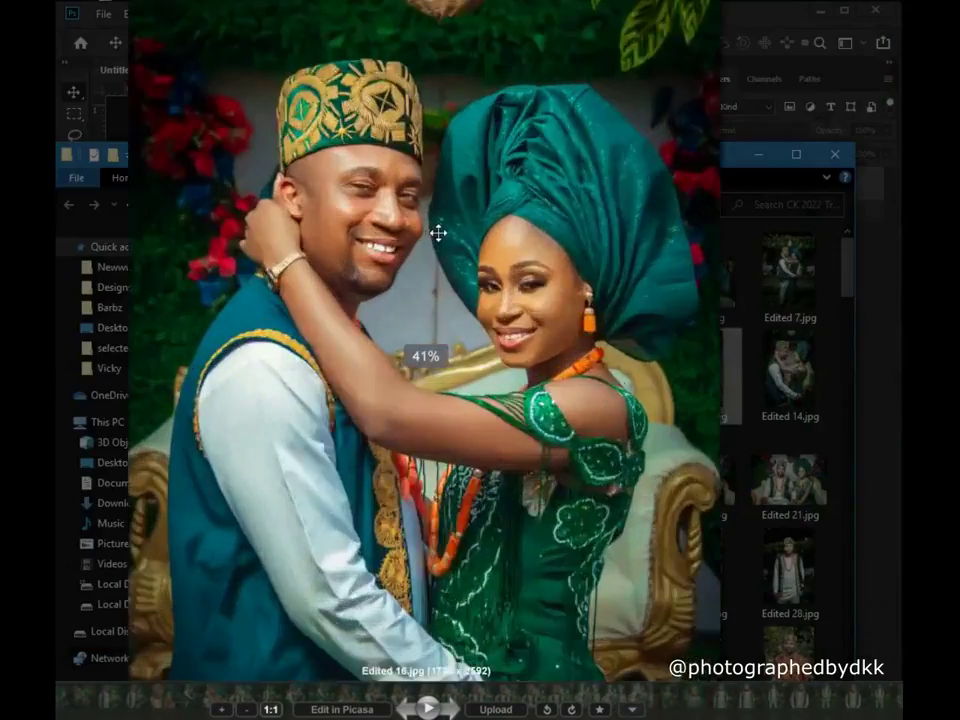
scroll(466, 398, "down", 5)
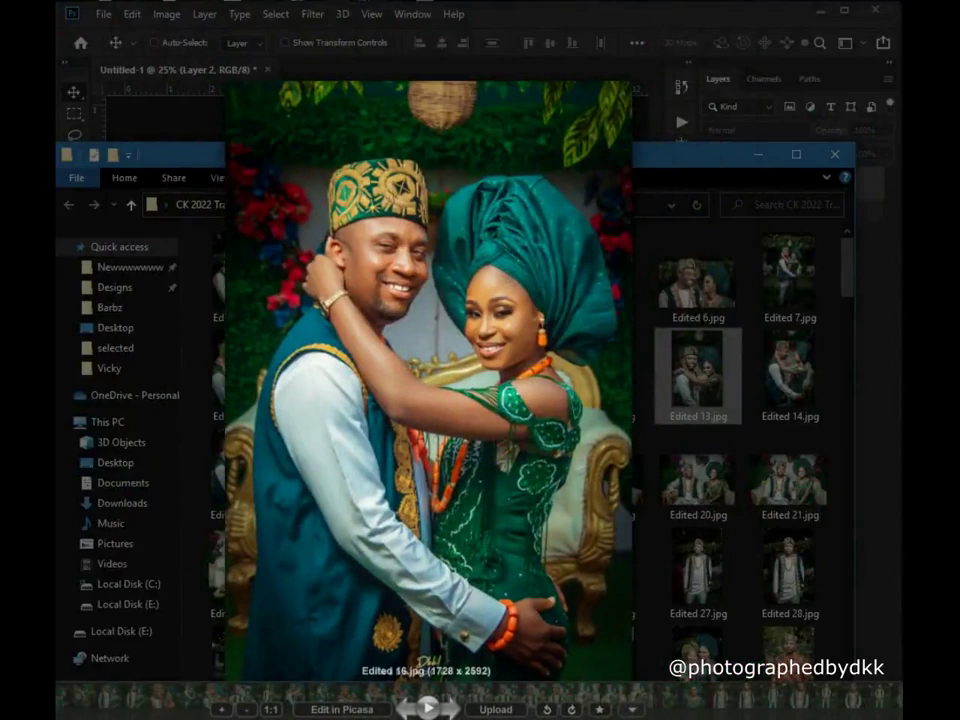
key("Escape")
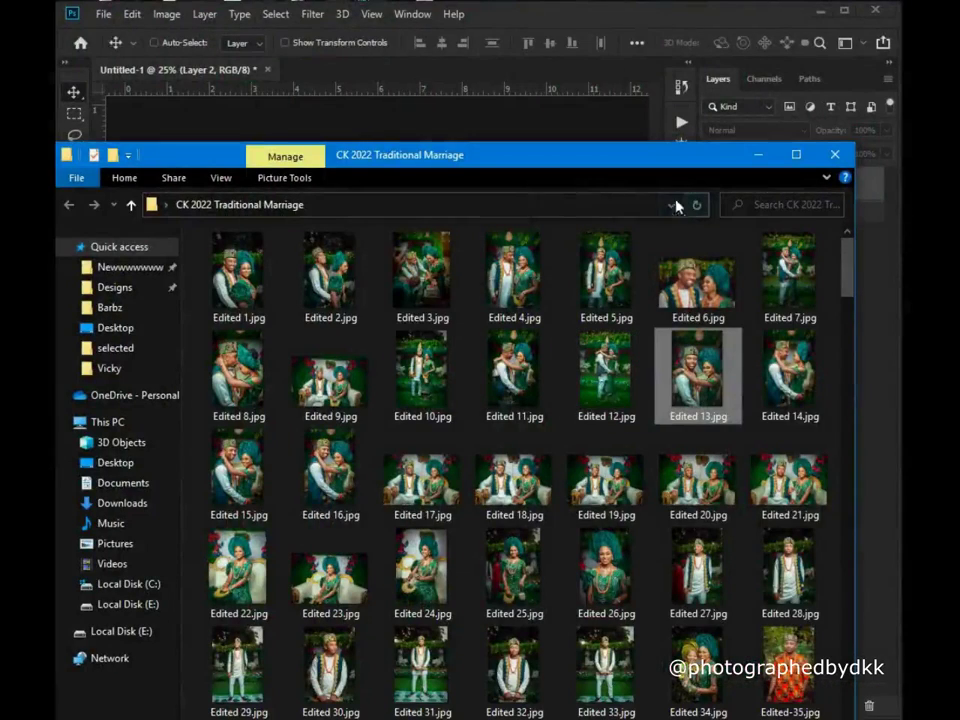
Place Edited 16.jpg from the folder into the Photoshop document and scale it to 41.74% about the canvas centre.
left_click(367, 515)
left_click_drag(484, 146, 573, 330)
left_click_drag(425, 660, 546, 306)
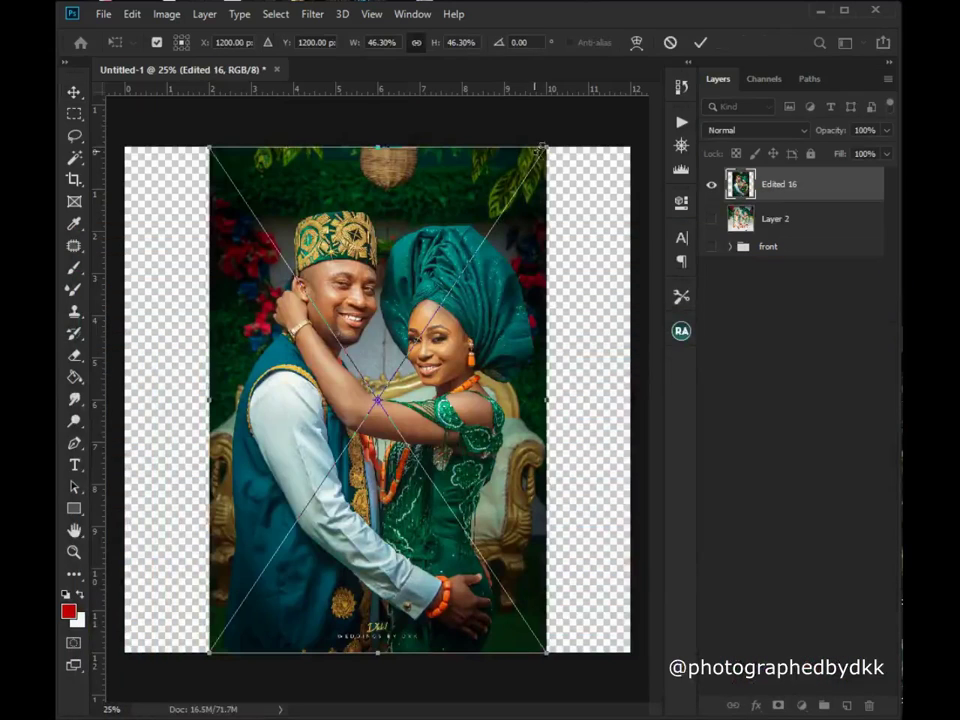
left_click_drag(546, 148, 529, 172)
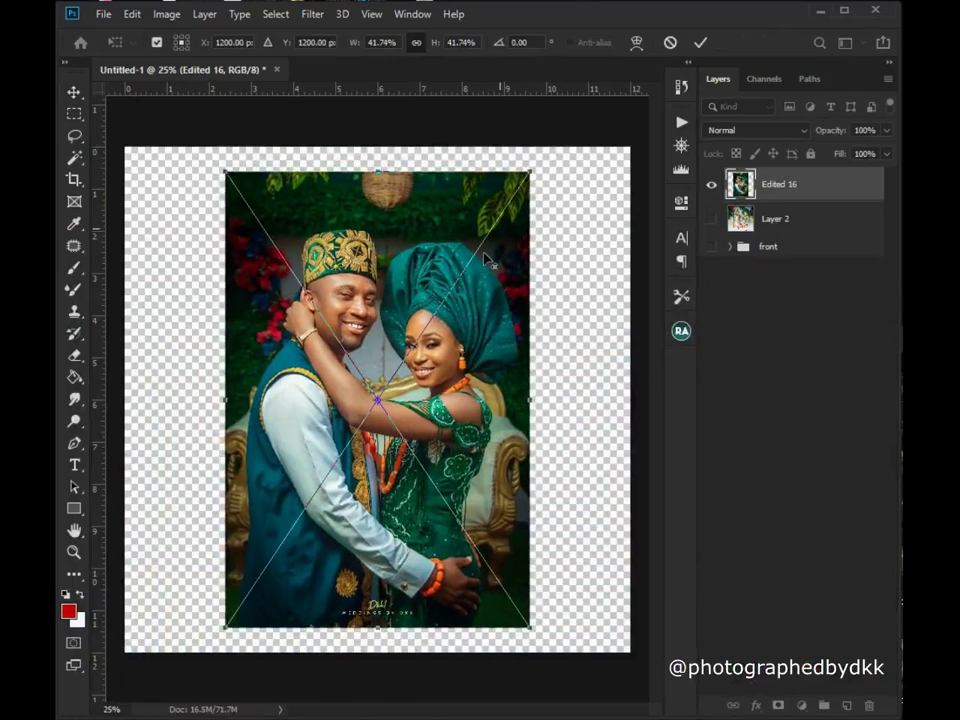
key("Return")
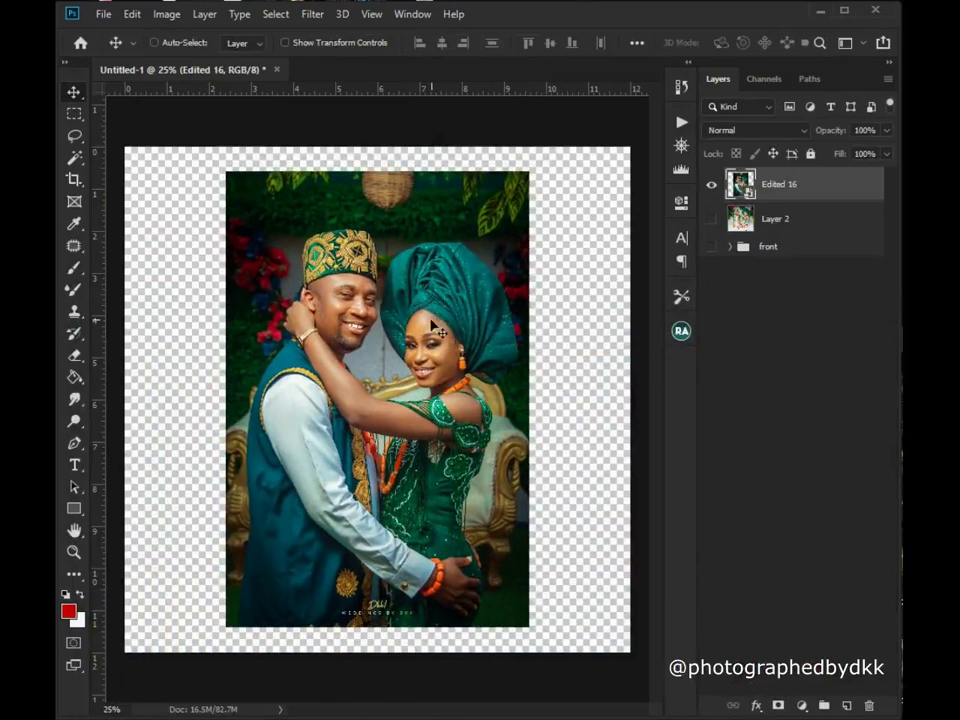
Make the hidden merged cover layer below the Edited 16 photo active and hide the rulers.
key("ctrl+a")
key("ctrl+d")
scroll(386, 368, "down", 1)
left_click(813, 212)
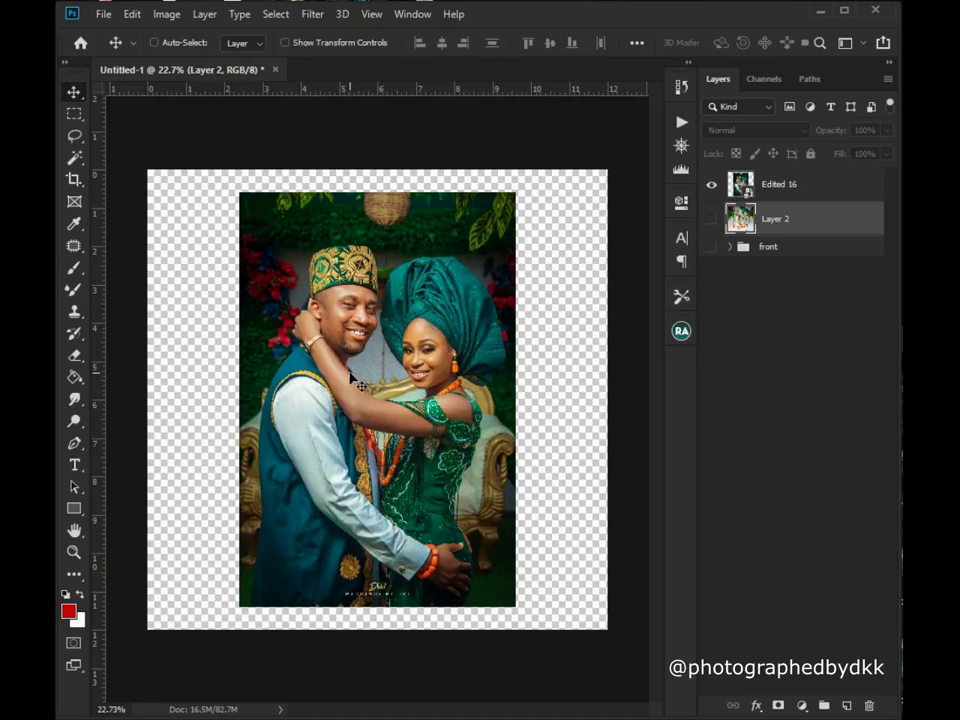
key("ctrl")
key("ctrl+r")
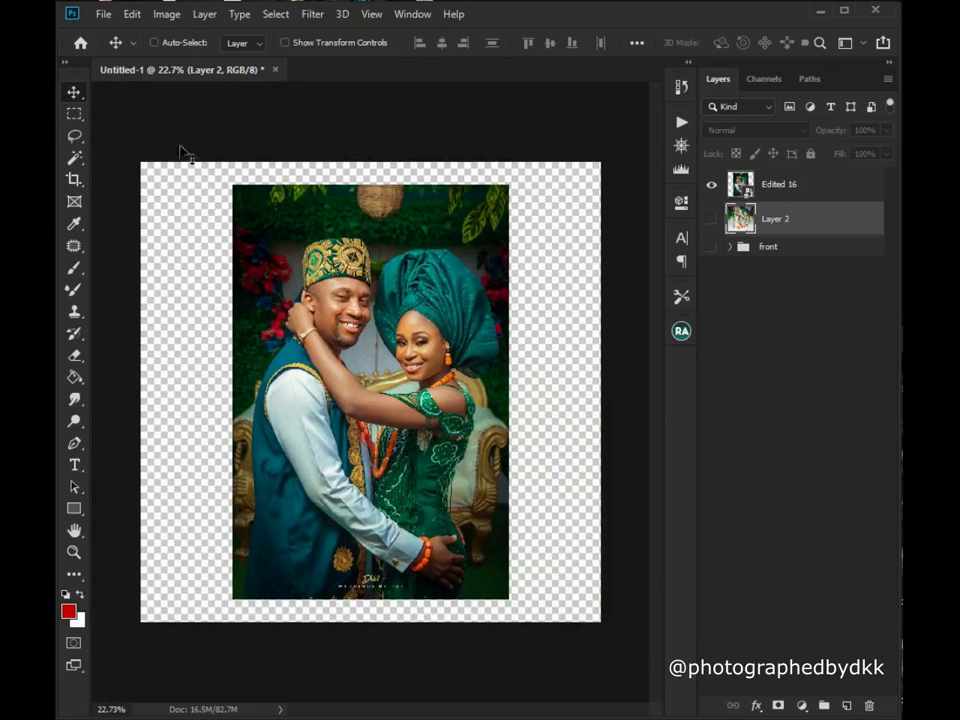
Show the rulers, place a vertical guide at the canvas centre, and draw a white rectangle about 1249 × 2506 px over the left half.
key("ctrl+r")
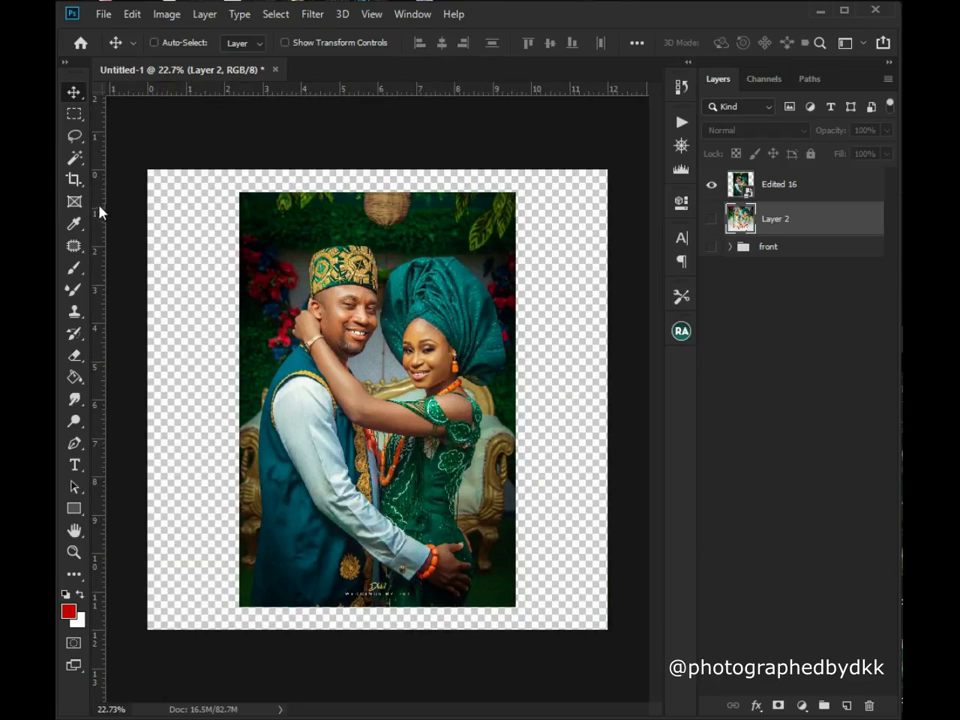
left_click_drag(99, 223, 381, 258)
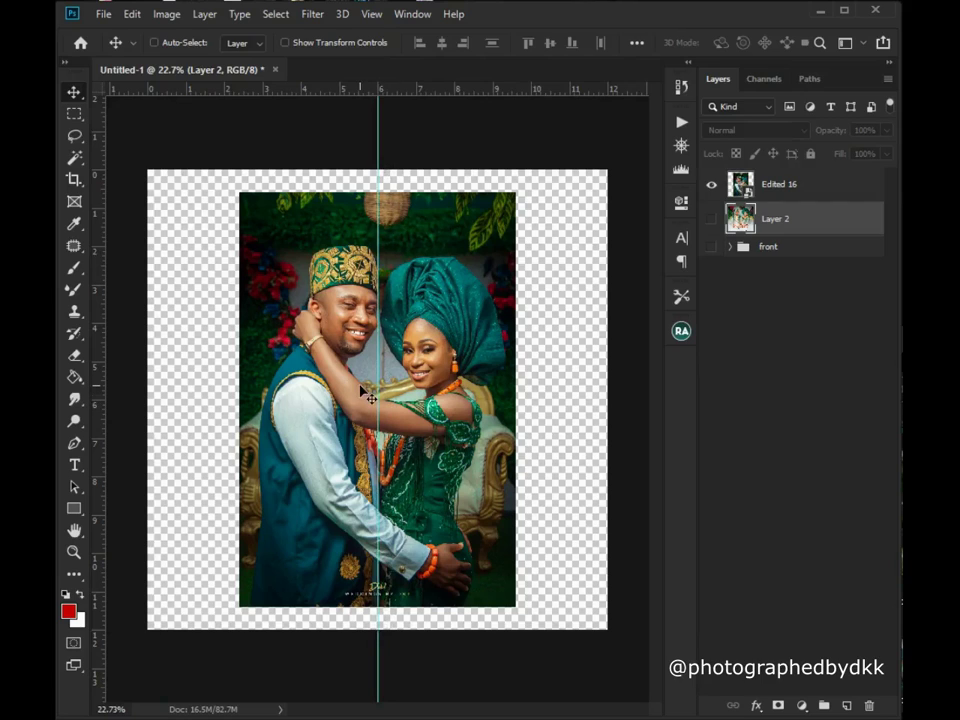
left_click(73, 512)
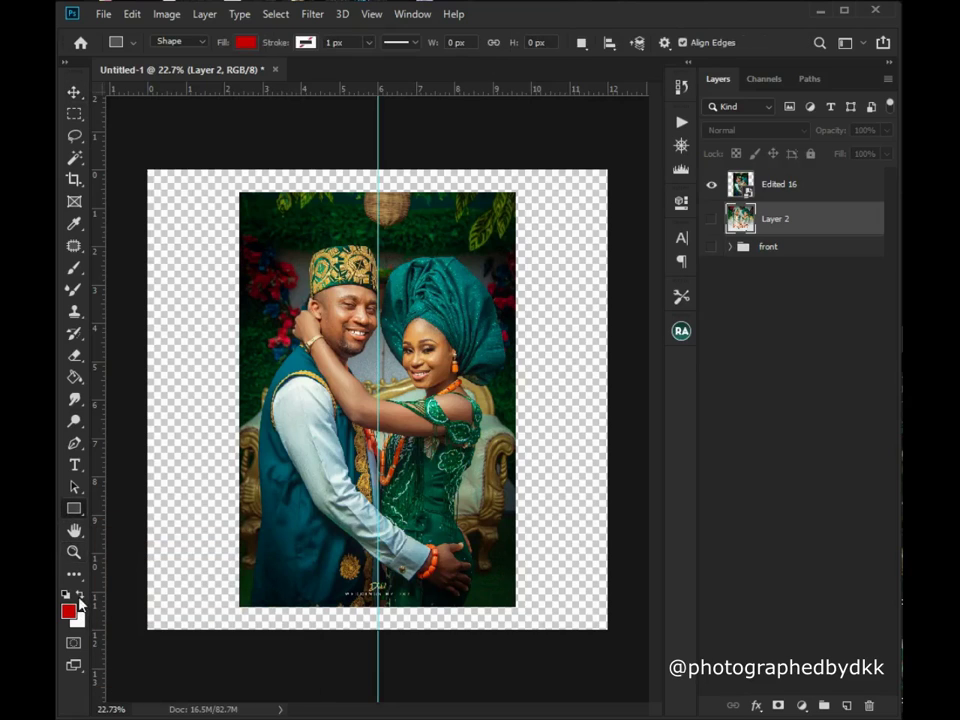
left_click(80, 598)
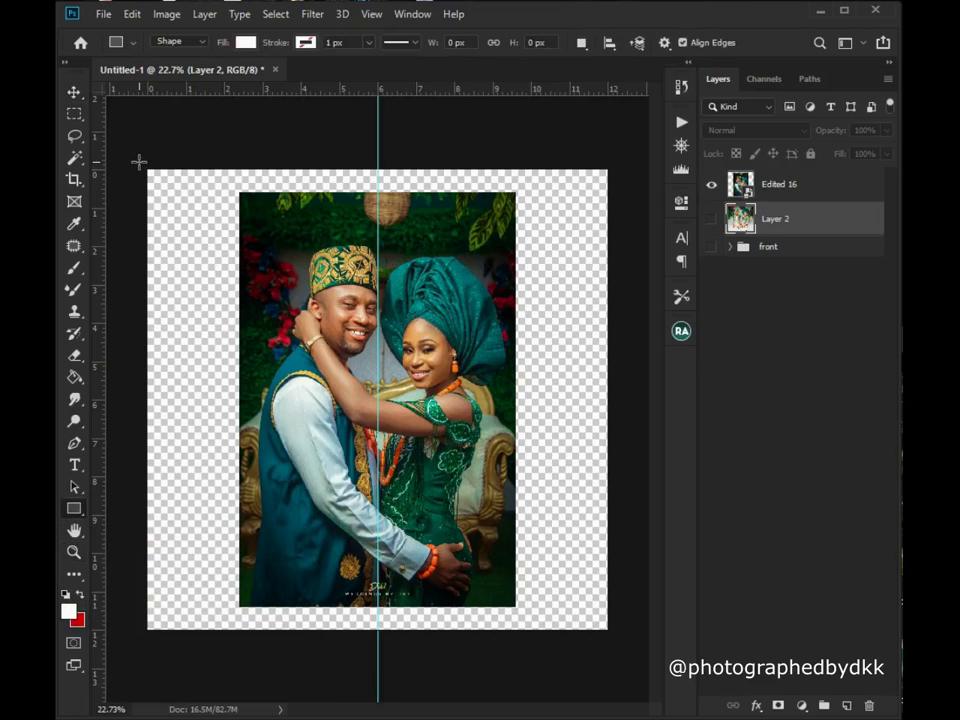
left_click_drag(138, 160, 377, 640)
left_click(634, 198)
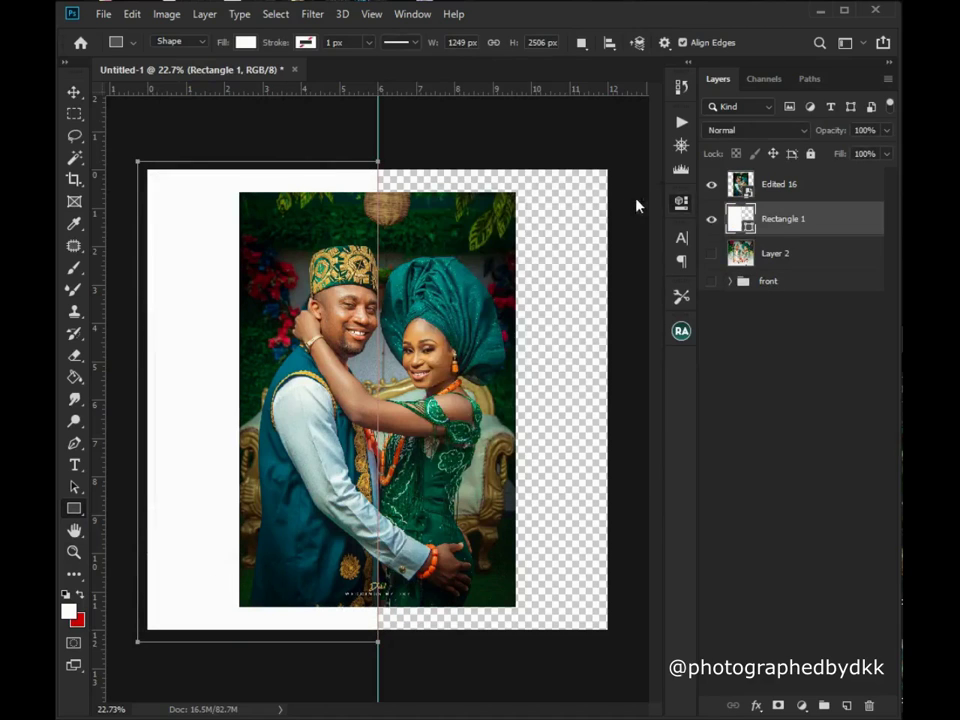
Set the foreground colour to an orange-tan sampled from the woman's forehead in the Edited 16 photo.
left_click(74, 92)
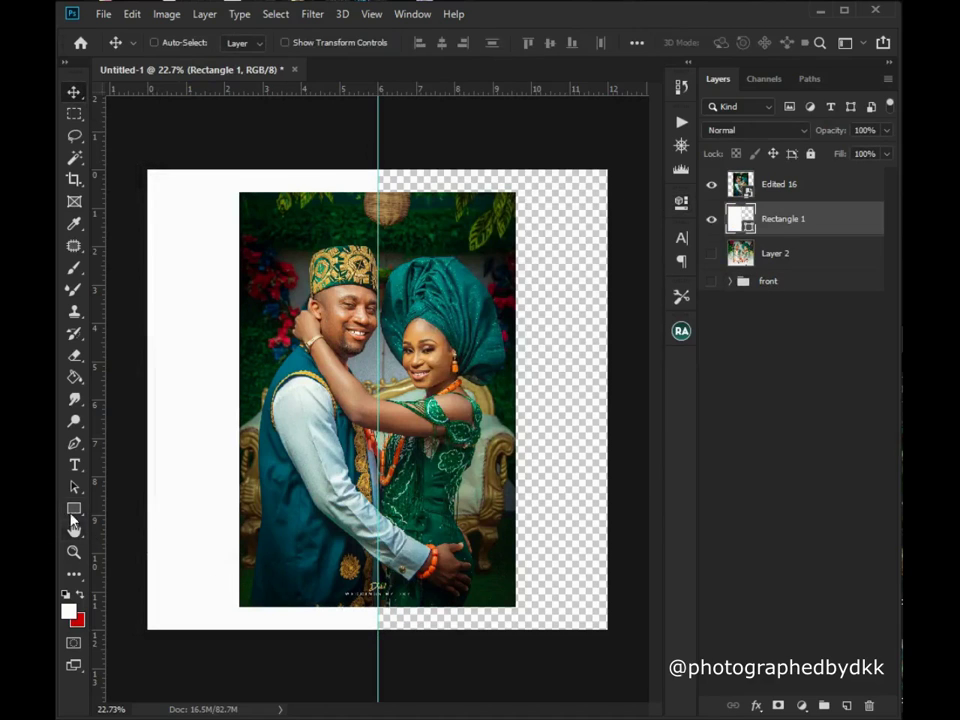
left_click(72, 513)
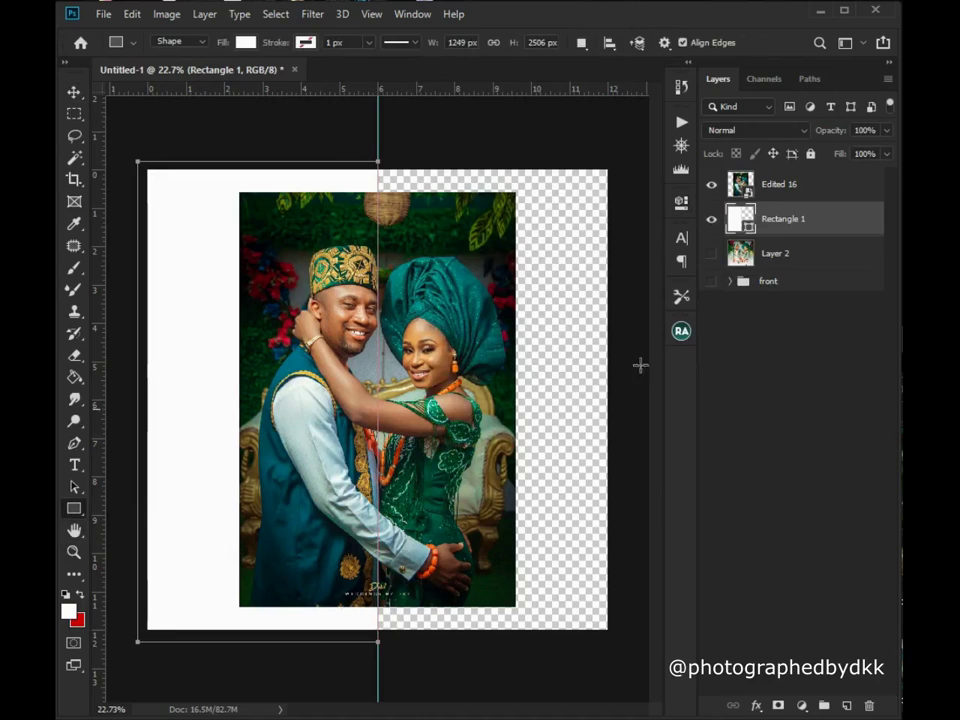
left_click(68, 611)
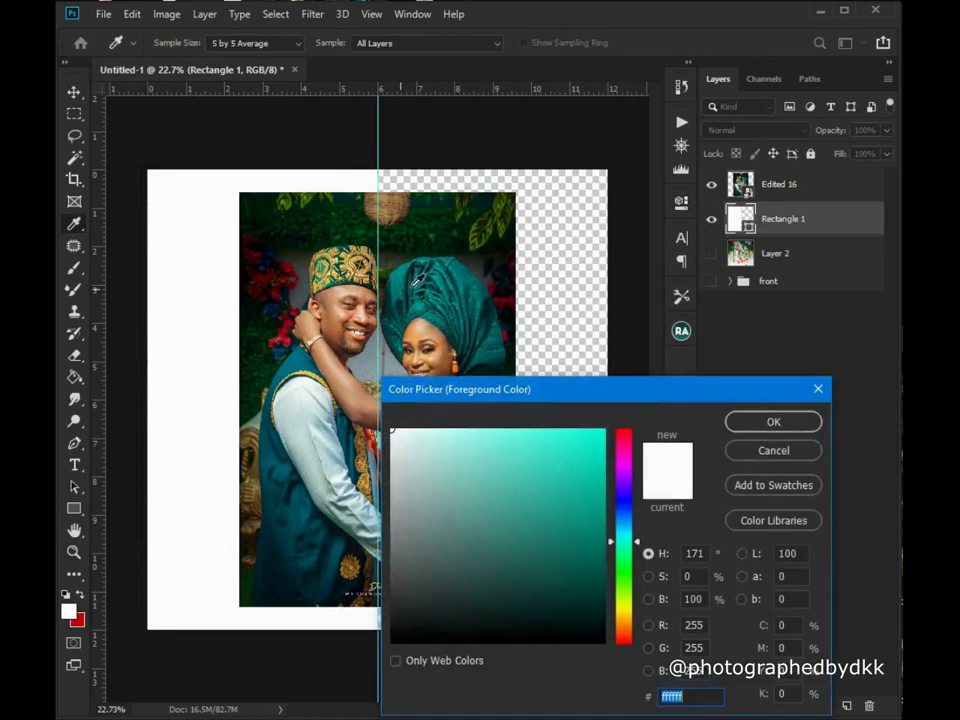
left_click(316, 378)
left_click(315, 377)
left_click(312, 377)
left_click(313, 376)
left_click(316, 375)
left_click(320, 370)
left_click(321, 371)
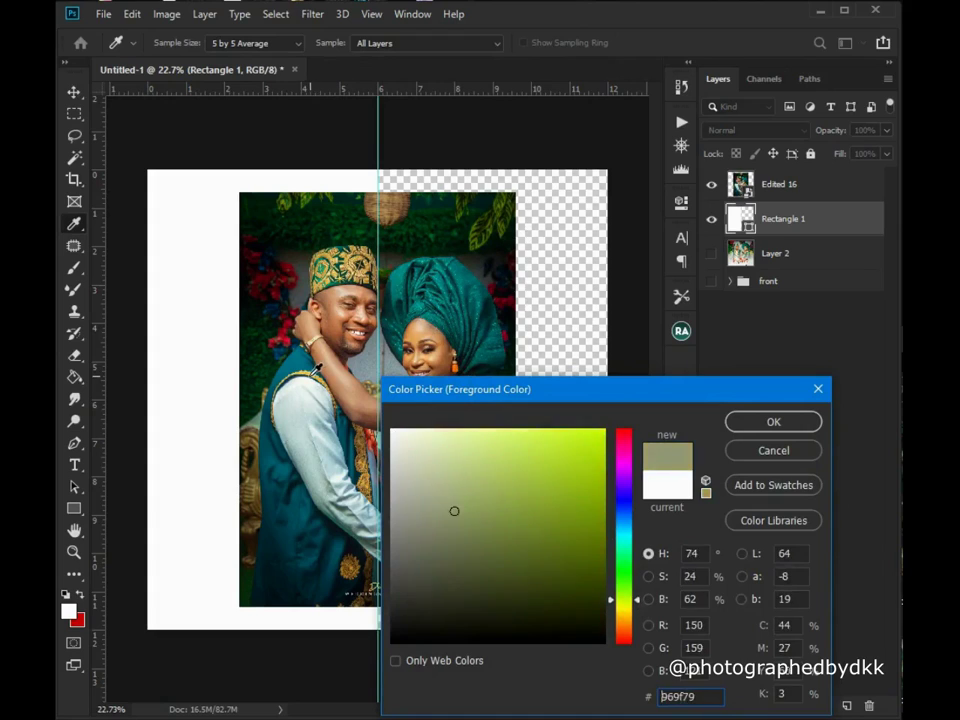
left_click(322, 370)
left_click(323, 371)
left_click(318, 375)
left_click(317, 375)
left_click(313, 375)
left_click(316, 373)
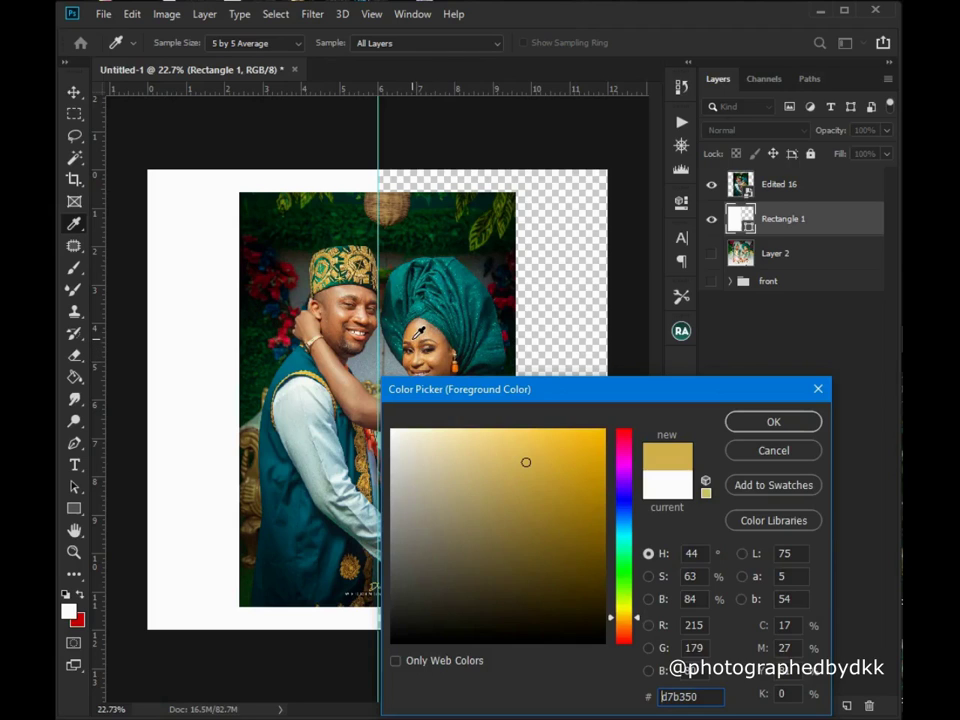
left_click(416, 336)
left_click(773, 421)
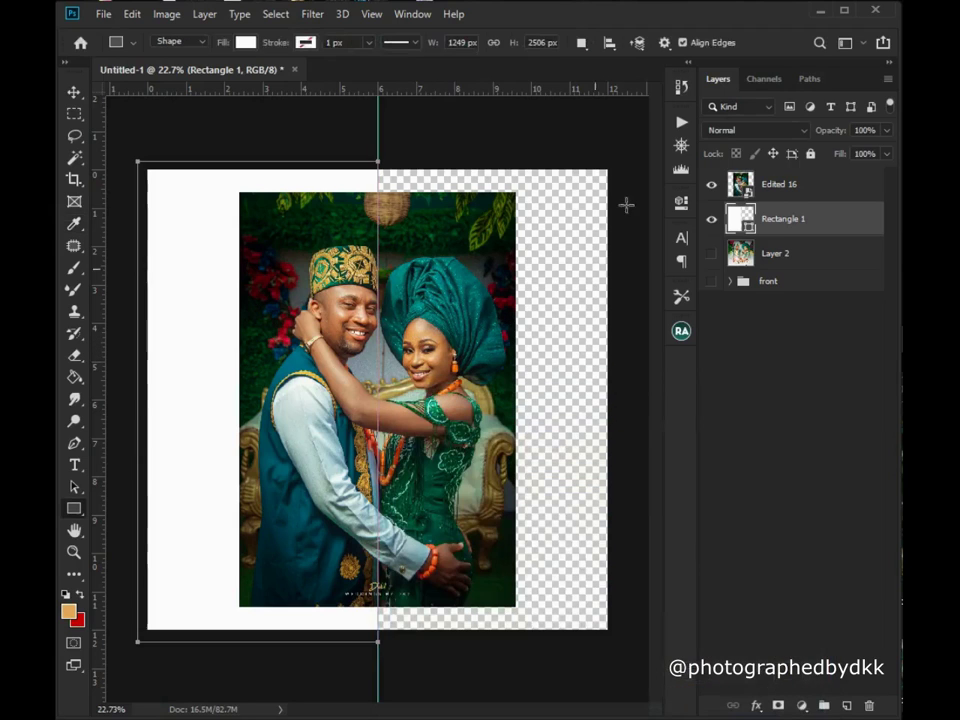
left_click_drag(630, 153, 378, 648)
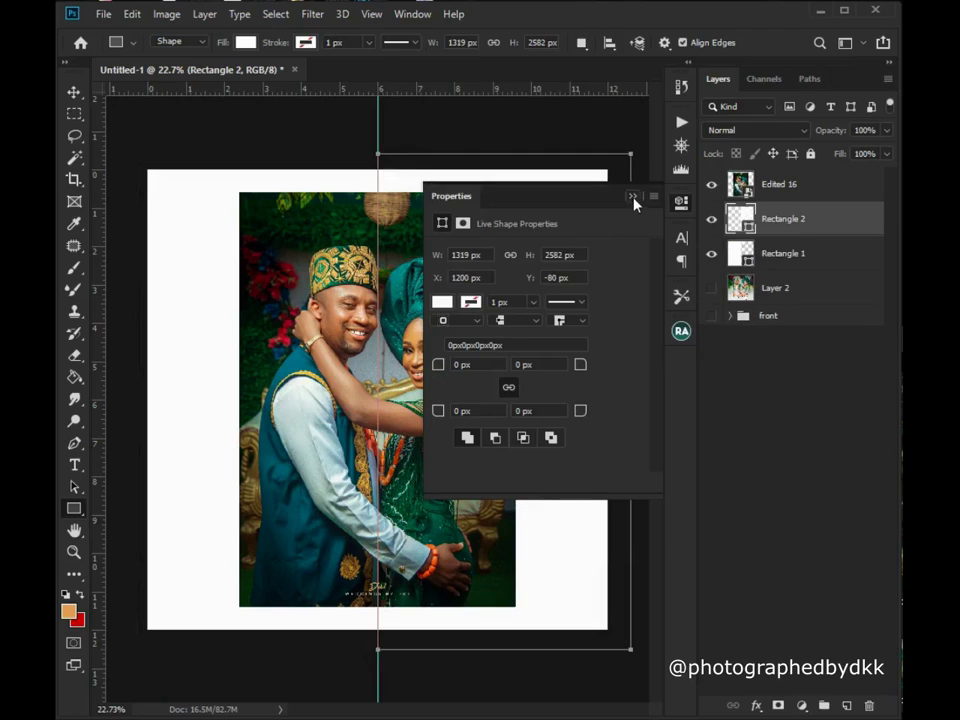
left_click(632, 196)
key("ctrl+e")
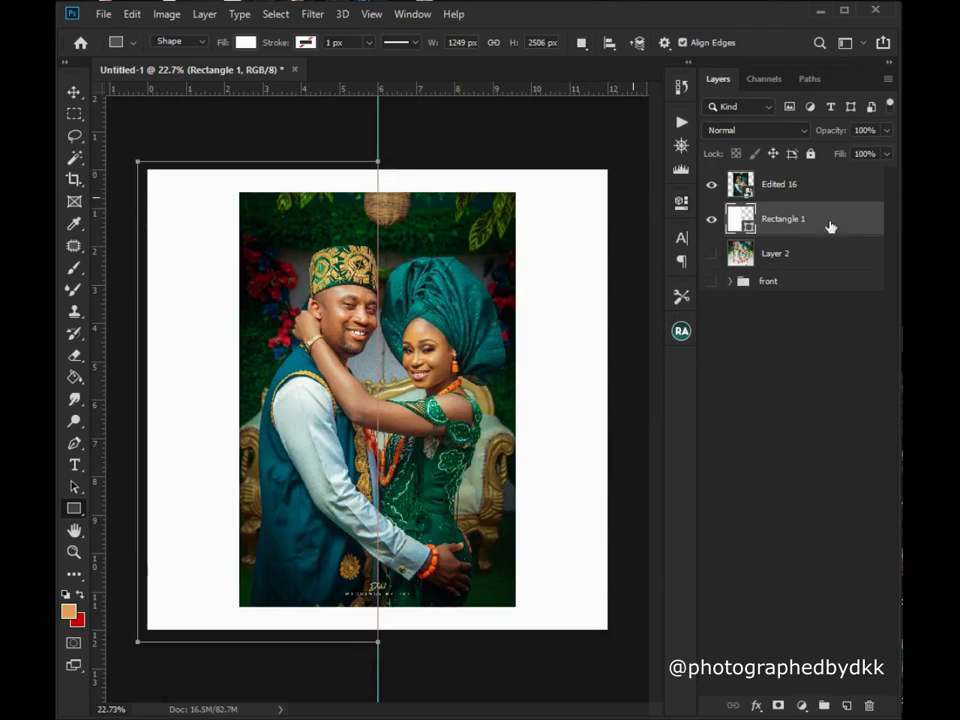
left_click(816, 190)
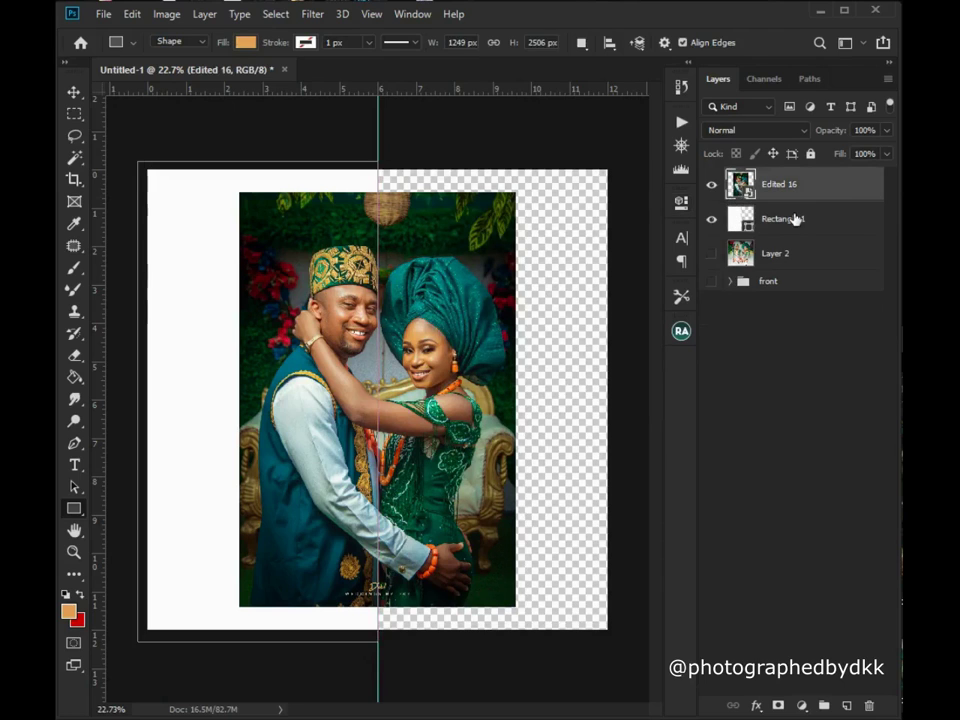
Draw a rectangle about 1262 × 2551 px over the canvas's right half, above Rectangle 1, and fill it with colour e7a559.
left_click(784, 222)
left_click_drag(632, 151, 390, 641)
left_click(633, 194)
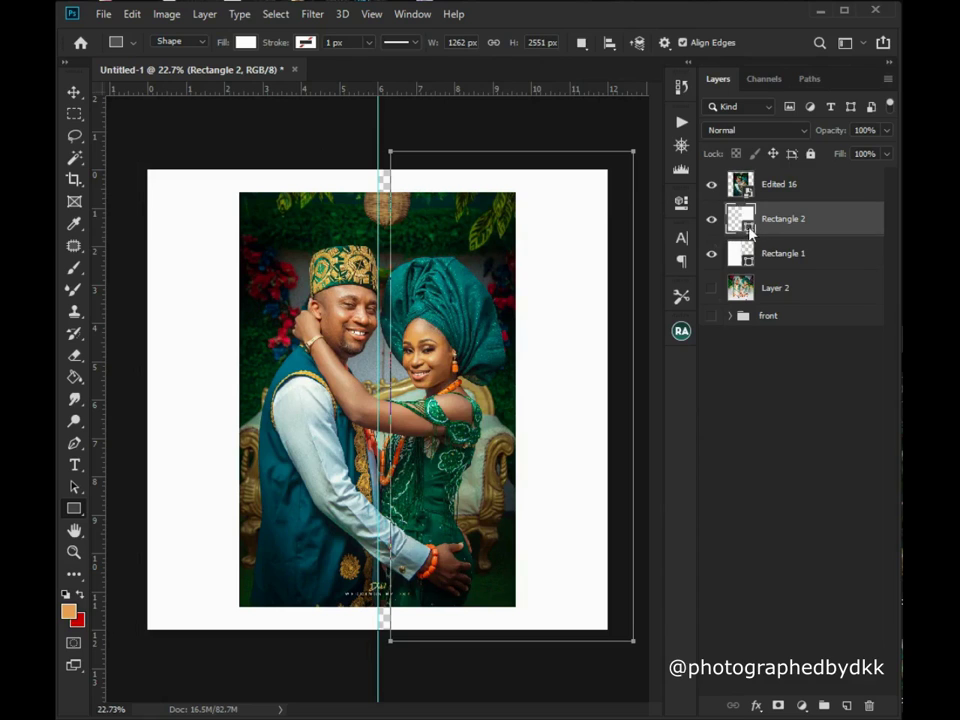
double_click(740, 218)
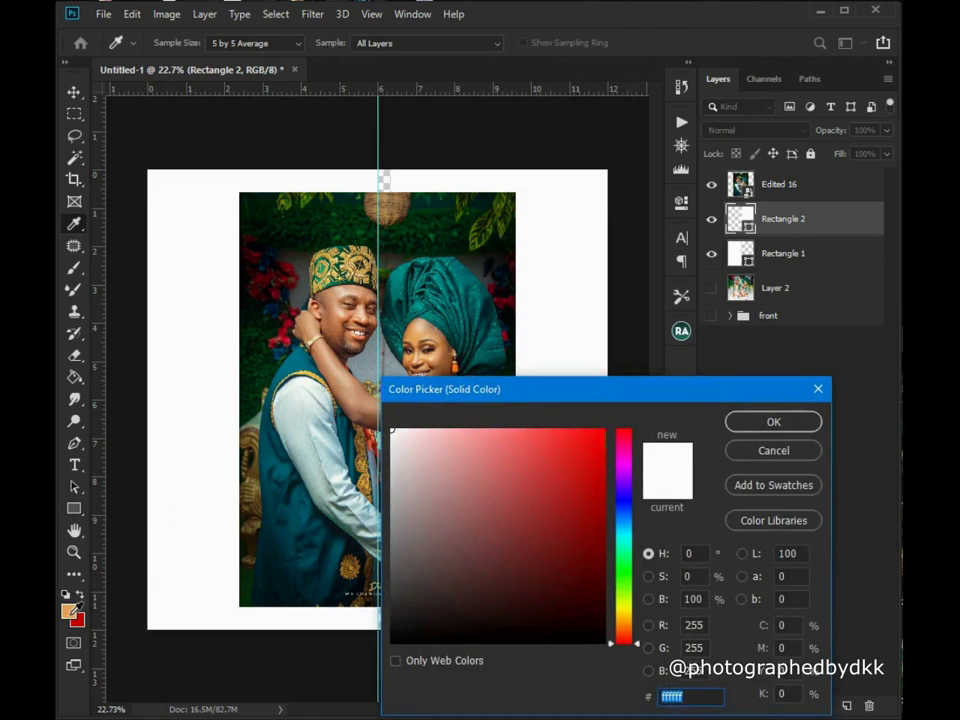
type("e7a559")
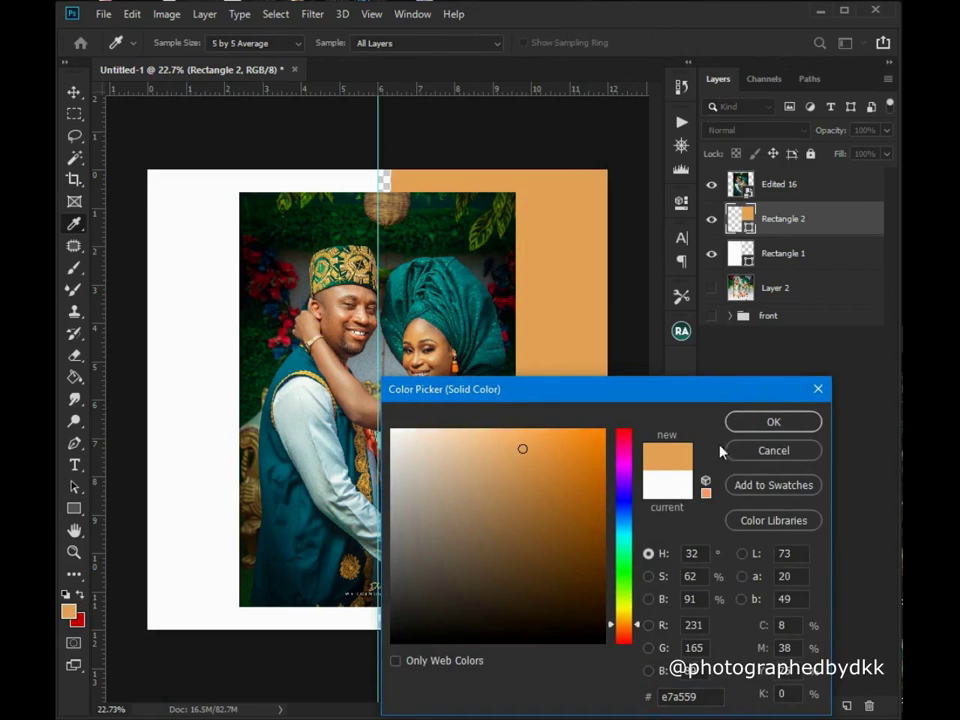
left_click(750, 421)
Move the orange rectangle flush against the centre guide and hide the guides.
key("v")
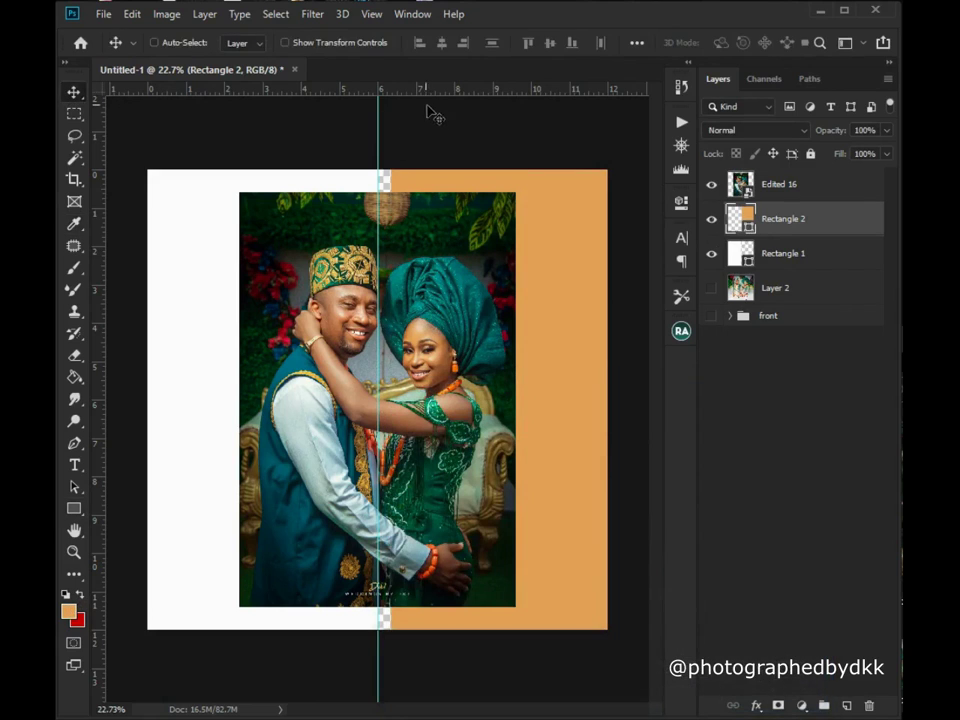
left_click_drag(440, 118, 428, 114)
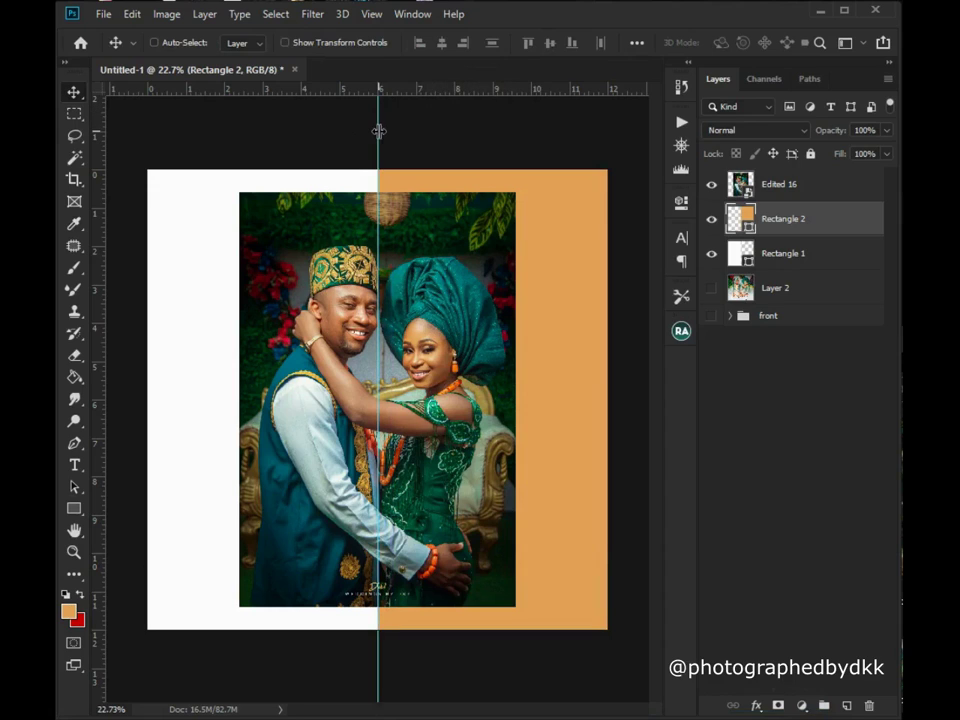
key("ctrl+semicolon")
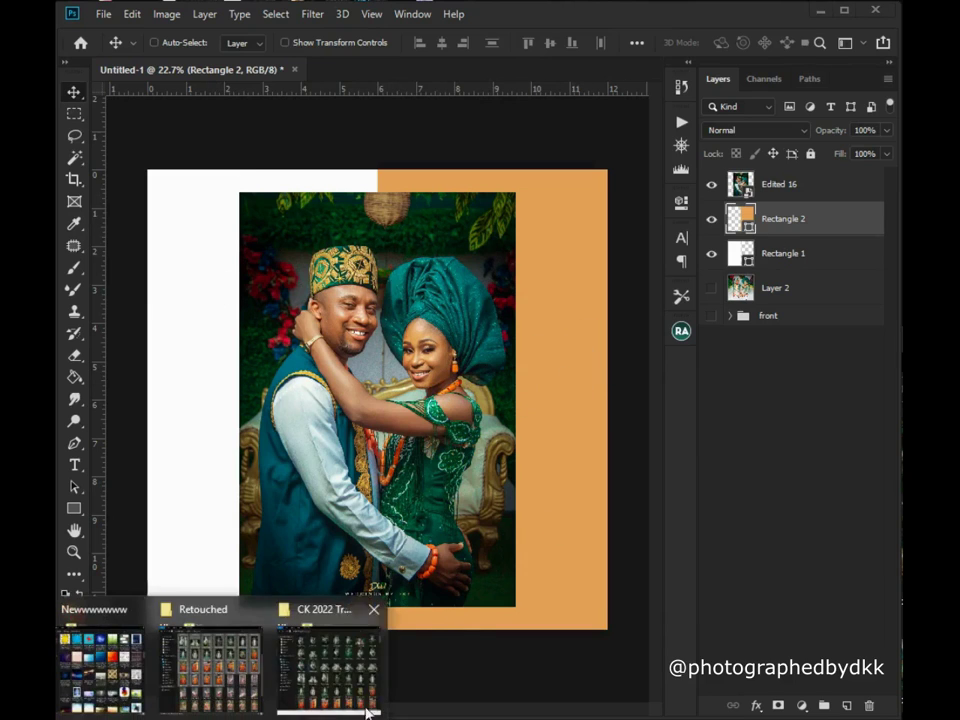
Place Edited 26.jpg from the CK 2022 Traditional Marriage folder above Rectangle 2, enlarging it and positioning it over the canvas's left half.
left_click(332, 662)
left_click_drag(618, 350, 629, 255)
left_click_drag(437, 560, 420, 190)
left_click_drag(492, 338, 372, 330)
left_click_drag(413, 162, 400, 127)
key("Return")
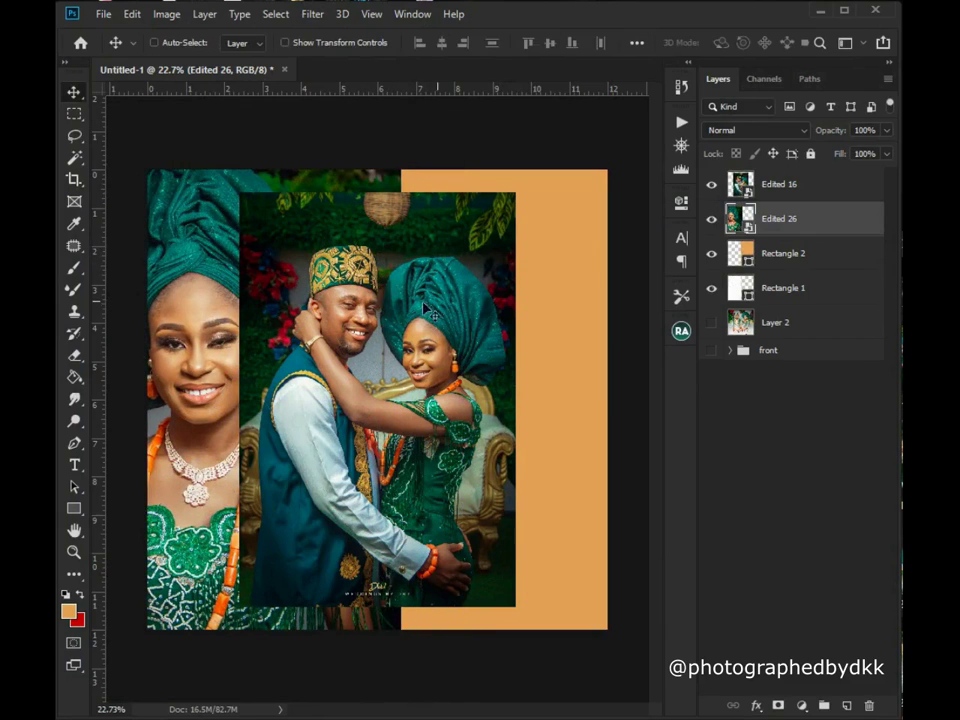
Move the Edited 26 layer below the orange Rectangle 2 and reduce its opacity to 42%.
left_click_drag(773, 223, 776, 272)
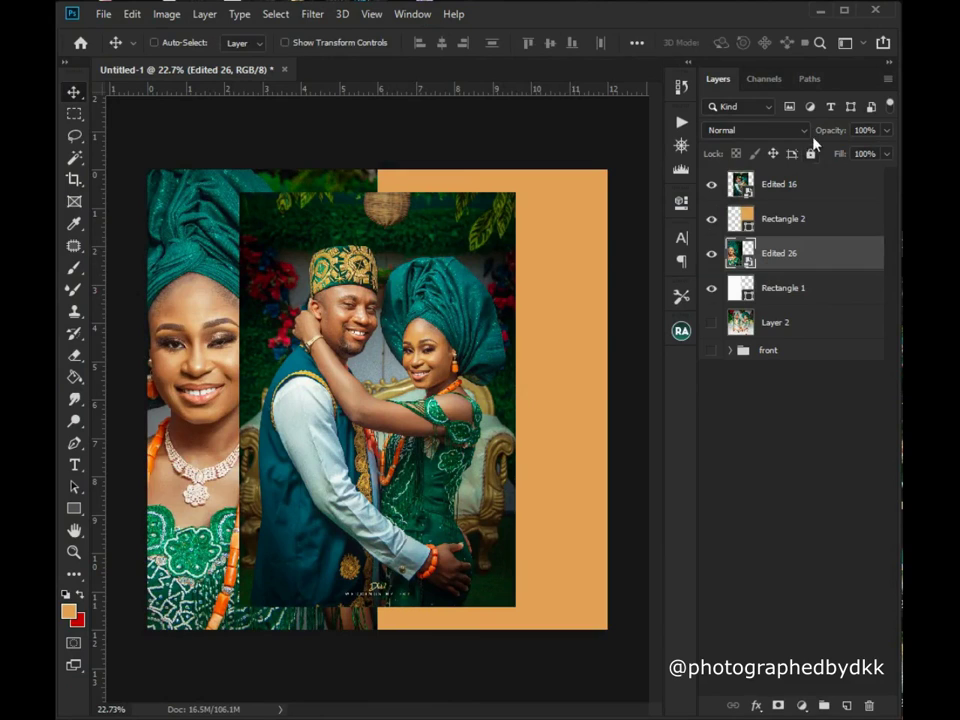
left_click_drag(825, 129, 775, 133)
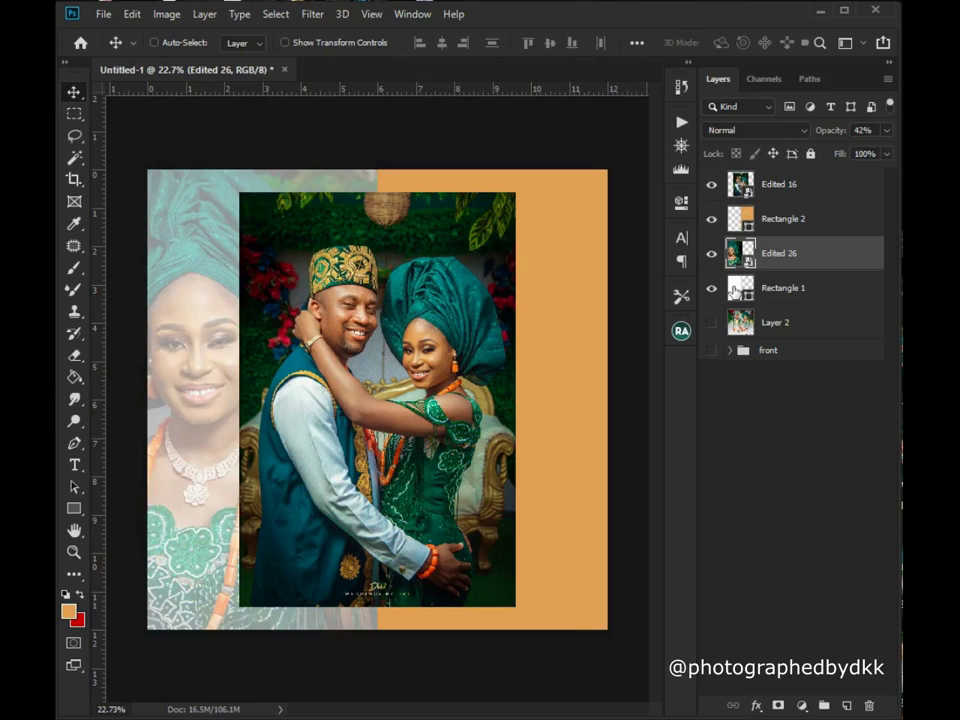
Place Edited 32.jpg from the CK 2022 Traditional Marriage folder, scale it to 71.69% and position it over the canvas's left half.
mouse_move(214, 718)
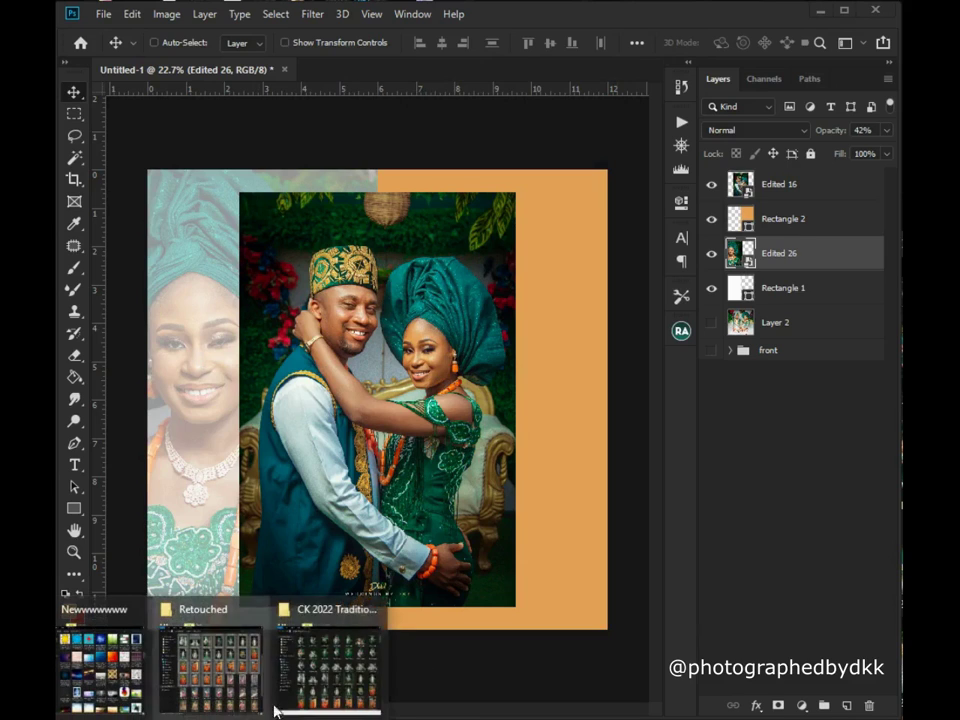
mouse_move(335, 672)
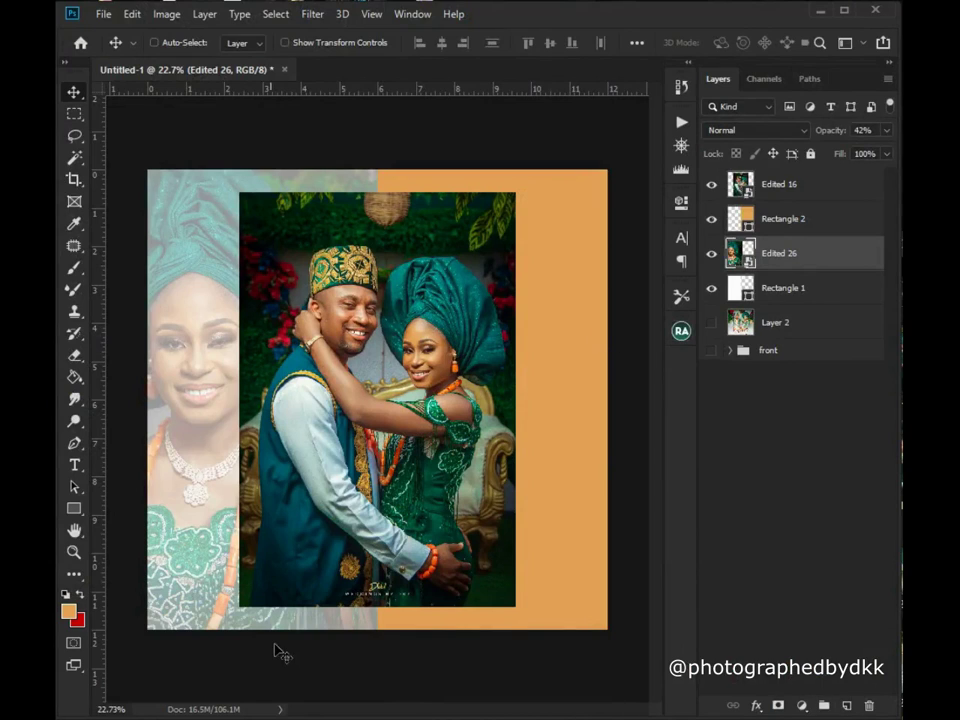
mouse_move(301, 700)
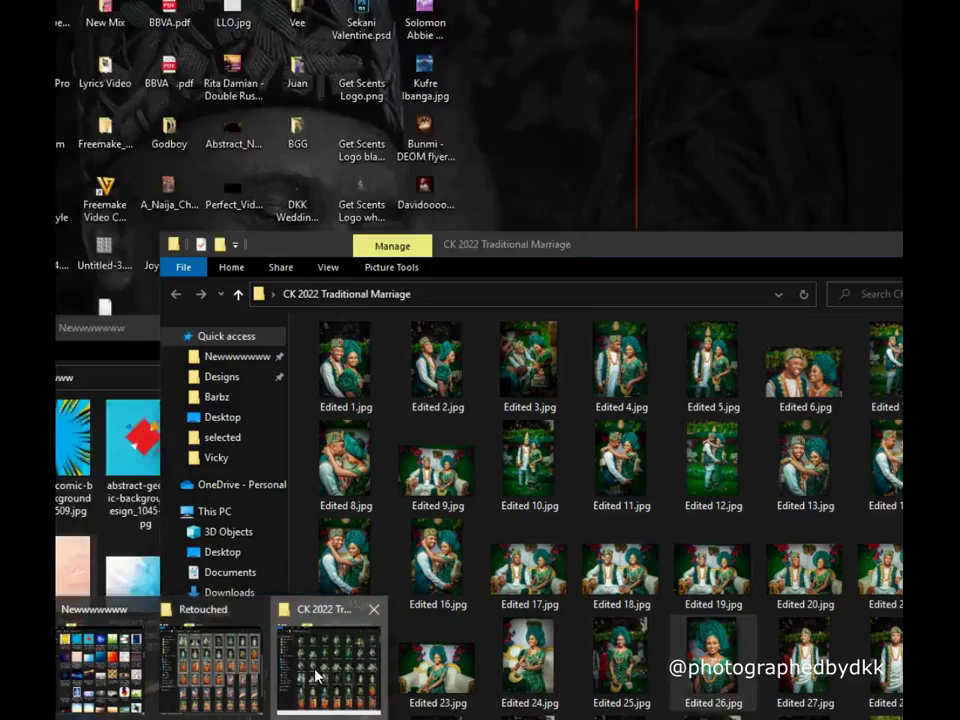
left_click(312, 676)
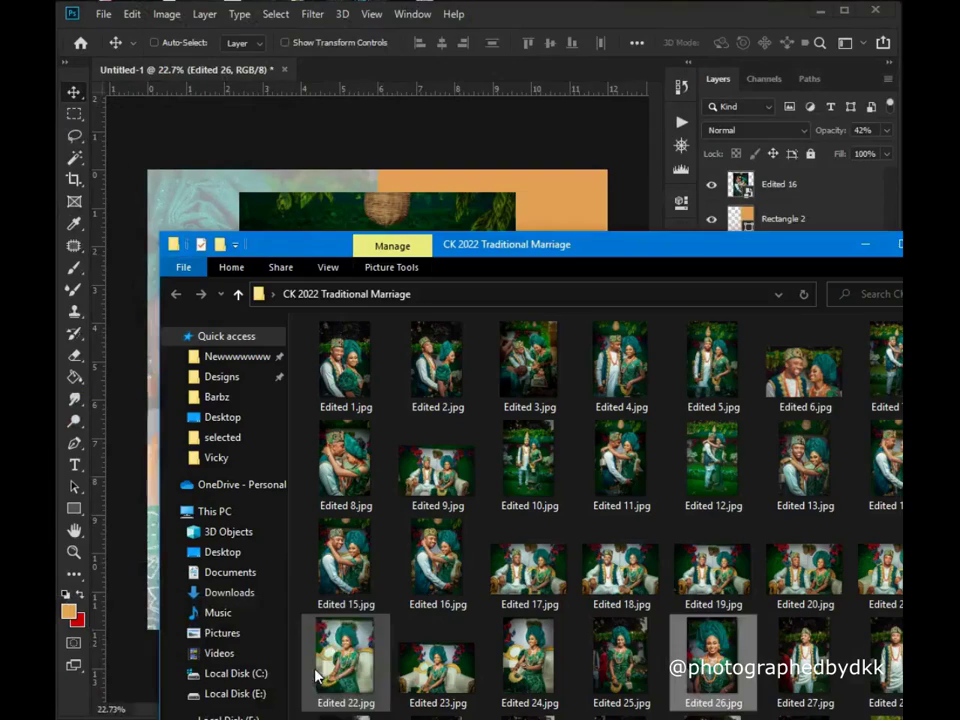
scroll(729, 619, "down", 3)
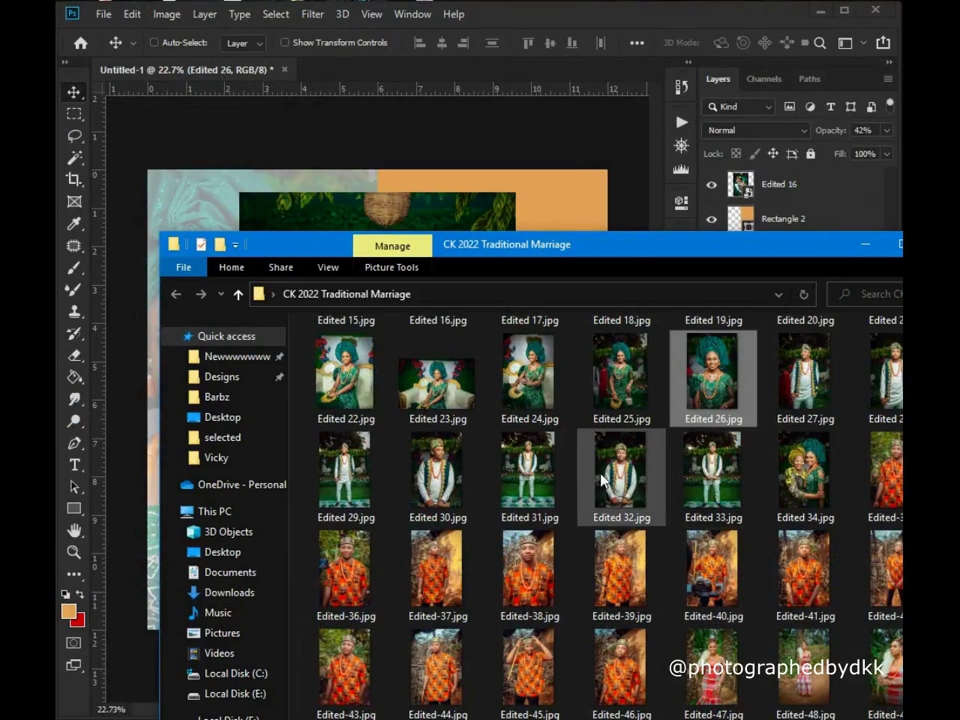
left_click_drag(631, 495, 553, 207)
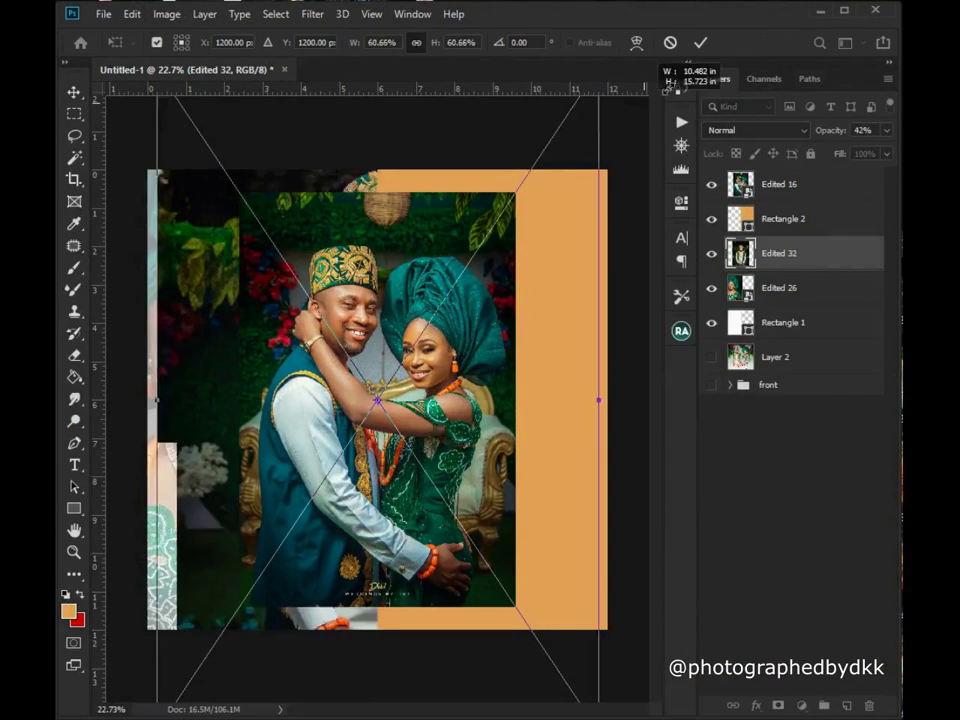
left_click_drag(542, 278, 371, 307)
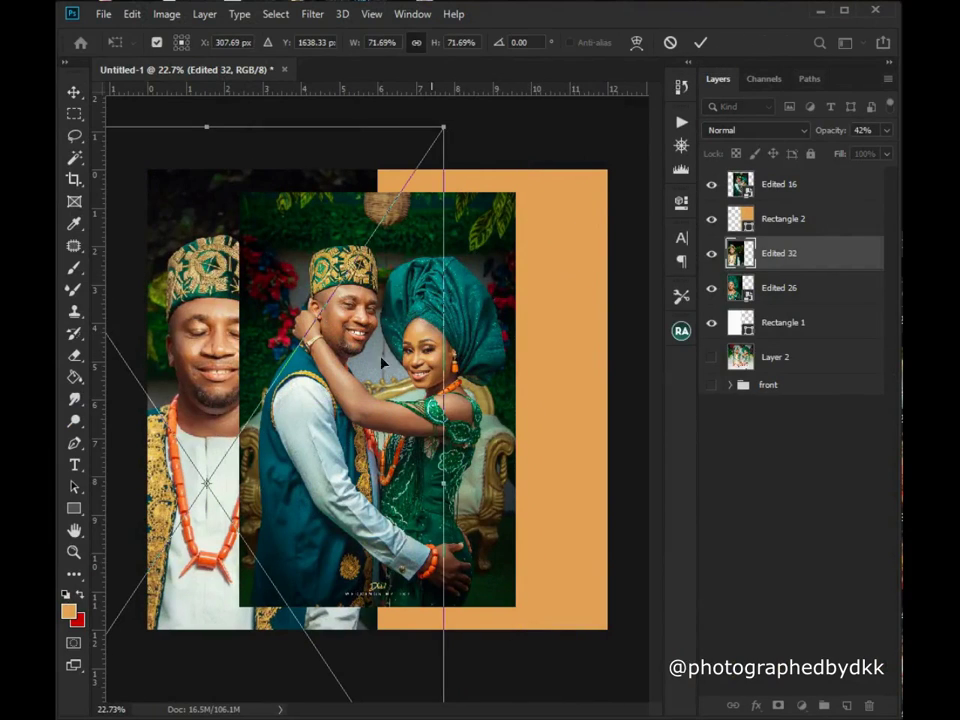
key("Return")
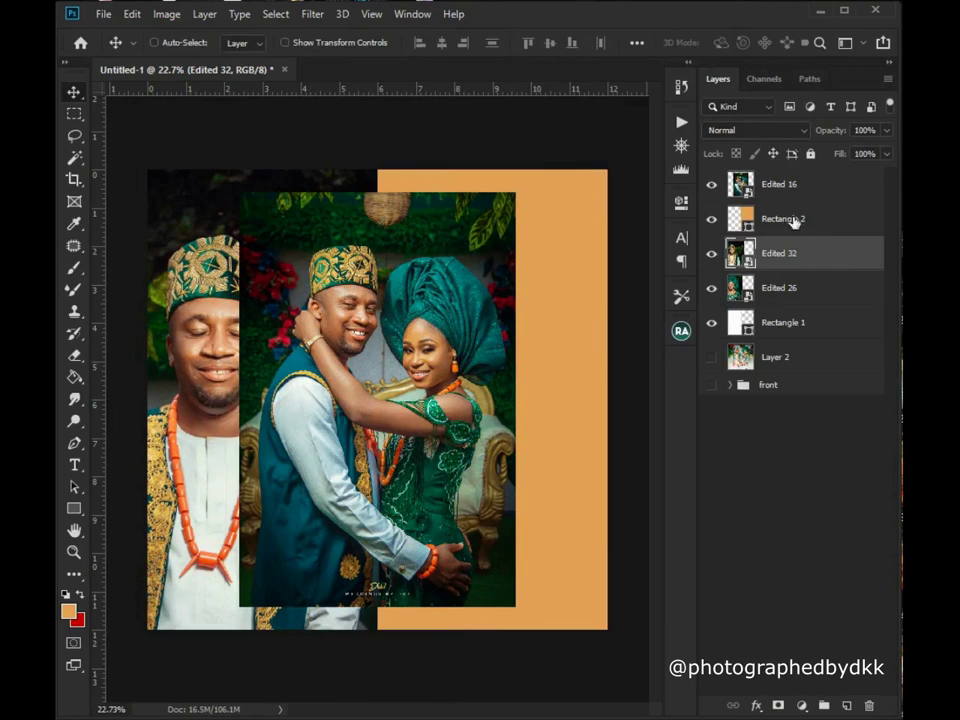
Move the Edited 32 layer above Rectangle 2, shift the photo over the canvas's right half and enlarge it.
left_click_drag(773, 261, 772, 206)
left_click_drag(337, 388, 531, 397)
key("ctrl+t")
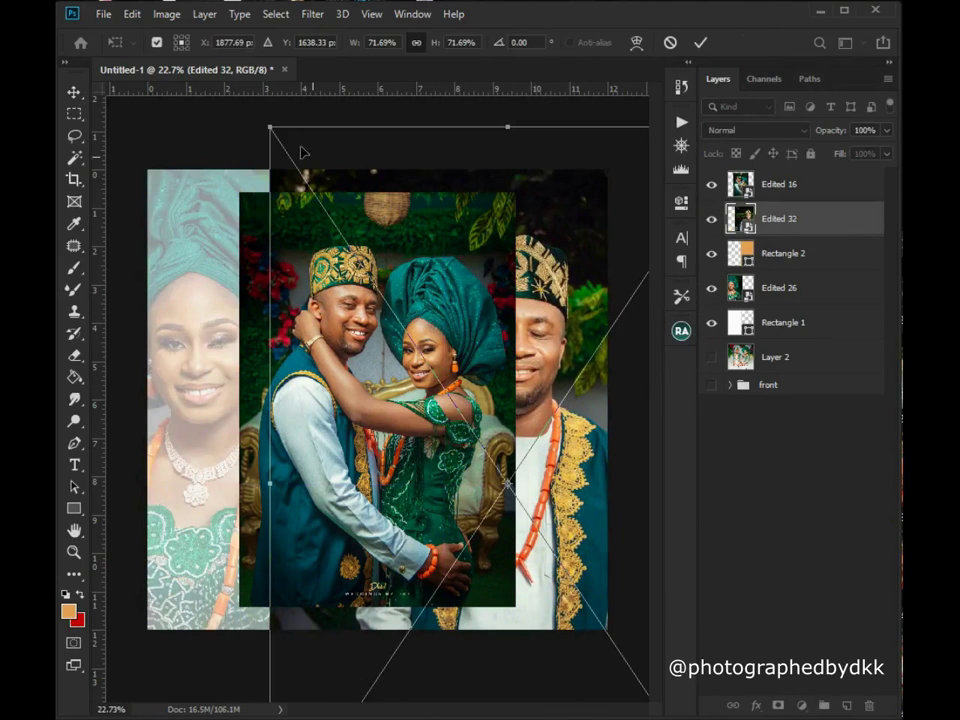
left_click_drag(268, 129, 202, 96)
left_click_drag(587, 254, 611, 255)
key("Return")
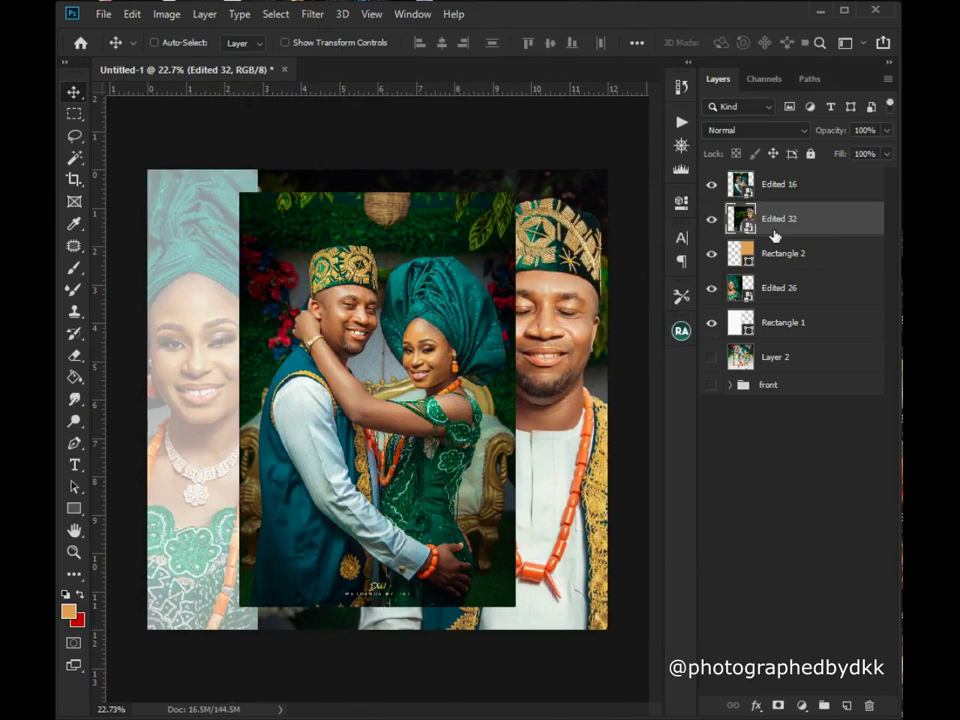
Hide the Edited 32 layer to check the orange panel beneath it, and show the layer again.
right_click(778, 234)
key("Escape")
key("ctrl+comma")
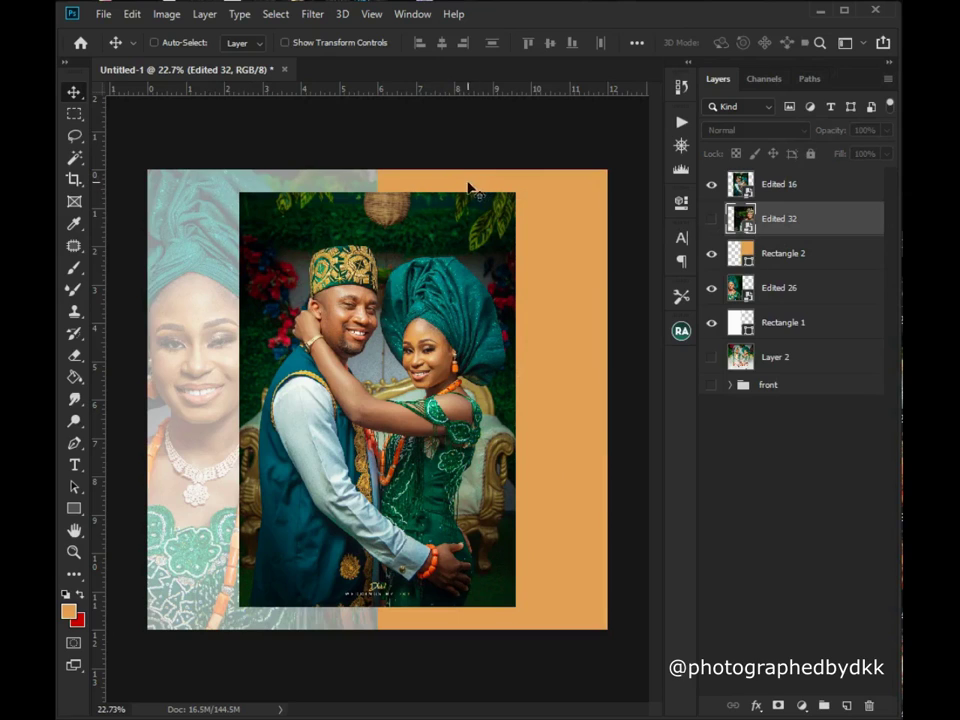
left_click(712, 219)
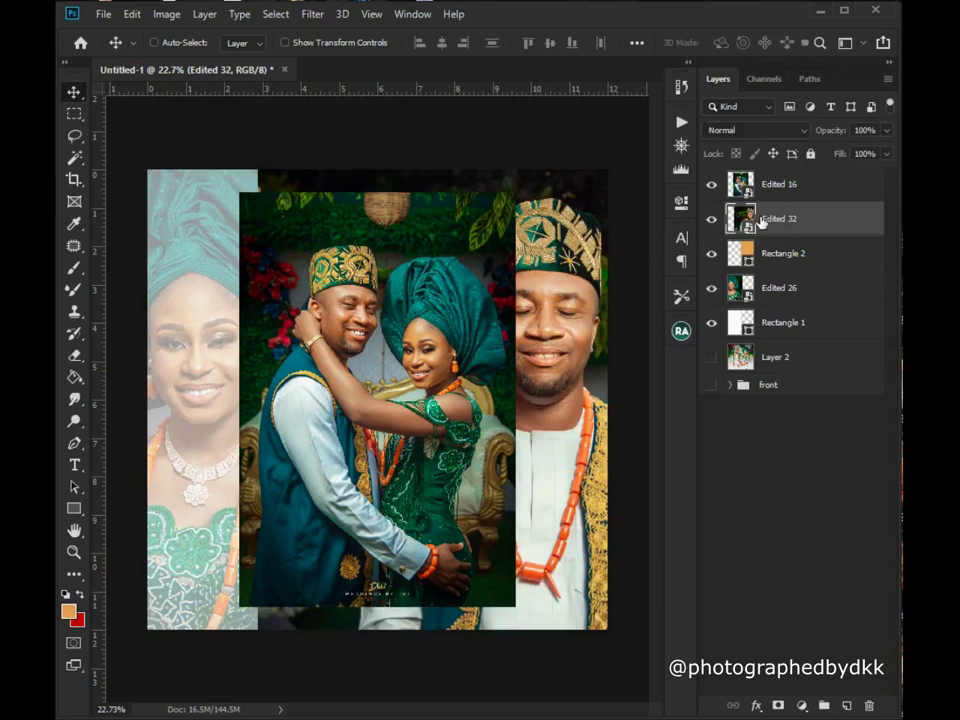
Clip the Edited 32 layer to Rectangle 2 and reduce its opacity to 30%.
right_click(789, 224)
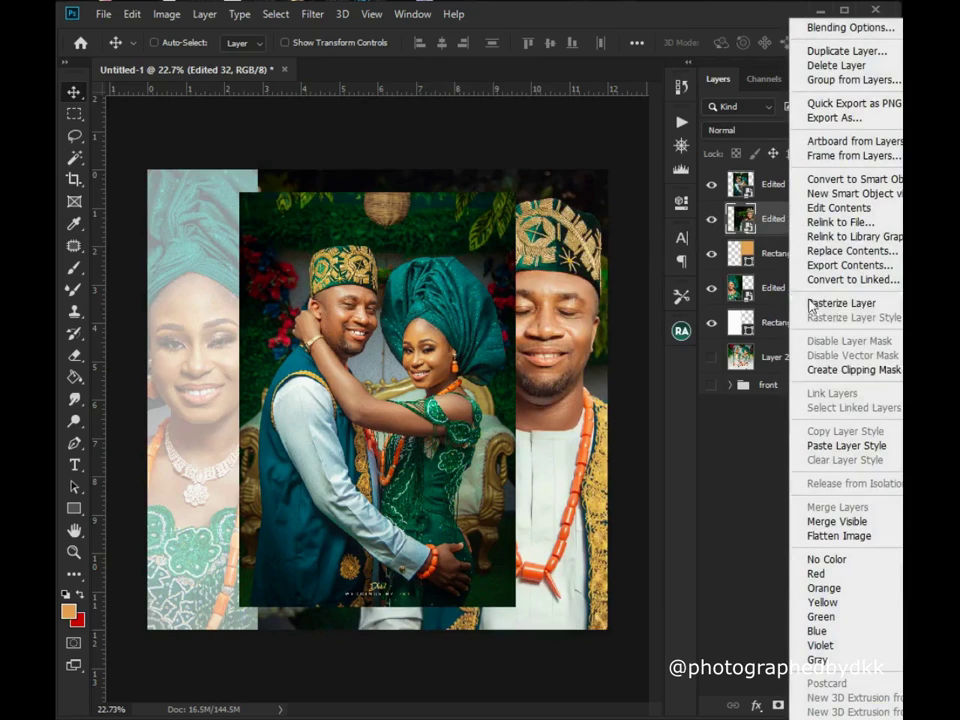
left_click(828, 373)
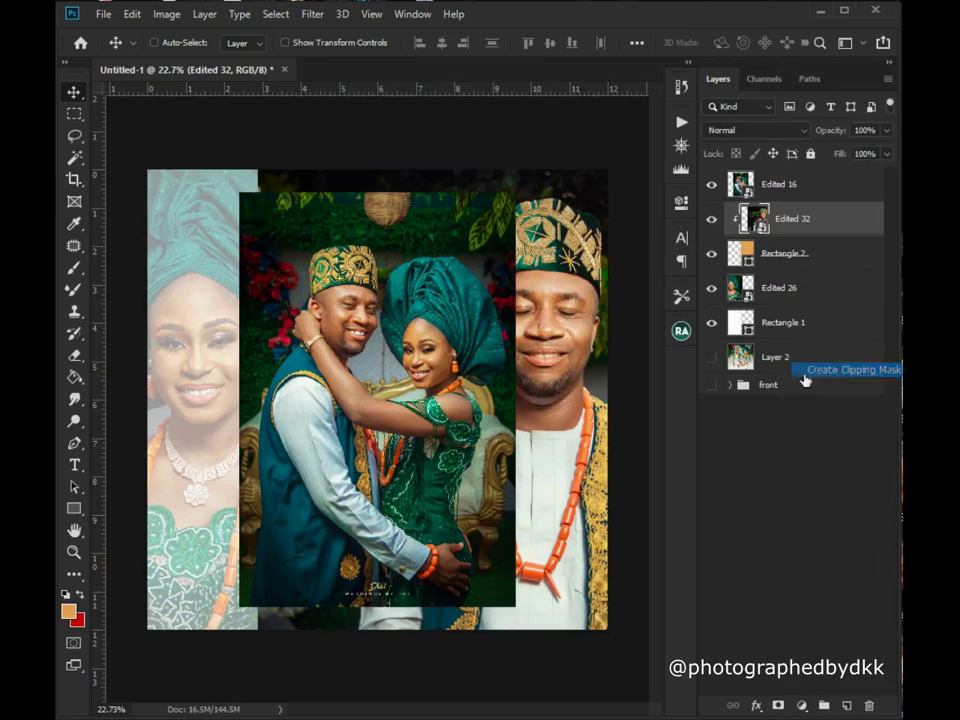
left_click(791, 253)
left_click(806, 222)
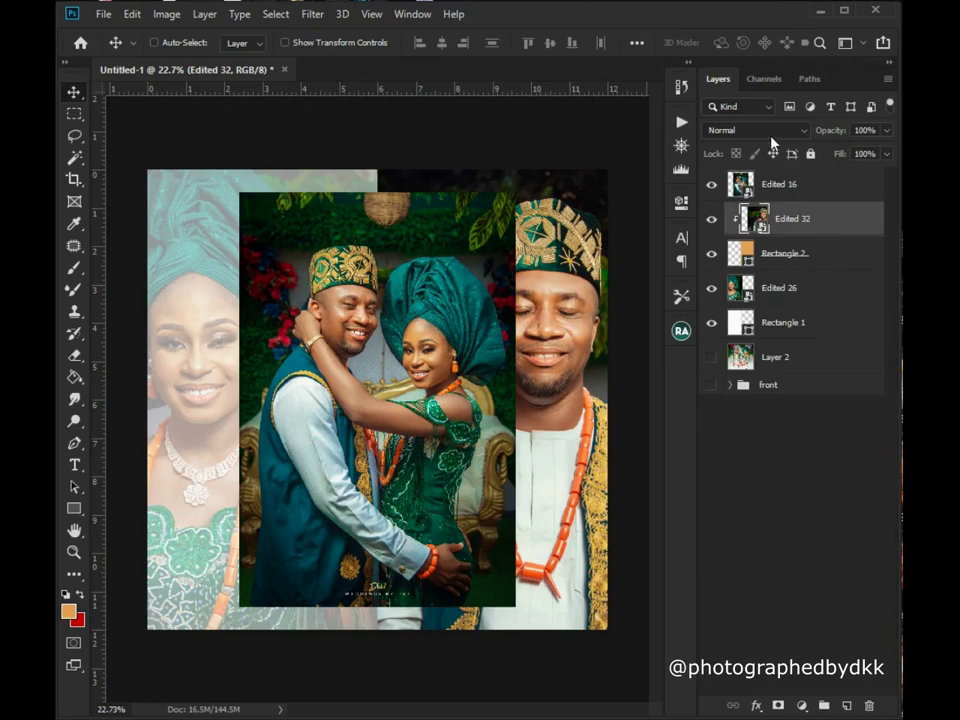
left_click_drag(836, 133, 776, 138)
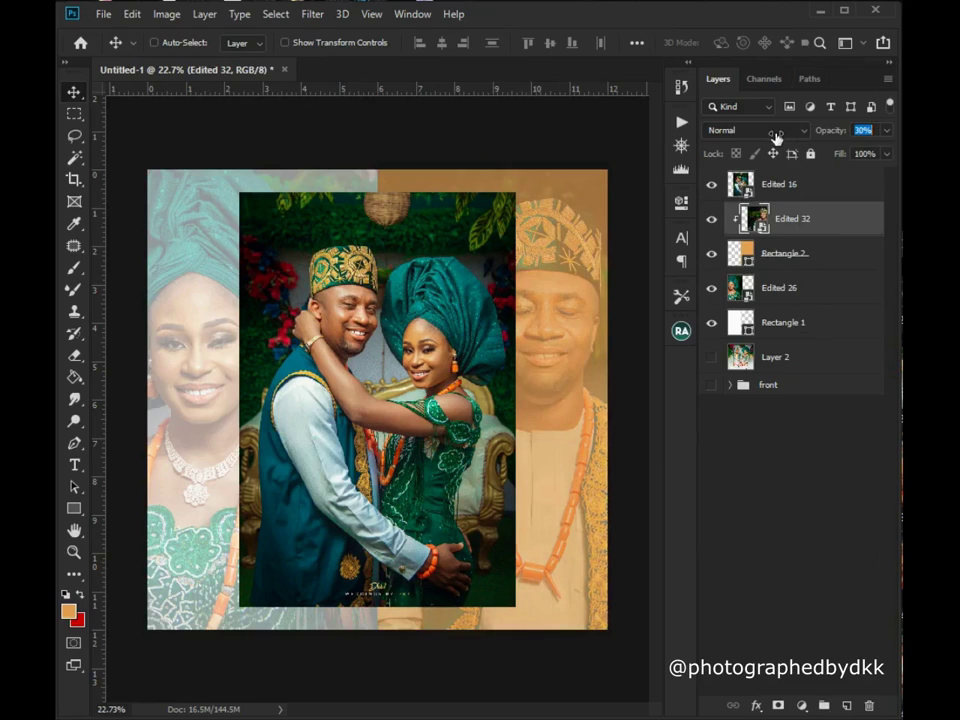
Match the faded portraits by setting the opacity of the Edited 26 and Edited 32 layers to 40%.
left_click(810, 299)
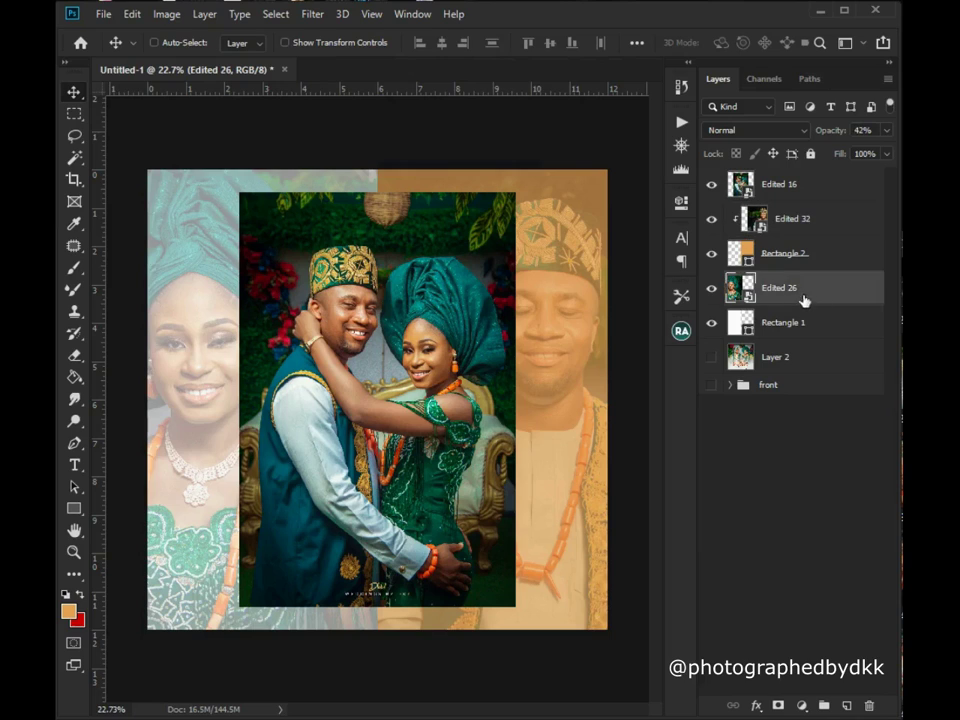
left_click_drag(838, 136, 835, 135)
left_click(849, 216)
left_click_drag(835, 133, 841, 141)
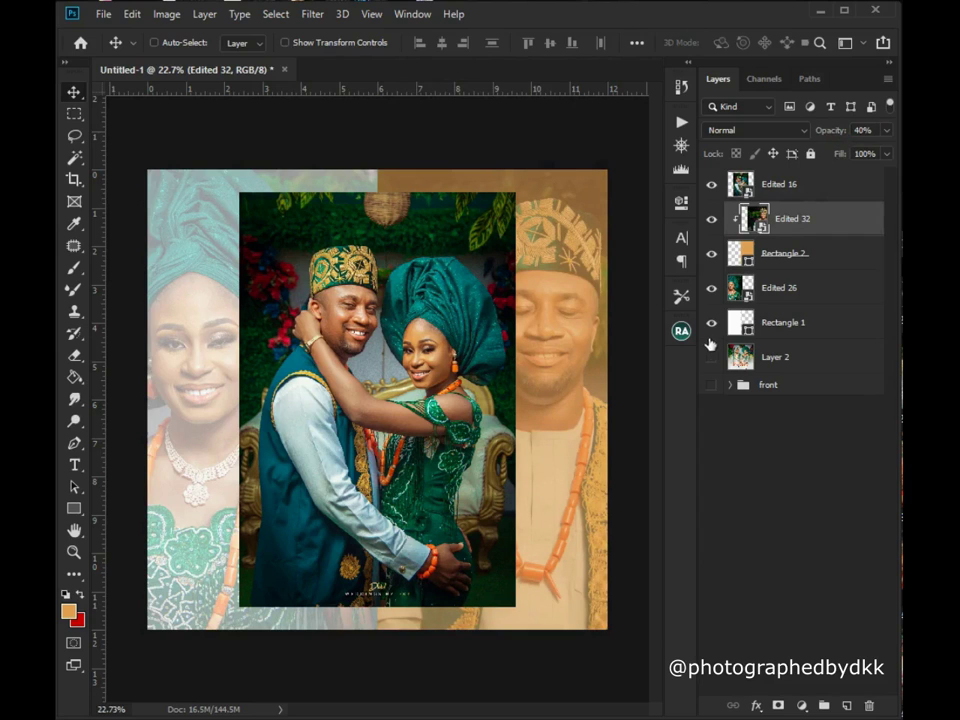
Check the Rectangle 2 panel by toggling its visibility, and change its fill colour to white.
left_click(712, 254)
left_click(712, 254)
double_click(748, 268)
left_click(403, 428)
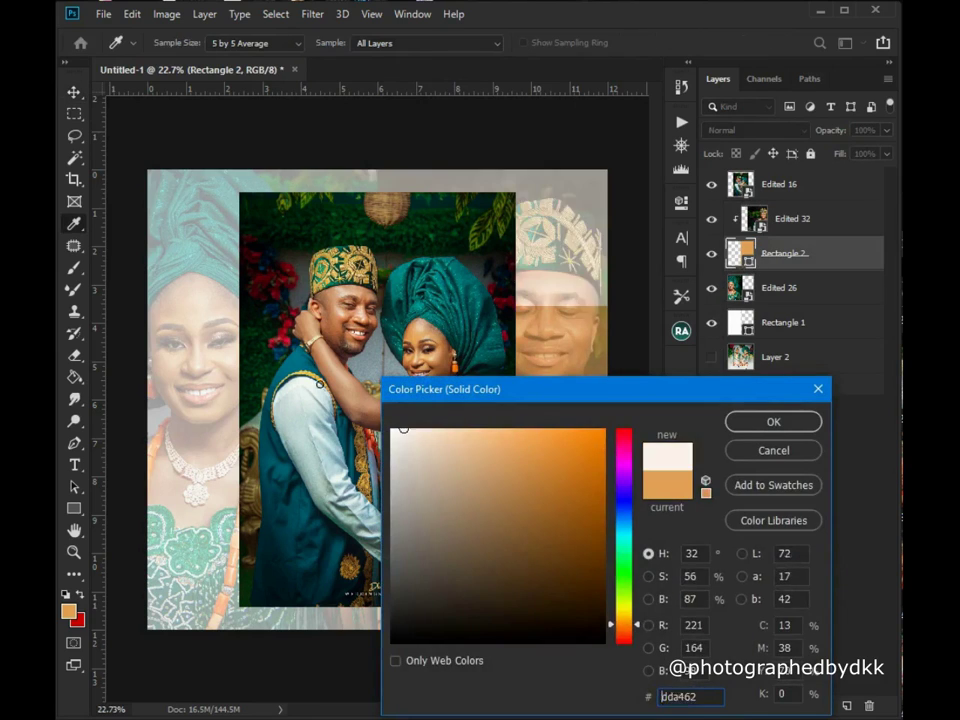
left_click_drag(403, 428, 390, 428)
left_click(775, 422)
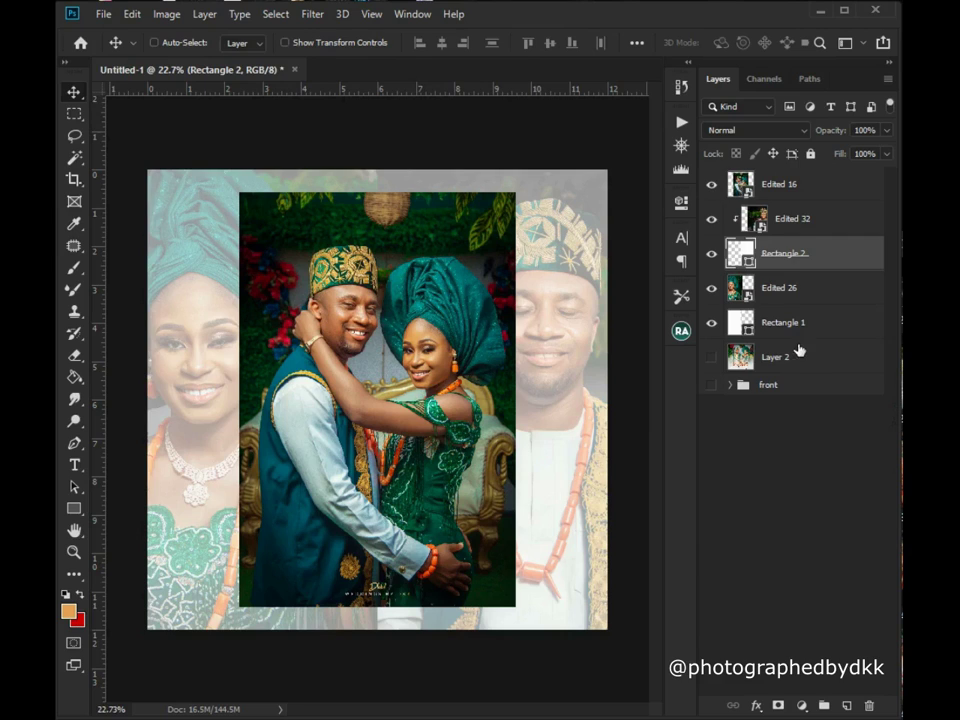
Set the opacity of the Edited 26 and Edited 32 layers together to 30%.
left_click(797, 290)
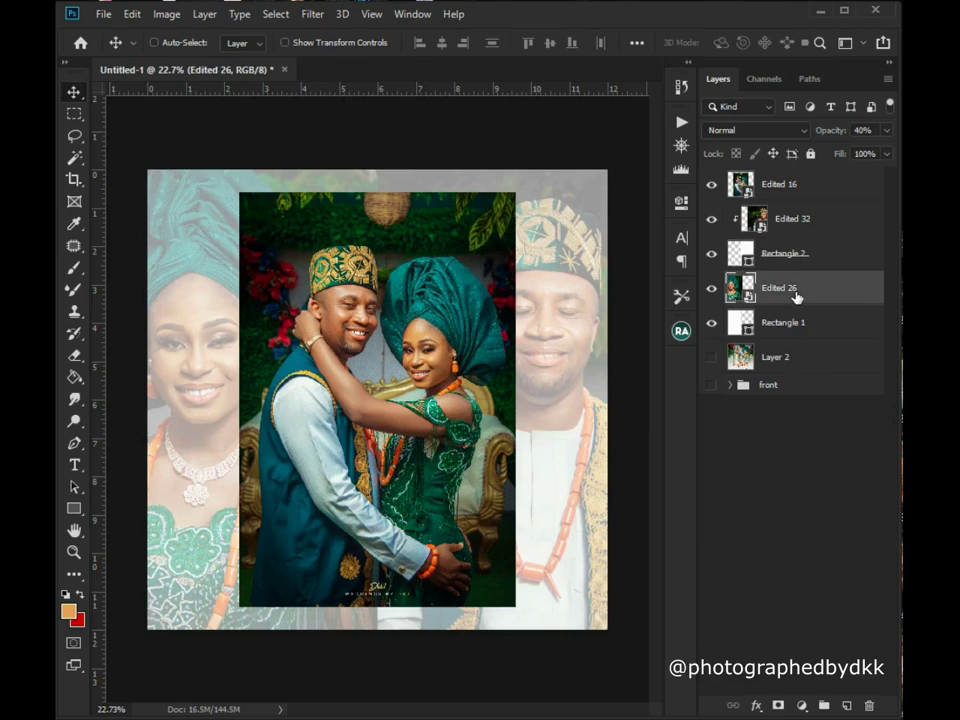
left_click(815, 233, "ctrl")
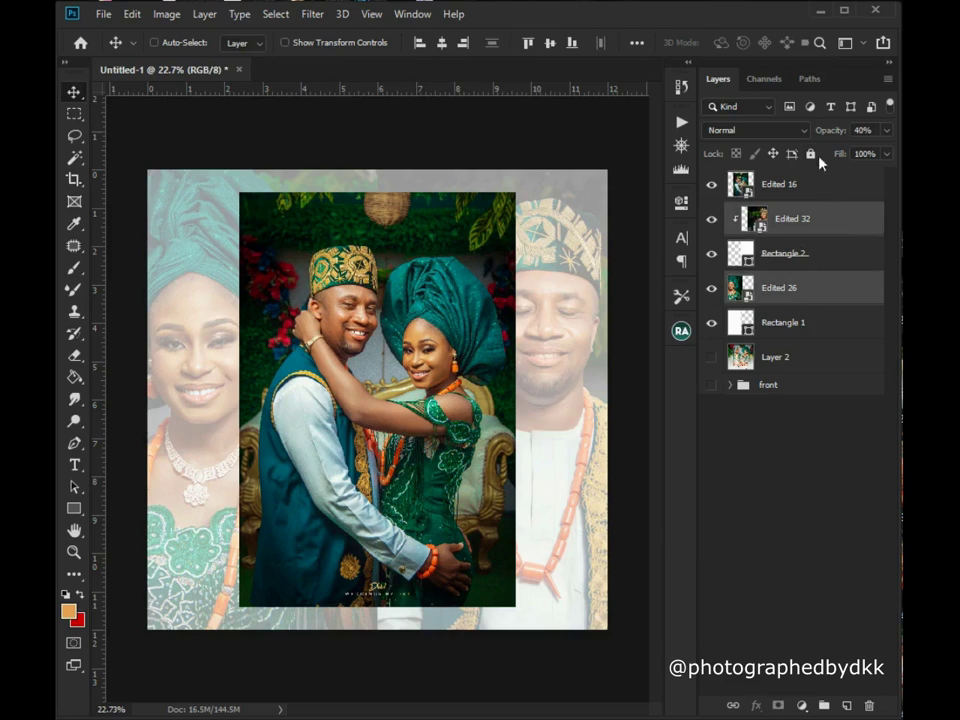
left_click_drag(831, 136, 818, 136)
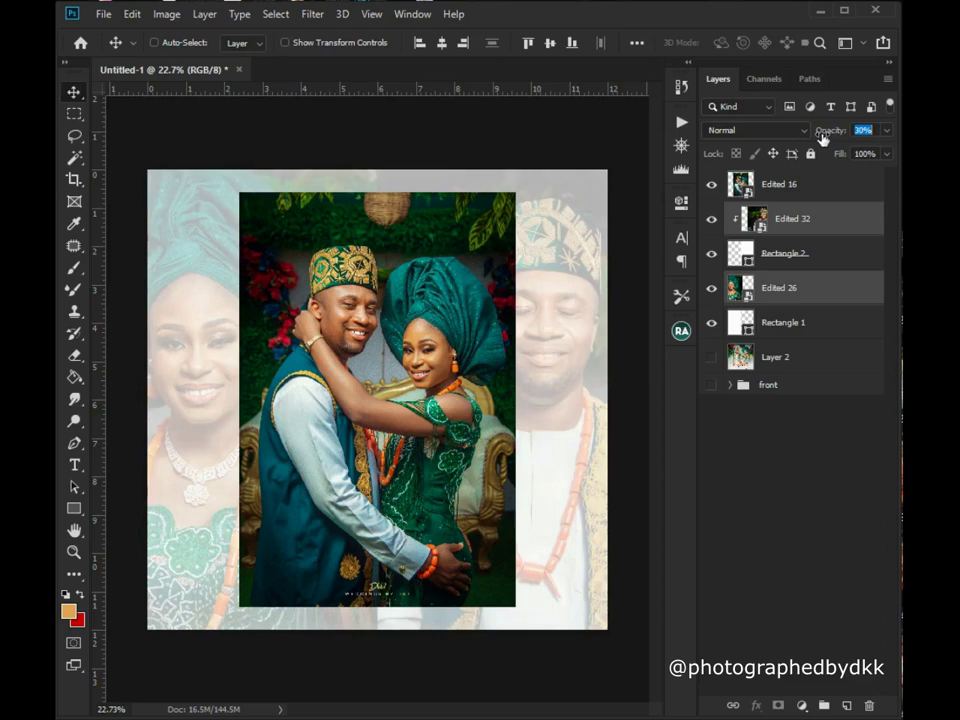
left_click_drag(822, 137, 822, 137)
Examine the overall layout and the faded side portraits at several magnifications.
left_click(73, 551)
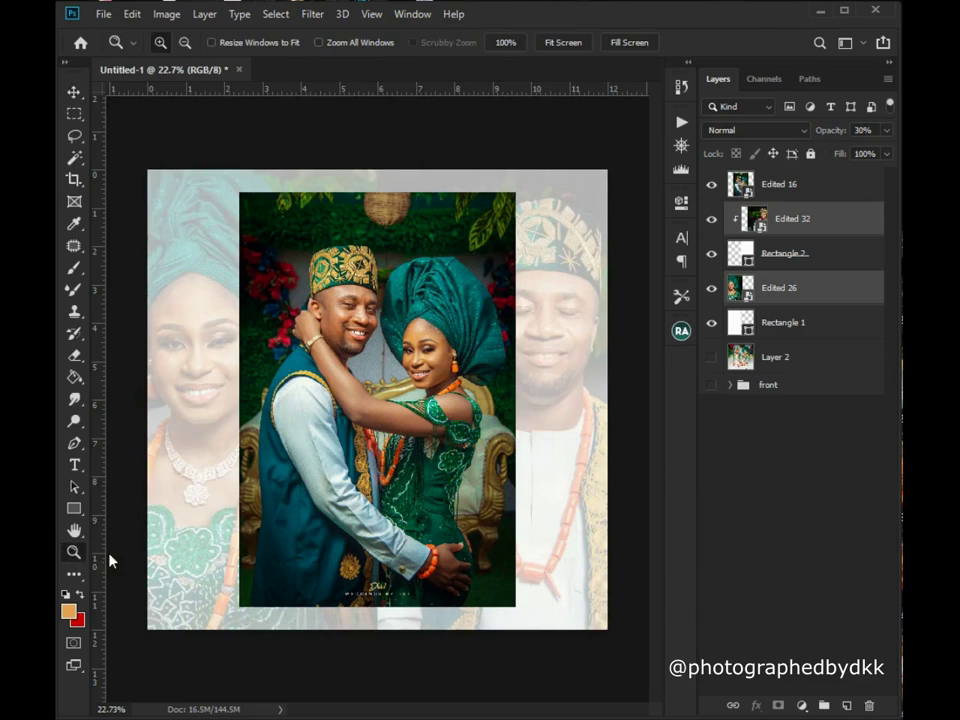
left_click(406, 189)
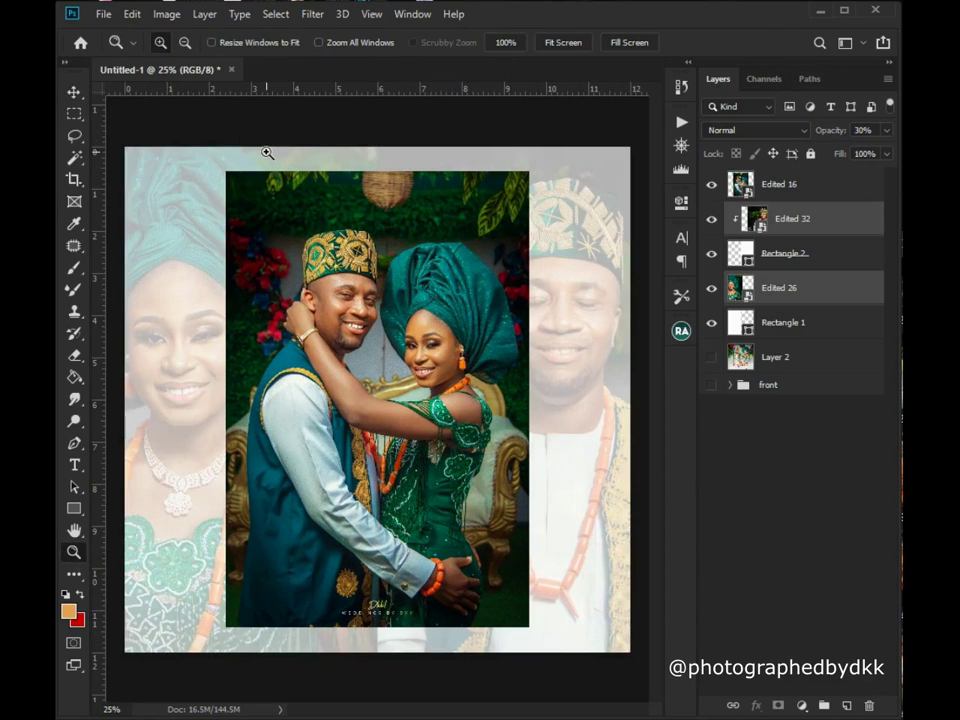
left_click(549, 44)
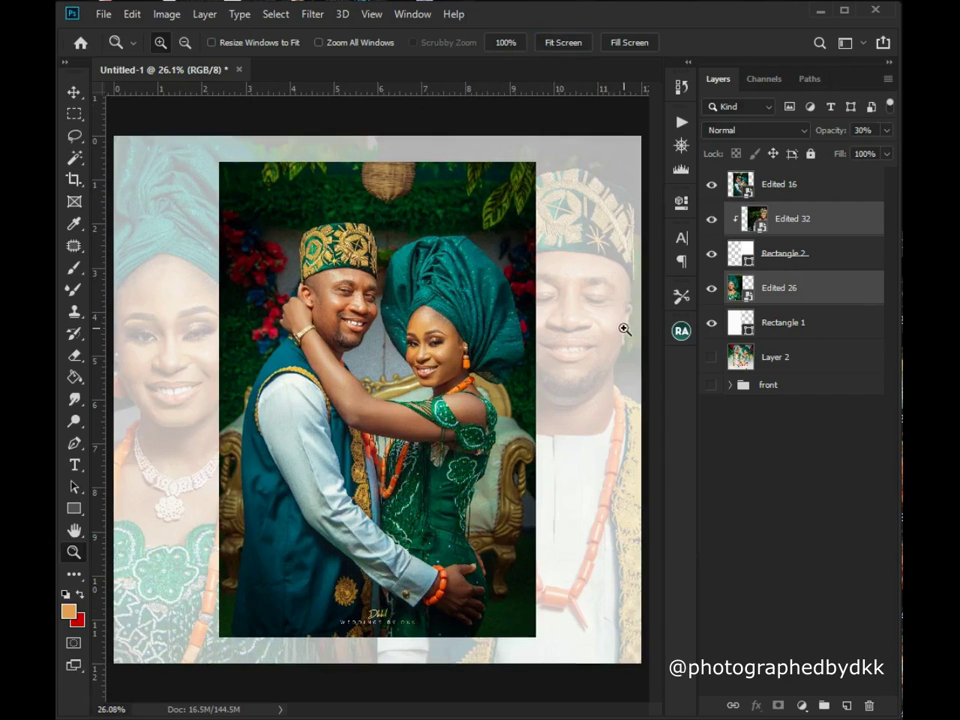
right_click(429, 408)
left_click(466, 439)
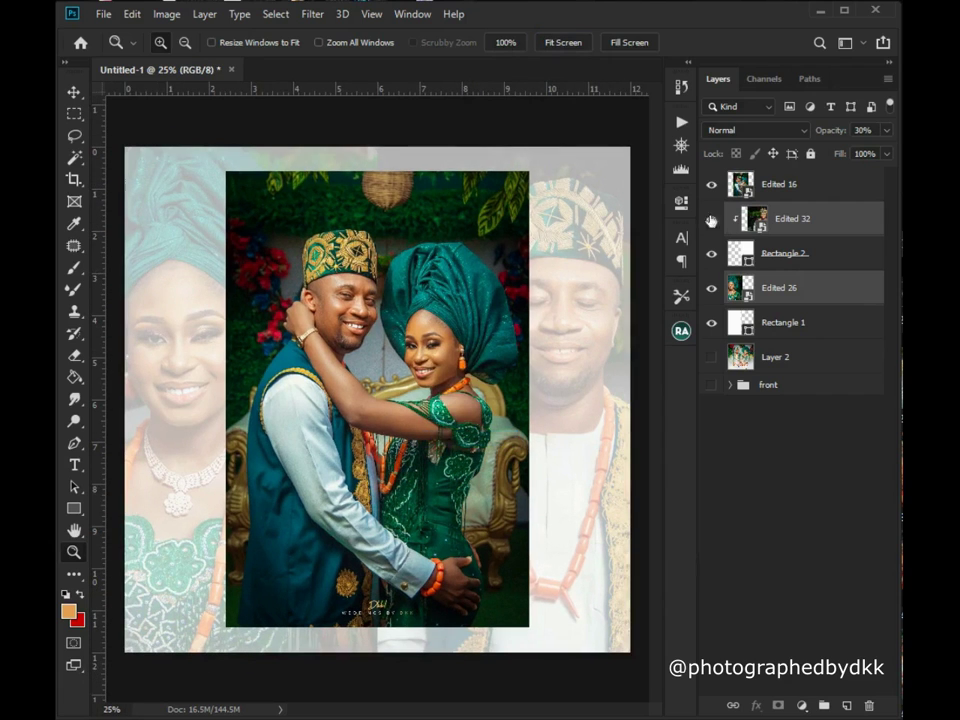
right_click(373, 350)
left_click(418, 441)
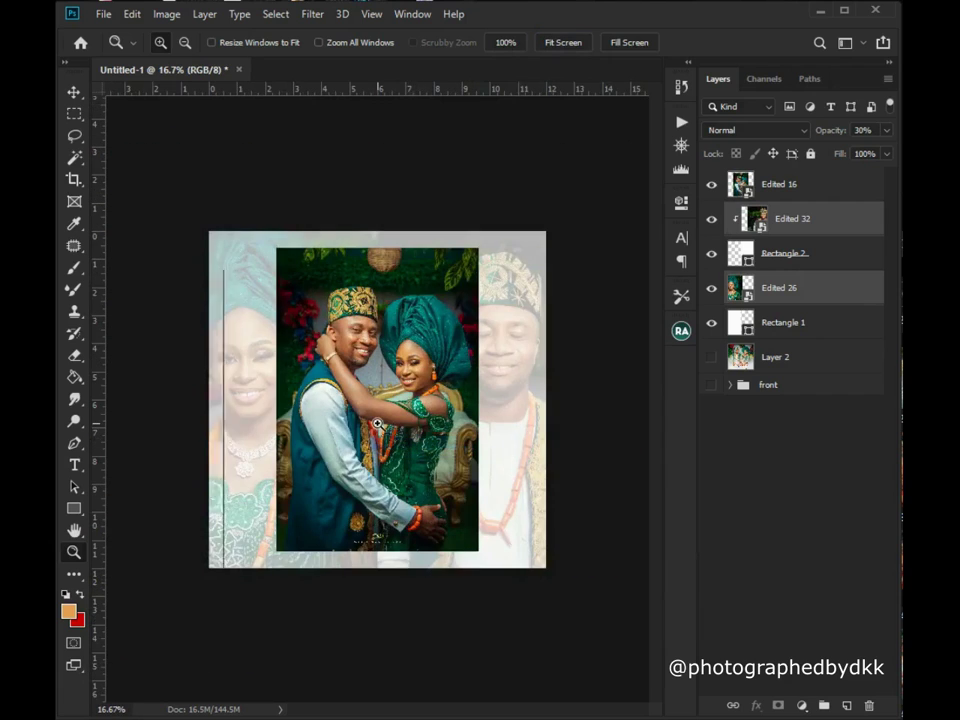
left_click(378, 424)
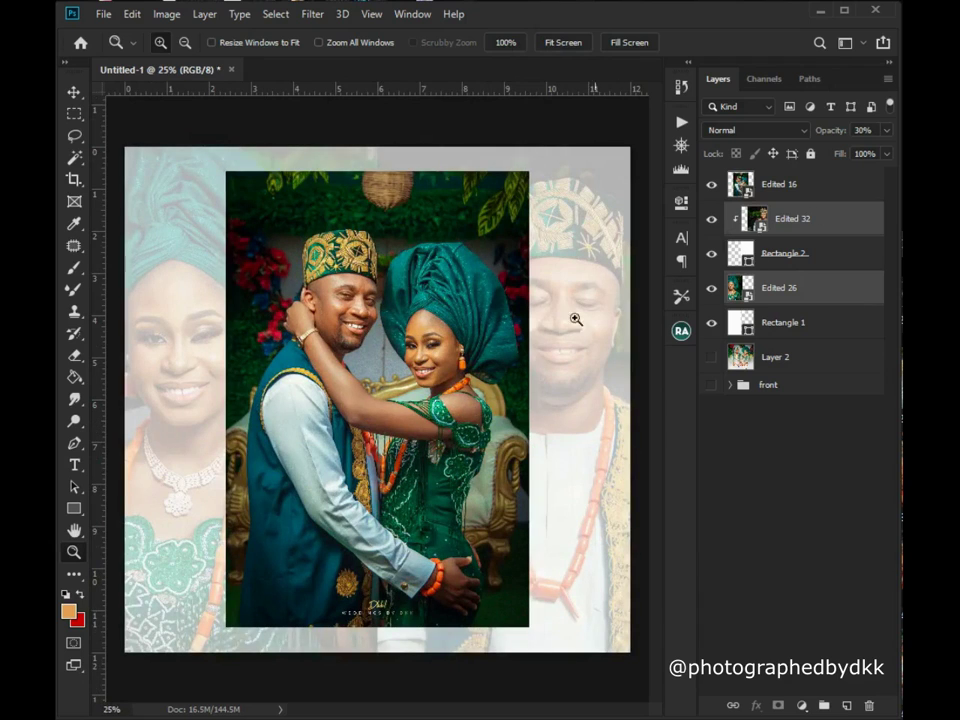
Draw an orange vertical strip 80 px wide and 2480 px tall over the canvas centre, between the Edited 16 and Edited 32 layers.
left_click(800, 197)
left_click(805, 217)
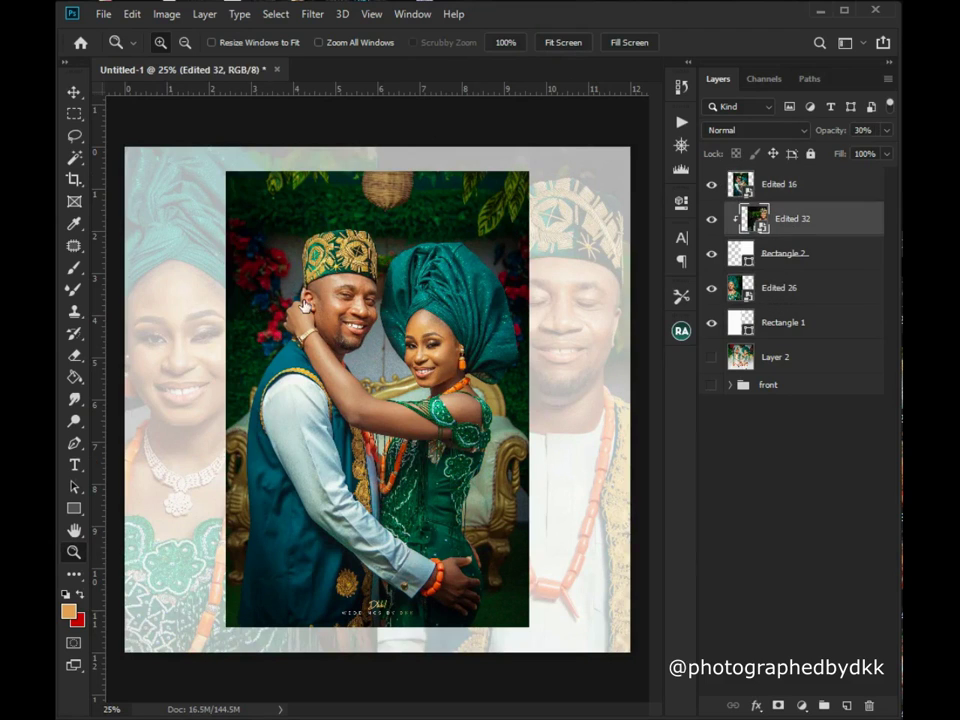
left_click(73, 510)
left_click_drag(368, 140, 383, 662)
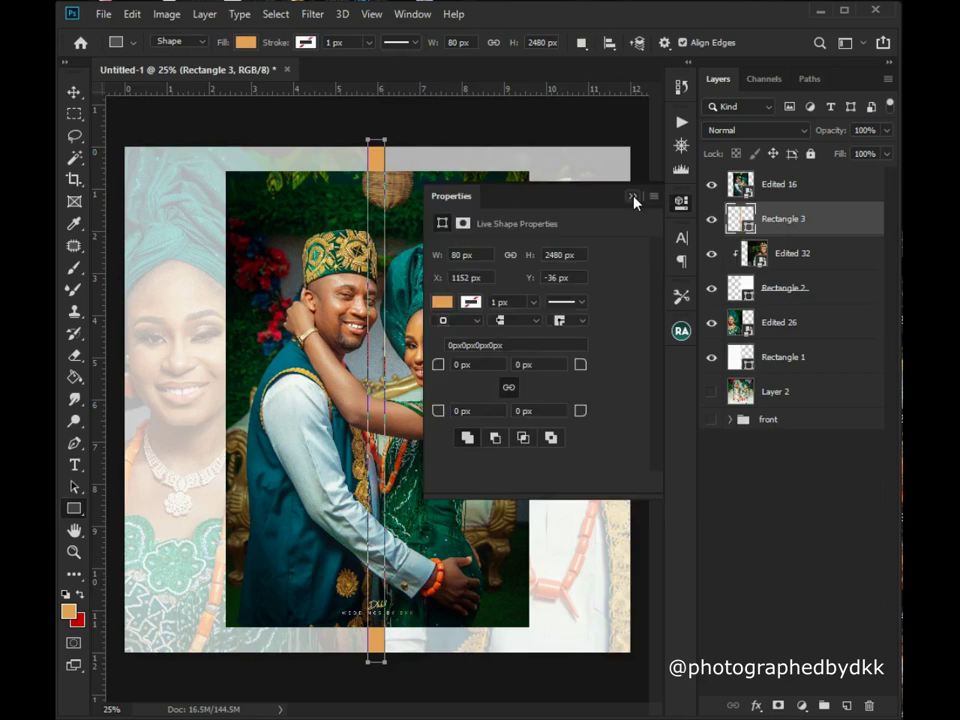
left_click(632, 196)
left_click(76, 92)
key("ctrl")
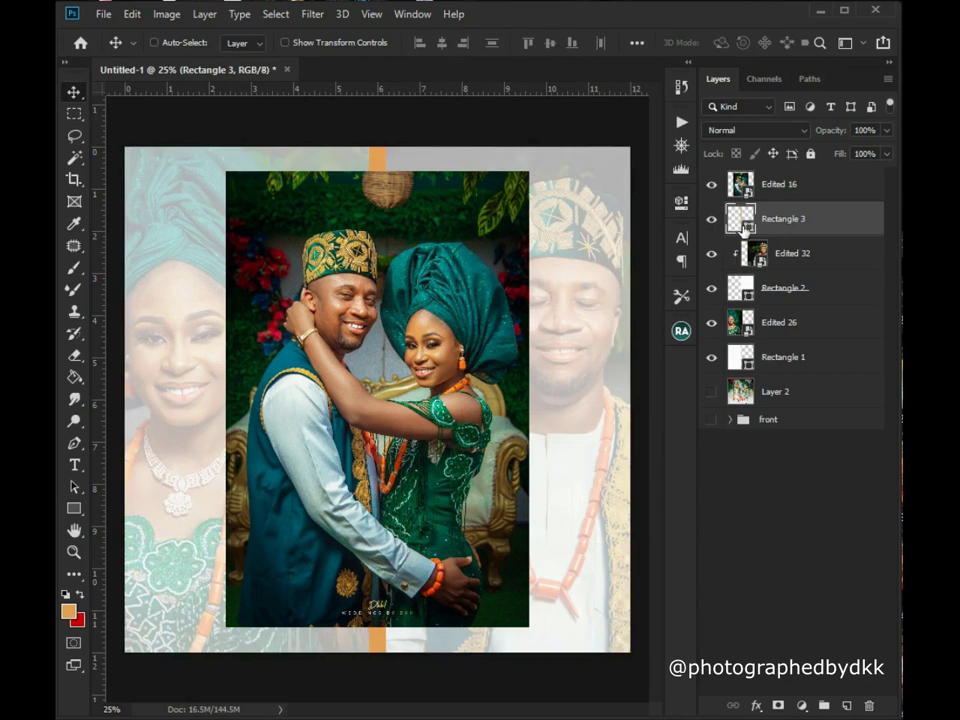
Recolour the central vertical strip white and delete its layer.
double_click(747, 226)
left_click_drag(489, 452, 390, 428)
left_click(768, 423)
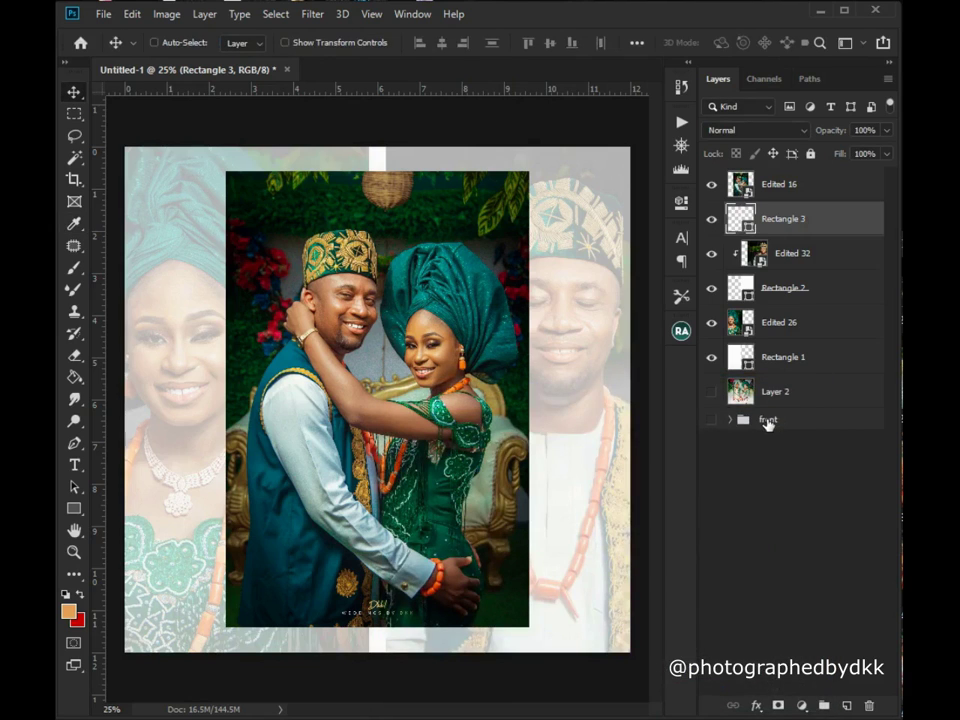
key("Delete")
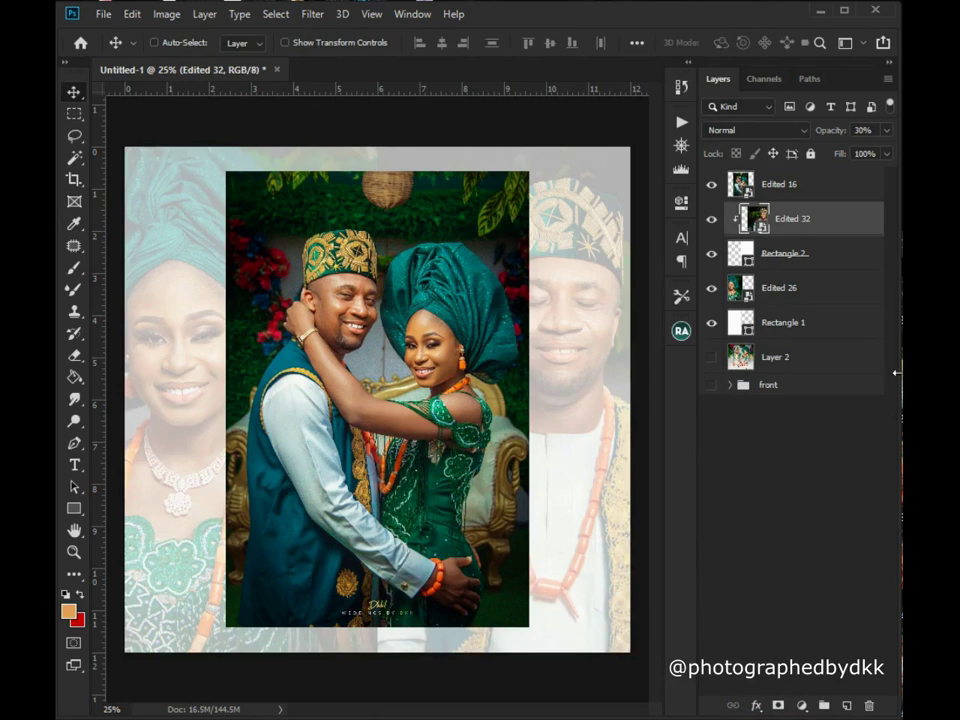
Shift the groom portrait in Edited 32 slightly down and to the right within its panel, and select the Edited 16 layer.
left_click_drag(606, 259, 607, 313)
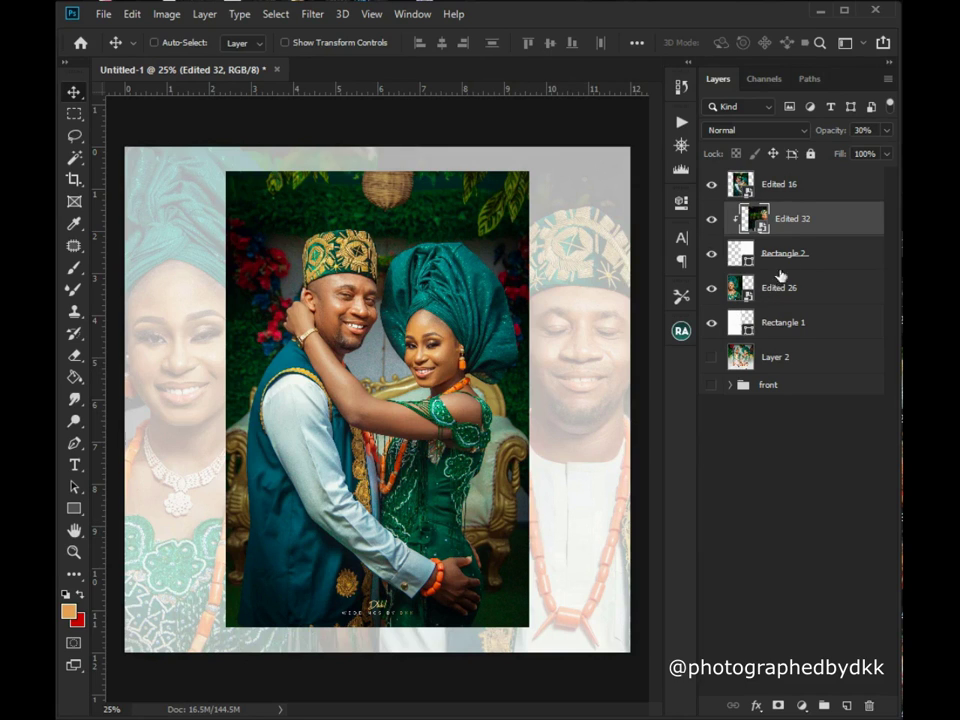
left_click(745, 185)
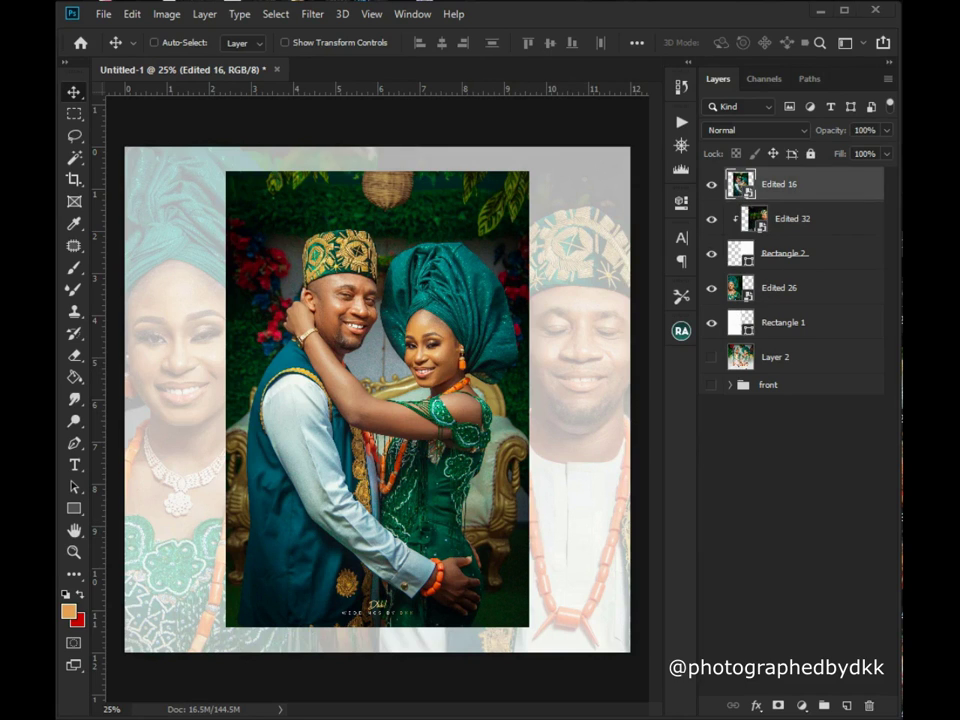
Switch to File Explorer and look through the Downloads folder for an image to place in the layout.
mouse_move(211, 718)
left_click(100, 665)
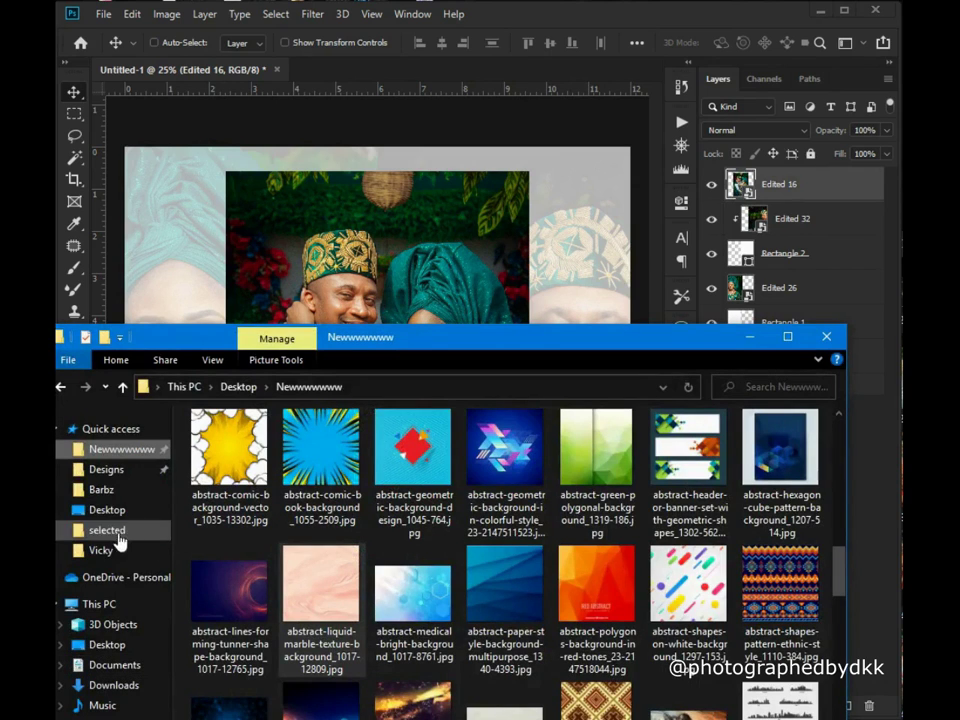
left_click(116, 686)
left_click_drag(400, 348, 414, 176)
scroll(540, 478, "down", 15)
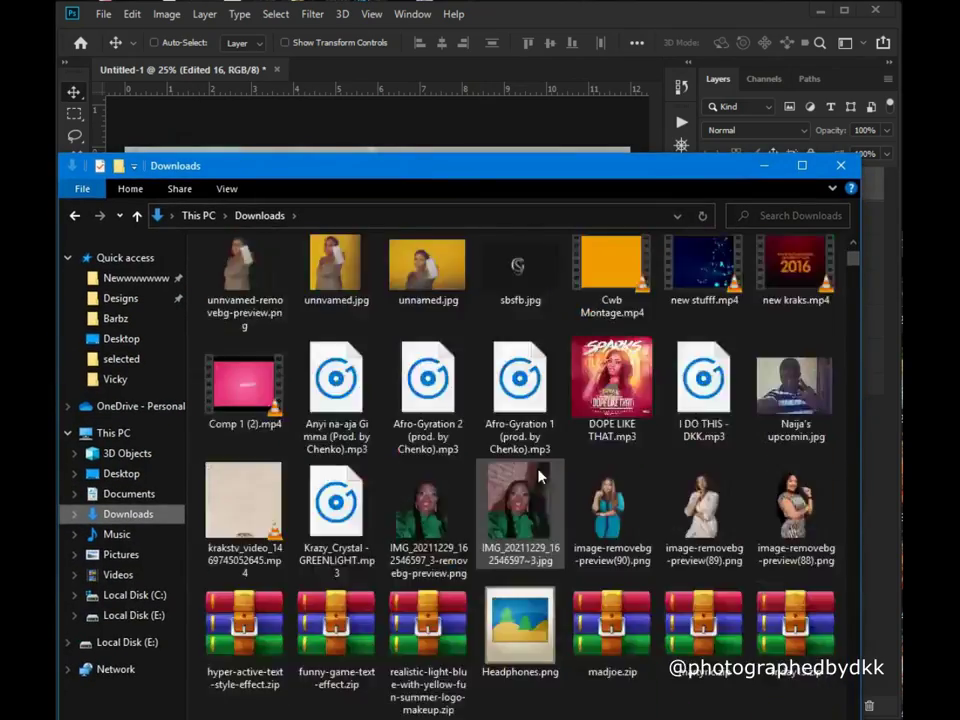
scroll(540, 476, "down", 20)
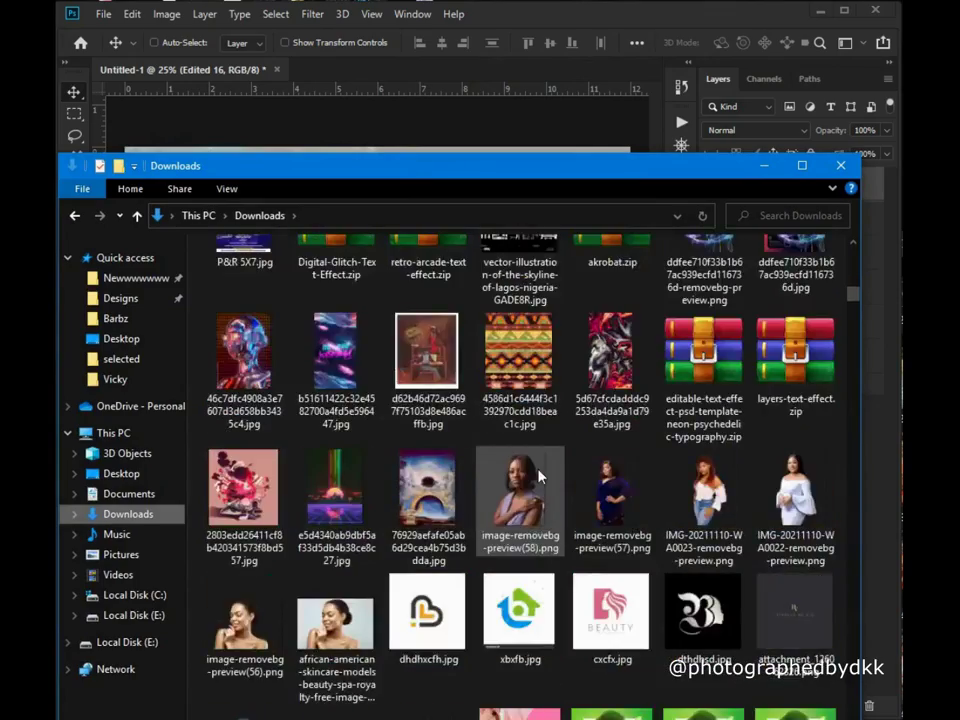
scroll(540, 478, "down", 15)
scroll(540, 478, "down", 15)
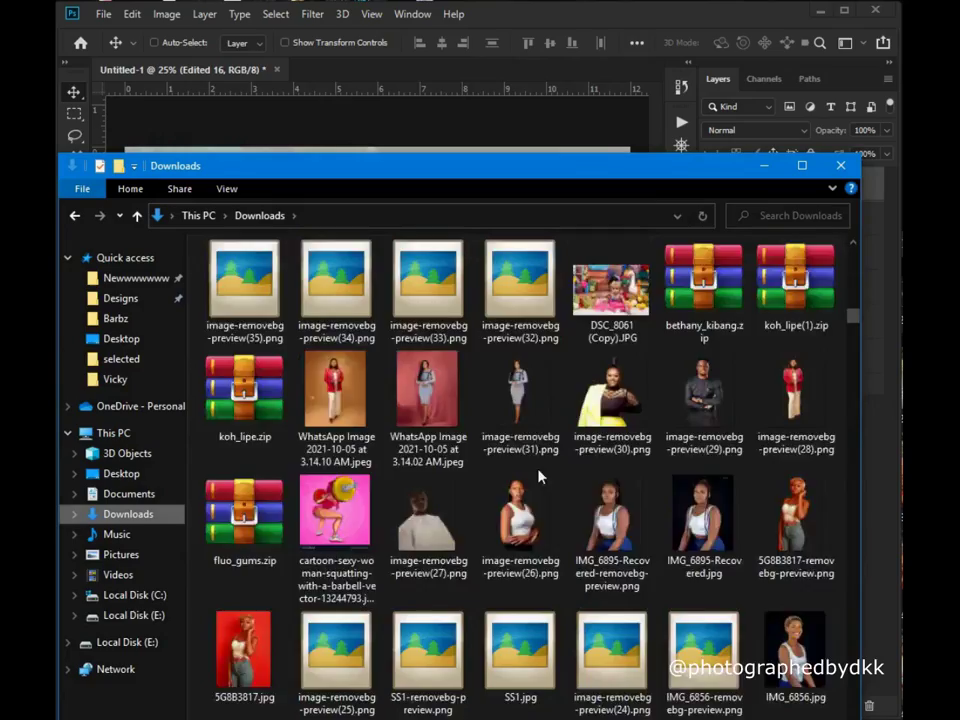
scroll(540, 478, "down", 15)
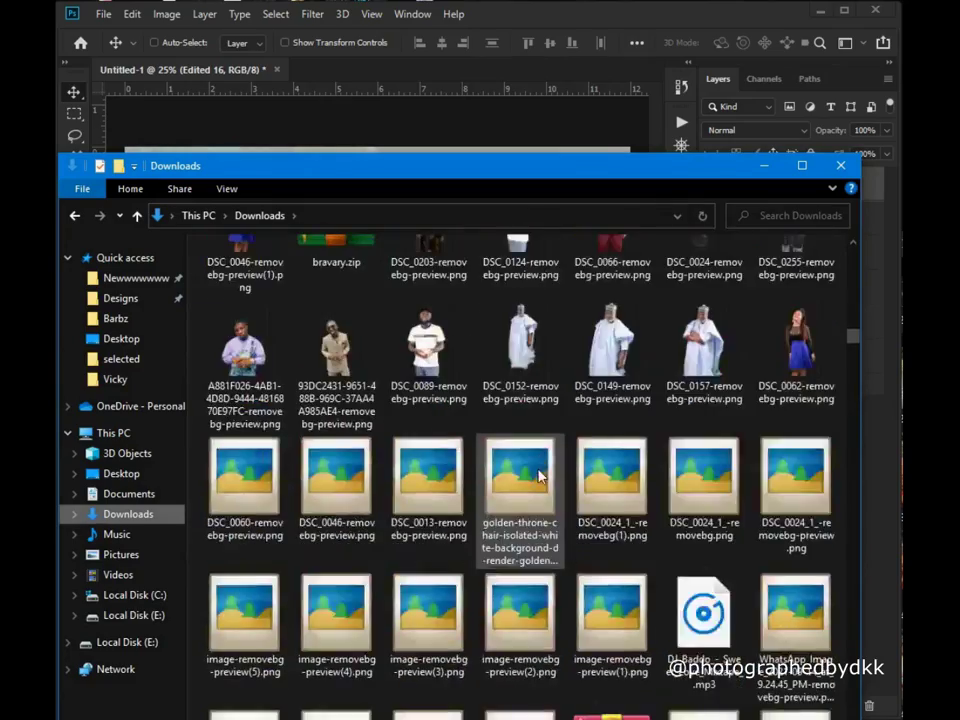
scroll(540, 478, "down", 12)
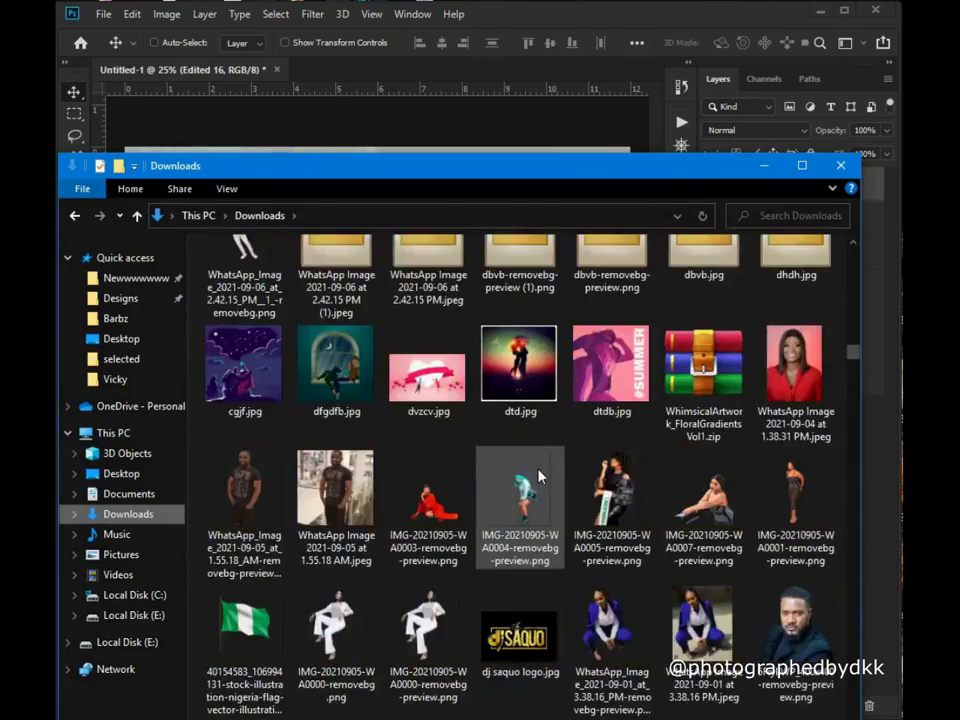
scroll(540, 478, "down", 15)
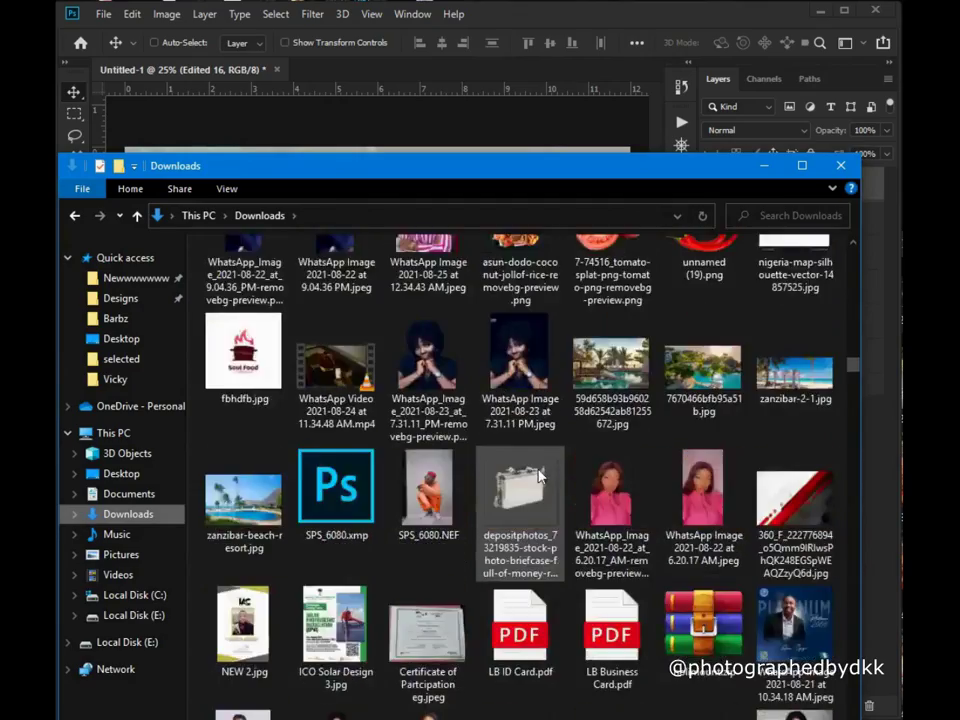
scroll(540, 478, "down", 10)
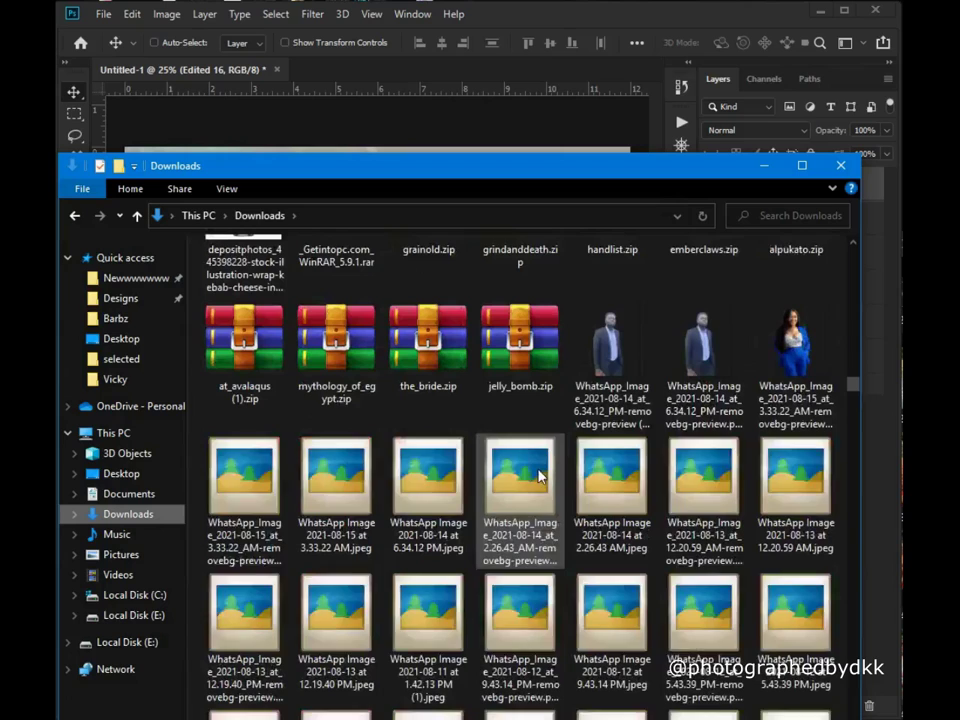
Place the QR code image 20210610065348.png from the Documents folder over the lower part of the groom's panel.
left_click(128, 493)
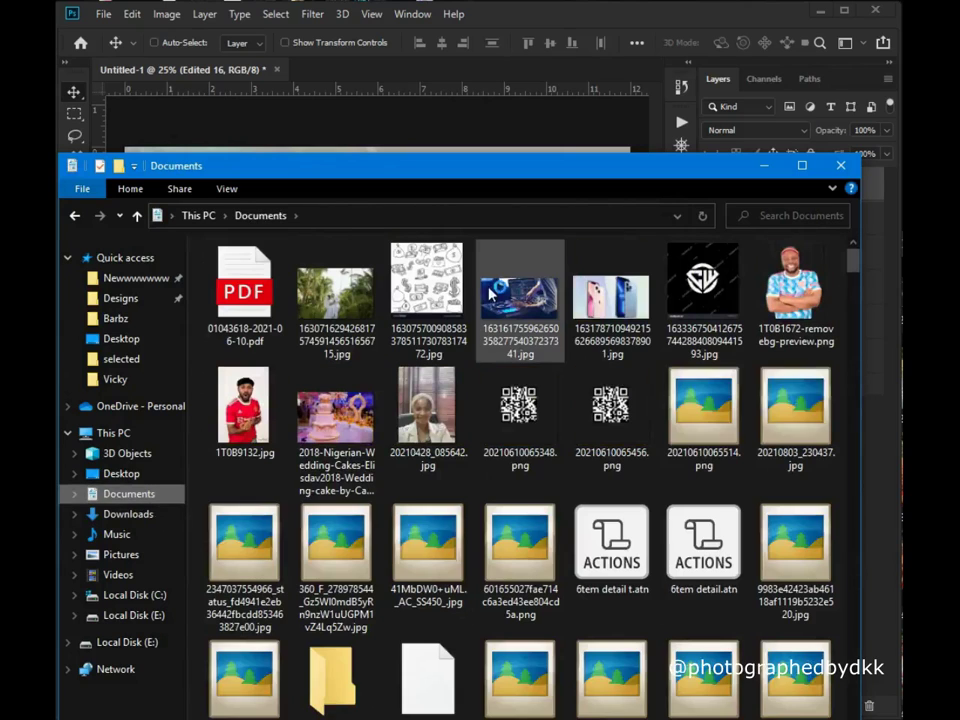
left_click_drag(519, 405, 534, 317)
left_click_drag(556, 235, 609, 622)
key("Return")
left_click_drag(548, 587, 549, 587)
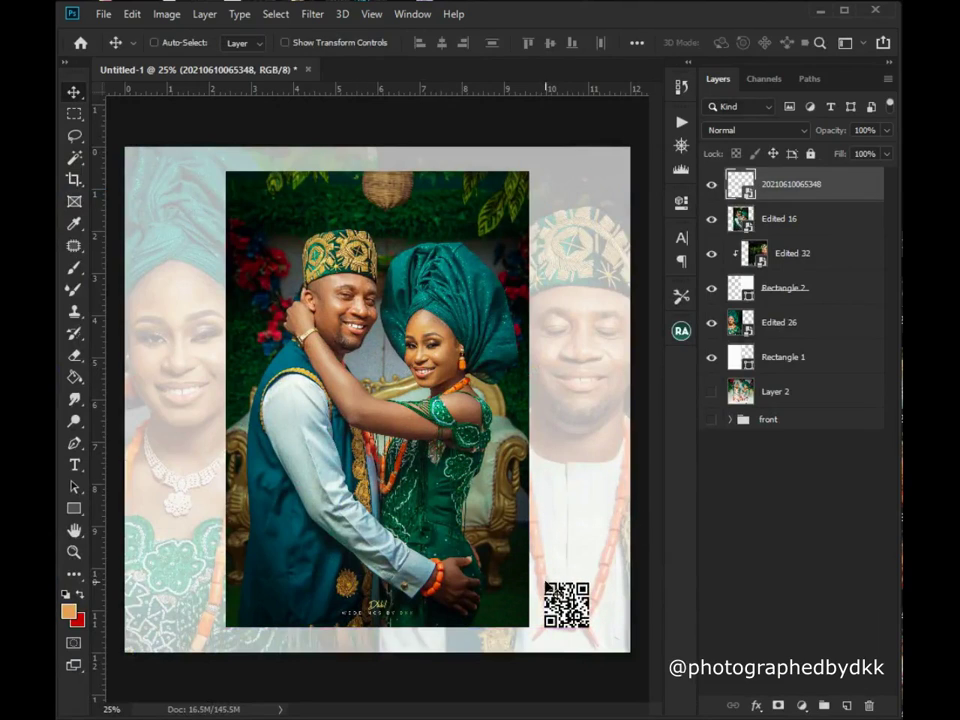
Enlarge the QR code slightly and position it beside the lower right corner of the central couple photo.
key("ctrl+t")
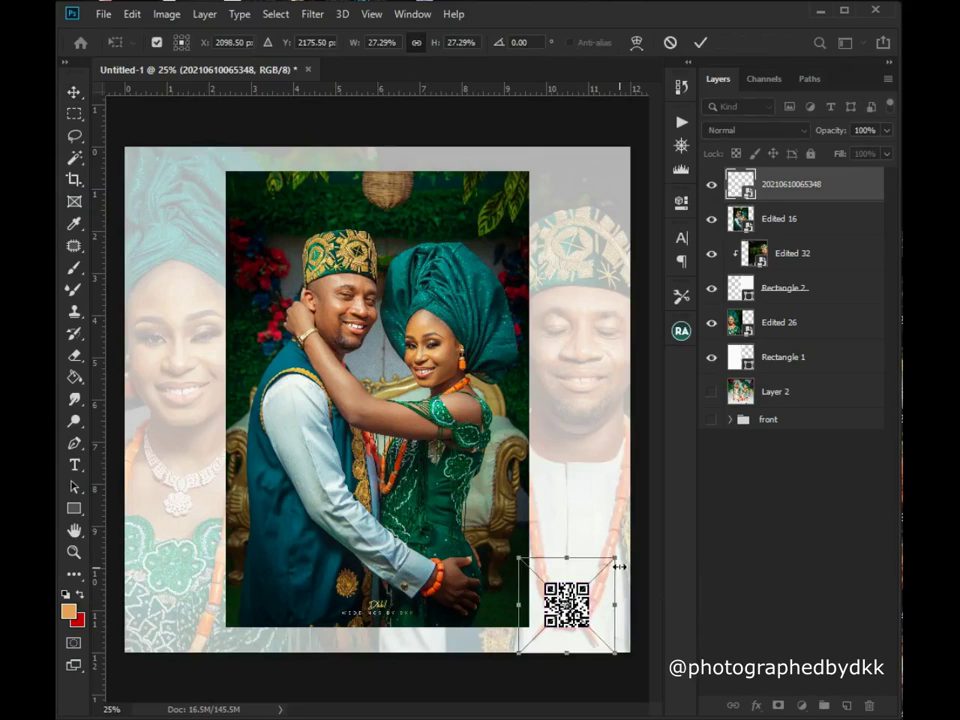
left_click_drag(621, 553, 623, 549)
key("Return")
left_click_drag(601, 601, 579, 591)
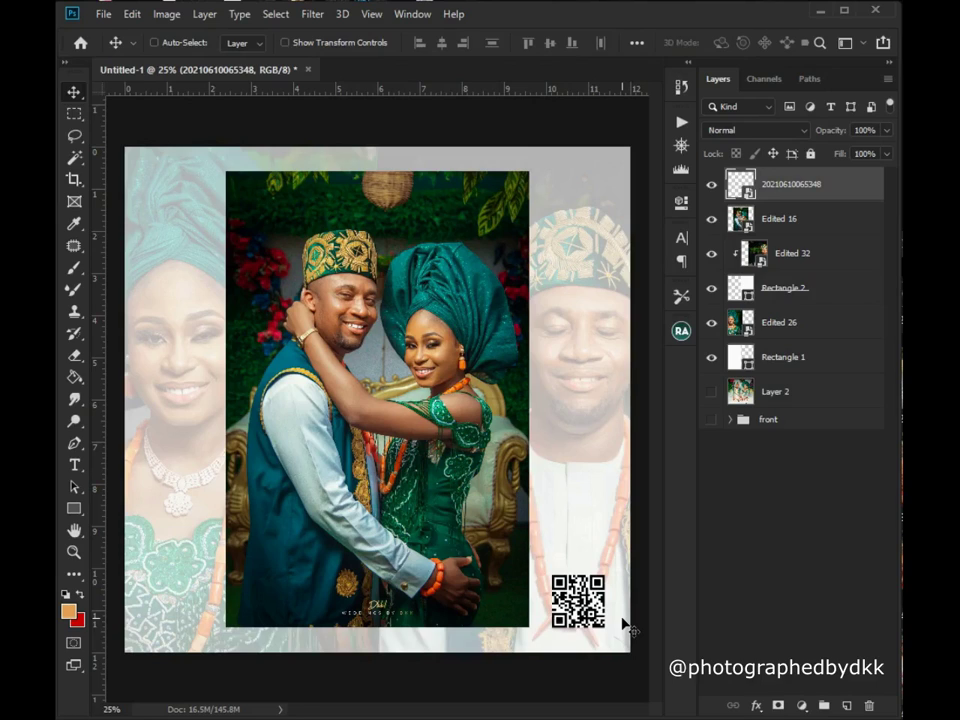
left_click_drag(623, 623, 612, 627)
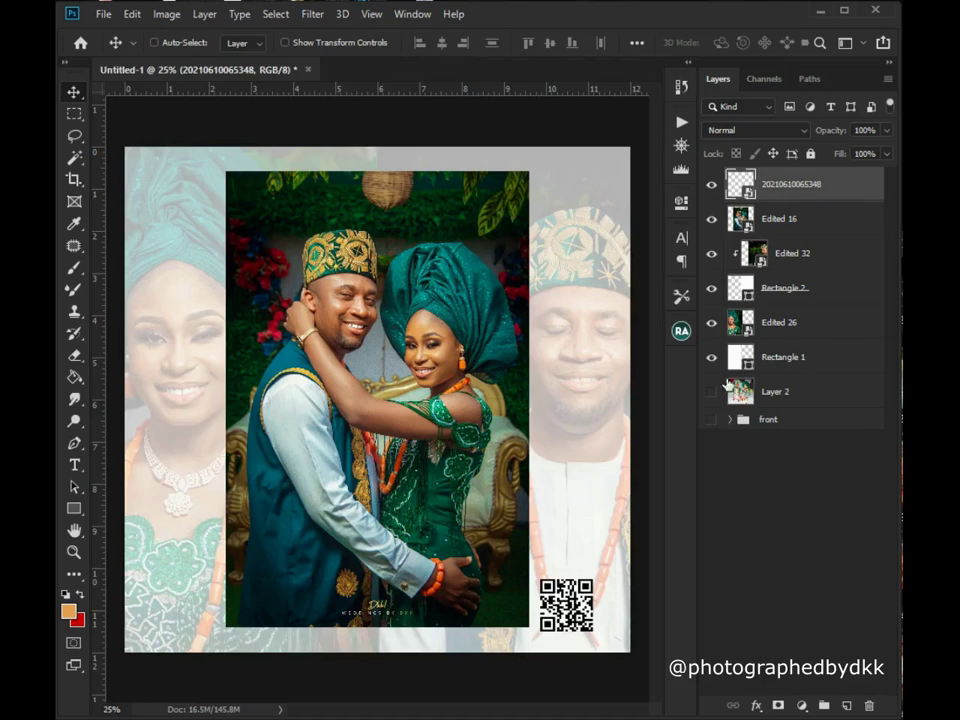
Group the layers from the QR code down to Rectangle 1 as "back" and stamp the visible artwork into a merged layer above it.
left_click(780, 358, "shift")
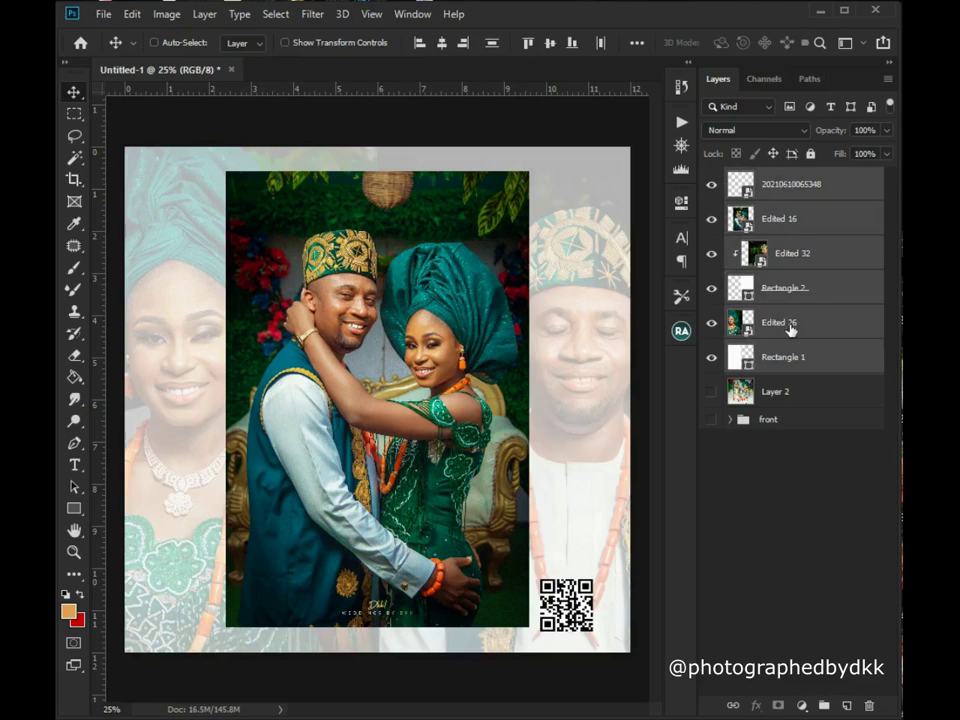
key("ctrl+g")
double_click(777, 182)
type("back")
key("Return")
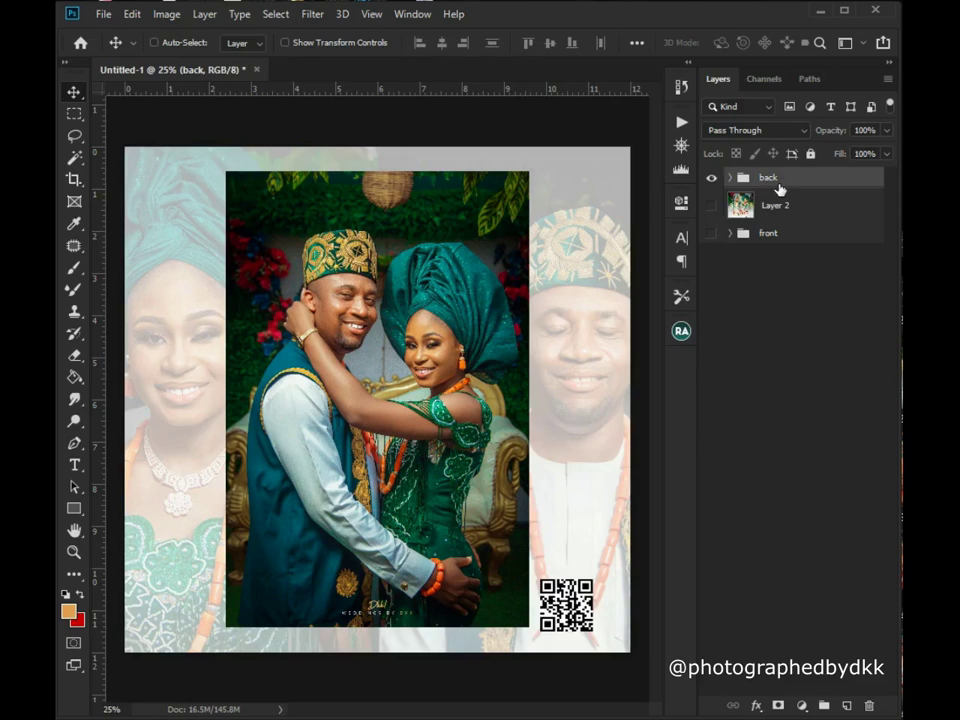
key("ctrl")
key("ctrl+shift+alt+e")
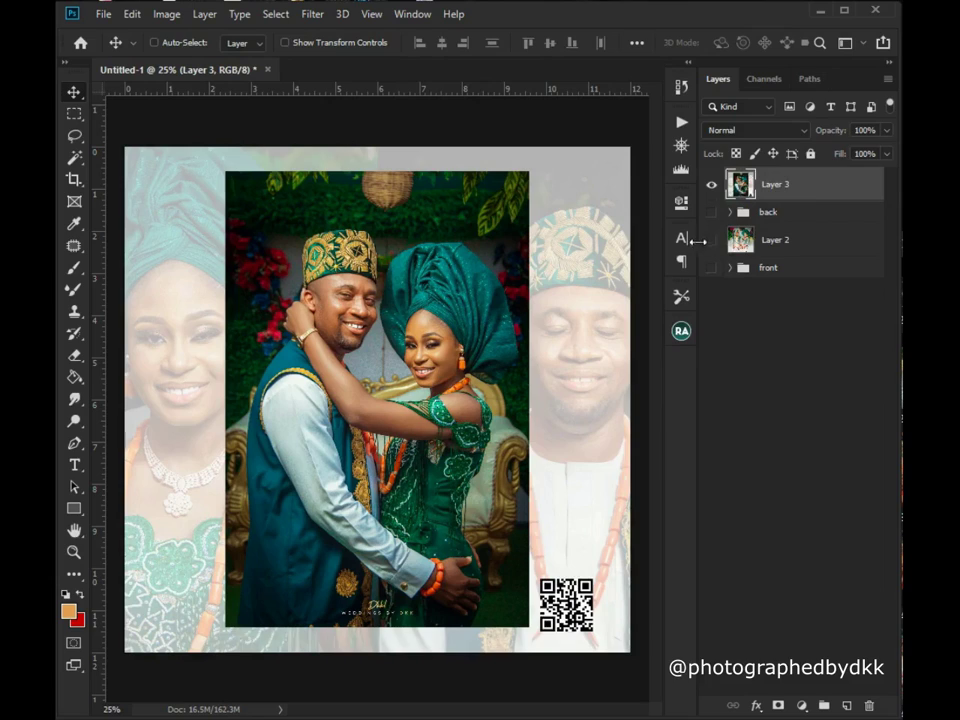
View the merged front and back covers in Layer 2 and Layer 3 separately, leaving all layers hidden and Layer 2 selected.
left_click(711, 240, "alt")
left_click(831, 238)
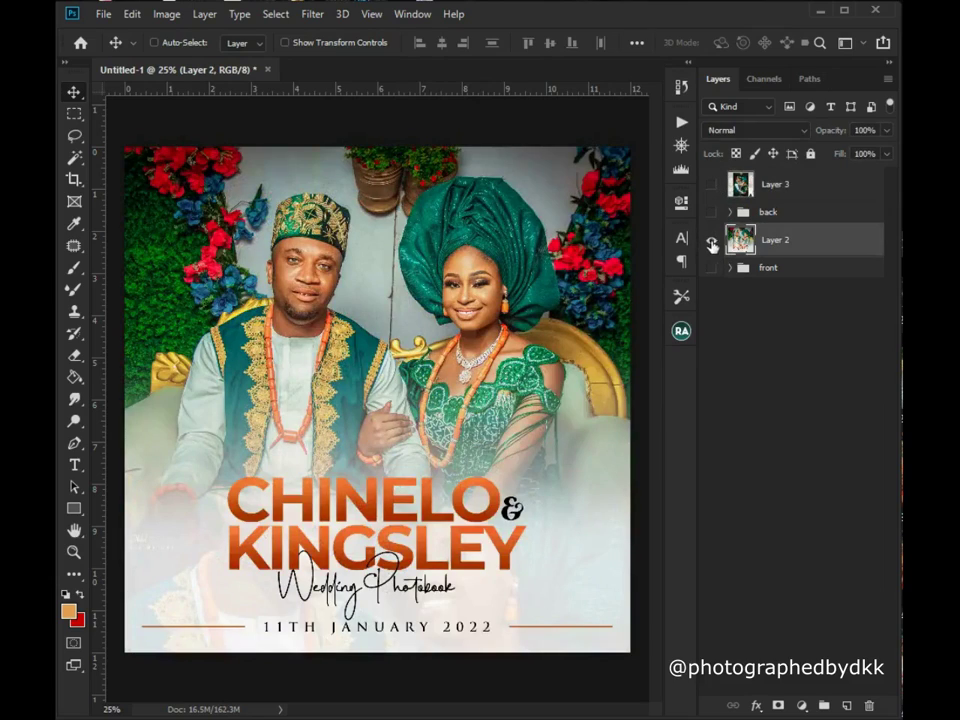
left_click(712, 241)
left_click(711, 184)
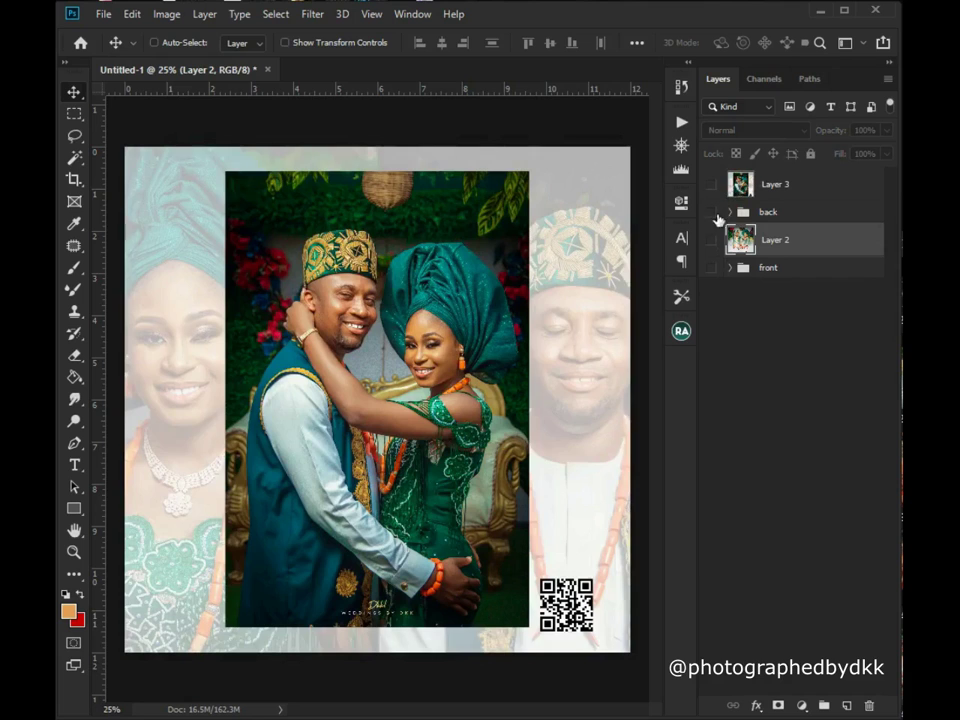
left_click(711, 240)
left_click(712, 243)
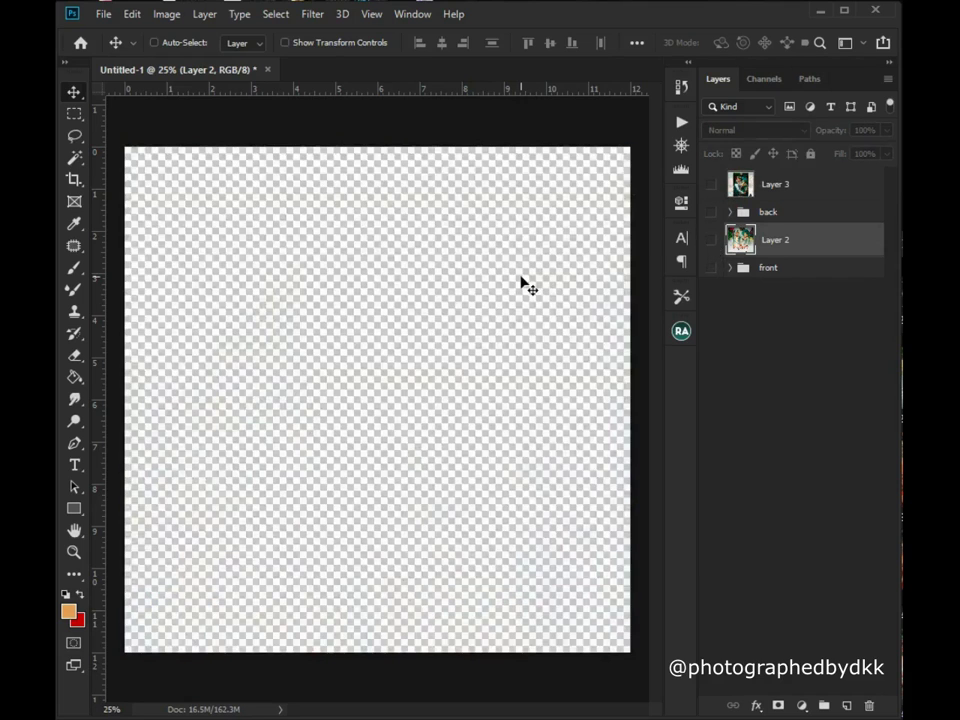
Set the canvas width to 24 inches, extending the canvas equally on both sides from its centre.
scroll(521, 283, "down", 2)
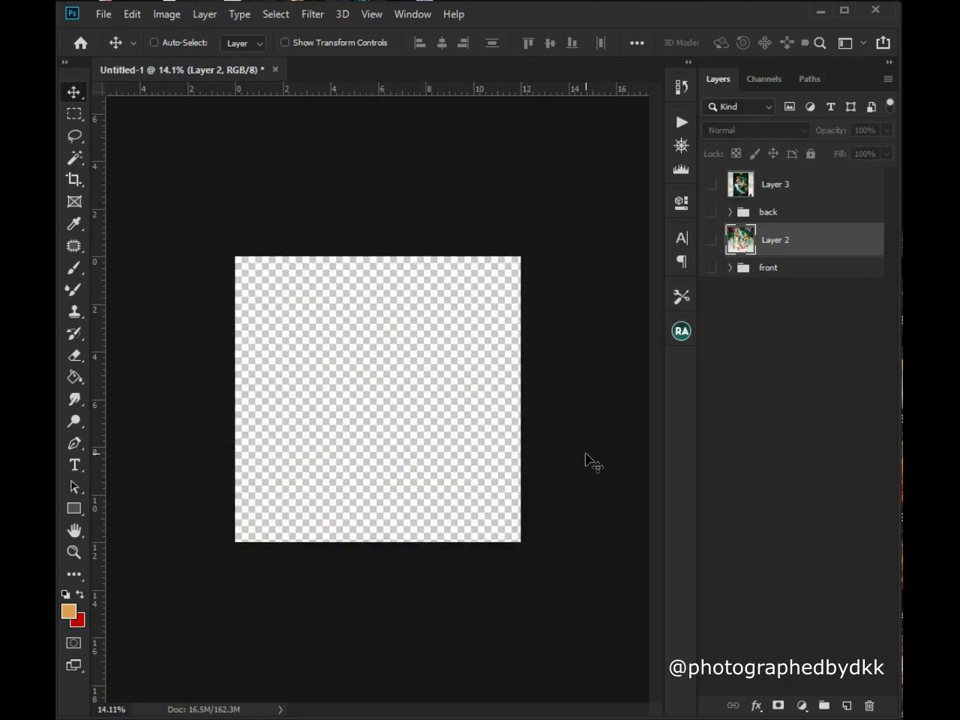
left_click(166, 14)
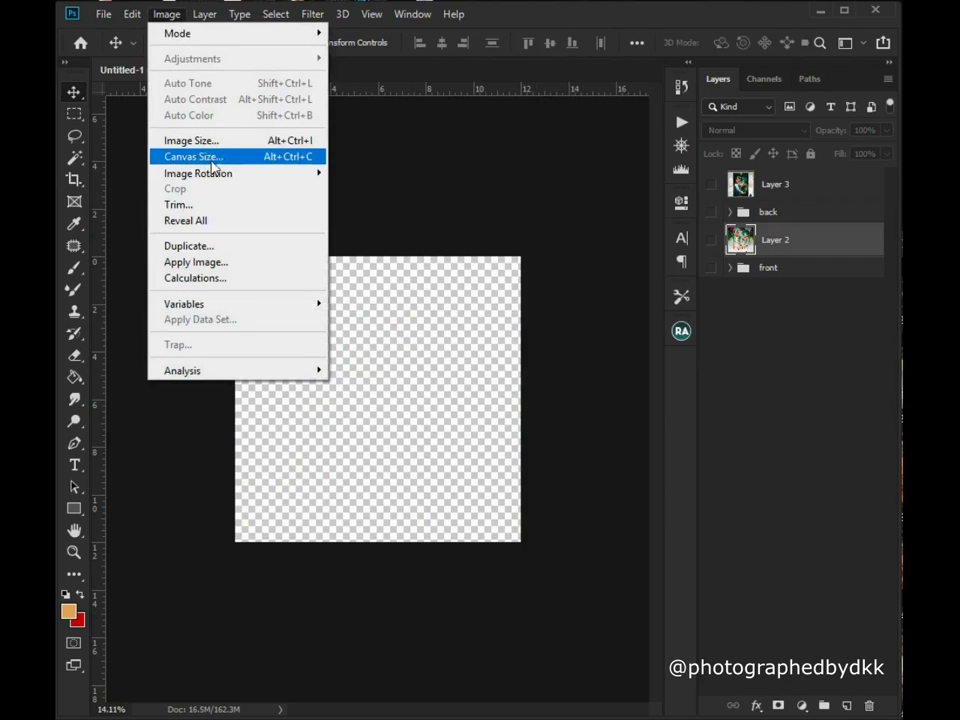
left_click(201, 160)
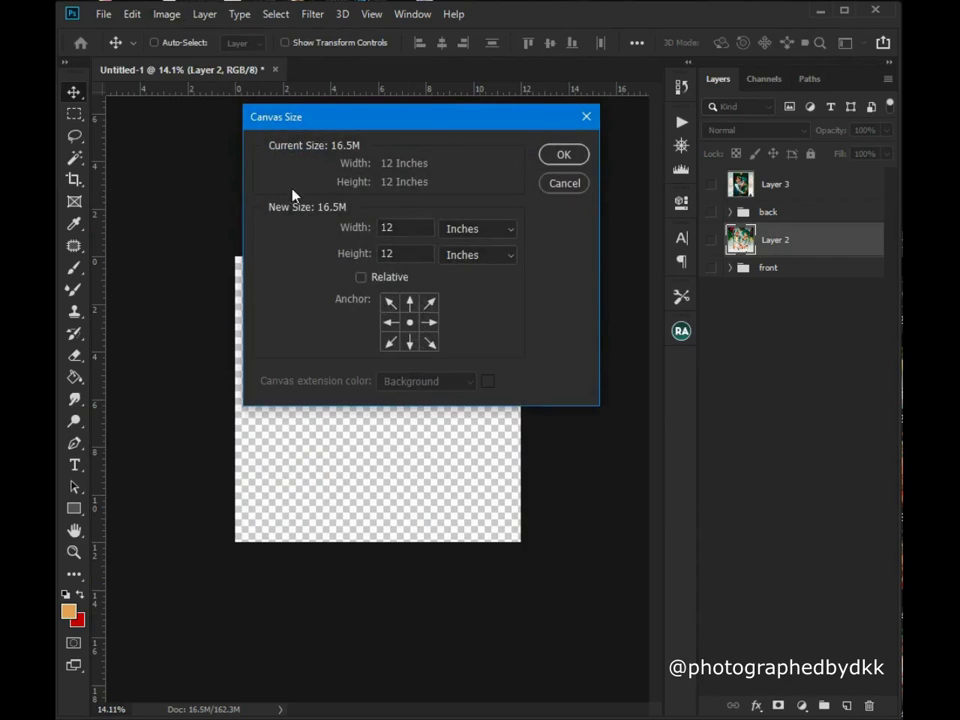
double_click(395, 230)
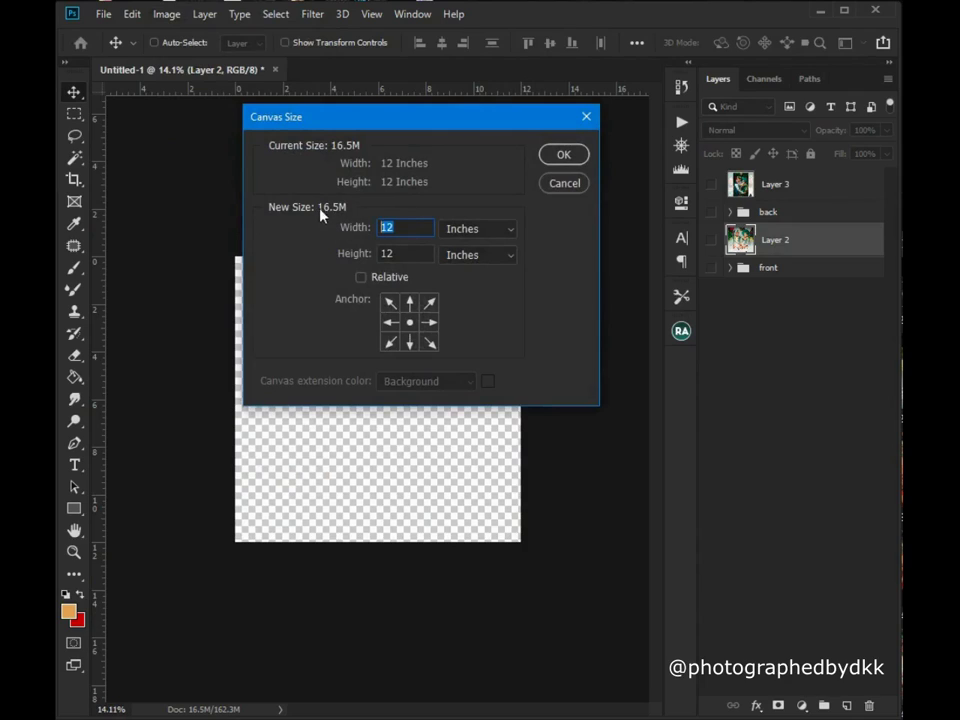
type("24")
left_click(560, 160)
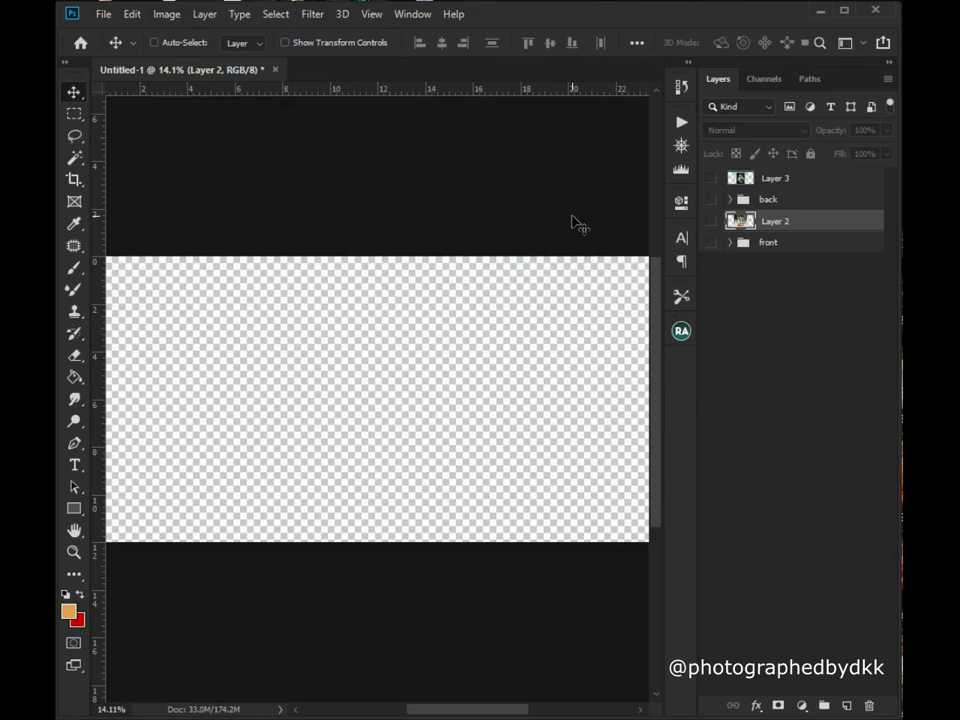
key("ctrl+minus")
key("ctrl+minus")
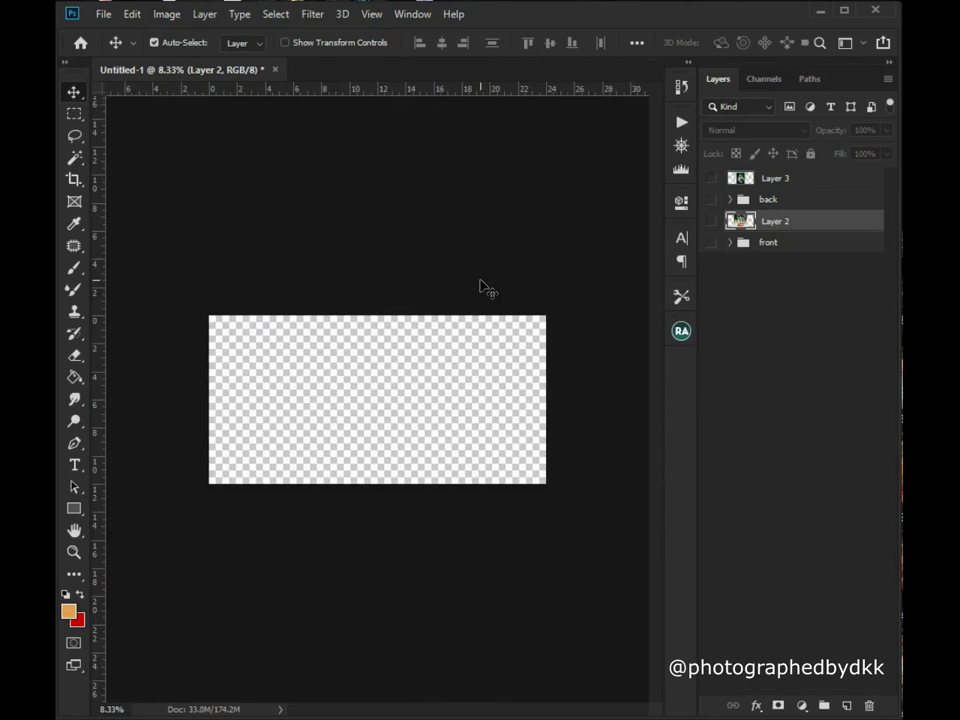
key("ctrl+plus")
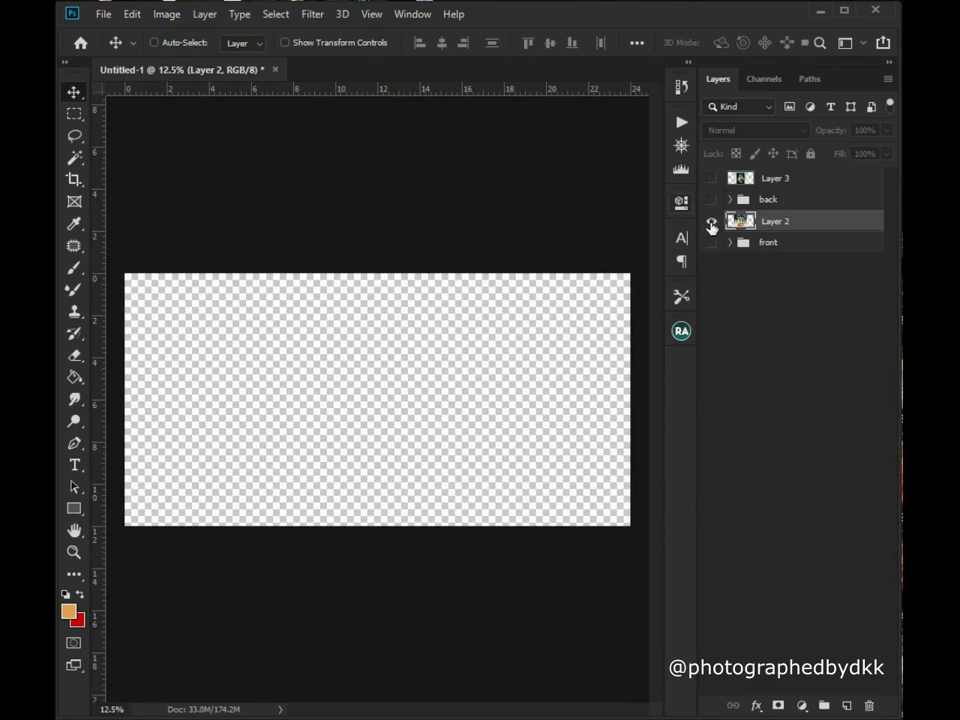
Show the merged cover layers Layer 2 and Layer 3 on the widened canvas.
left_click(712, 221)
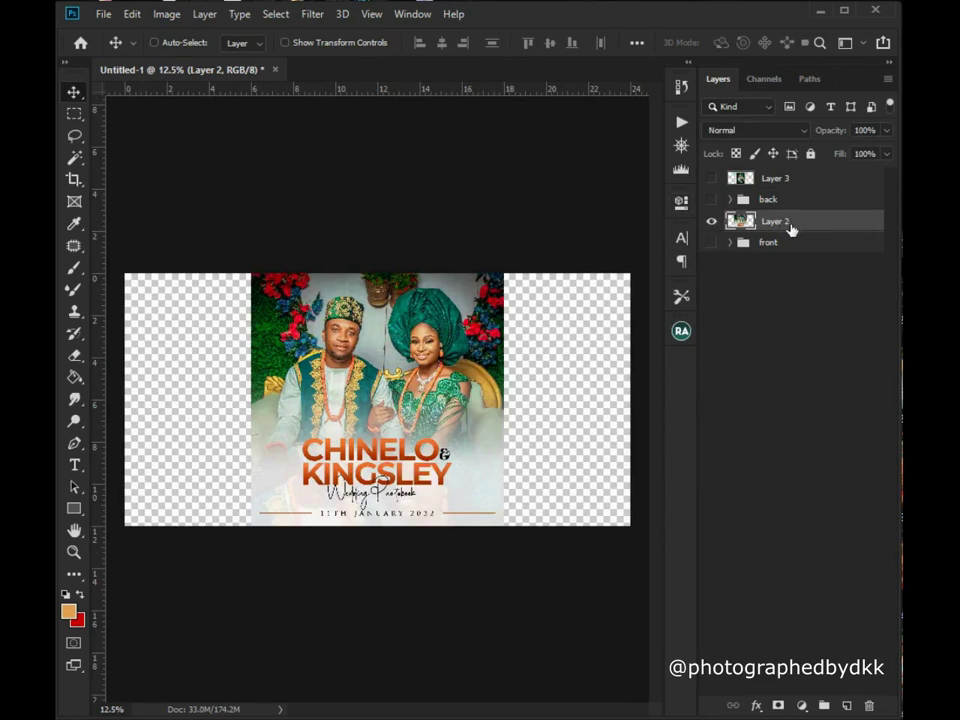
left_click(712, 178)
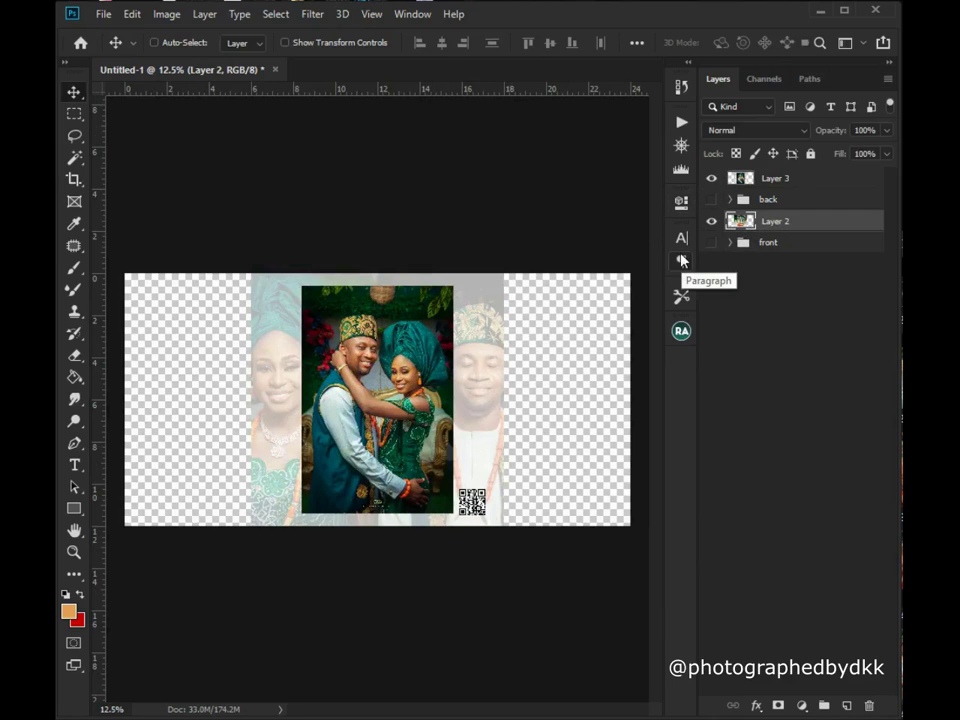
Try to move the front cover in Layer 2 by hand towards the right half of the canvas, with Layer 3 hidden.
left_click(712, 178)
left_click(712, 221)
left_click(712, 221)
left_click_drag(407, 344, 498, 336)
key("ctrl+z")
left_click(712, 178)
Align the back cover in Layer 3 to the left edge of the canvas, using a selection of the whole canvas as reference.
left_click(783, 186)
left_click_drag(323, 369, 197, 368)
key("ctrl+z")
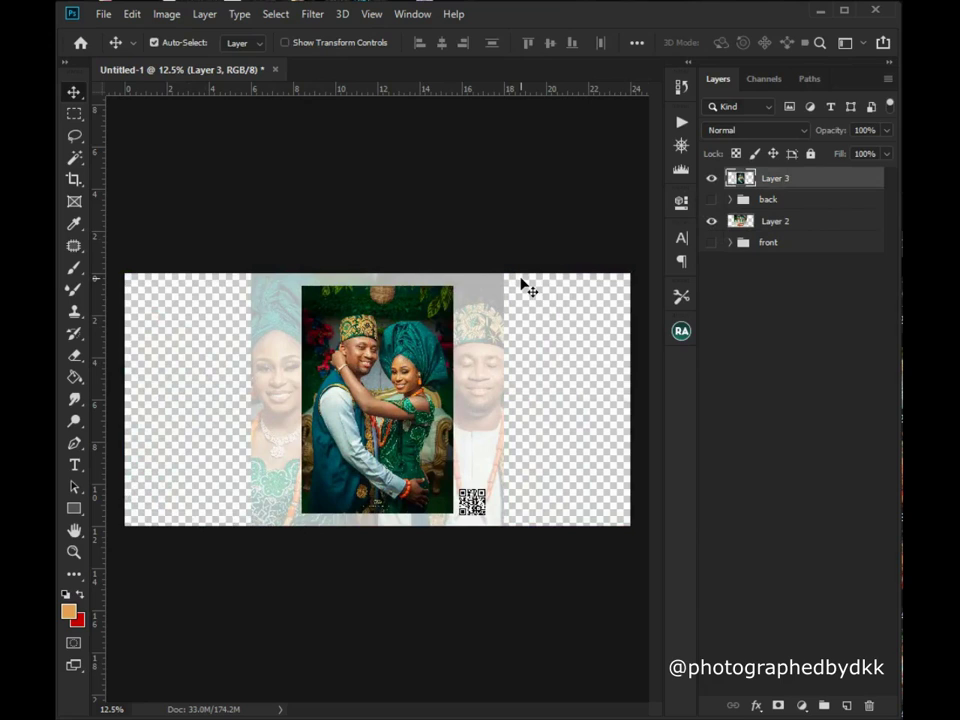
key("ctrl")
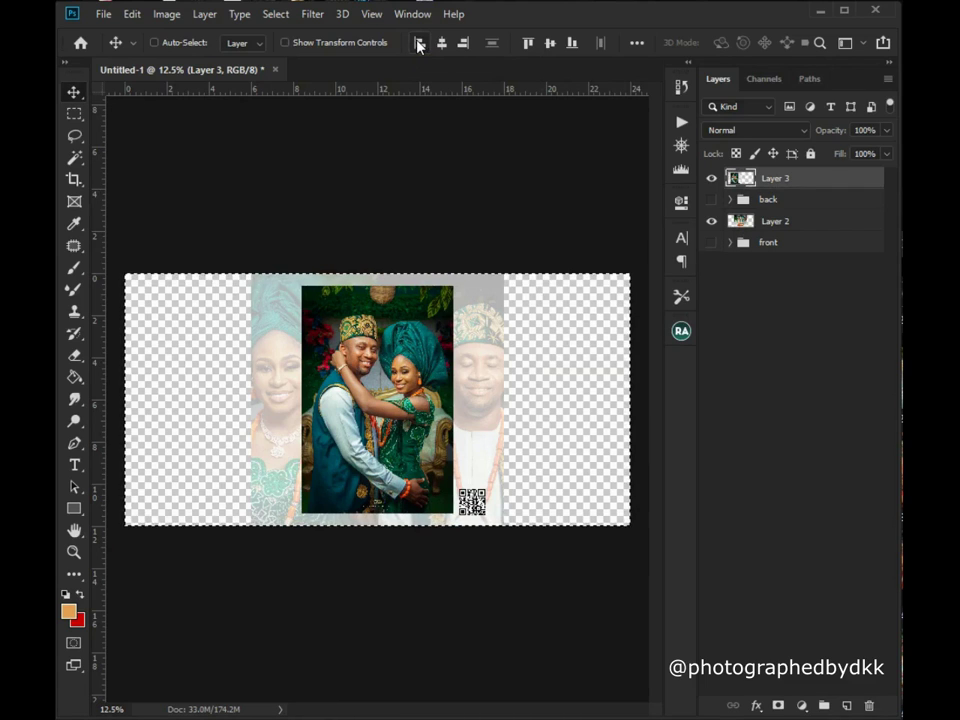
left_click(418, 44)
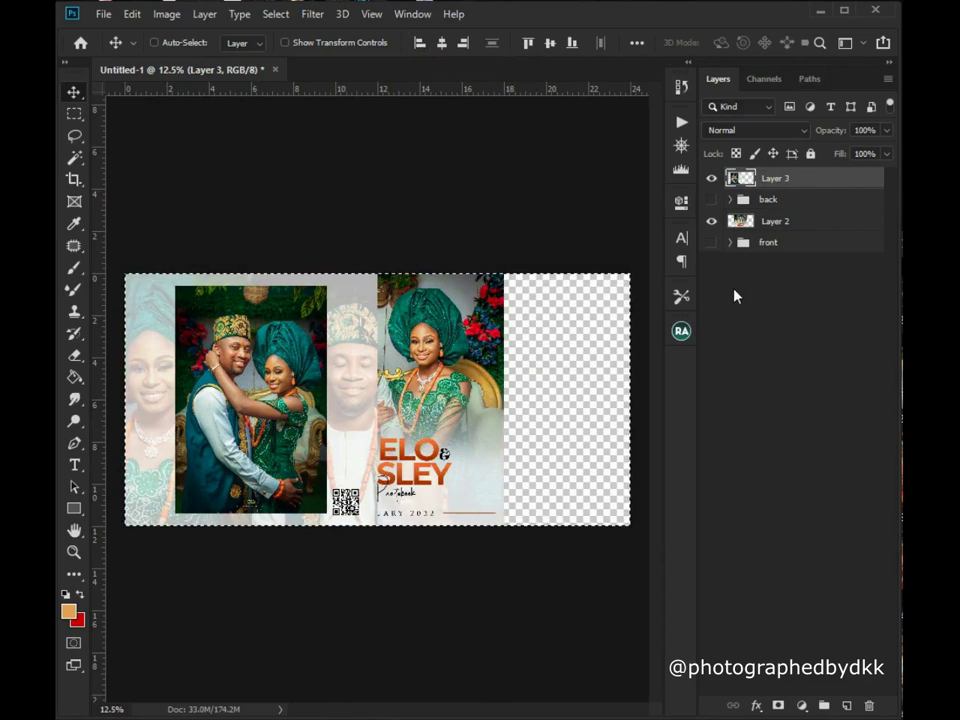
Align the front cover in Layer 2 to the right edge of the canvas and clear the selection.
left_click(775, 222)
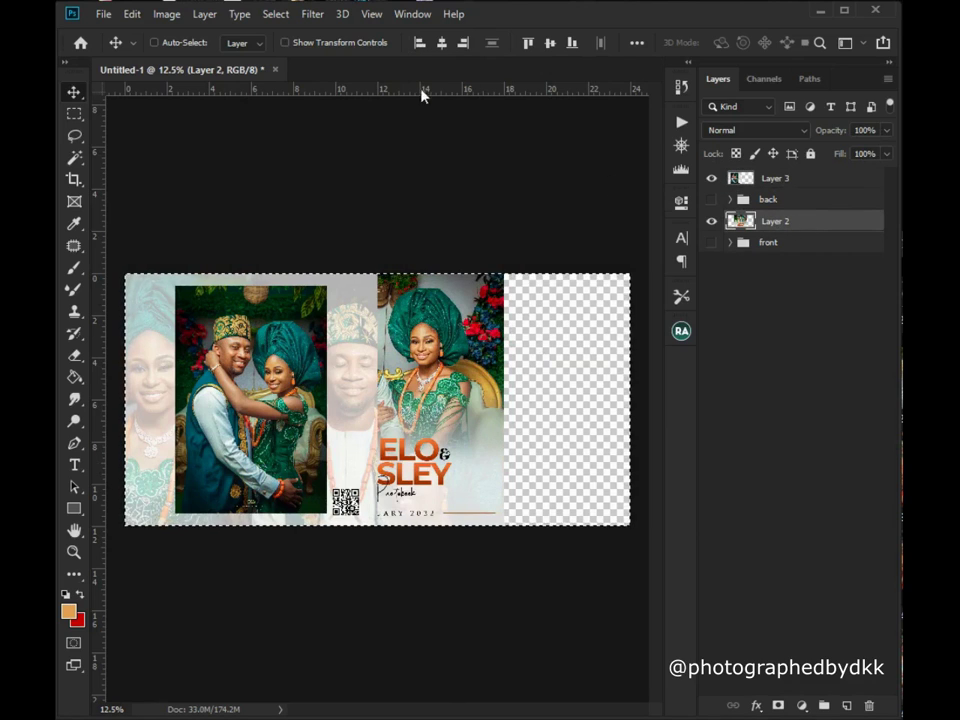
left_click(463, 45)
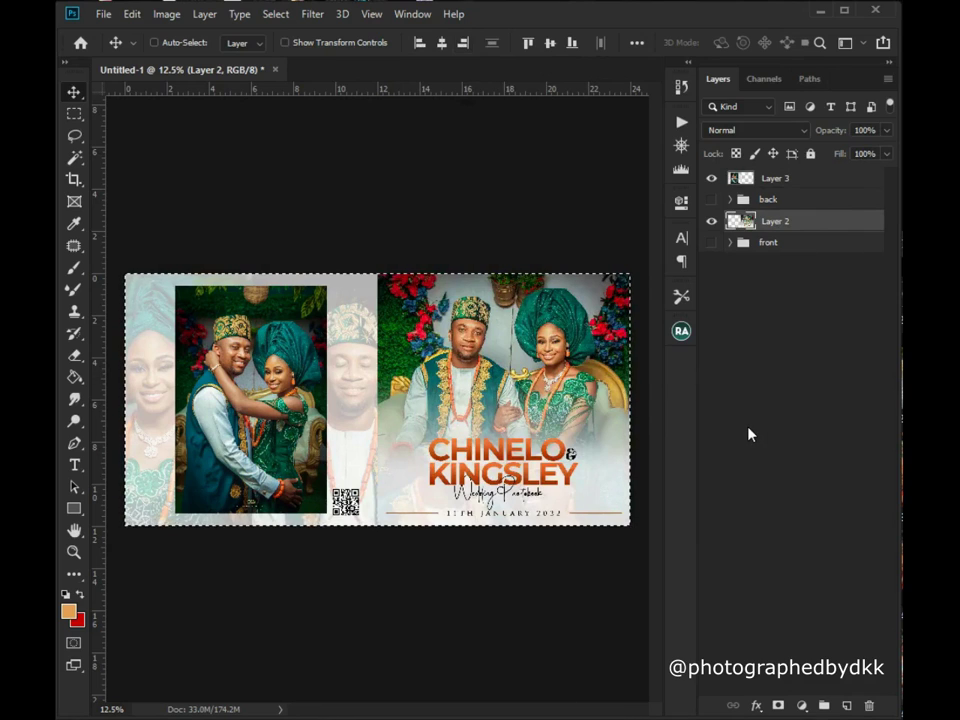
key("ctrl+d")
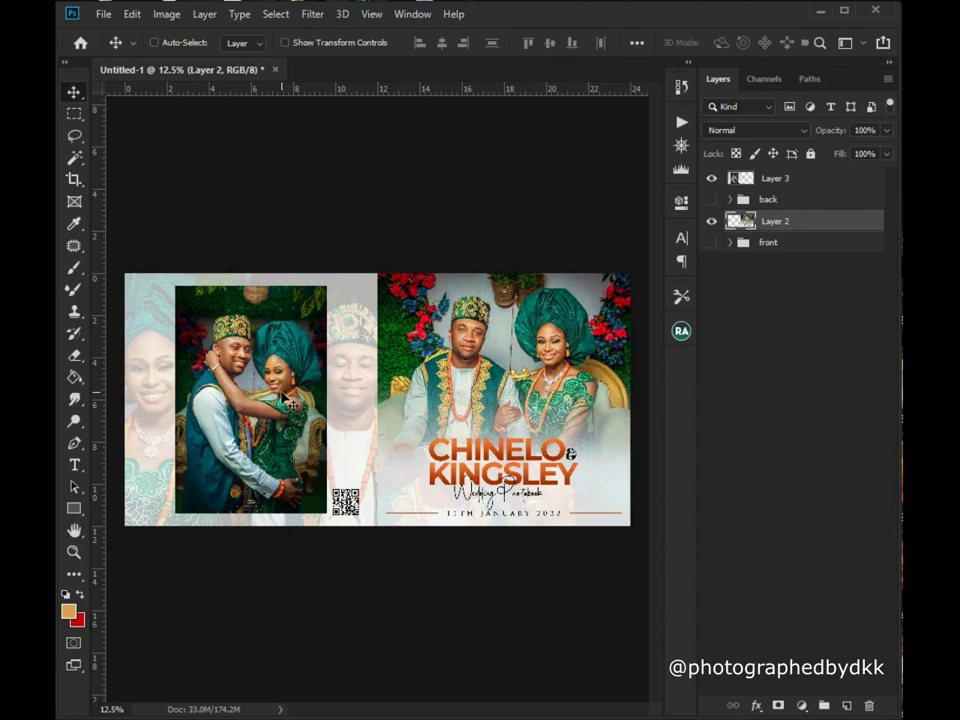
left_click(101, 14)
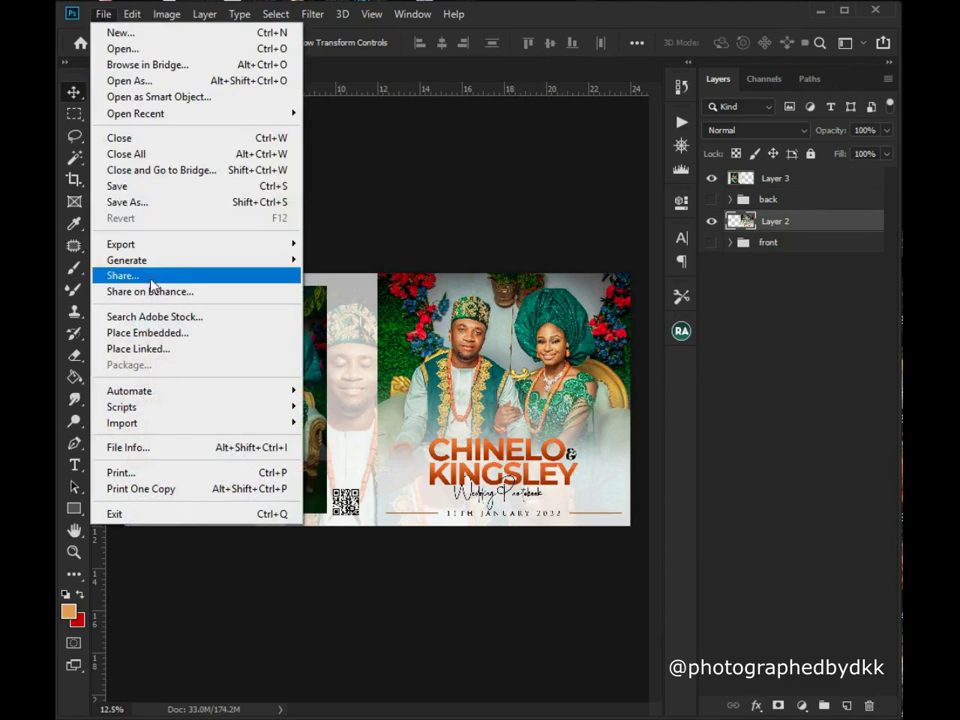
left_click(475, 208)
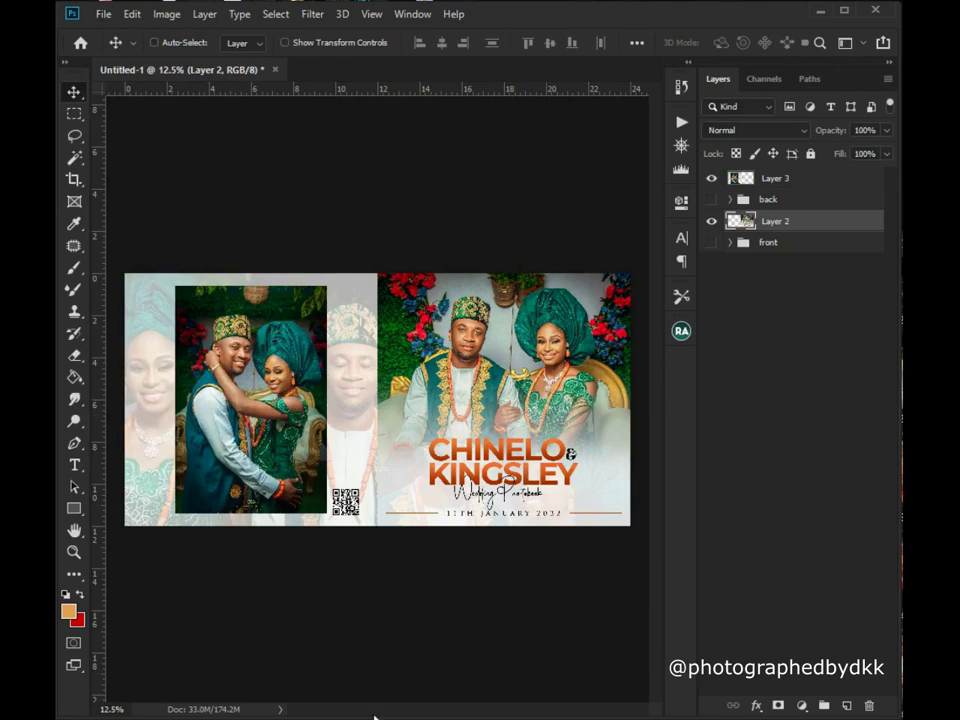